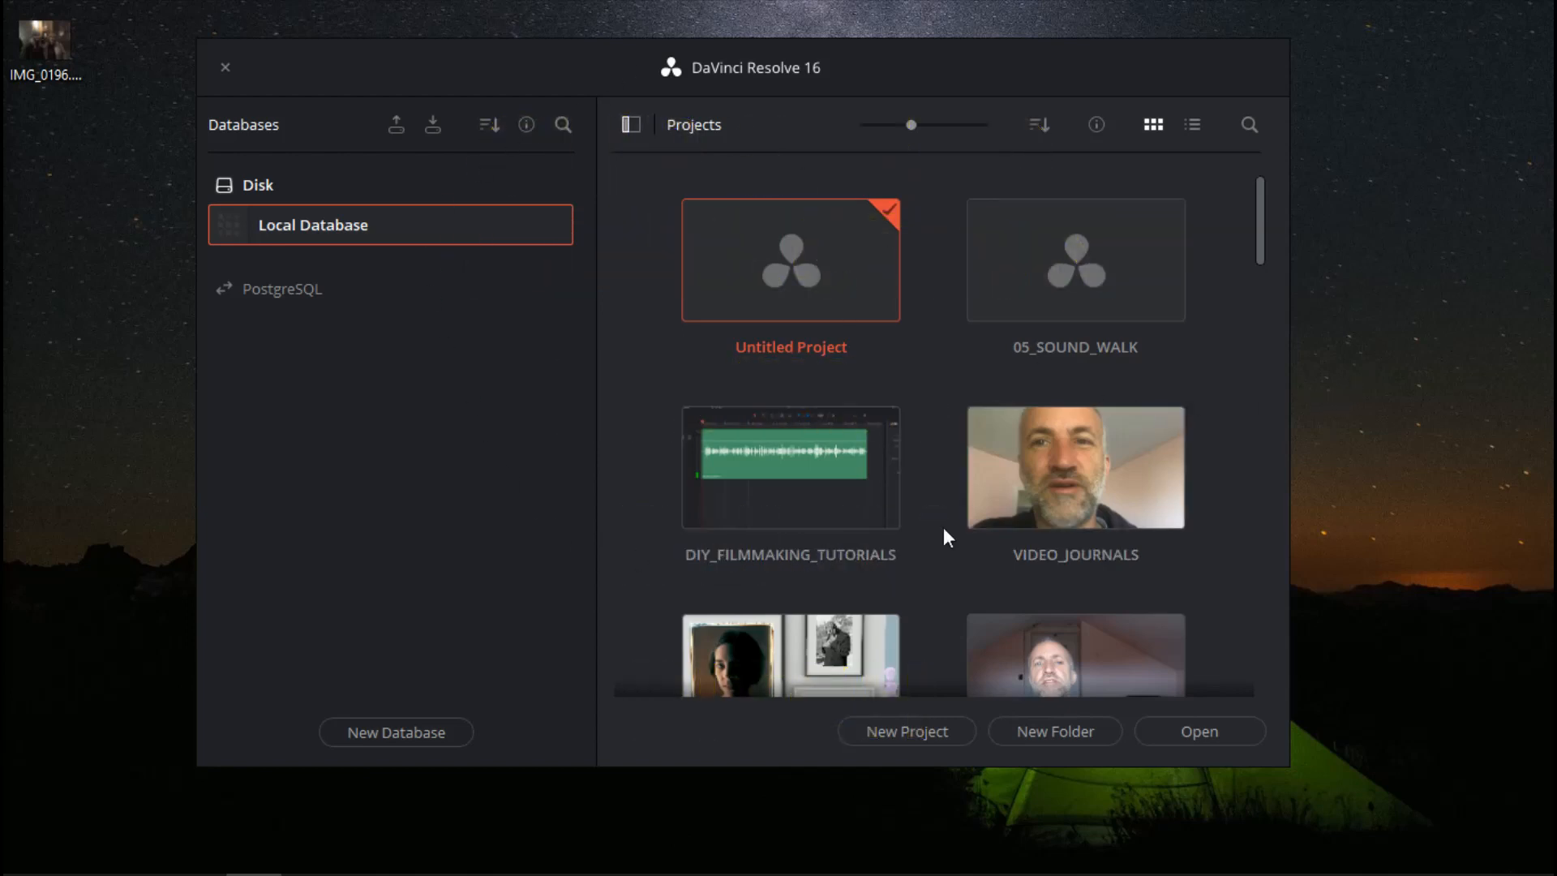
Open the 05_SOUND_WALK project and switch to the Media page
left_click(1062, 274)
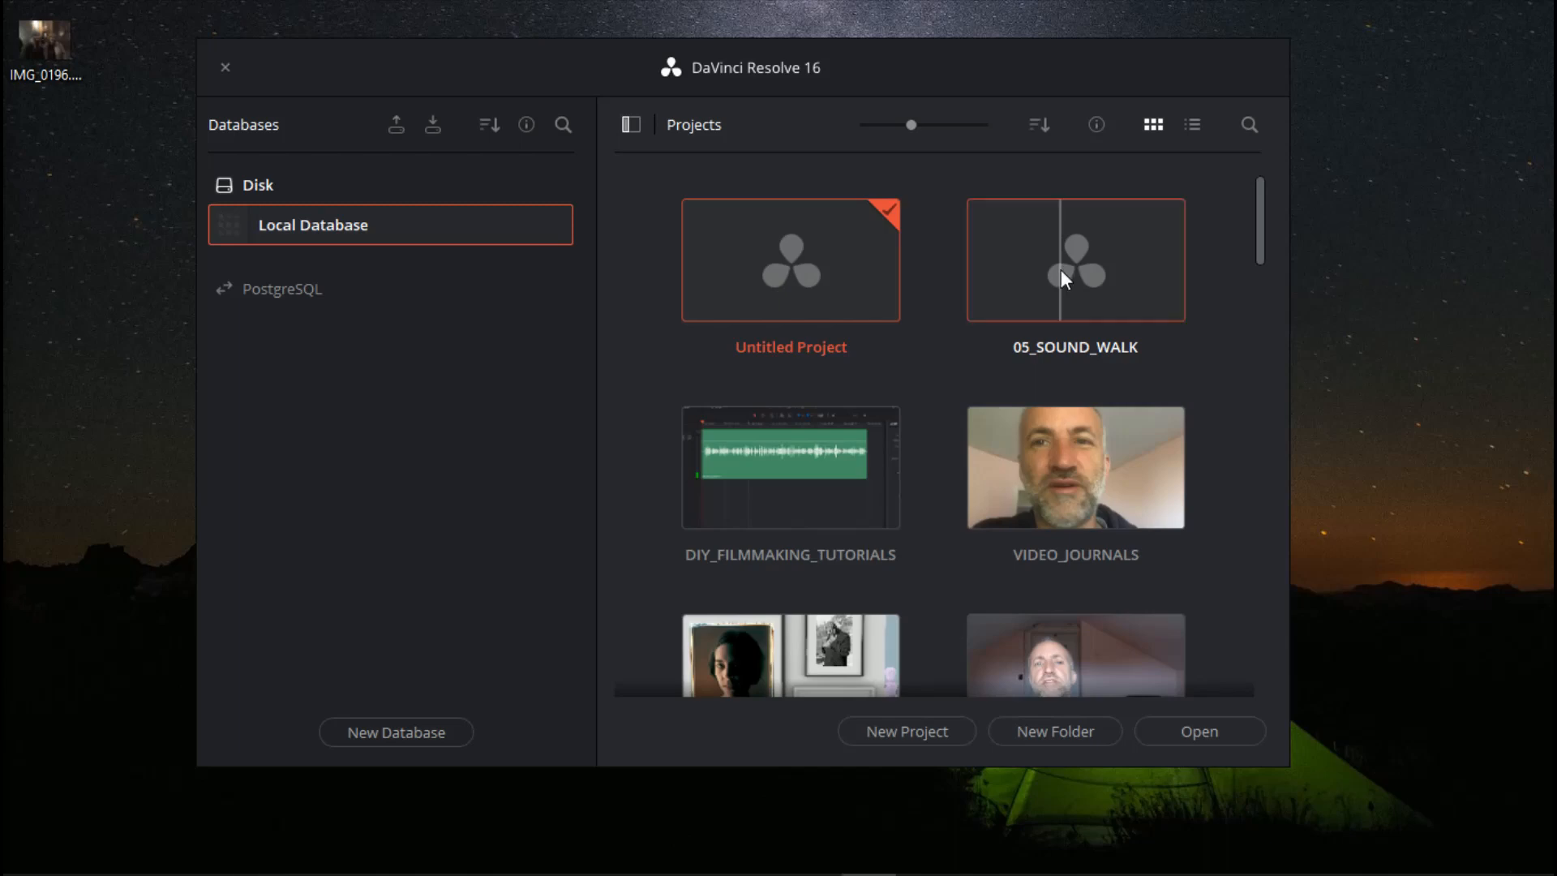
double_click(1061, 269)
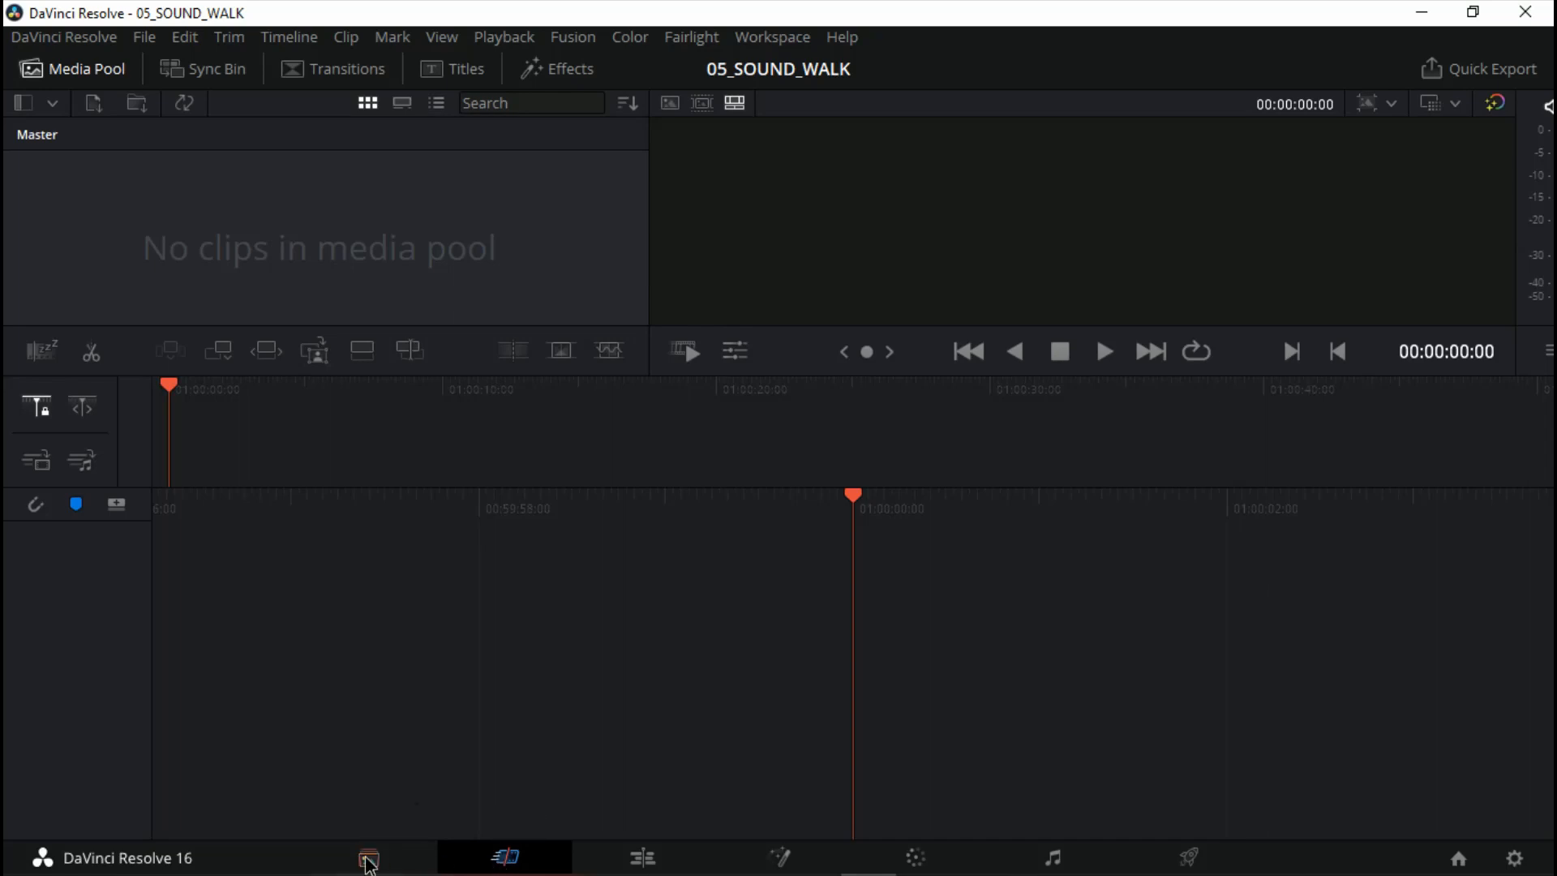
left_click(364, 858)
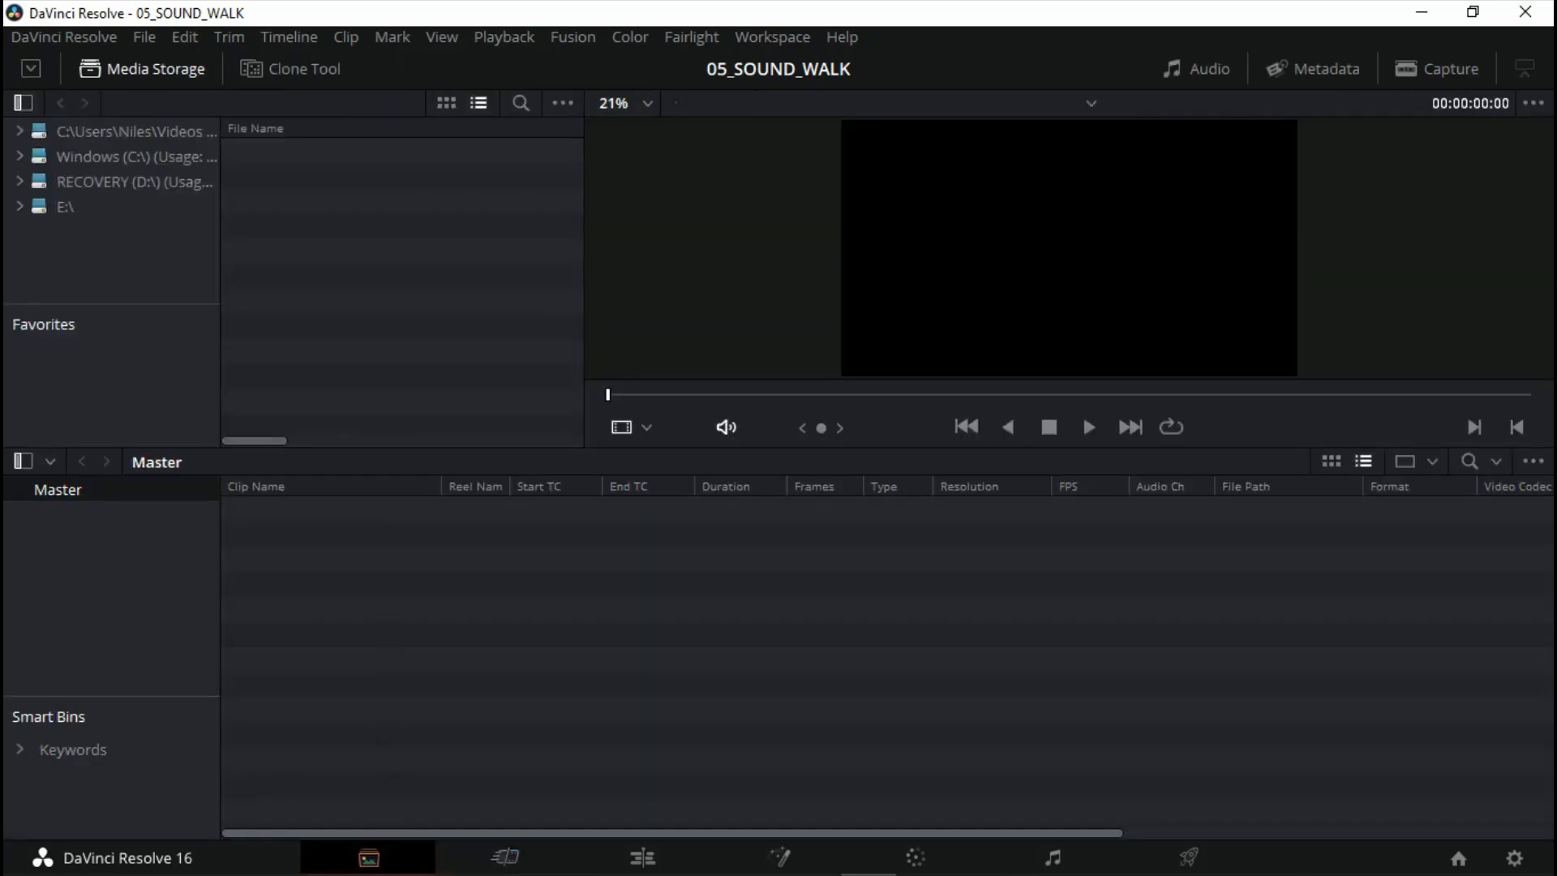
Import all the WAV files from the FOUND_SOUNDS folder, found within DIY_FILMMAKING's AUDIO folder in Videos, into the Master bin
left_click(88, 138)
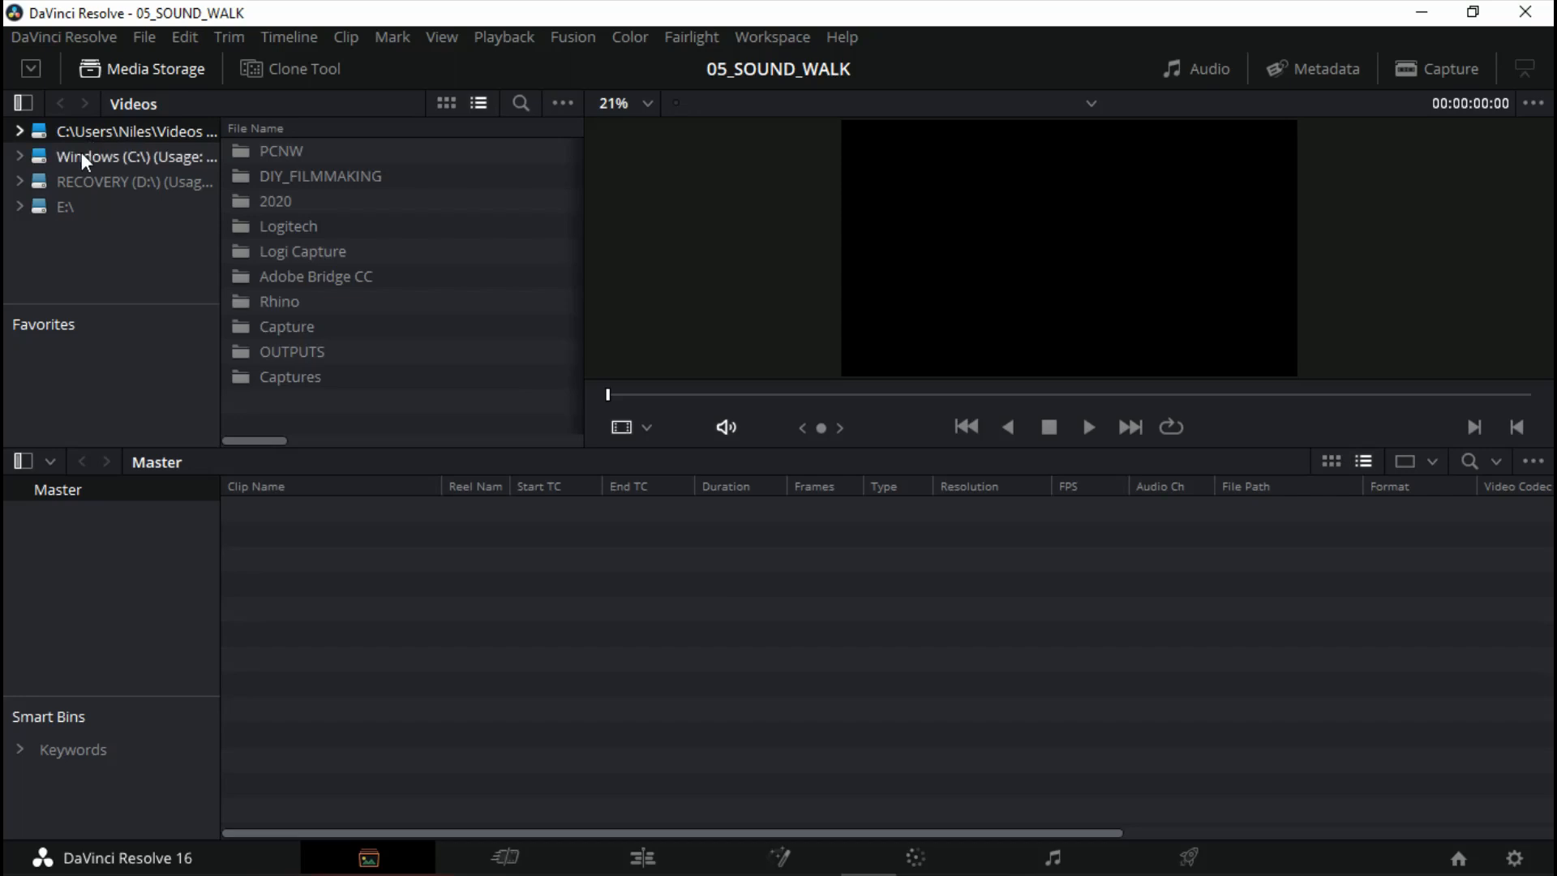
double_click(300, 176)
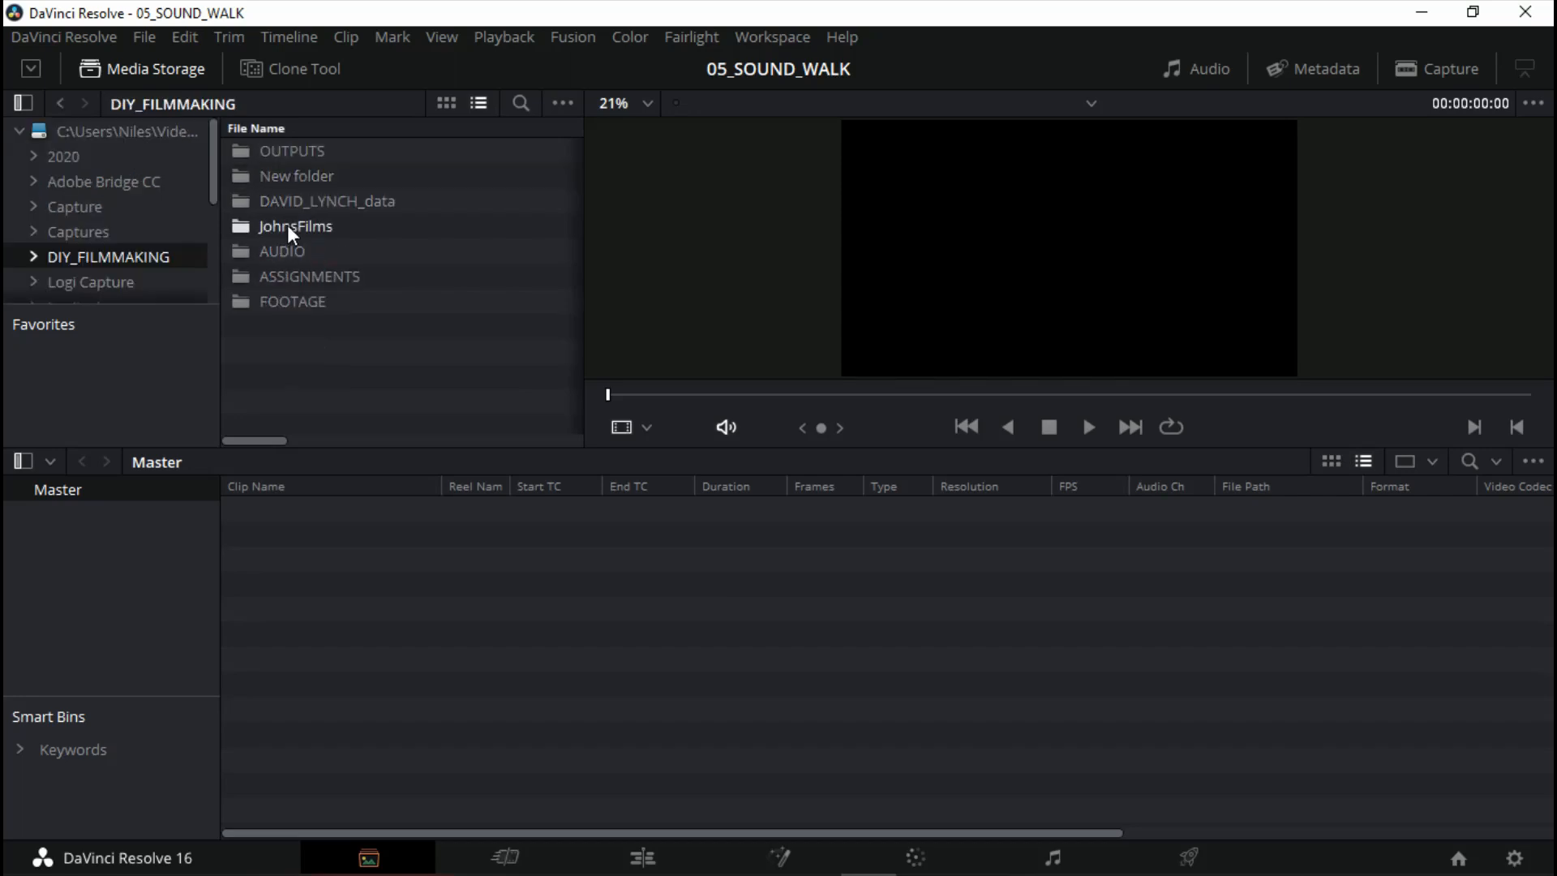
double_click(283, 250)
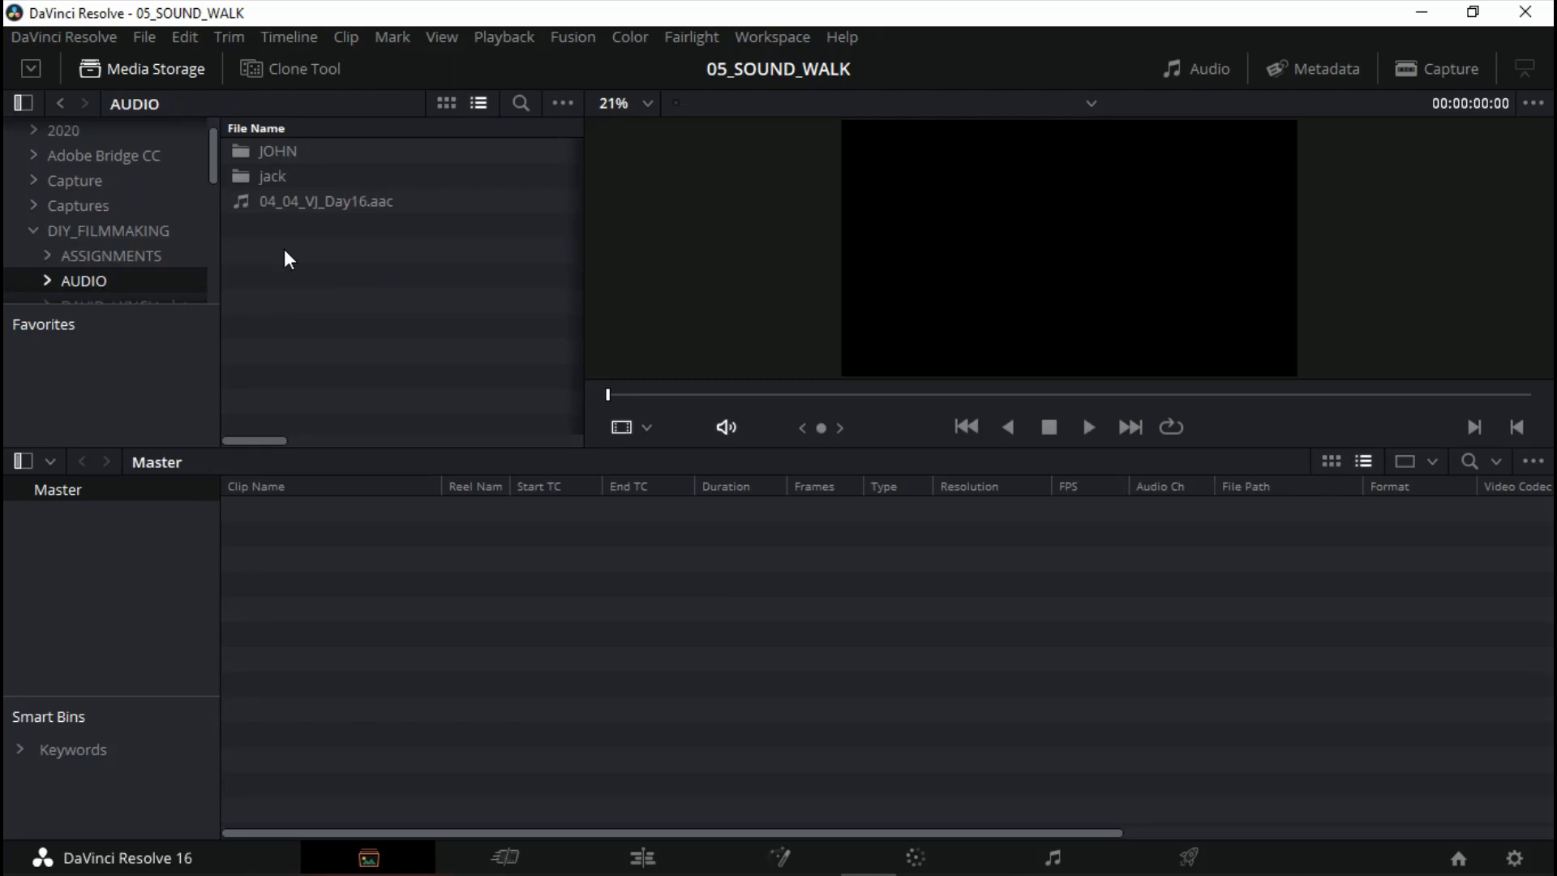
double_click(273, 149)
double_click(276, 153)
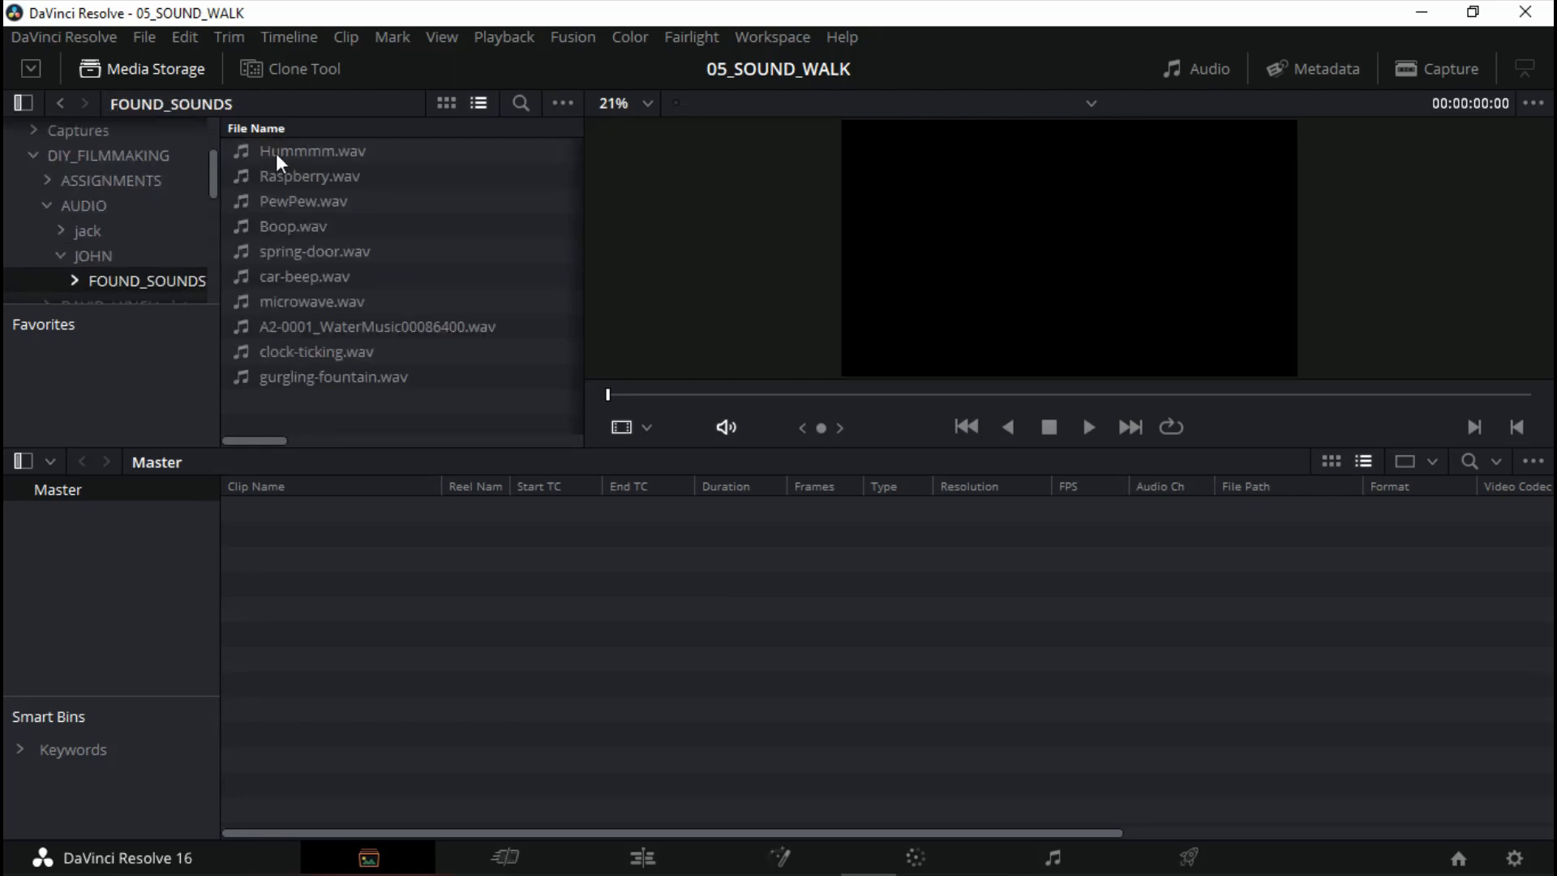
left_click(276, 152)
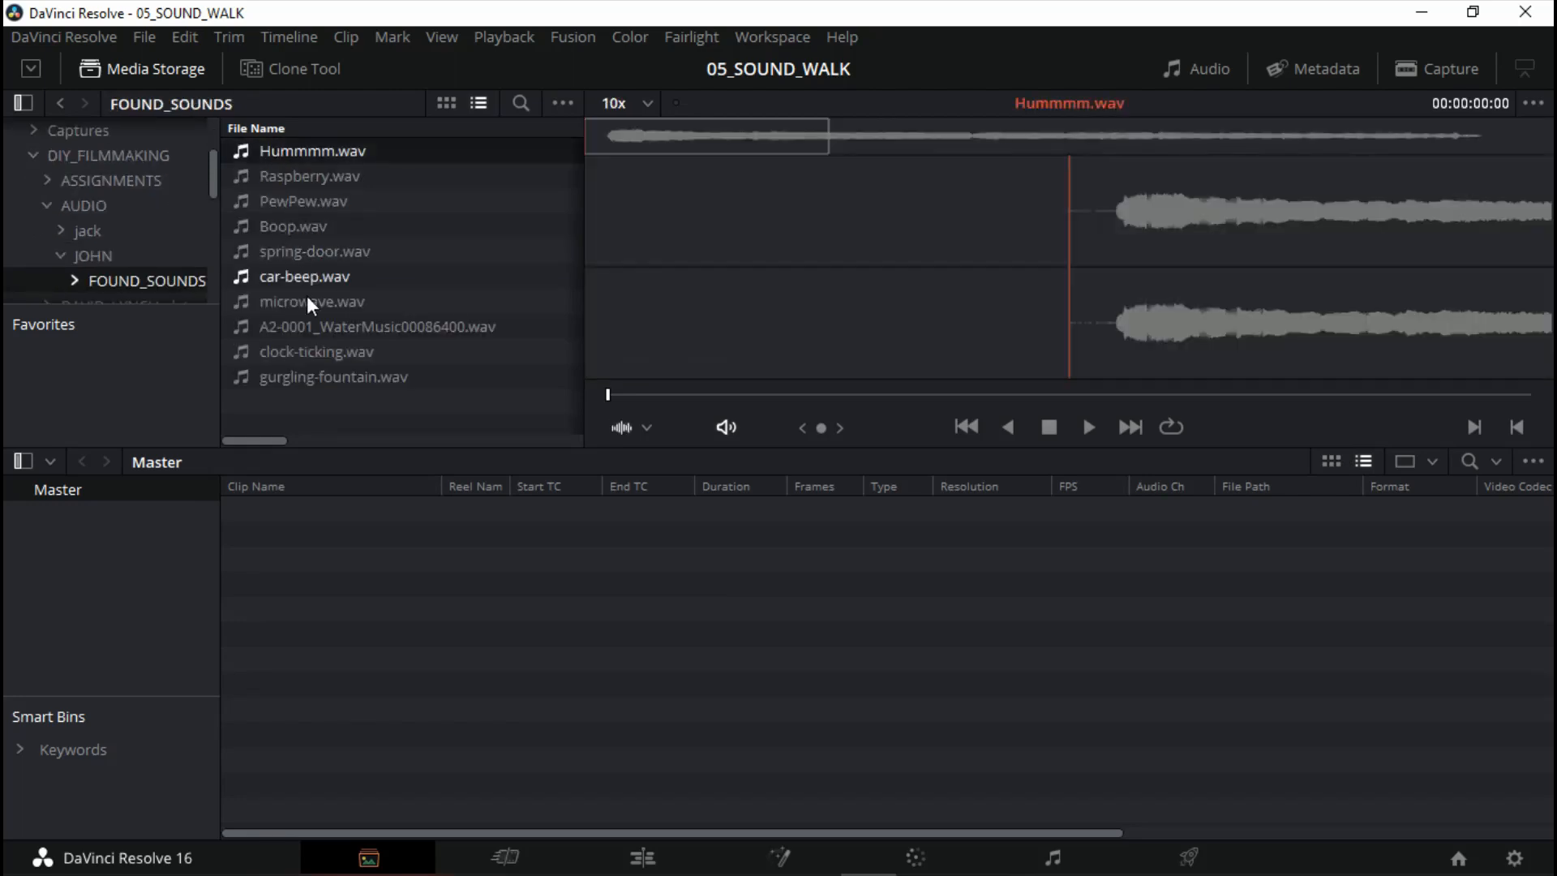
left_click(301, 378, "shift")
left_click_drag(275, 151, 381, 586)
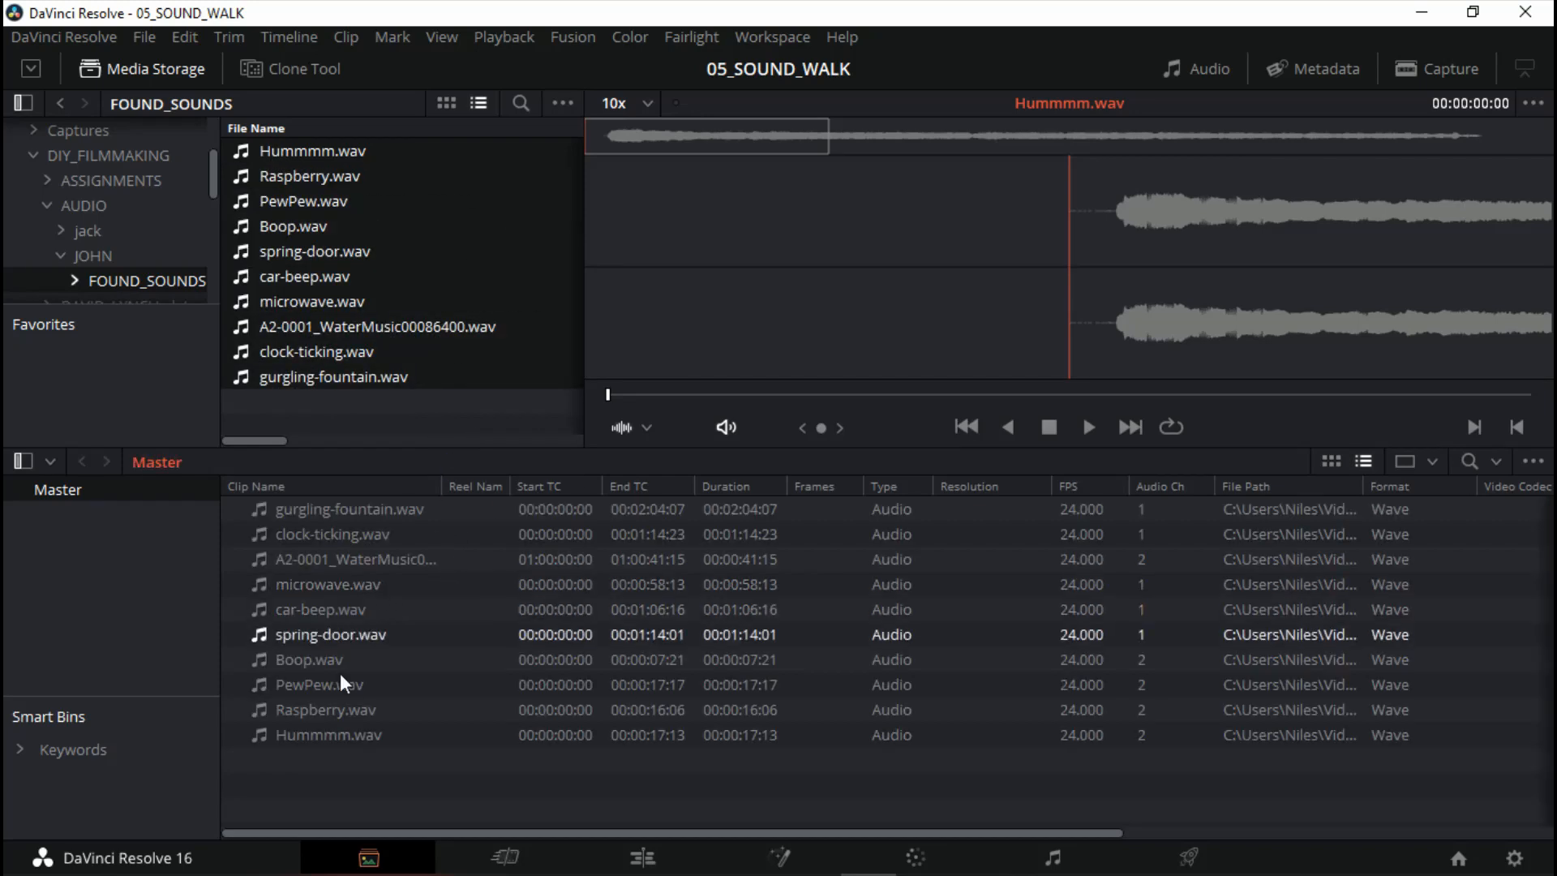
Add a bin named SOUNDS inside the Master bin
right_click(335, 761)
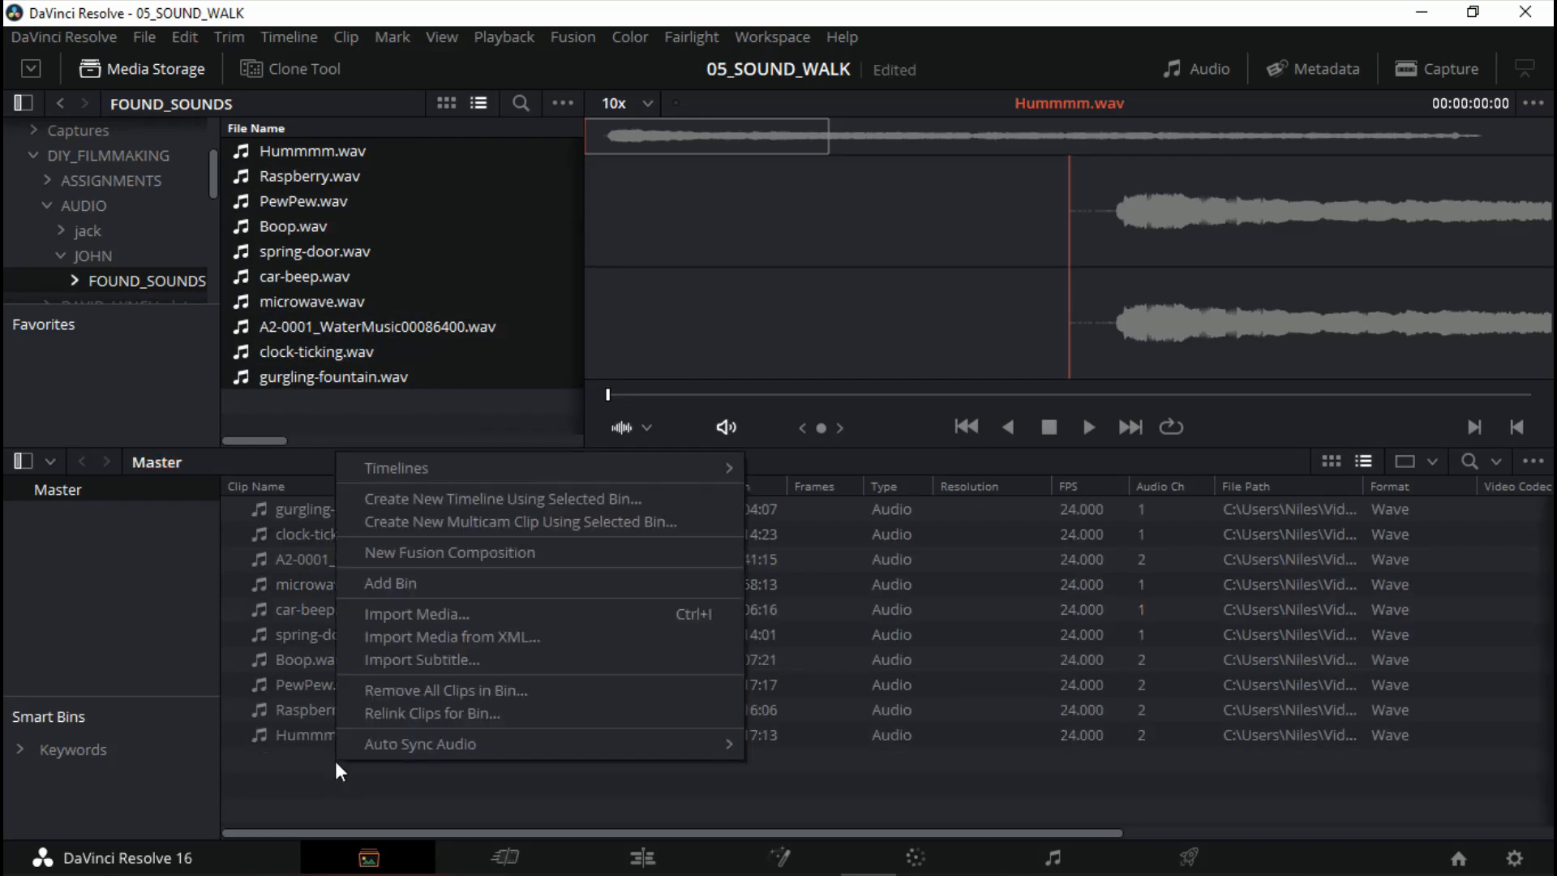
left_click(395, 584)
type("SOUNDS")
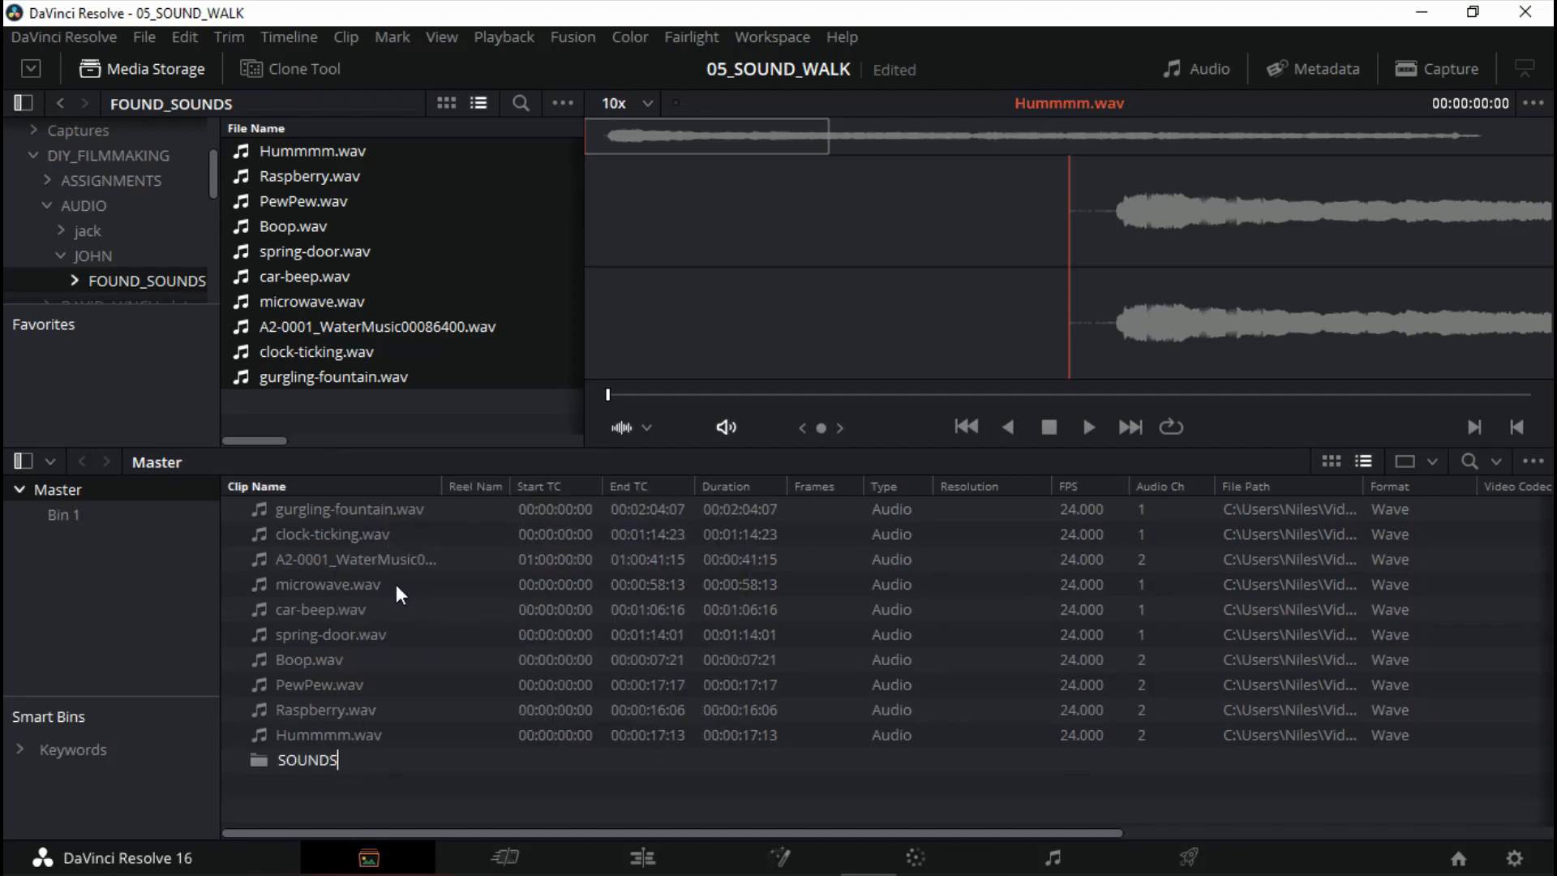
key("Return")
Move all the imported audio clips, from gurgling-fountain.wav to Hummmm.wav, into the SOUNDS bin and open that bin
left_click(353, 508)
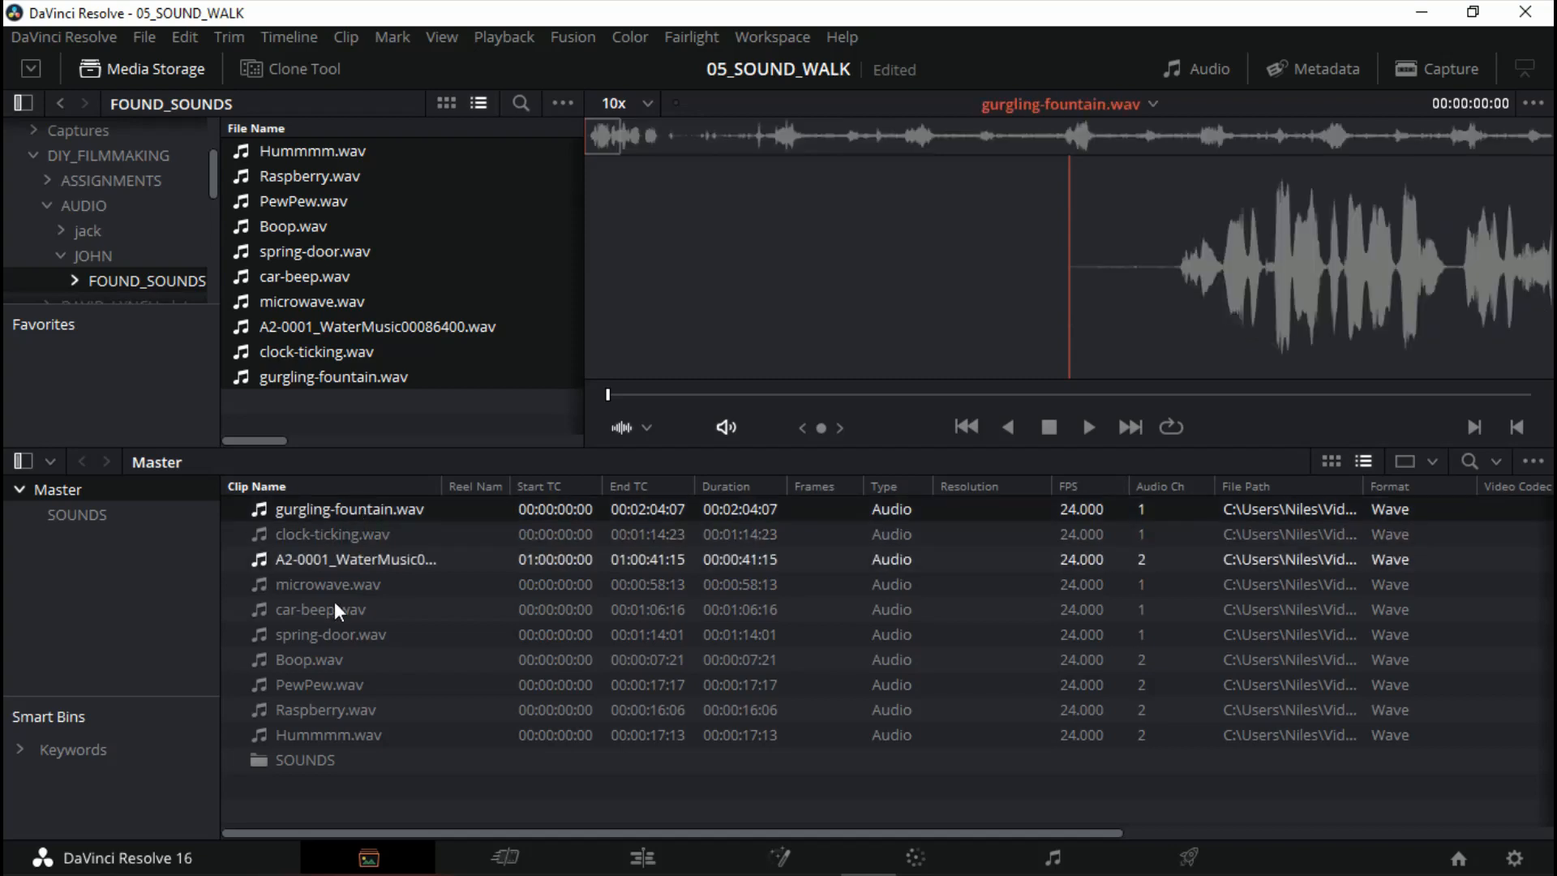
left_click(319, 733, "shift")
left_click_drag(255, 508, 304, 762)
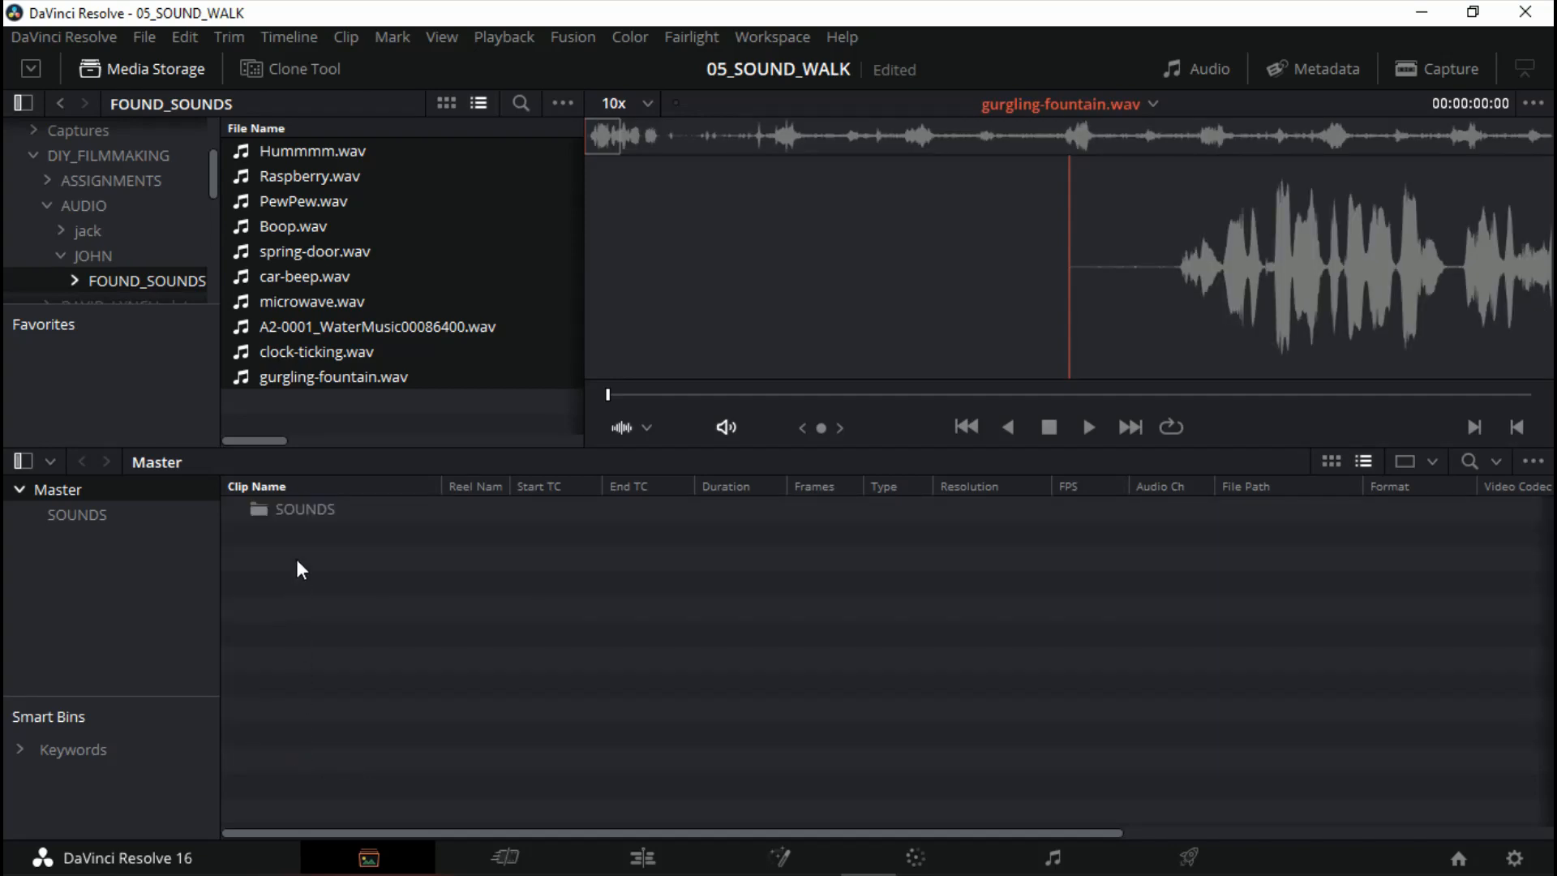
double_click(295, 501)
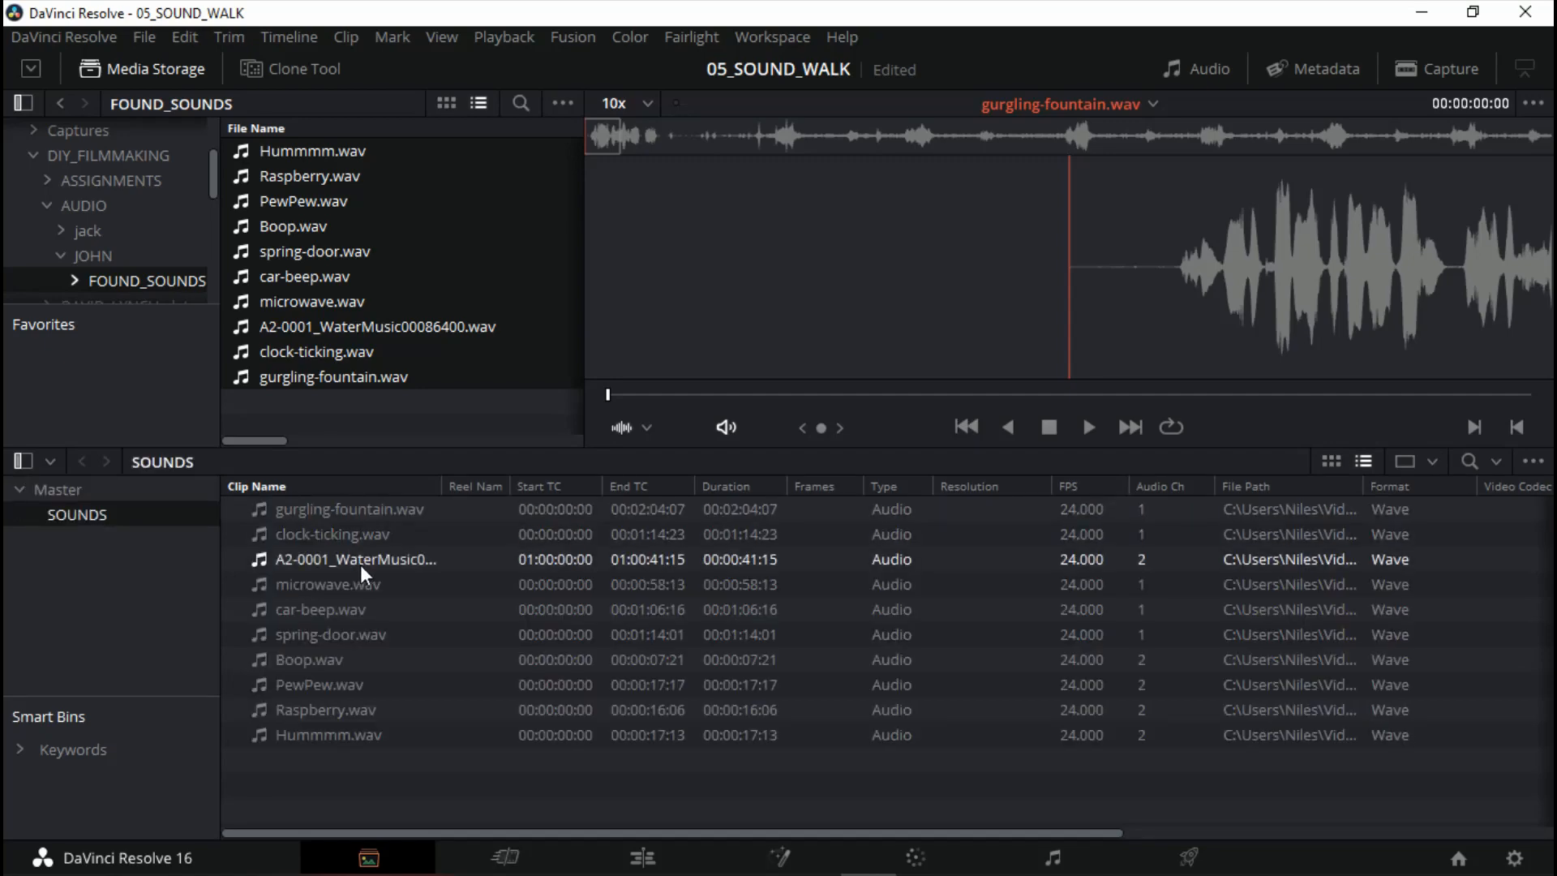
Create a new timeline from the Hummmm.wav clip with the default name and settings
left_click(337, 736)
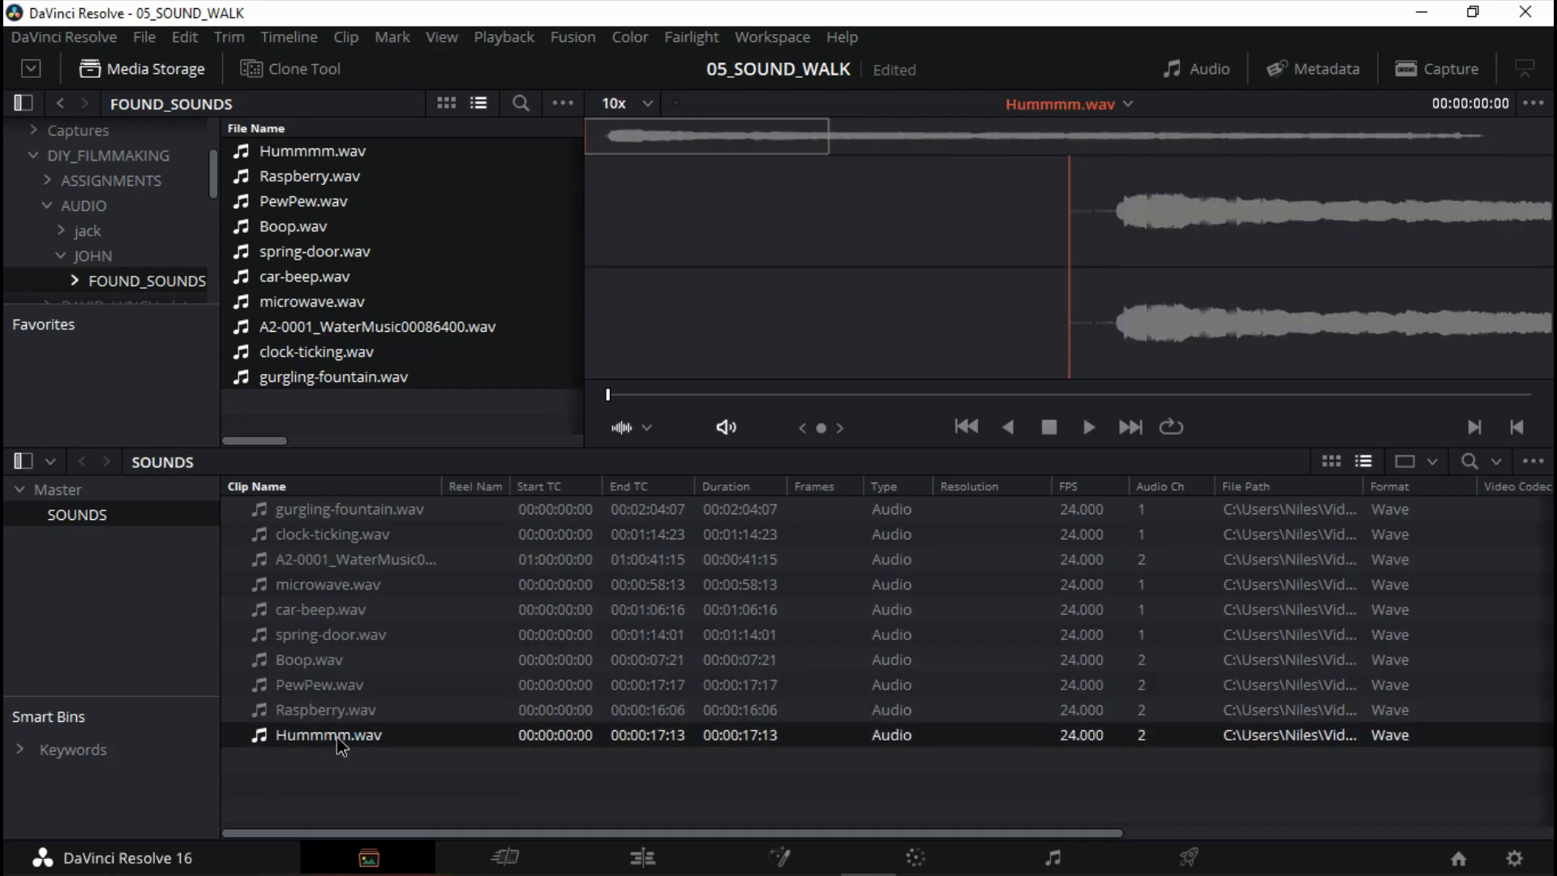
right_click(337, 737)
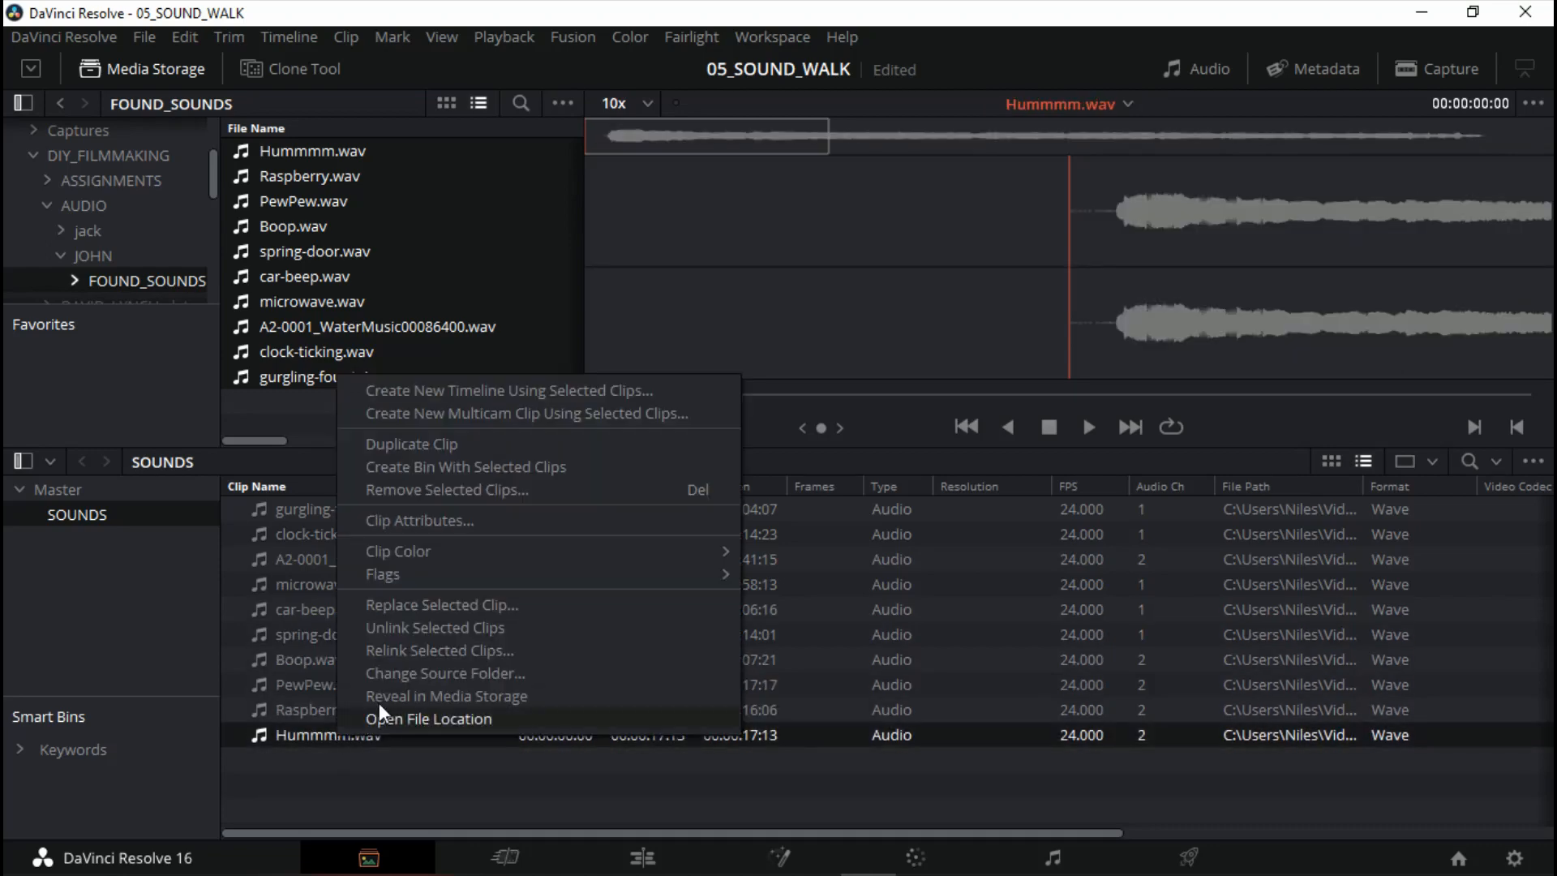
left_click(446, 387)
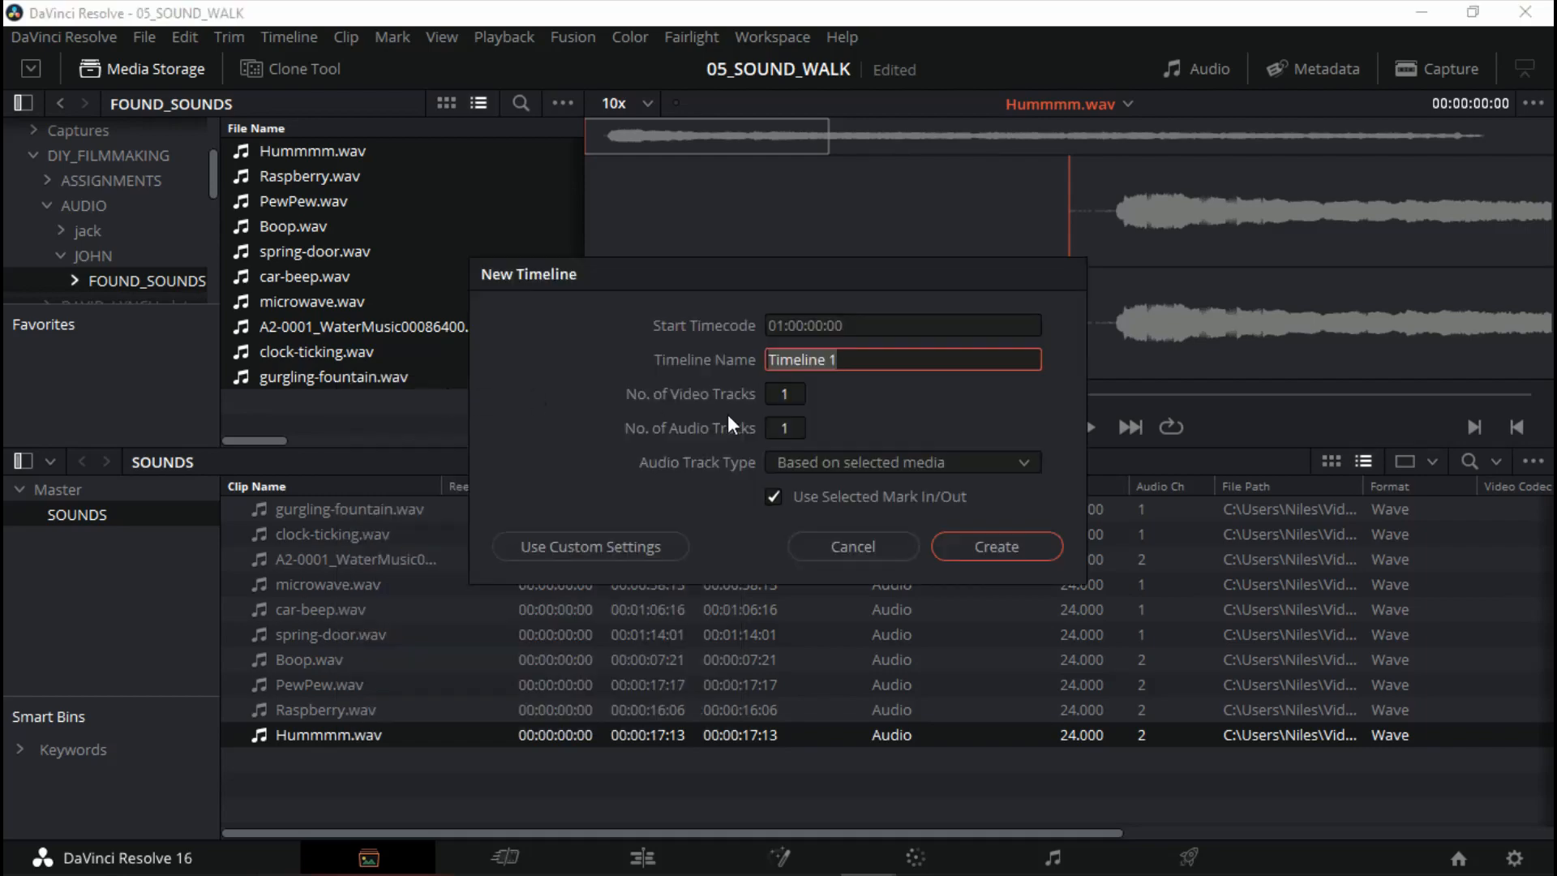
left_click(1000, 547)
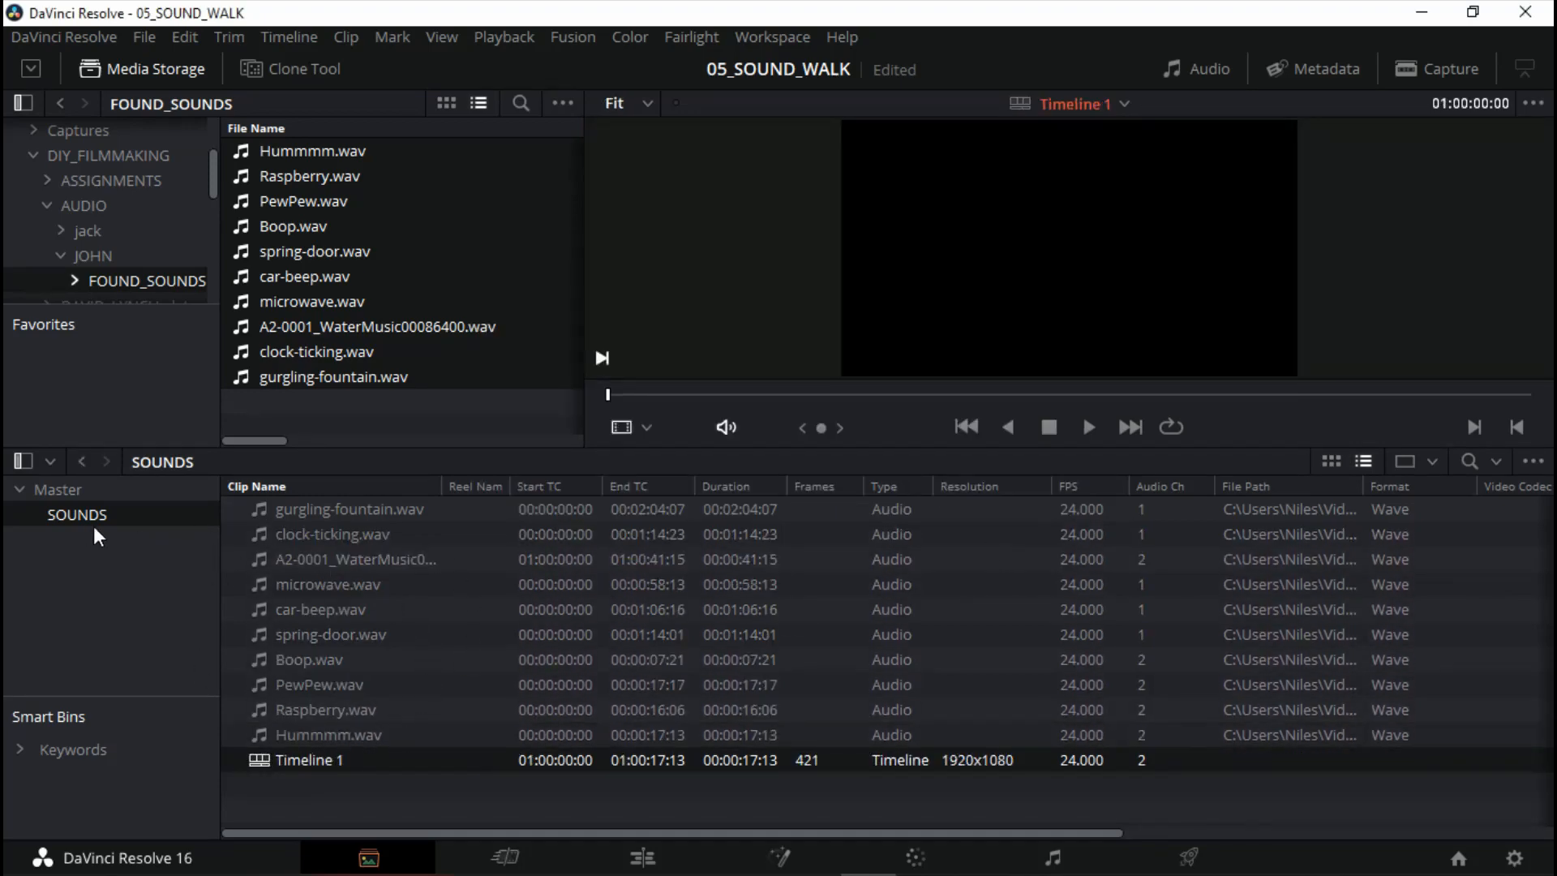
Move Timeline 1 from the SOUNDS bin to the Master bin and open it for editing
left_click_drag(256, 760, 58, 497)
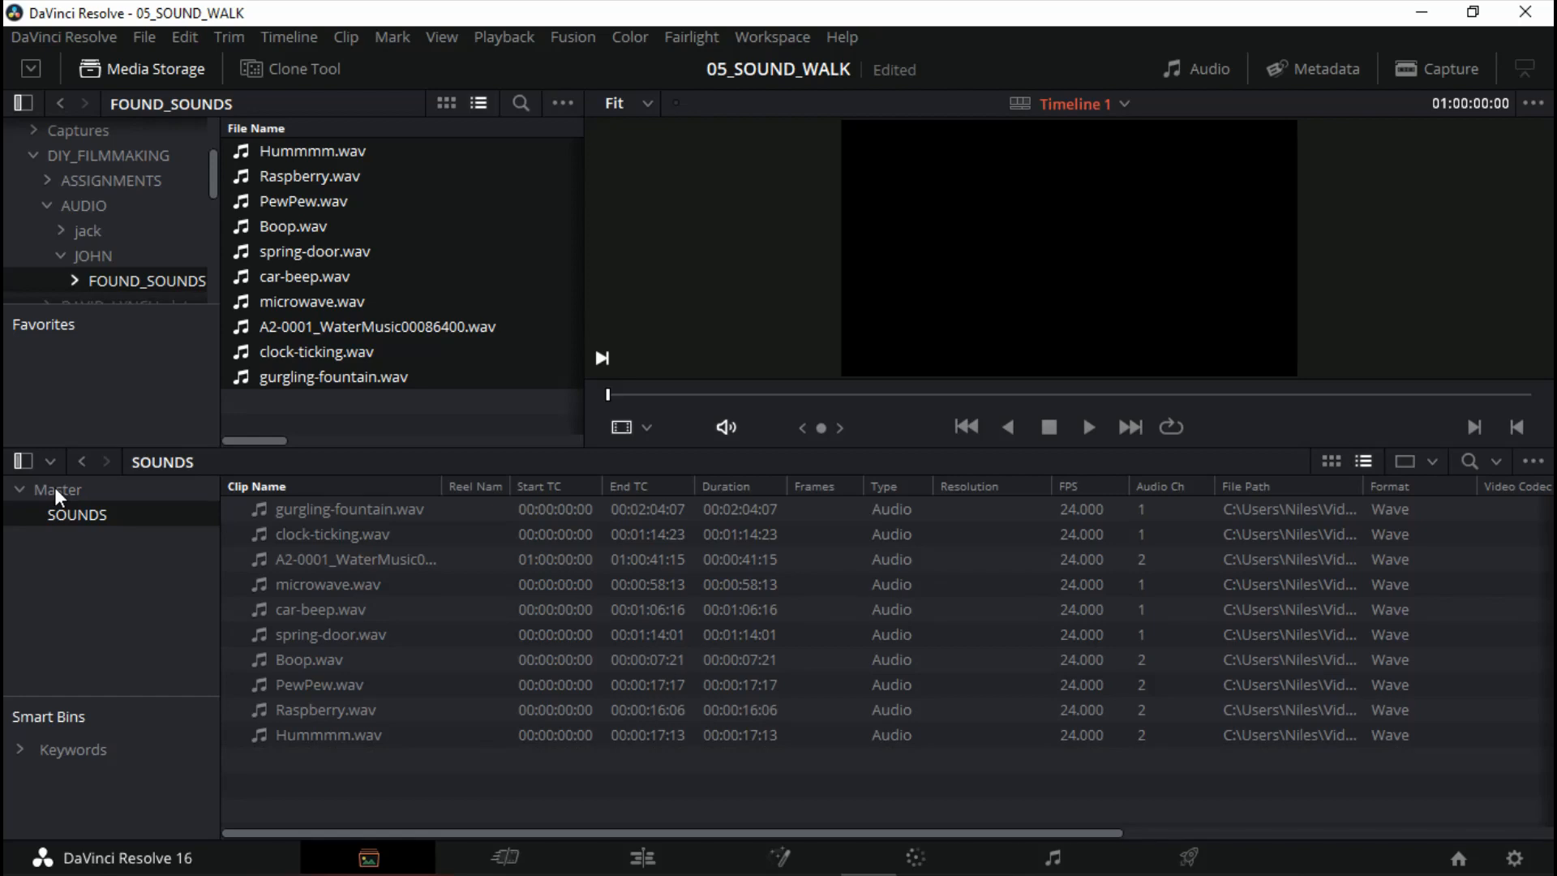
left_click(60, 488)
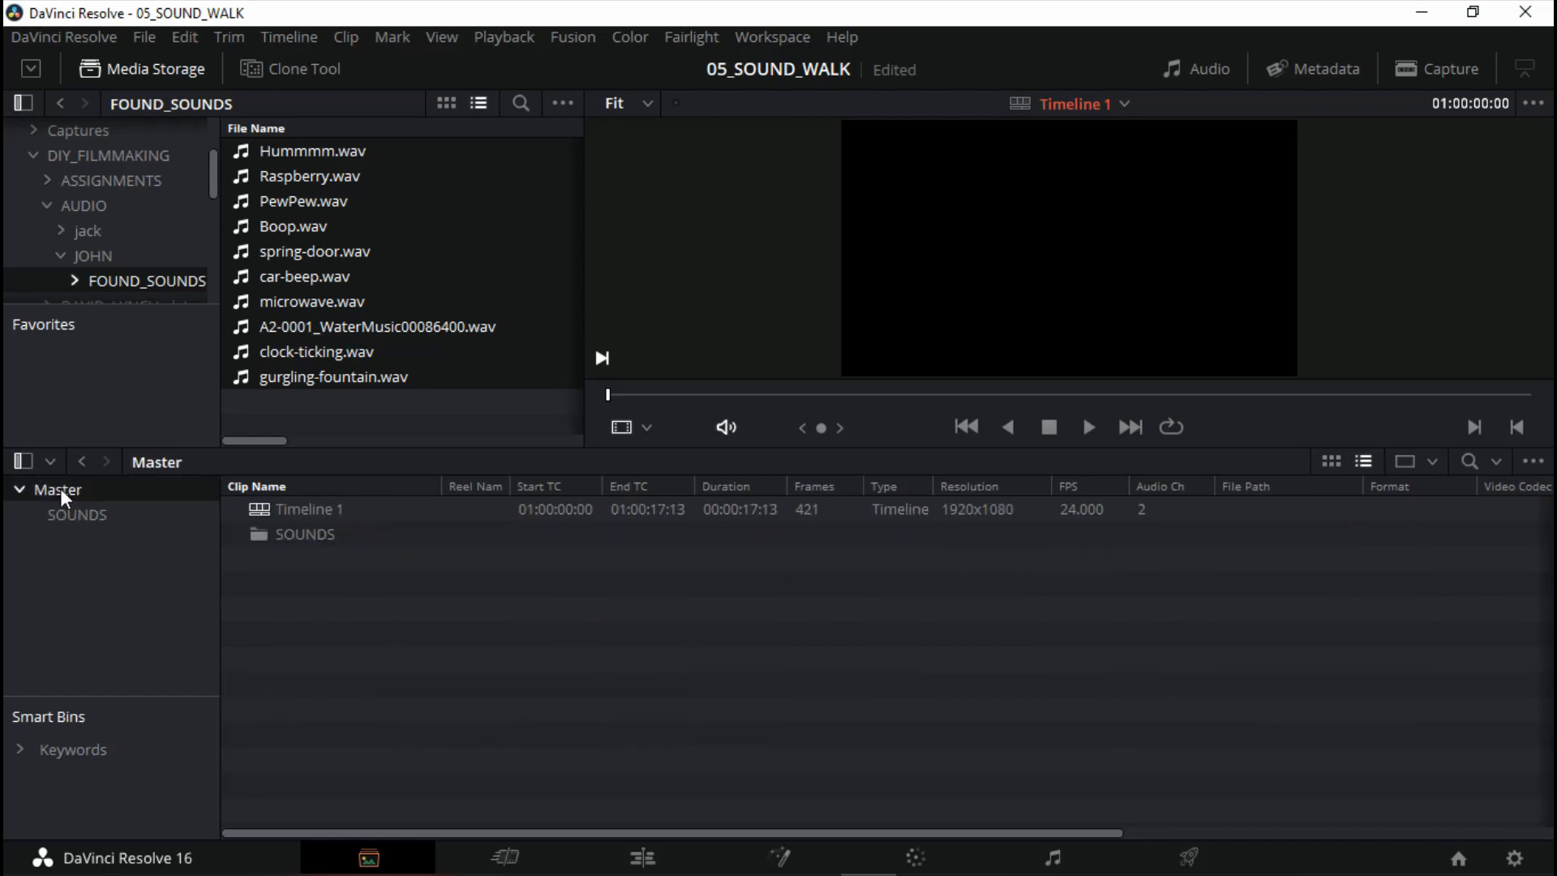
double_click(261, 509)
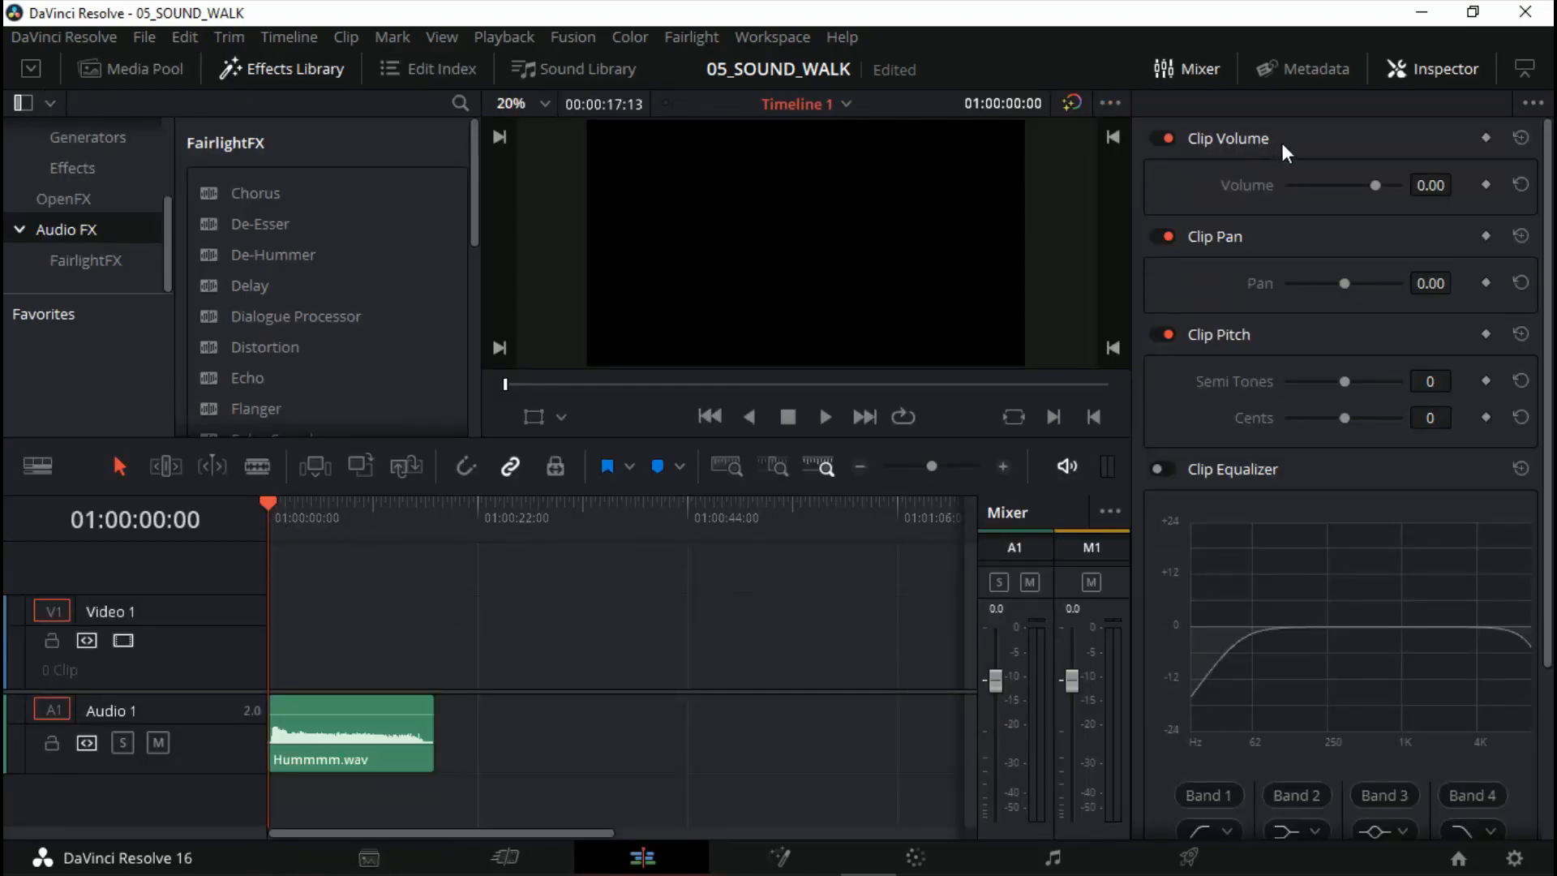
Hide the Inspector and enlarge the height of the Audio 1 track for a bigger waveform
left_click(1399, 68)
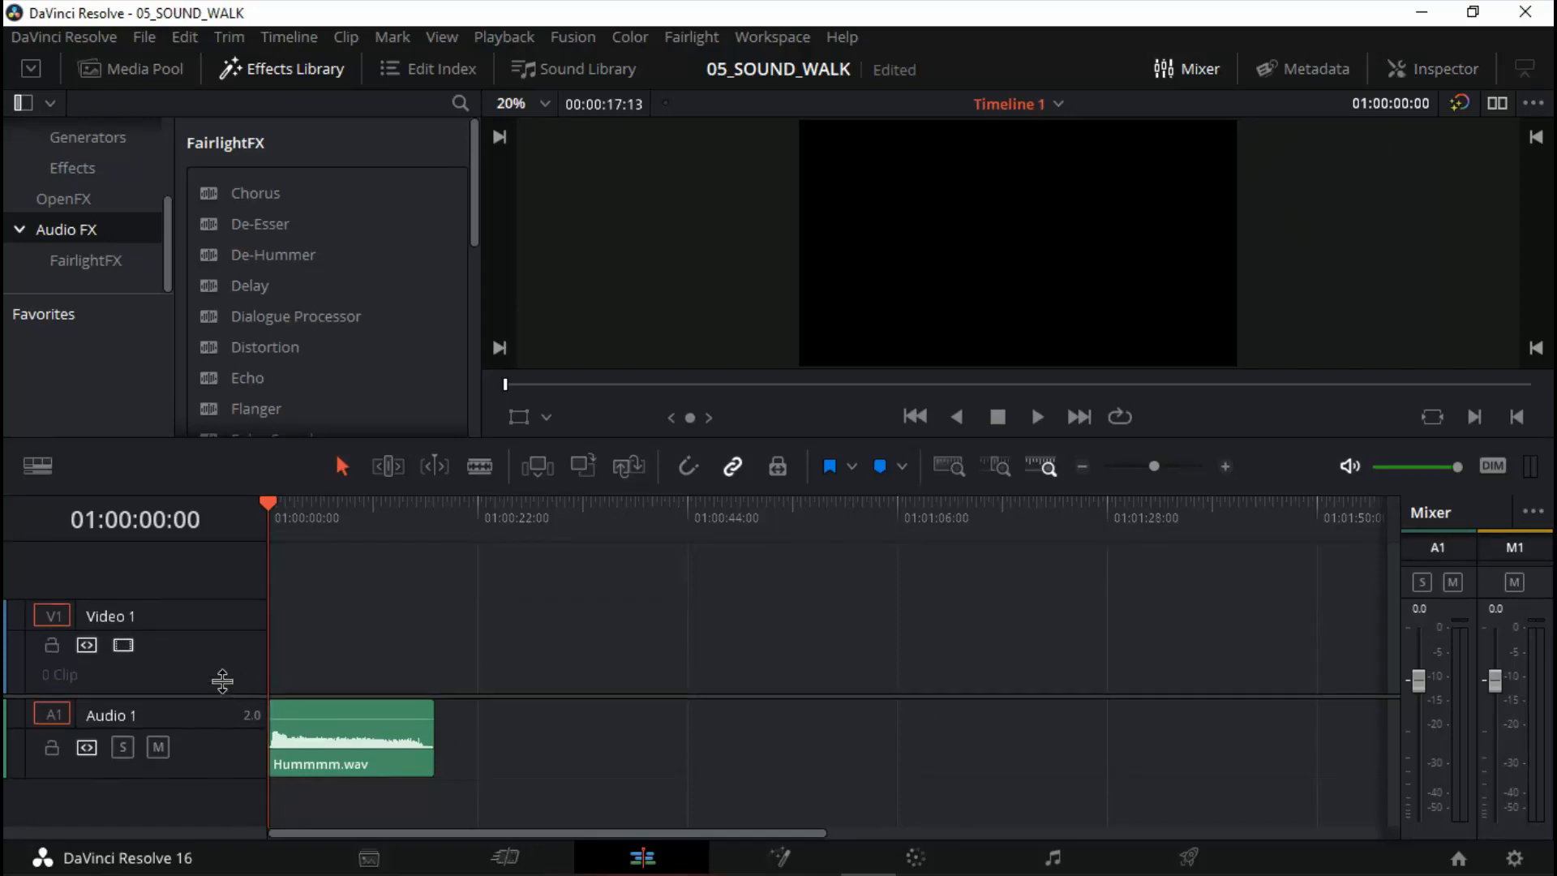
scroll(219, 679, "down", 3)
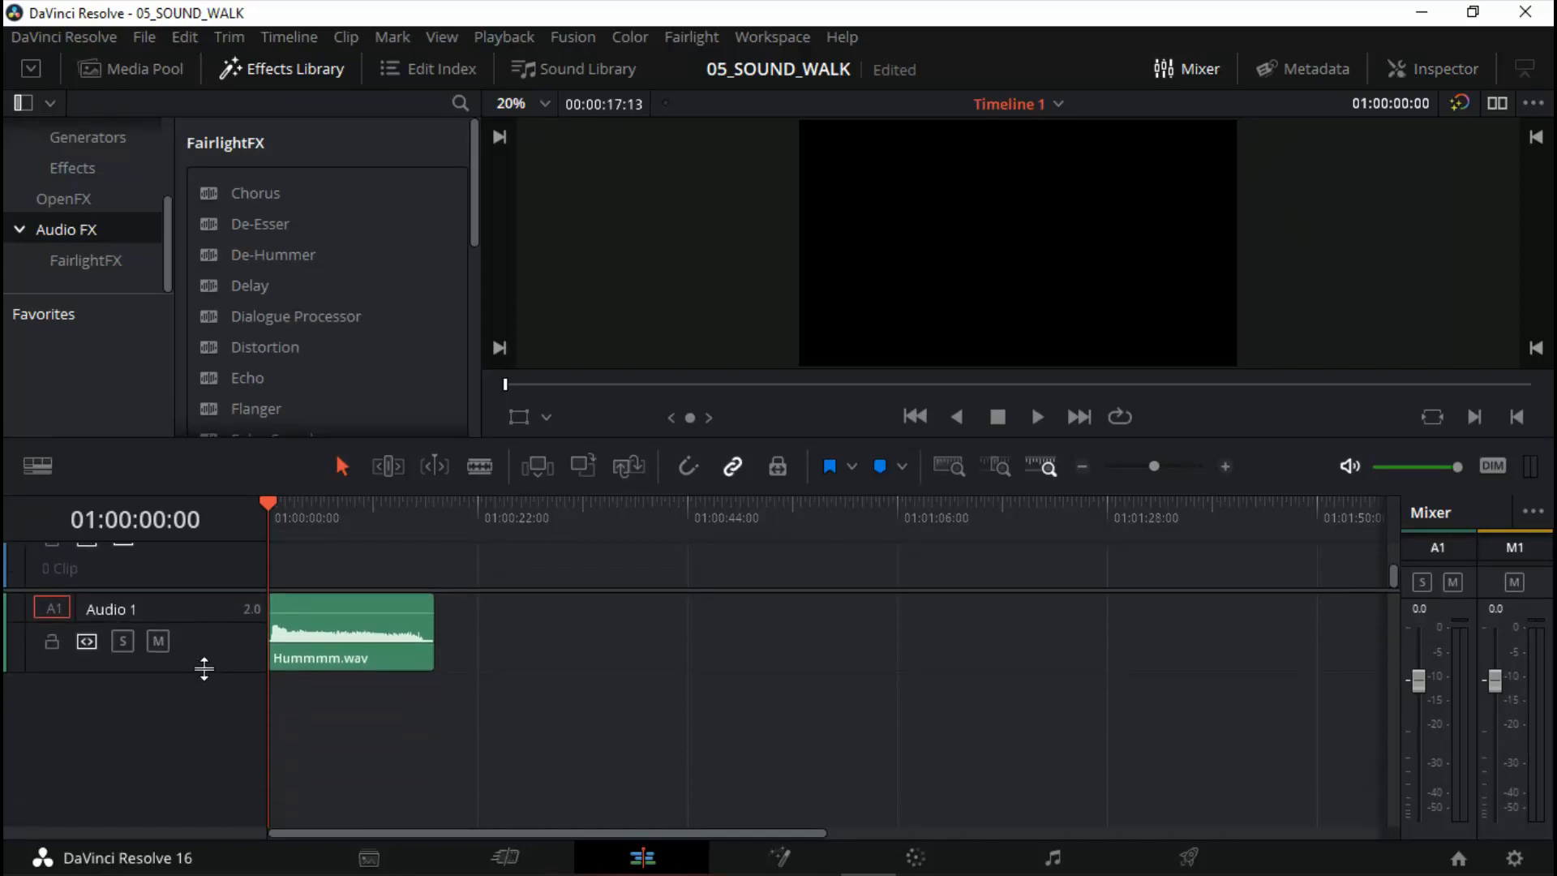
left_click_drag(204, 669, 203, 746)
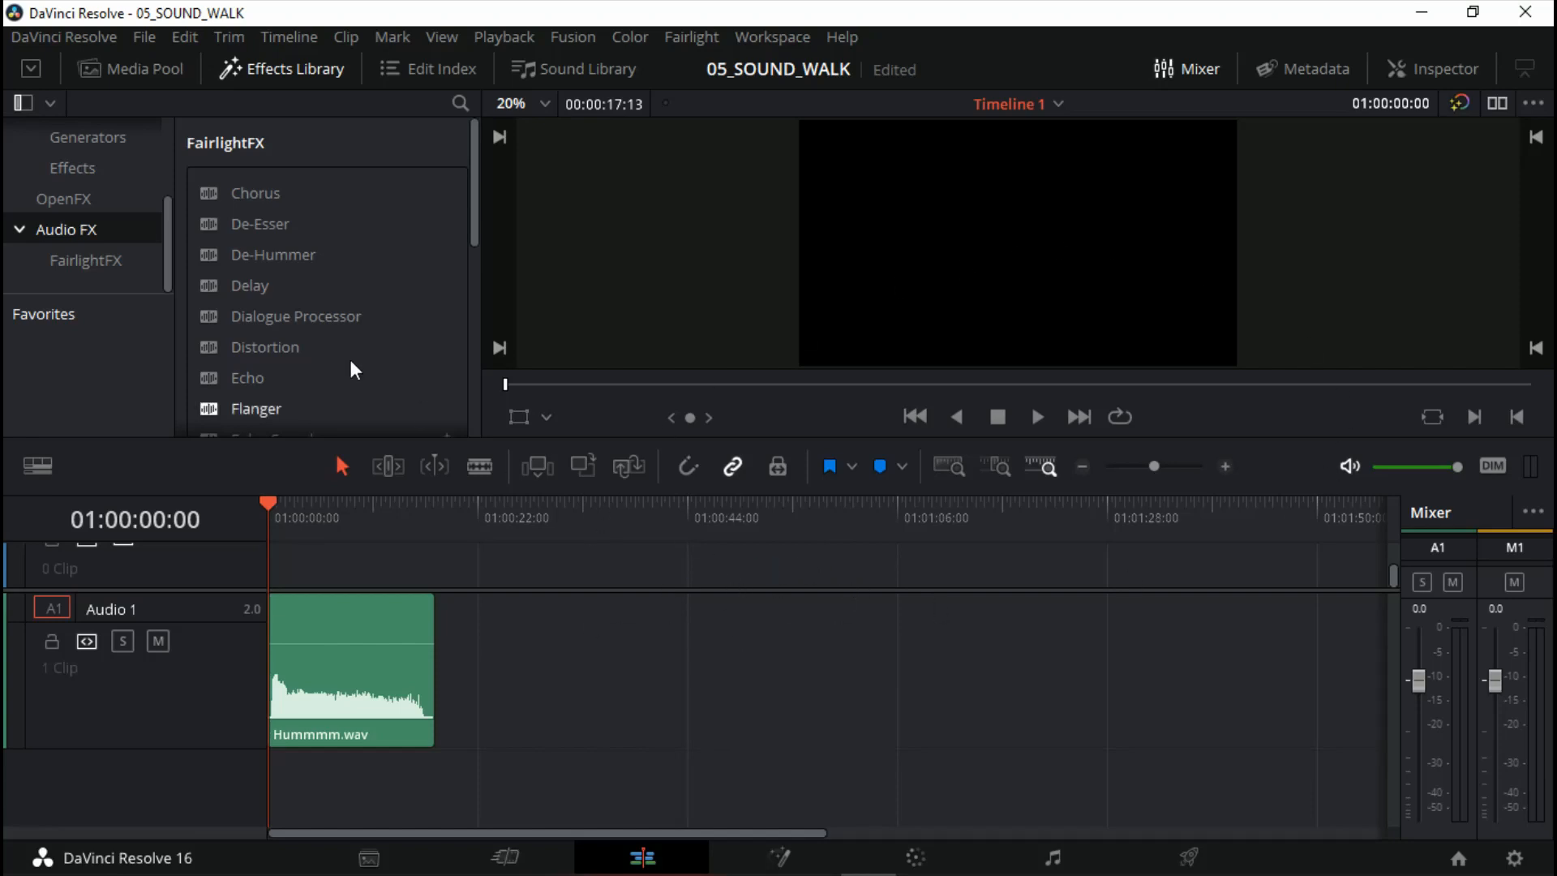
Place clock-ticking.wav from the SOUNDS bin on a new audio track below Audio 1, starting at the beginning of the timeline
left_click(293, 68)
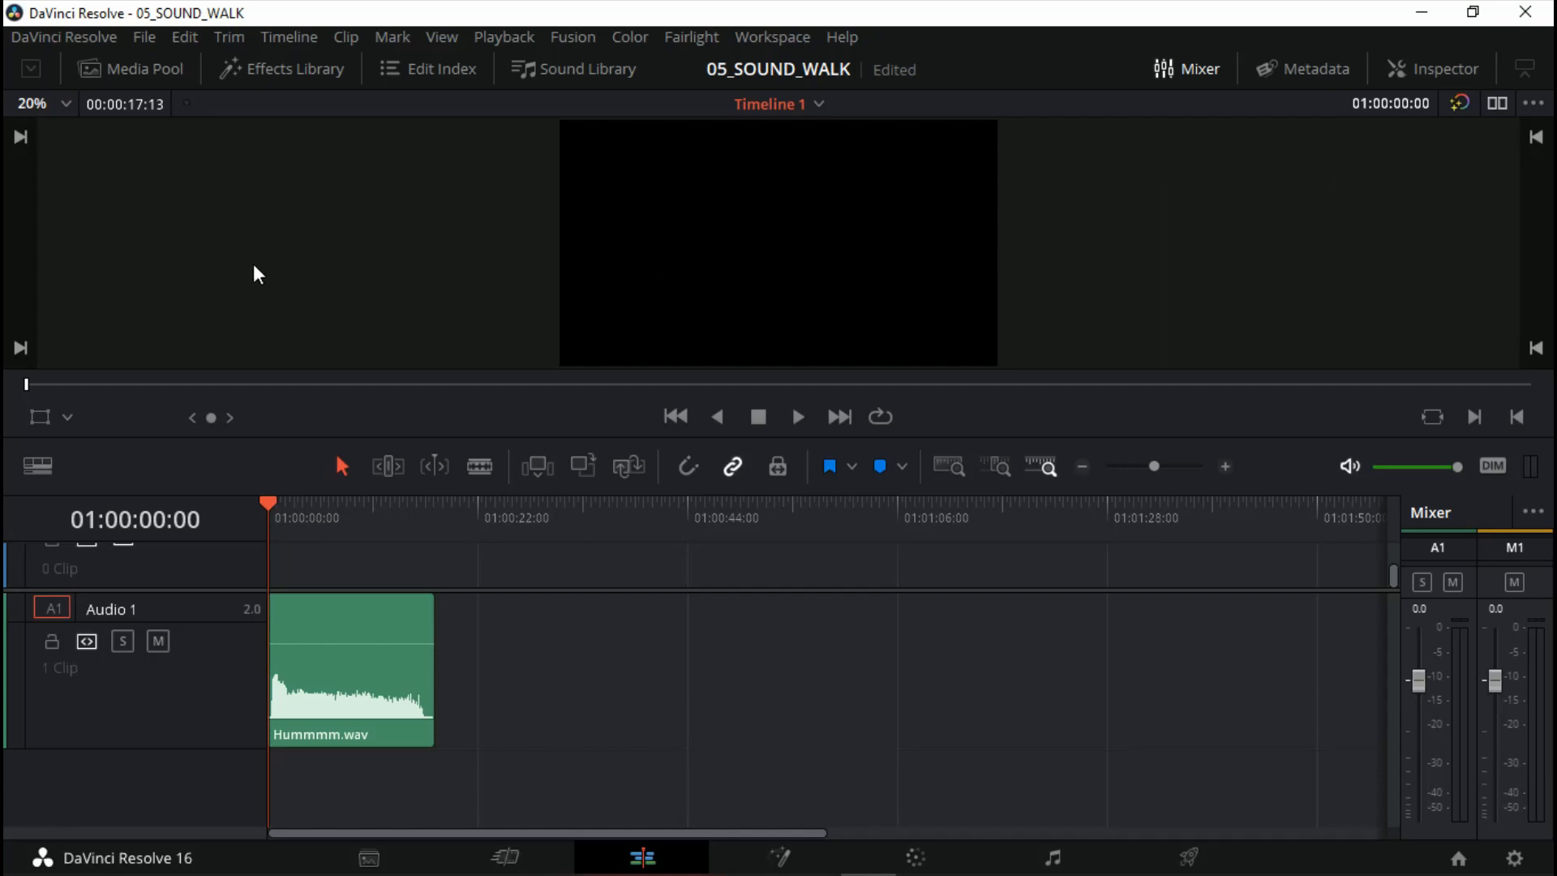
left_click(140, 71)
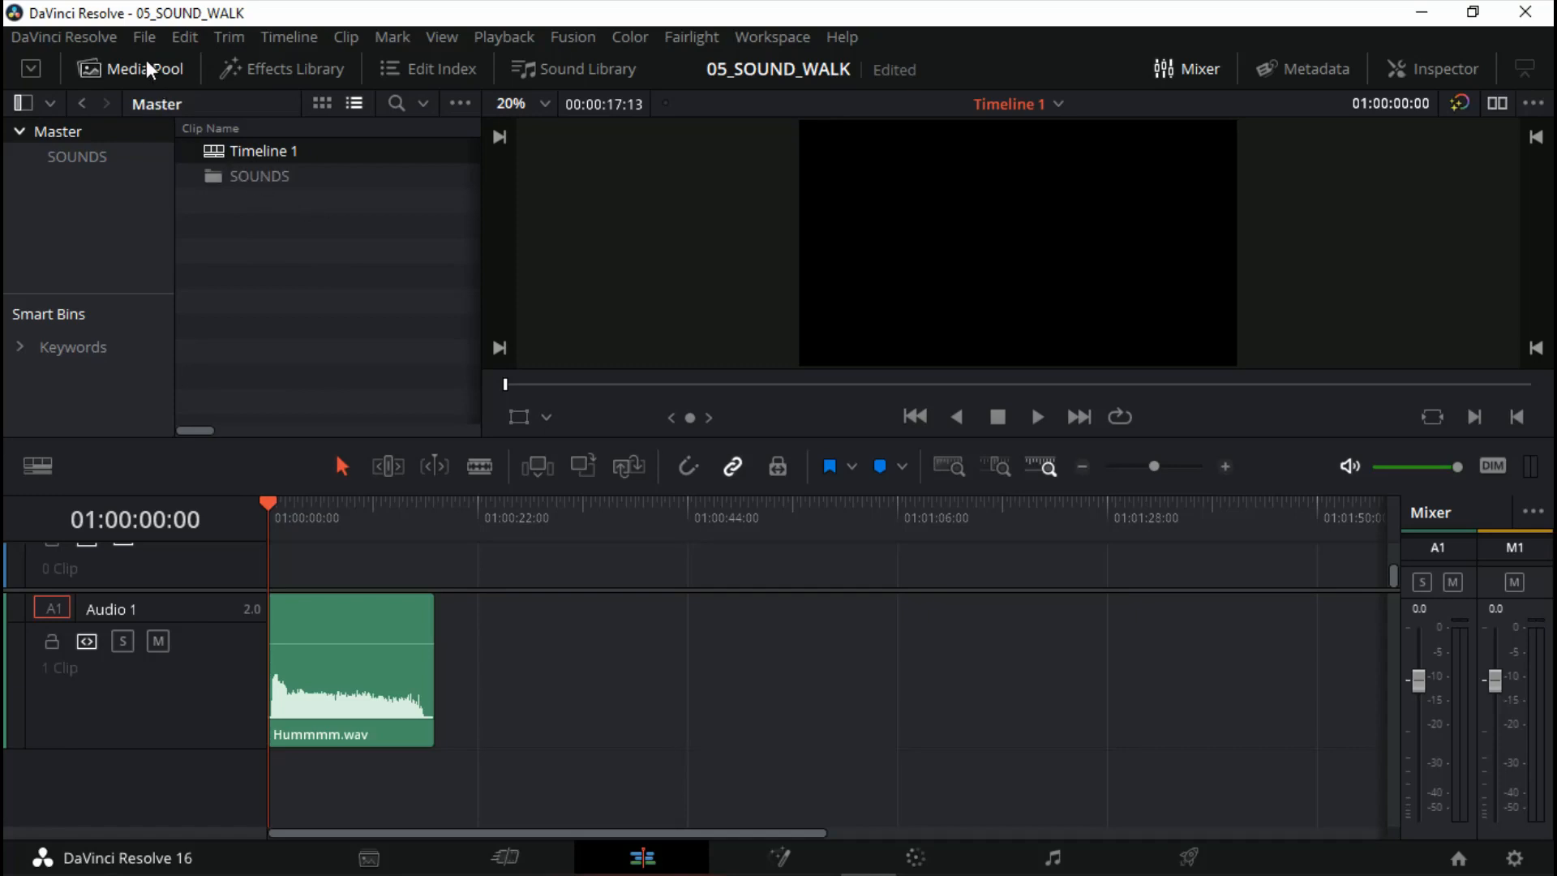
left_click(247, 174)
double_click(247, 173)
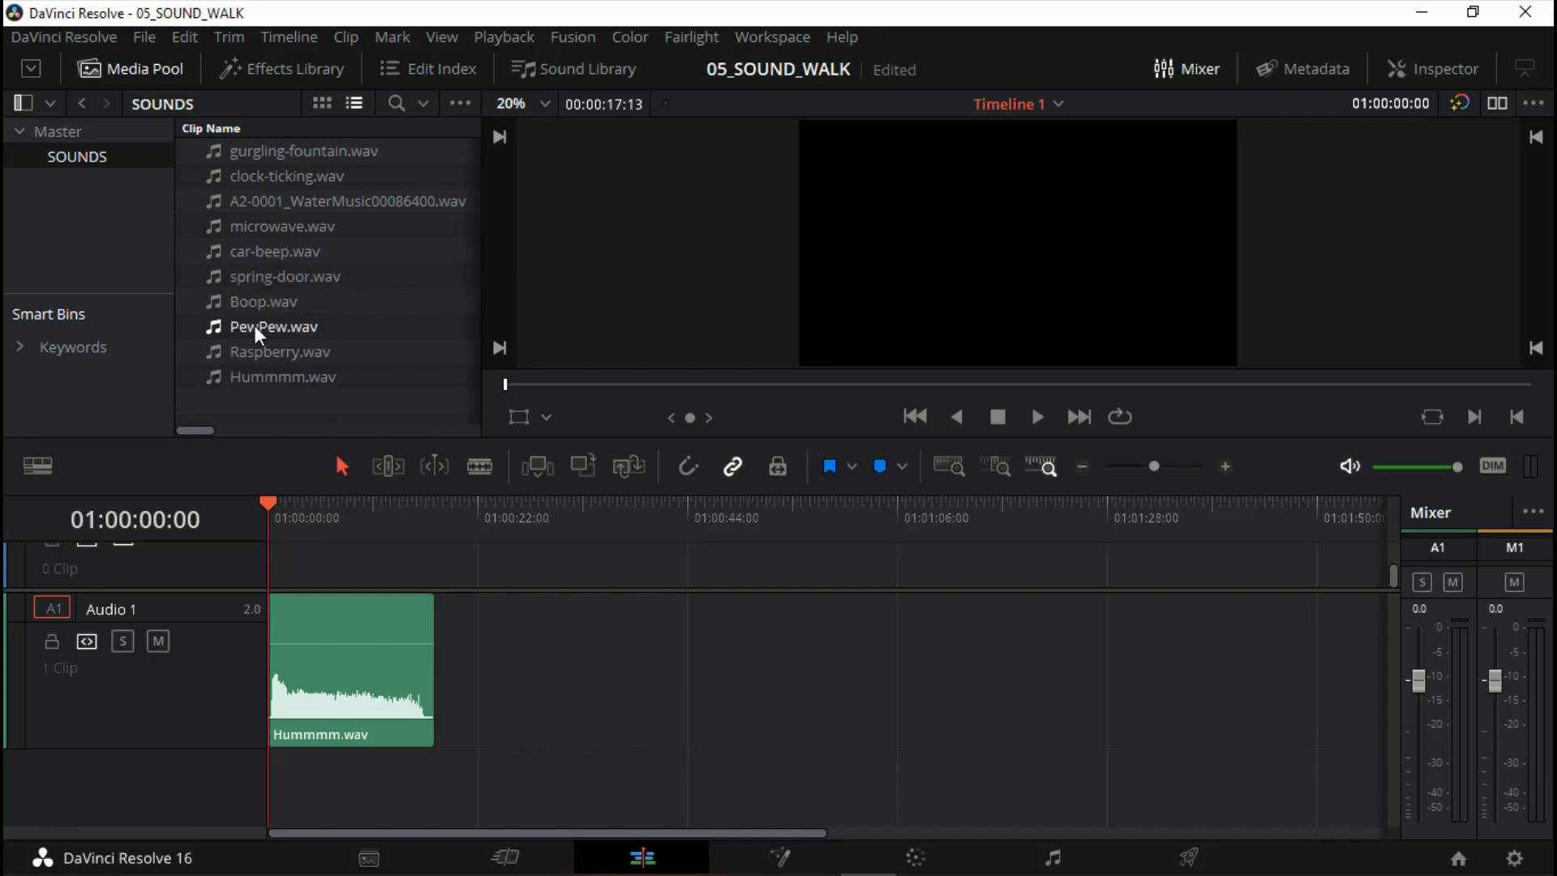
left_click_drag(246, 173, 267, 798)
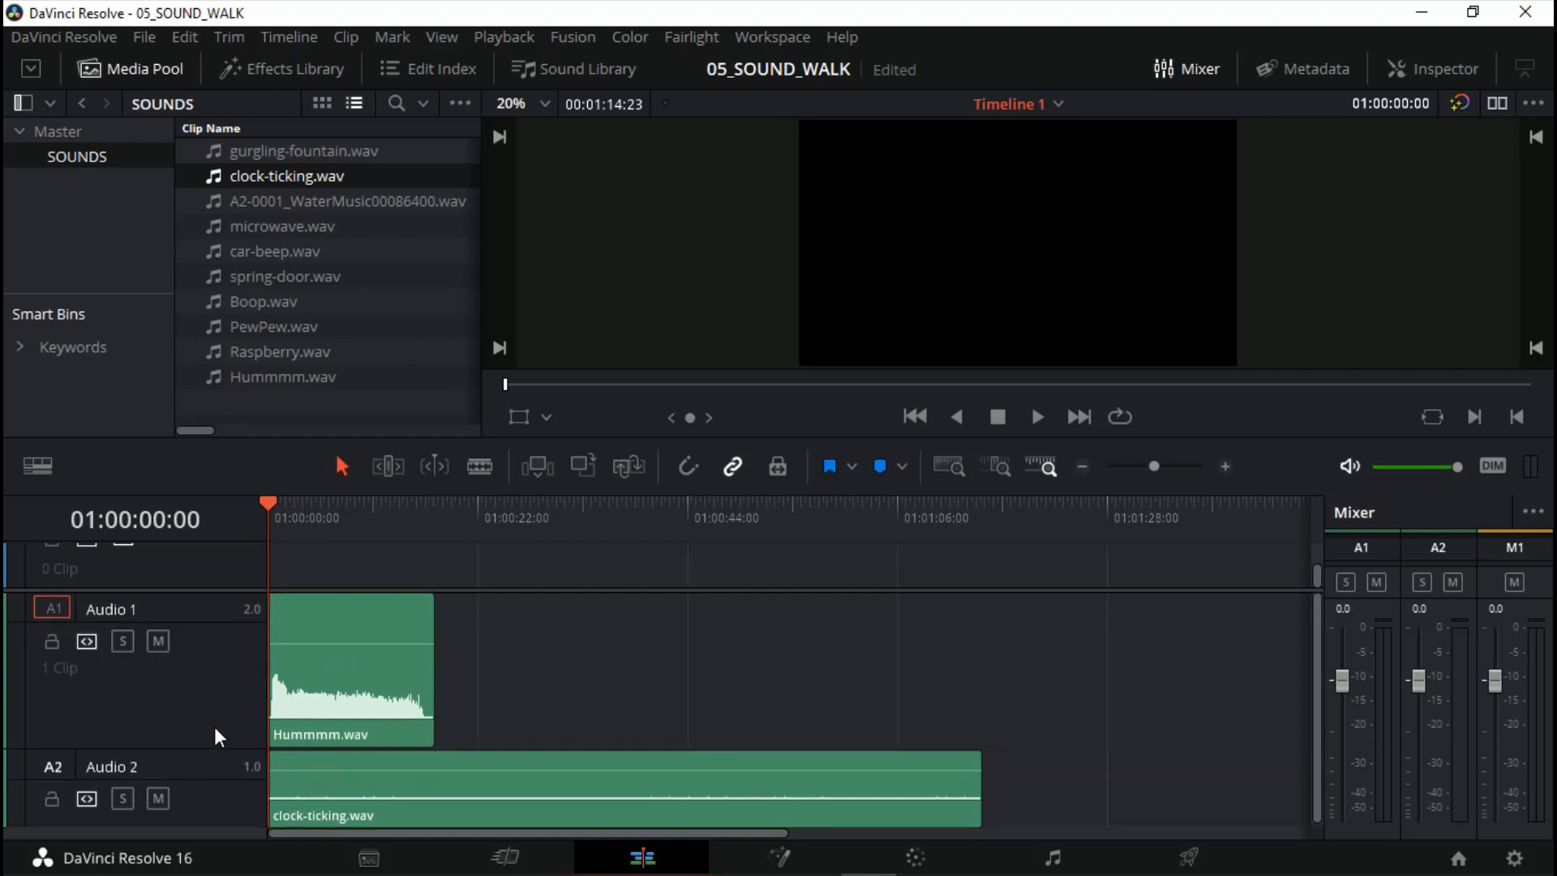
Solo the Audio 1 track and show the Effects Library and the Inspector alongside the Mixer
left_click(123, 640)
left_click(300, 69)
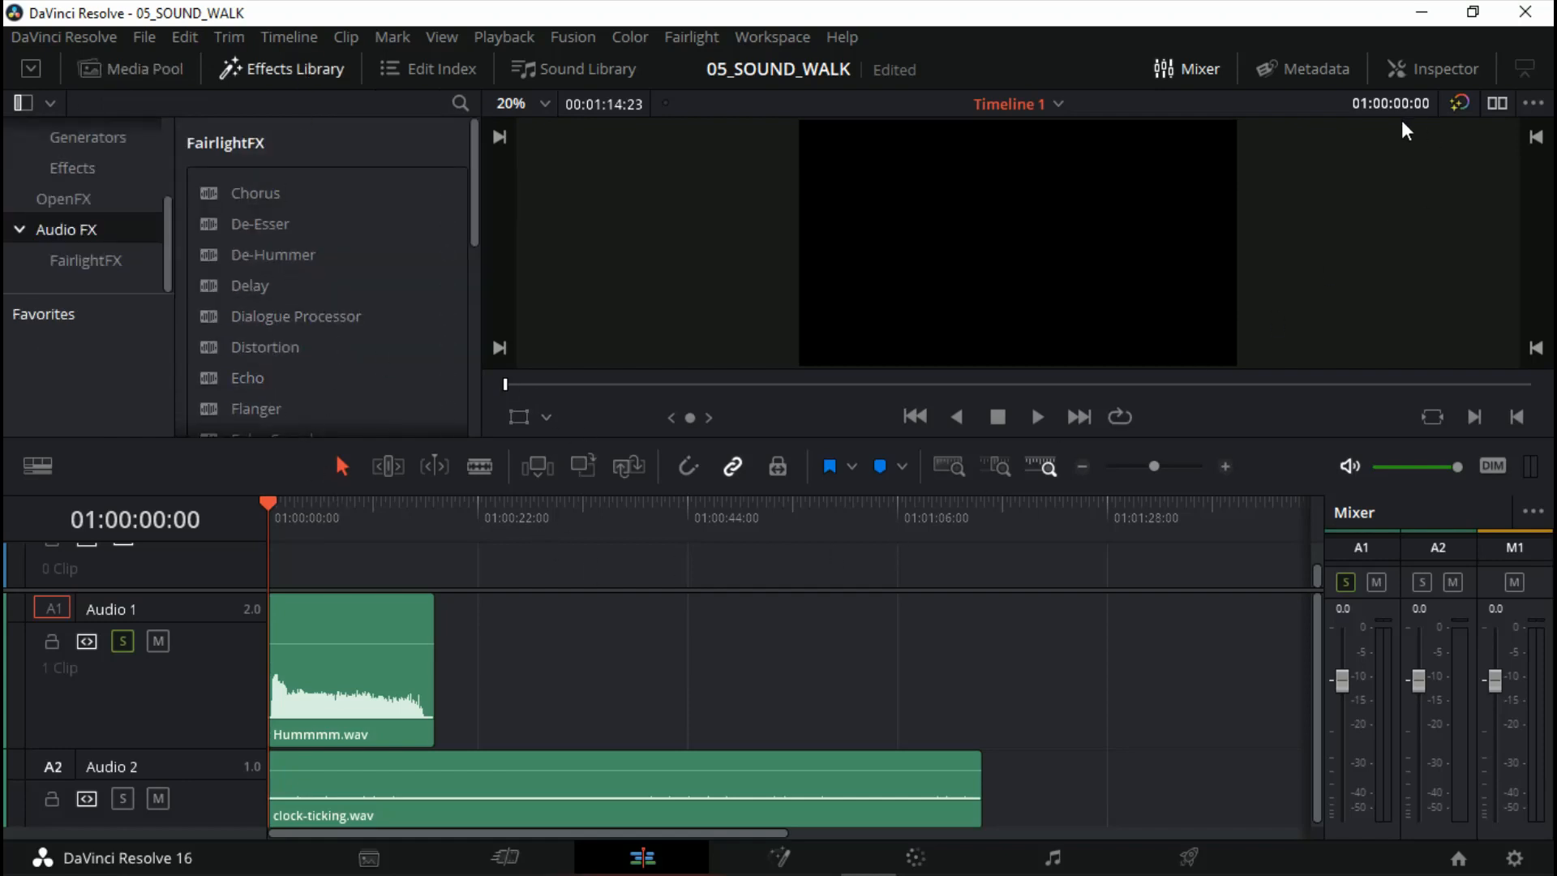
left_click(1207, 67)
left_click(1208, 71)
left_click(1438, 68)
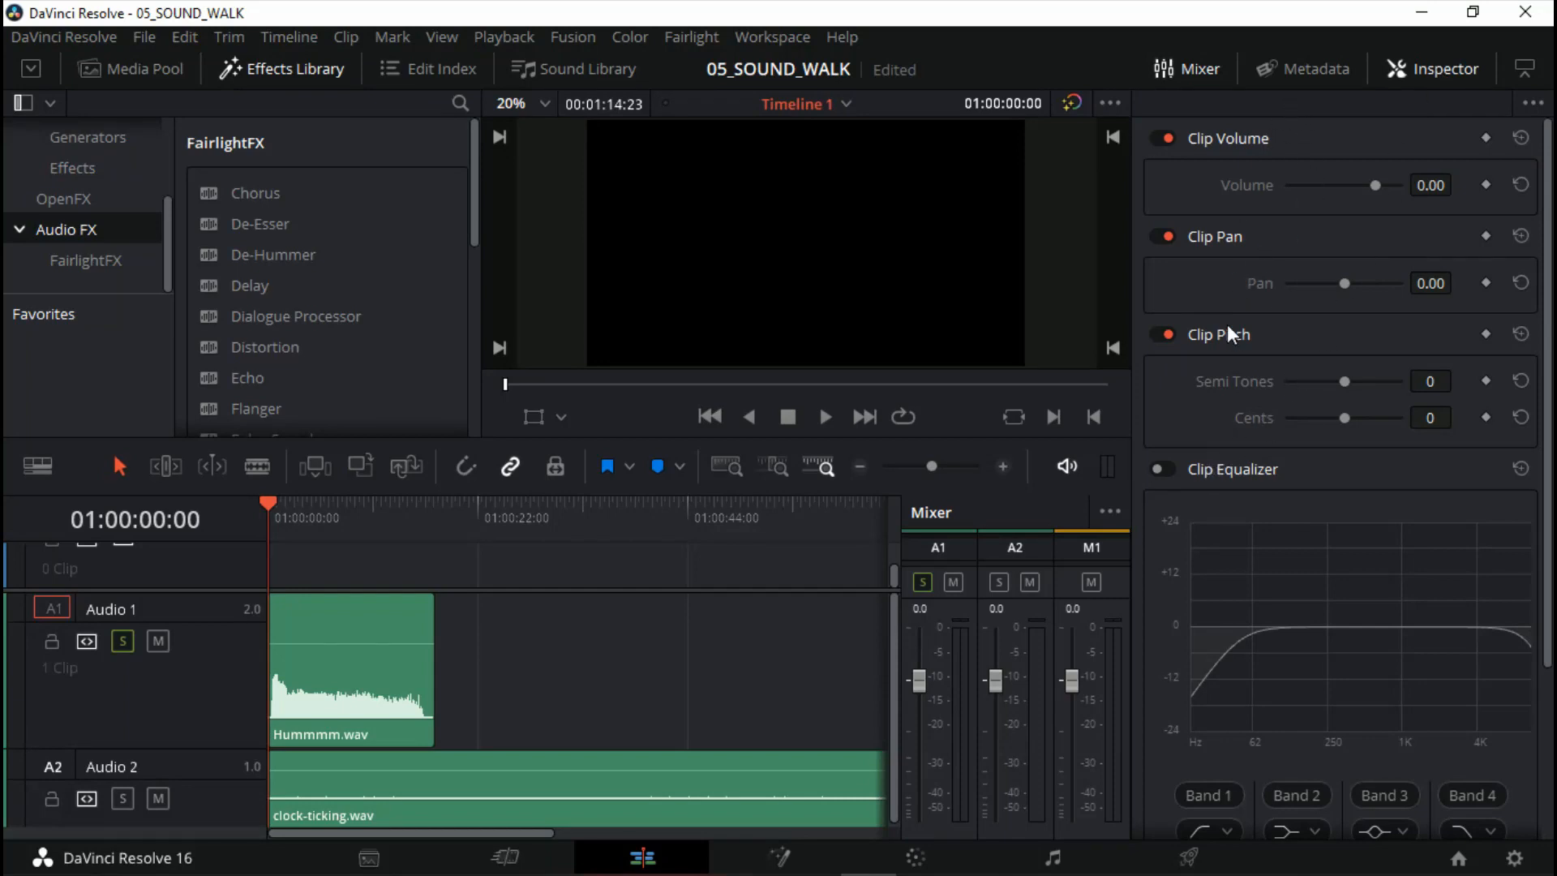
Try raising the Hummmm.wav clip's volume to just over 2 dB and reset it to 0
mouse_move(1549, 178)
left_mouse_down()
mouse_move(1550, 389)
mouse_move(1549, 166)
left_mouse_up()
mouse_move(369, 643)
left_mouse_down()
mouse_move(369, 613)
mouse_move(369, 652)
mouse_move(351, 647)
mouse_move(351, 610)
mouse_move(352, 639)
left_mouse_up()
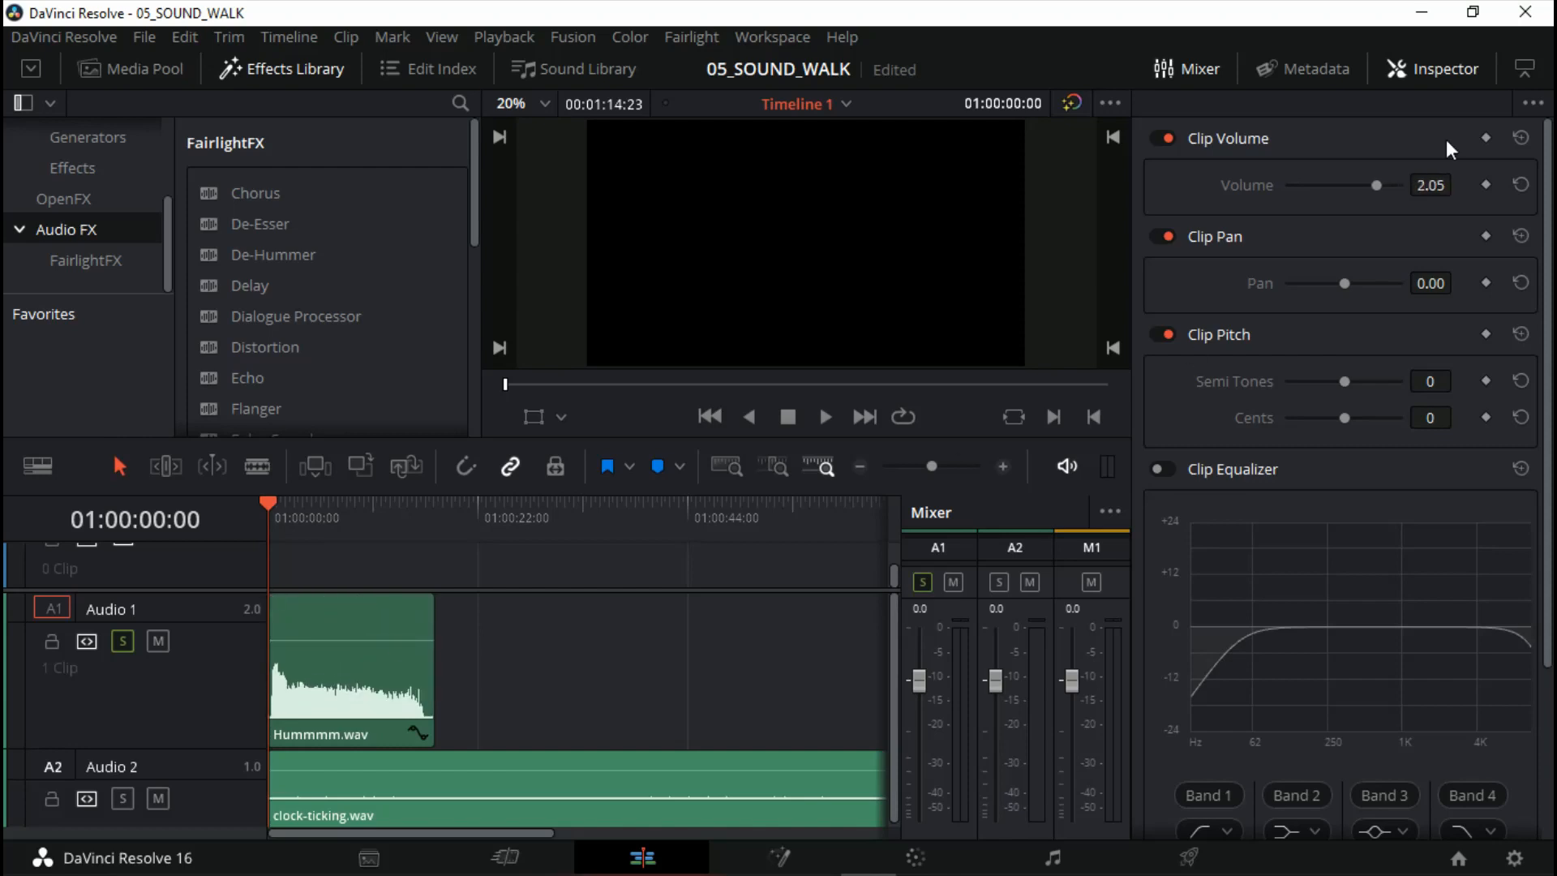
mouse_move(1376, 185)
left_mouse_down()
mouse_move(1319, 197)
mouse_move(1402, 188)
mouse_move(1378, 184)
left_mouse_up()
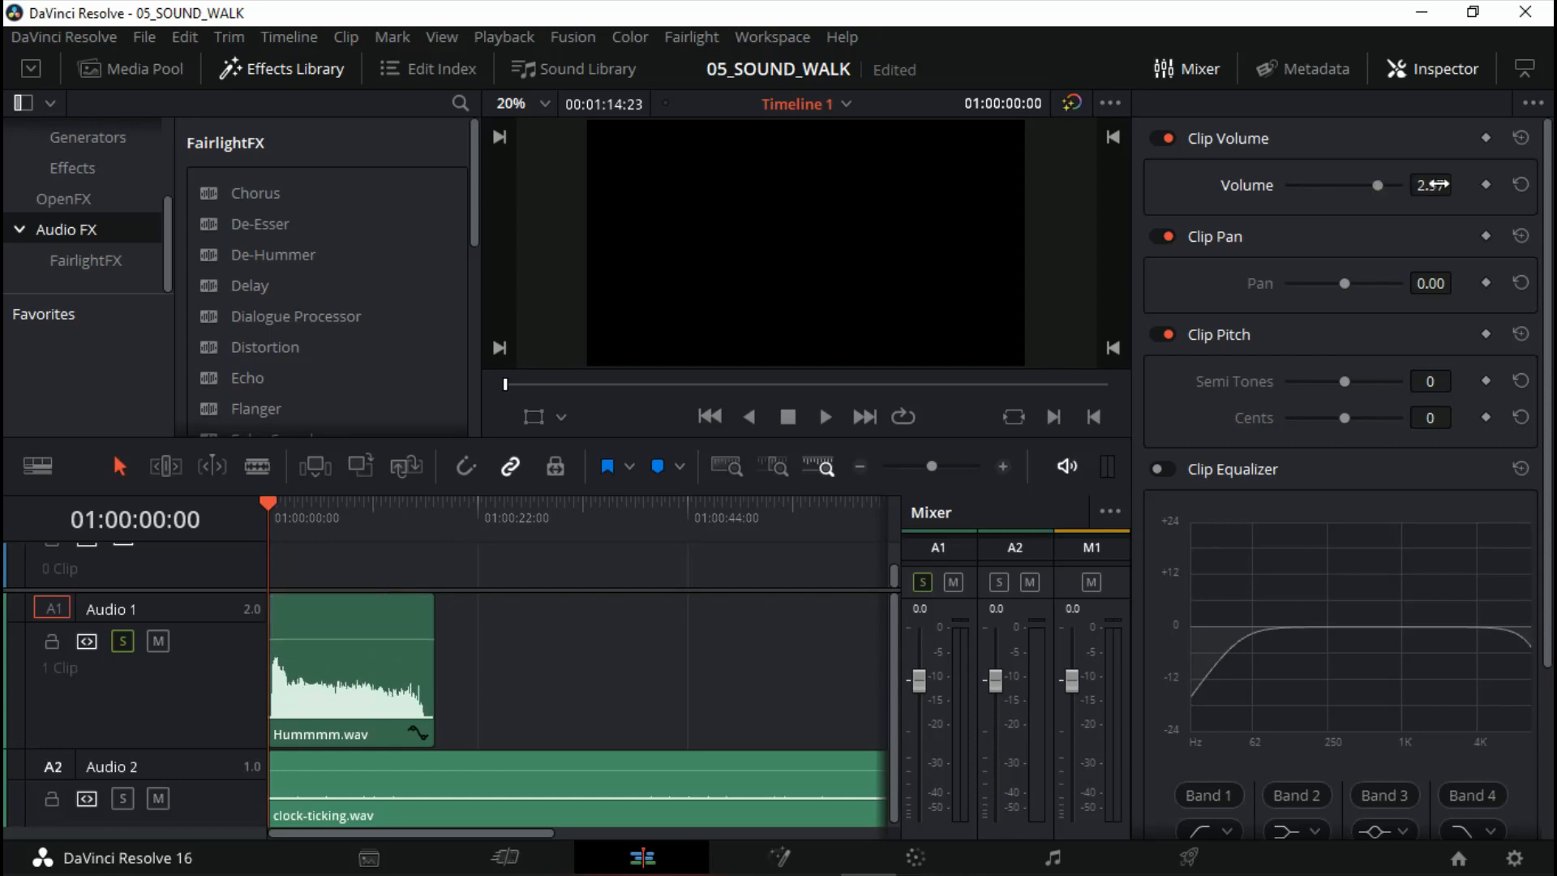
left_click(1432, 185)
type("0")
key("Return")
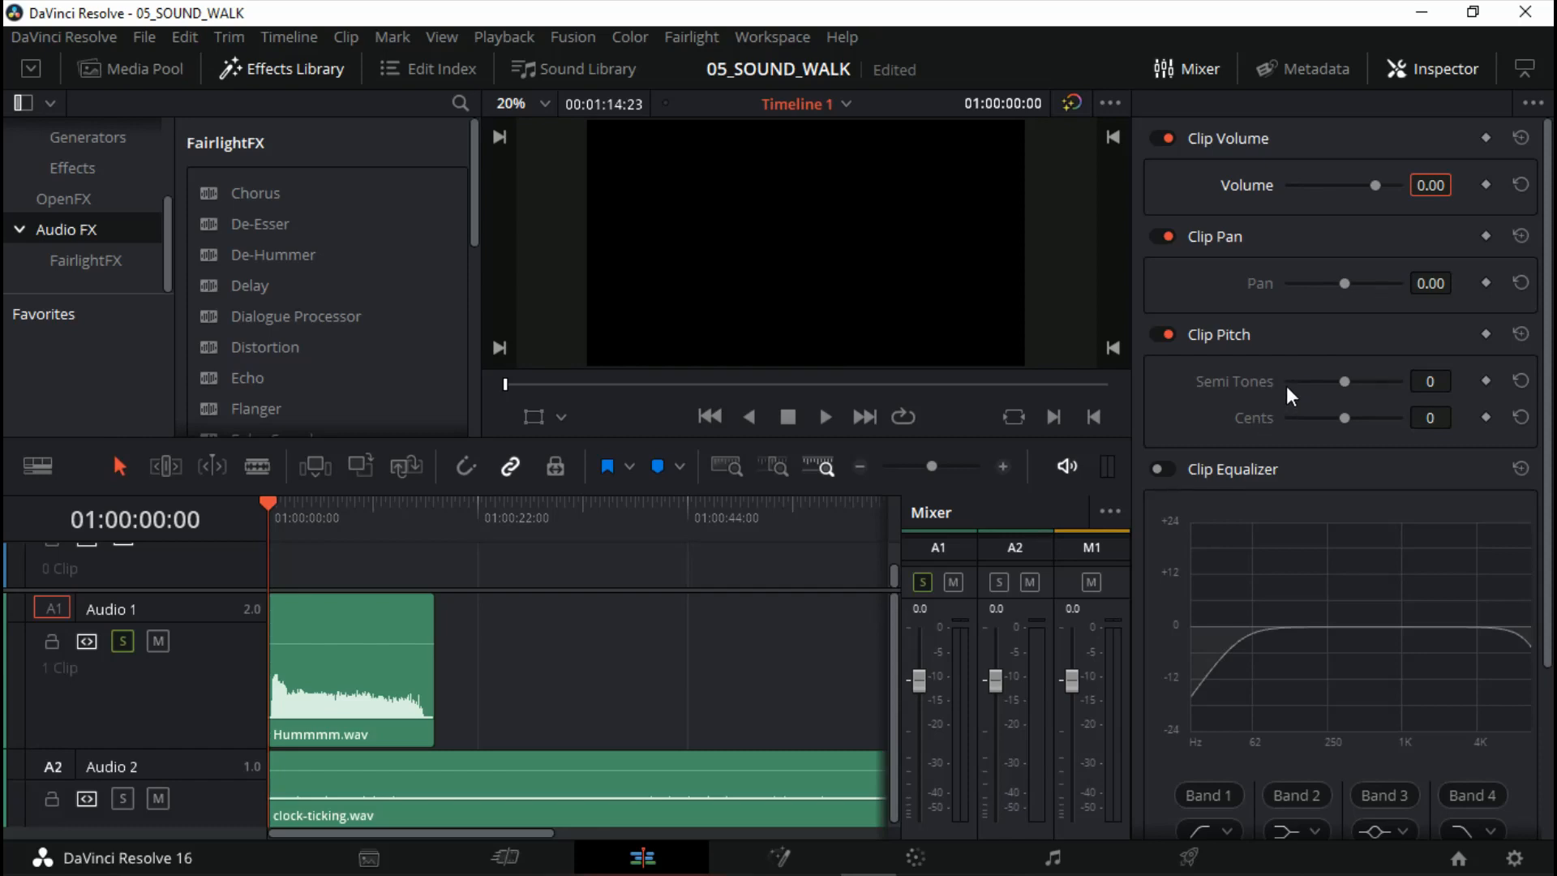
Collapse the Toolbox category and look through the FairlightFX audio effects from Chorus to Vocal Channel
scroll(285, 323, "down", 4)
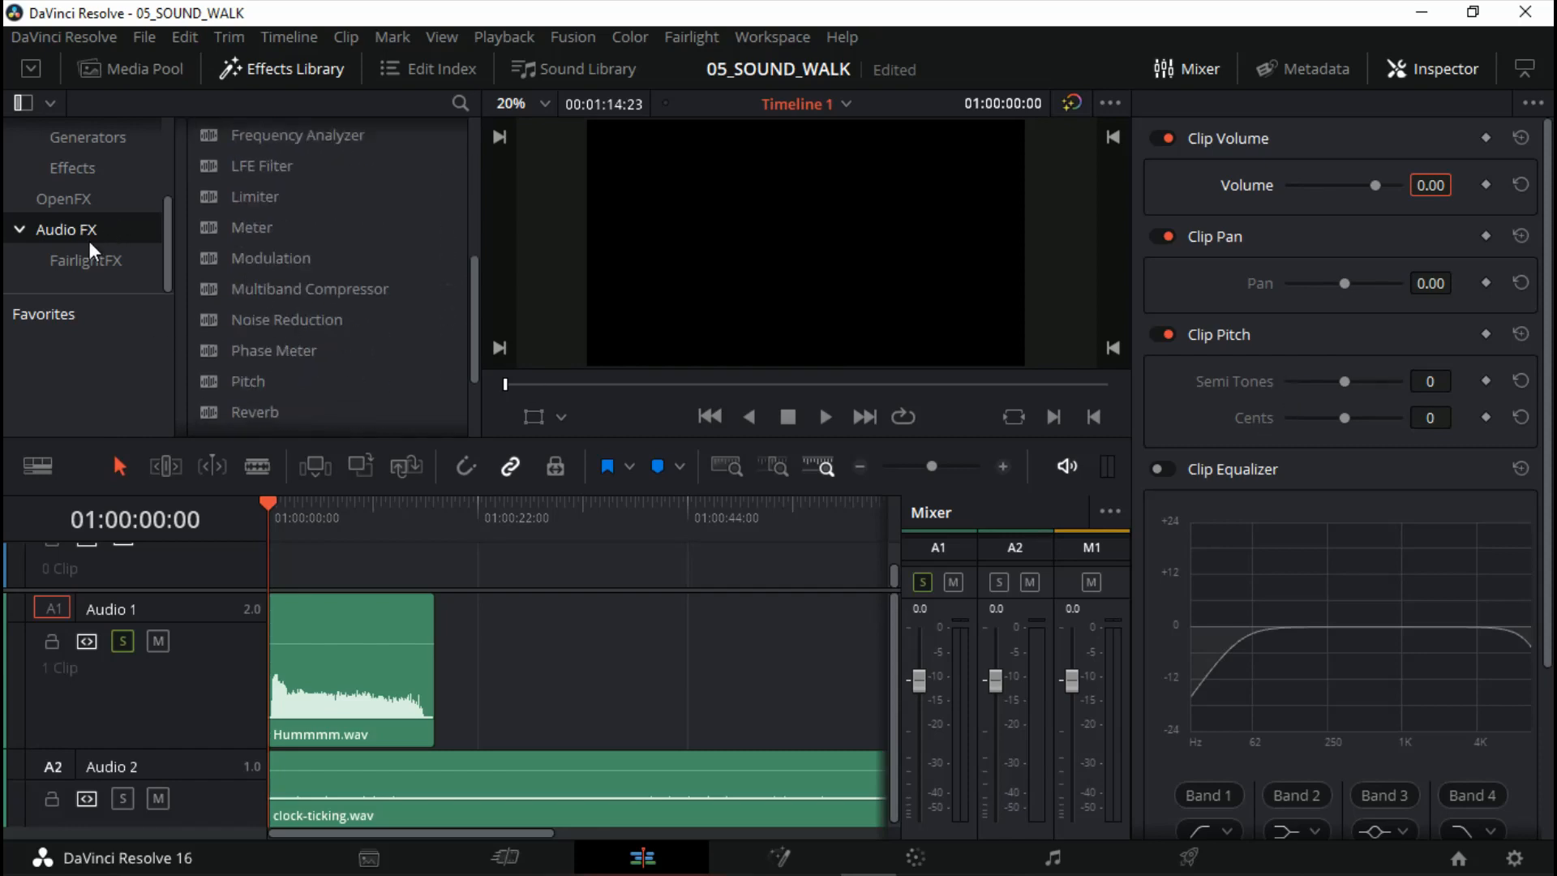
scroll(77, 230, "up", 3)
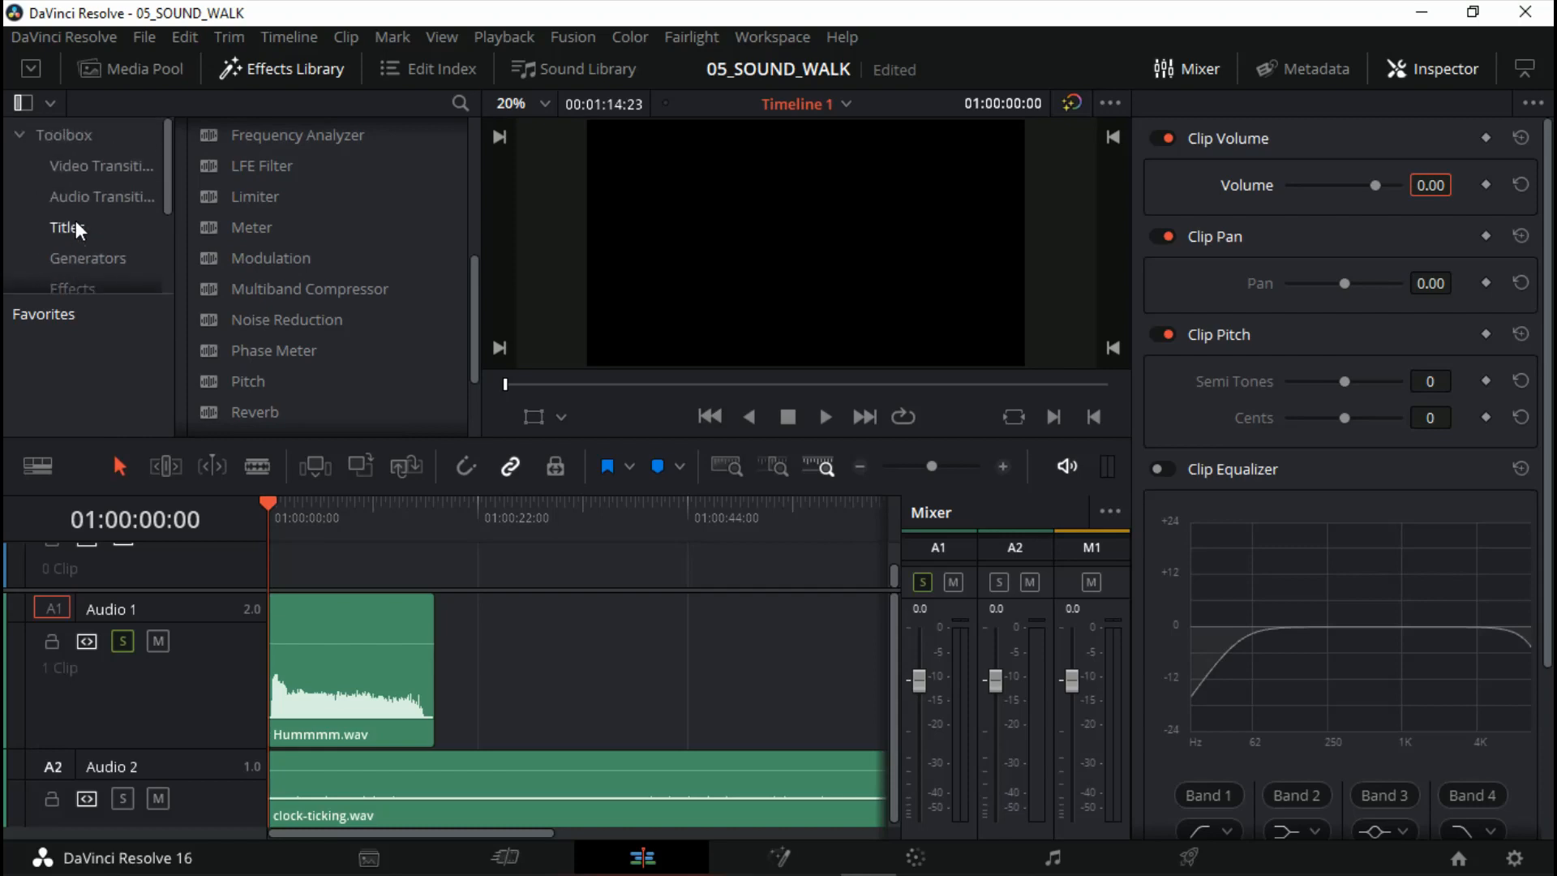
left_click(33, 136)
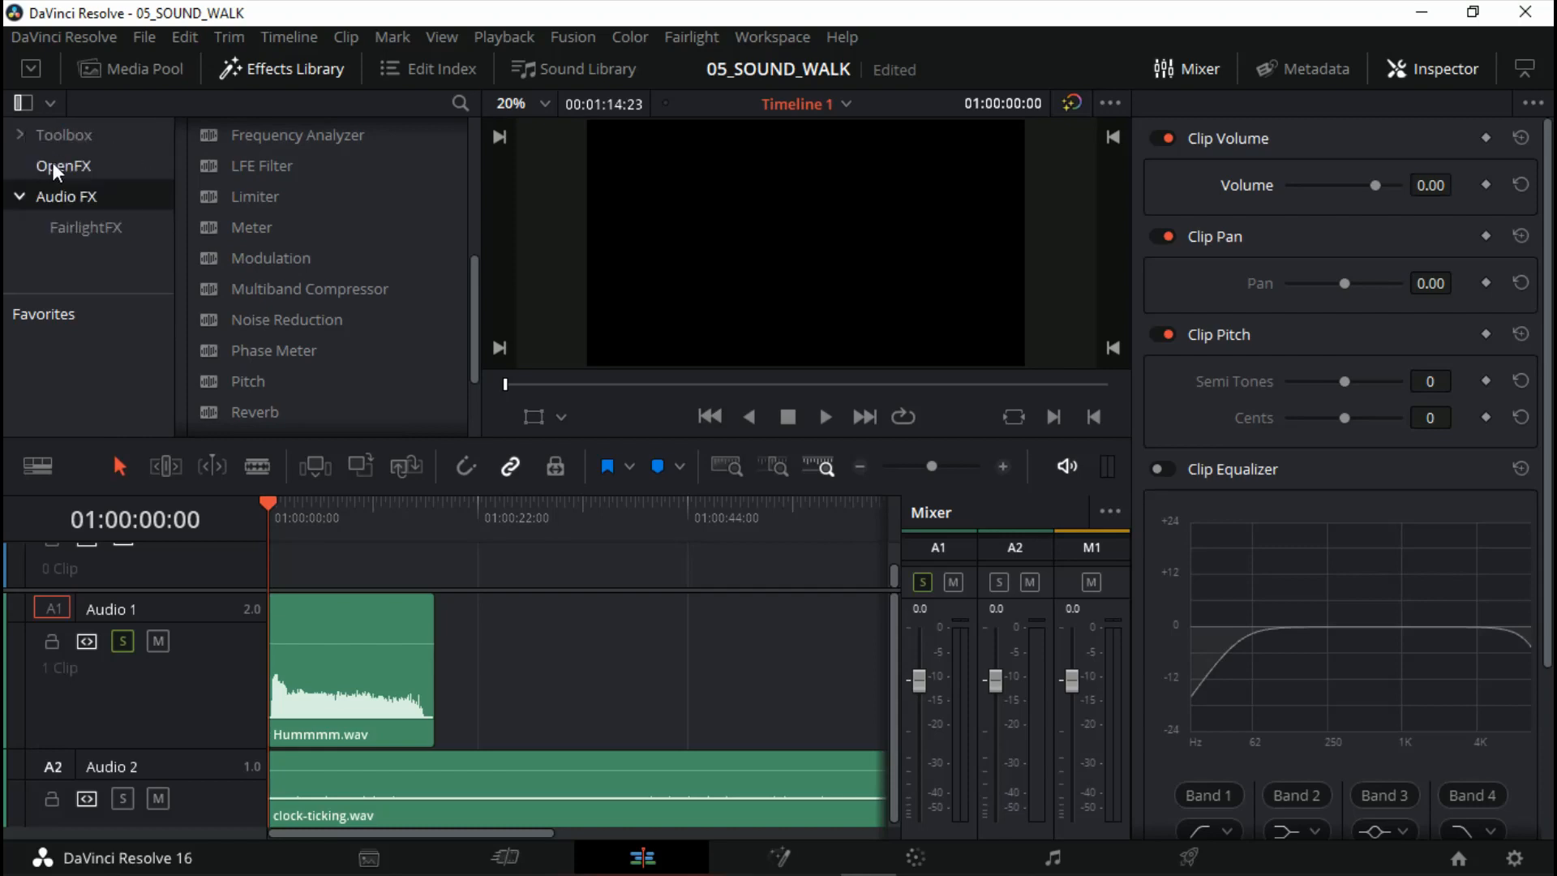
left_click(96, 224)
scroll(264, 235, "down", 3)
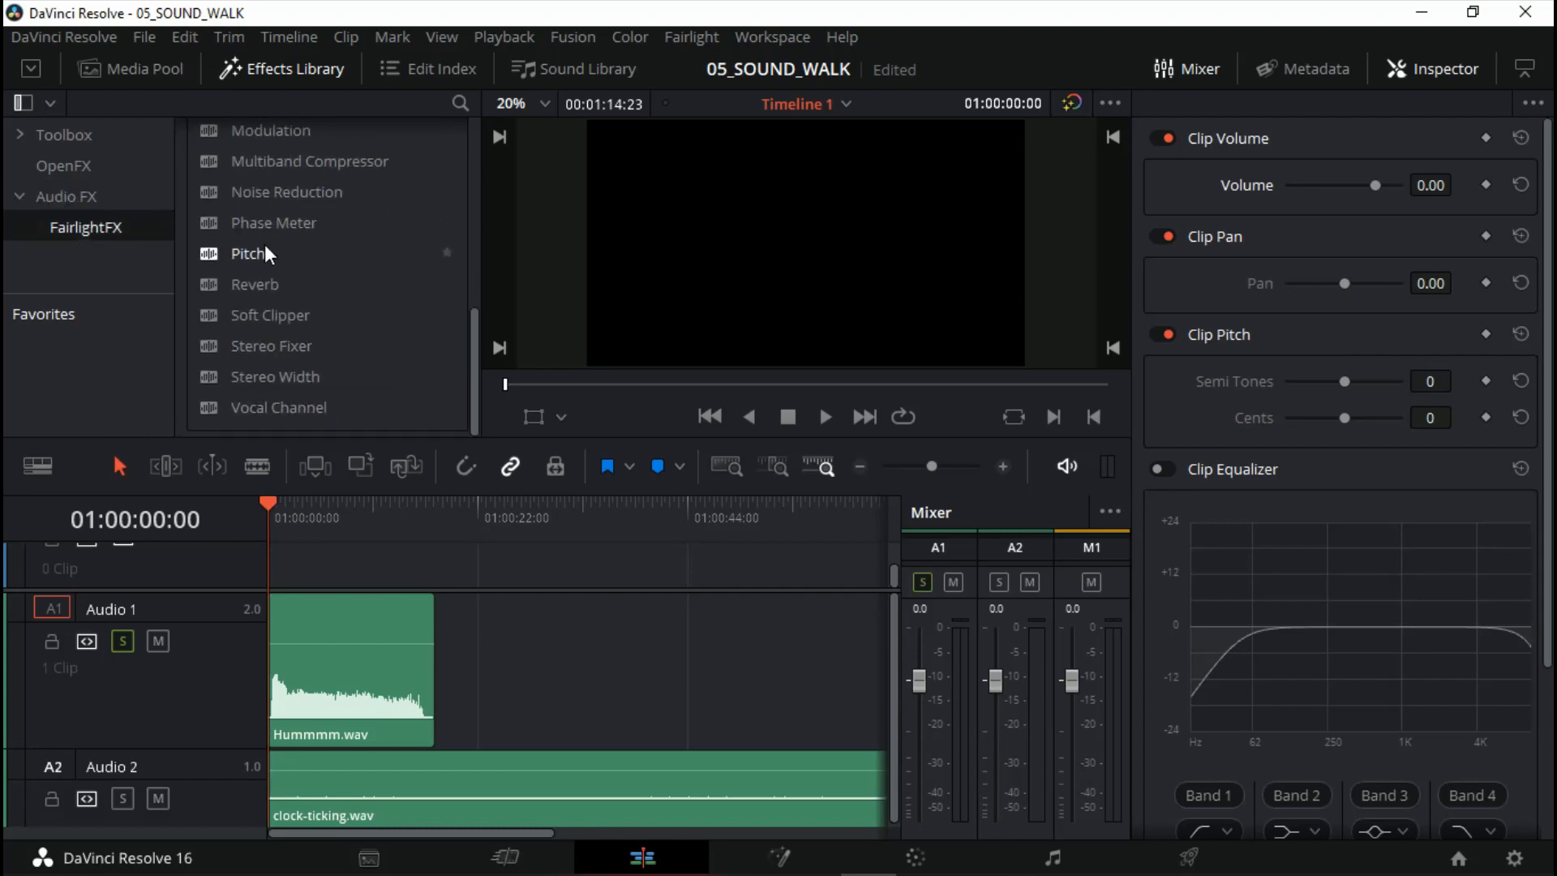
scroll(265, 253, "up", 5)
scroll(275, 251, "down", 1)
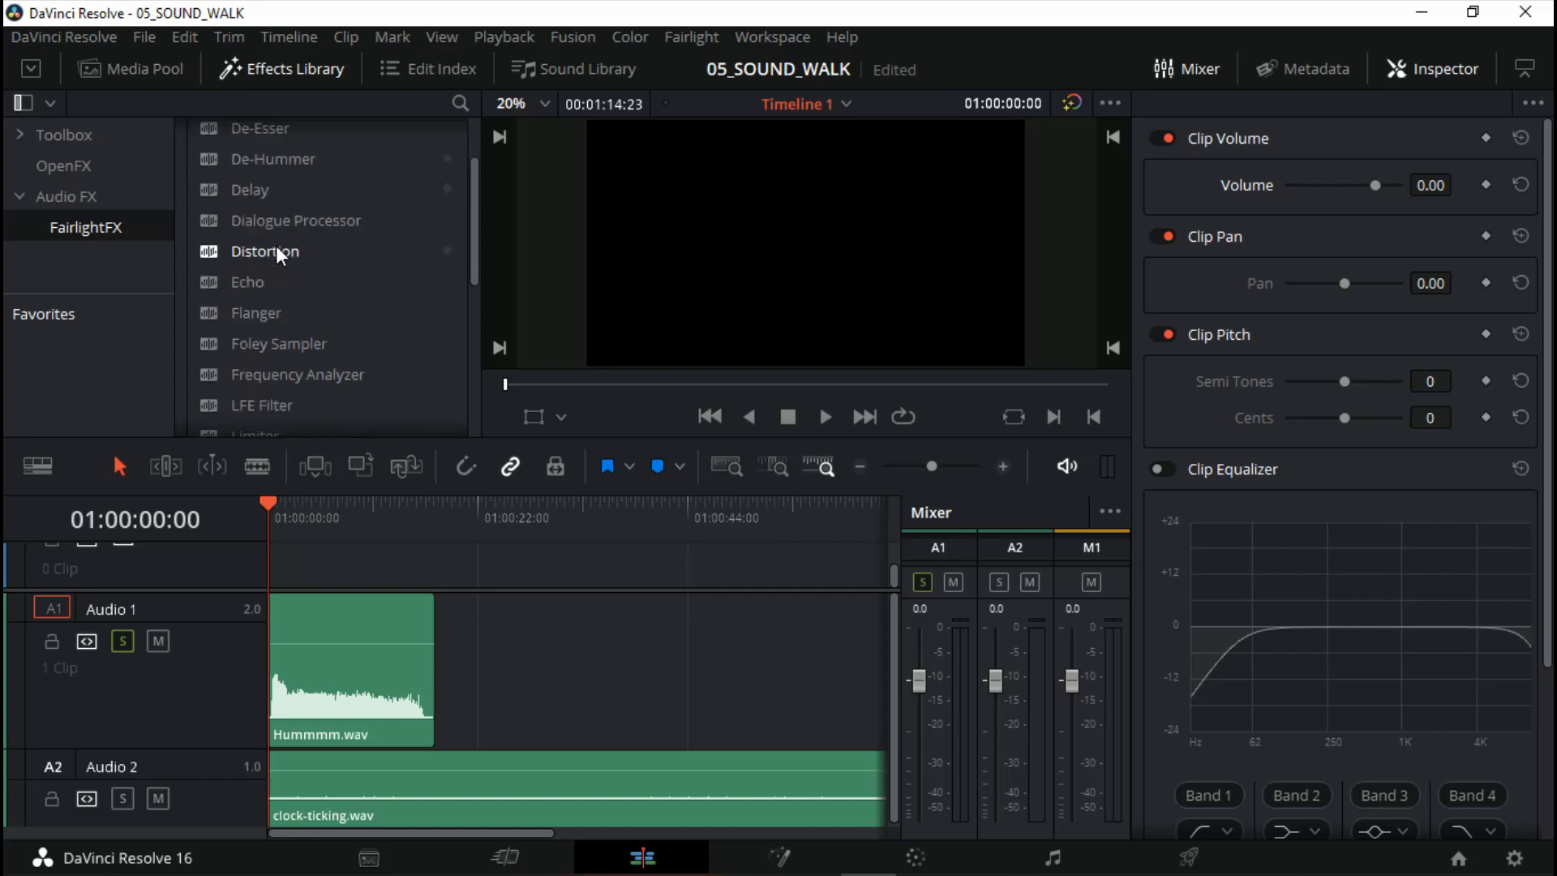
scroll(276, 251, "down", 4)
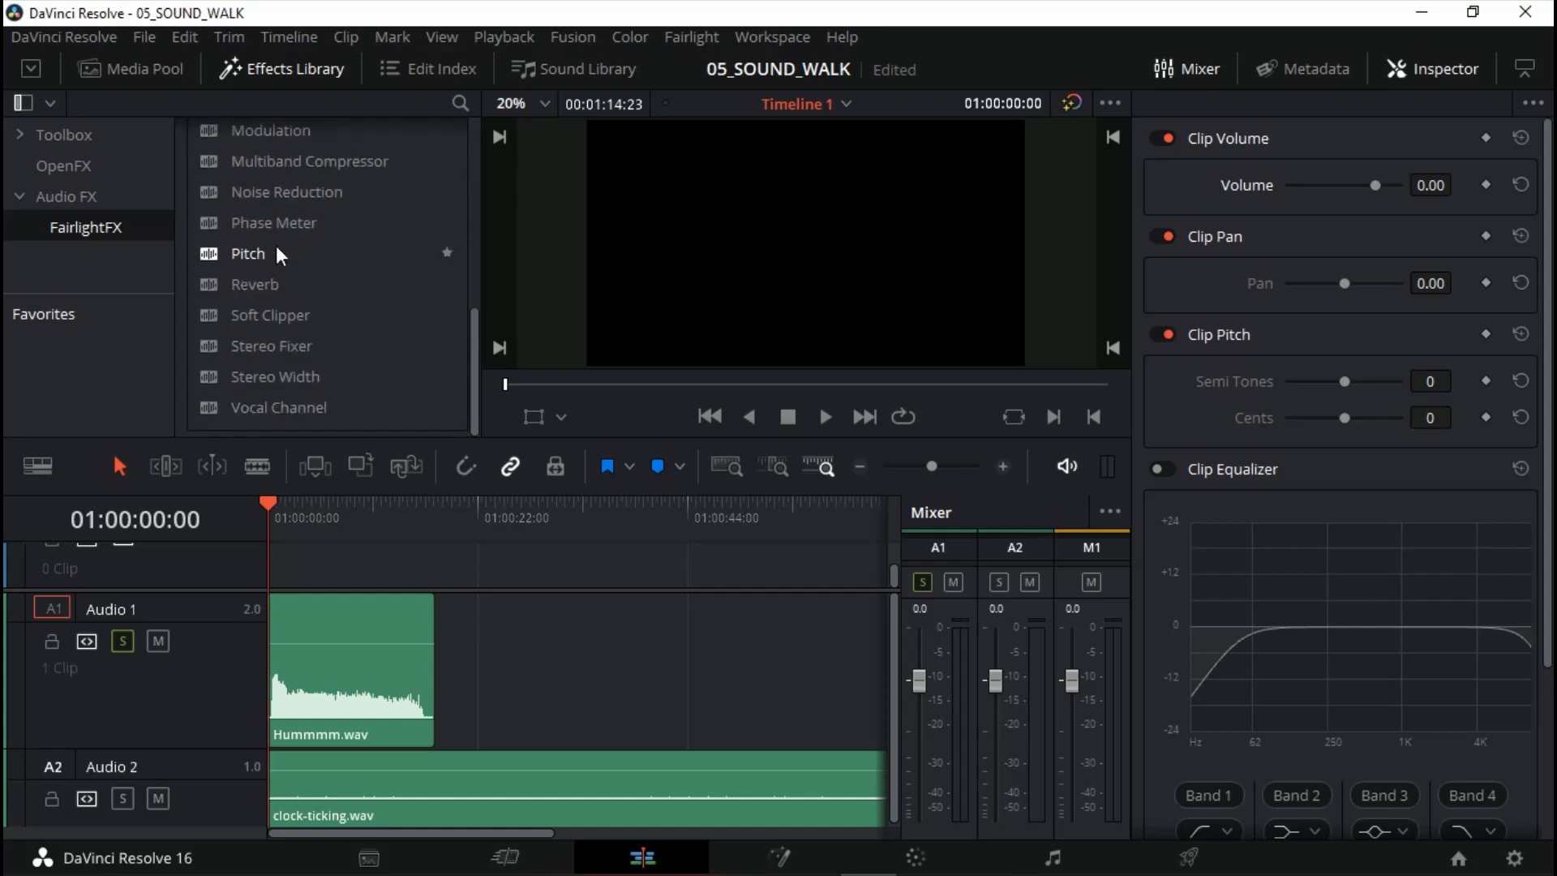
scroll(279, 255, "up", 5)
scroll(280, 256, "down", 1)
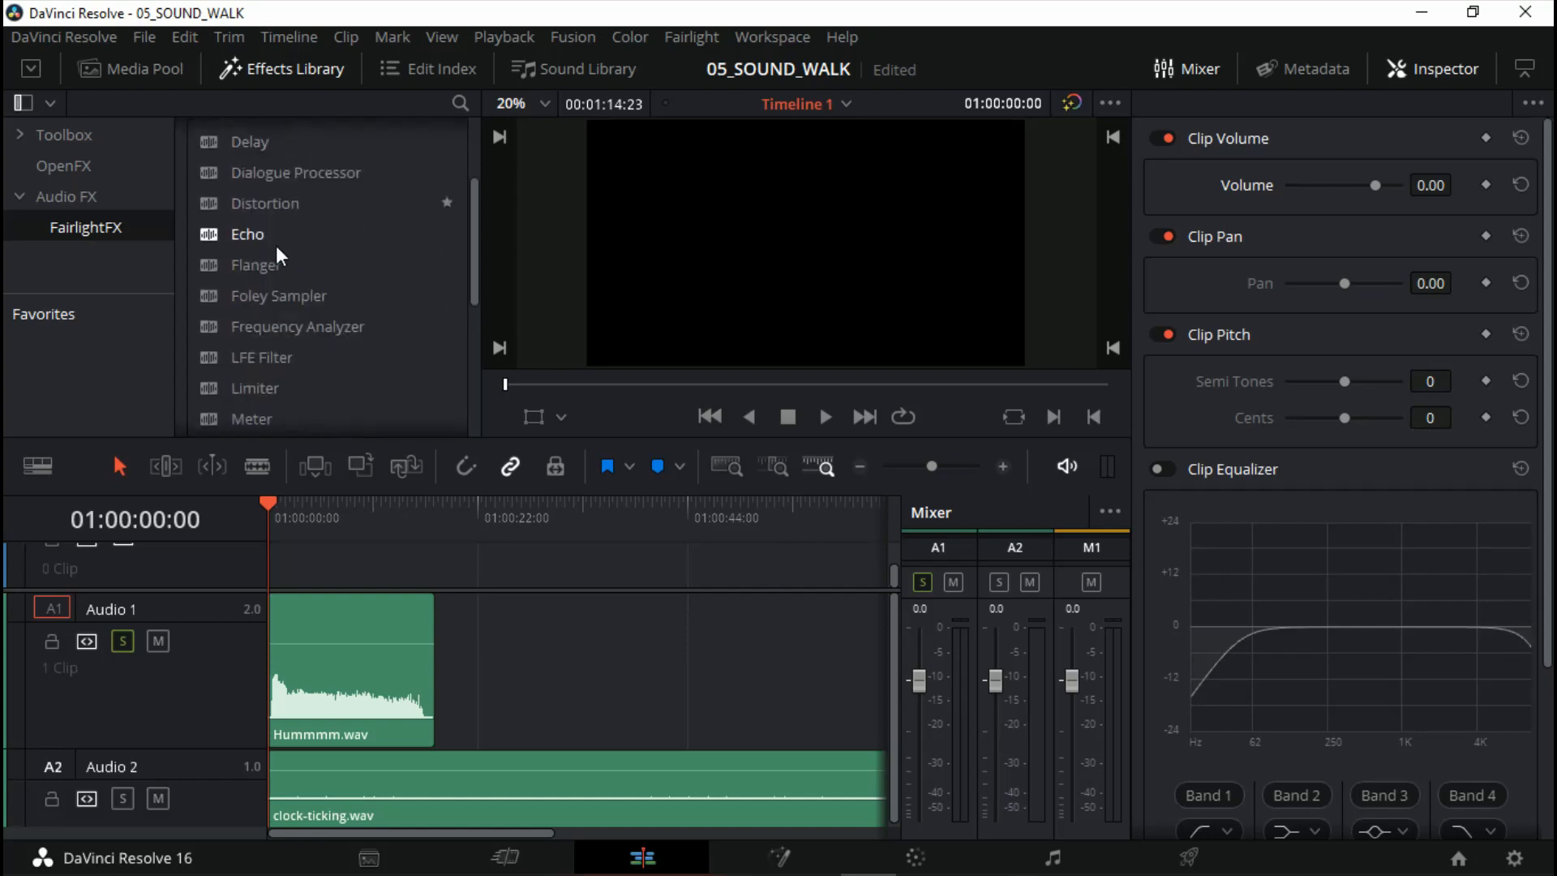
scroll(277, 250, "down", 4)
Apply the Pitch effect to the Hummmm.wav clip and view its settings window and Inspector controls
left_click_drag(250, 253, 353, 652)
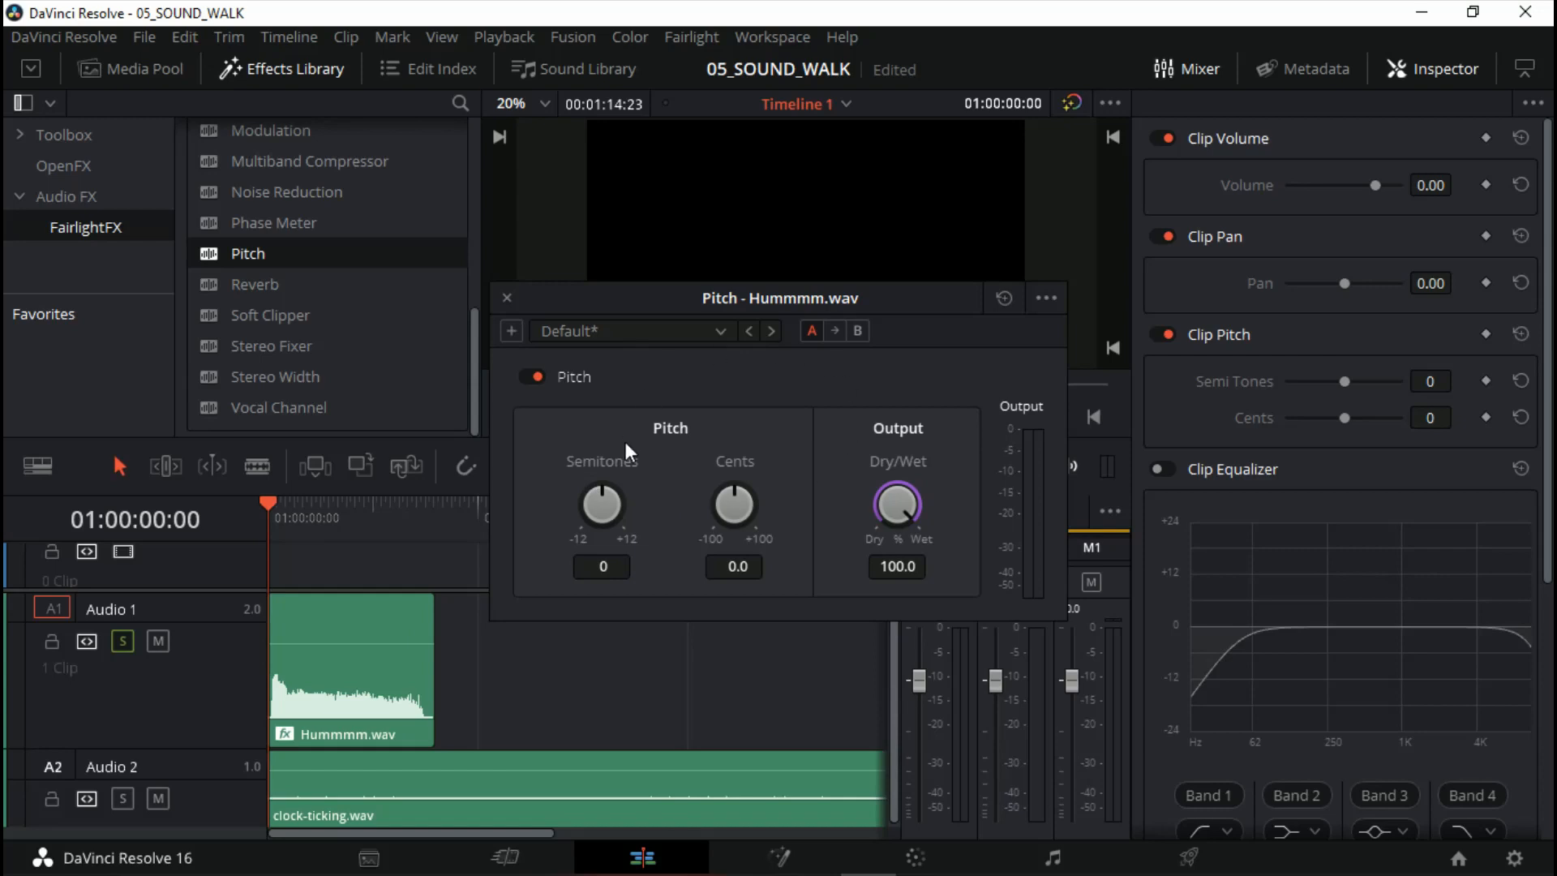
left_click(508, 297)
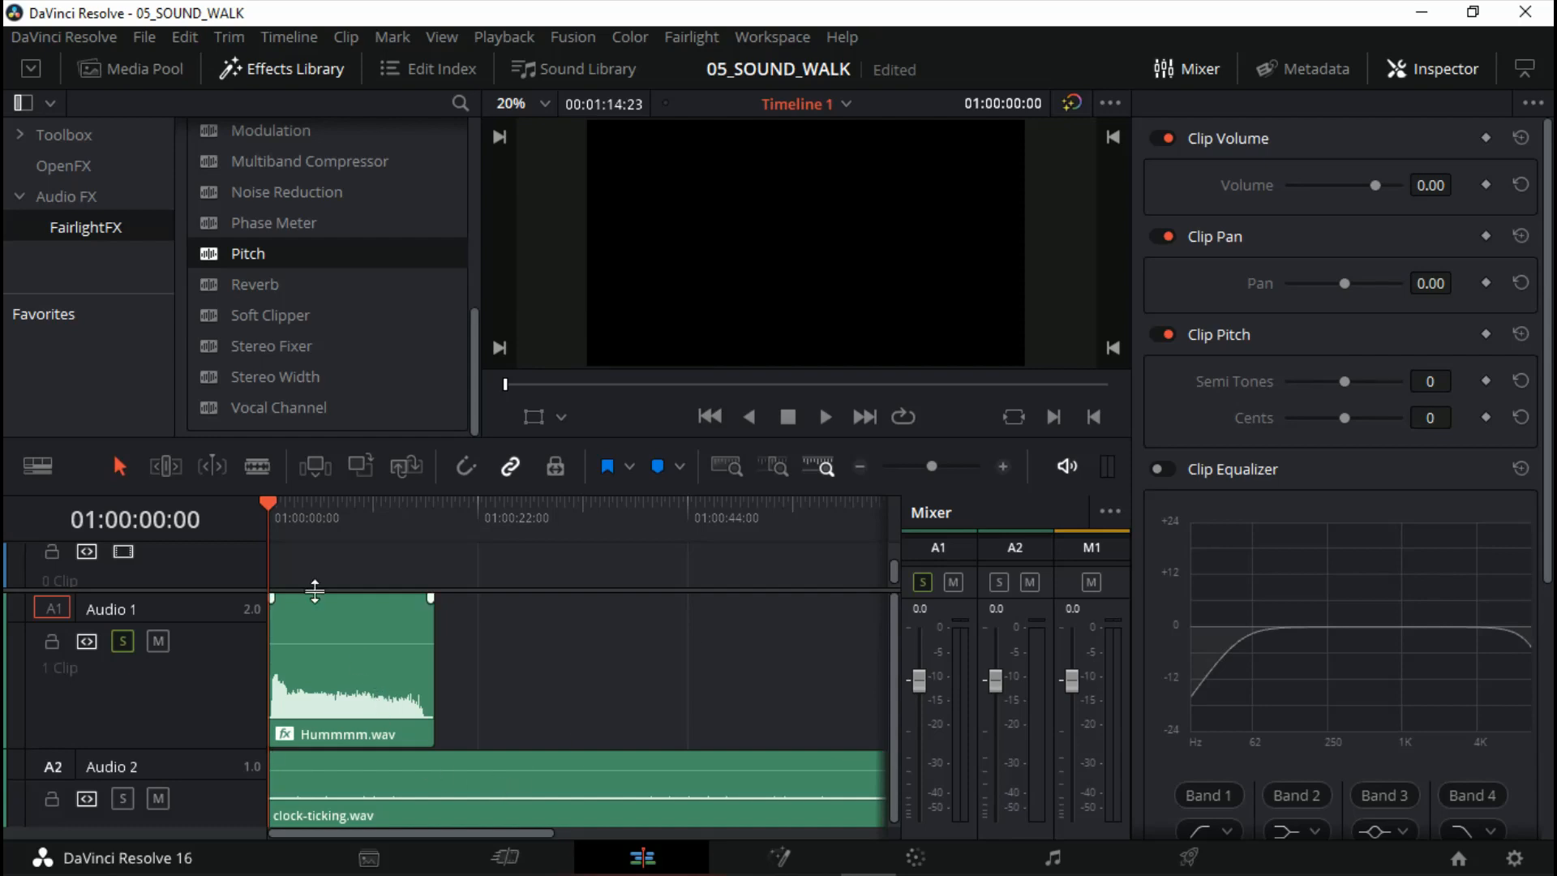
left_click(376, 664)
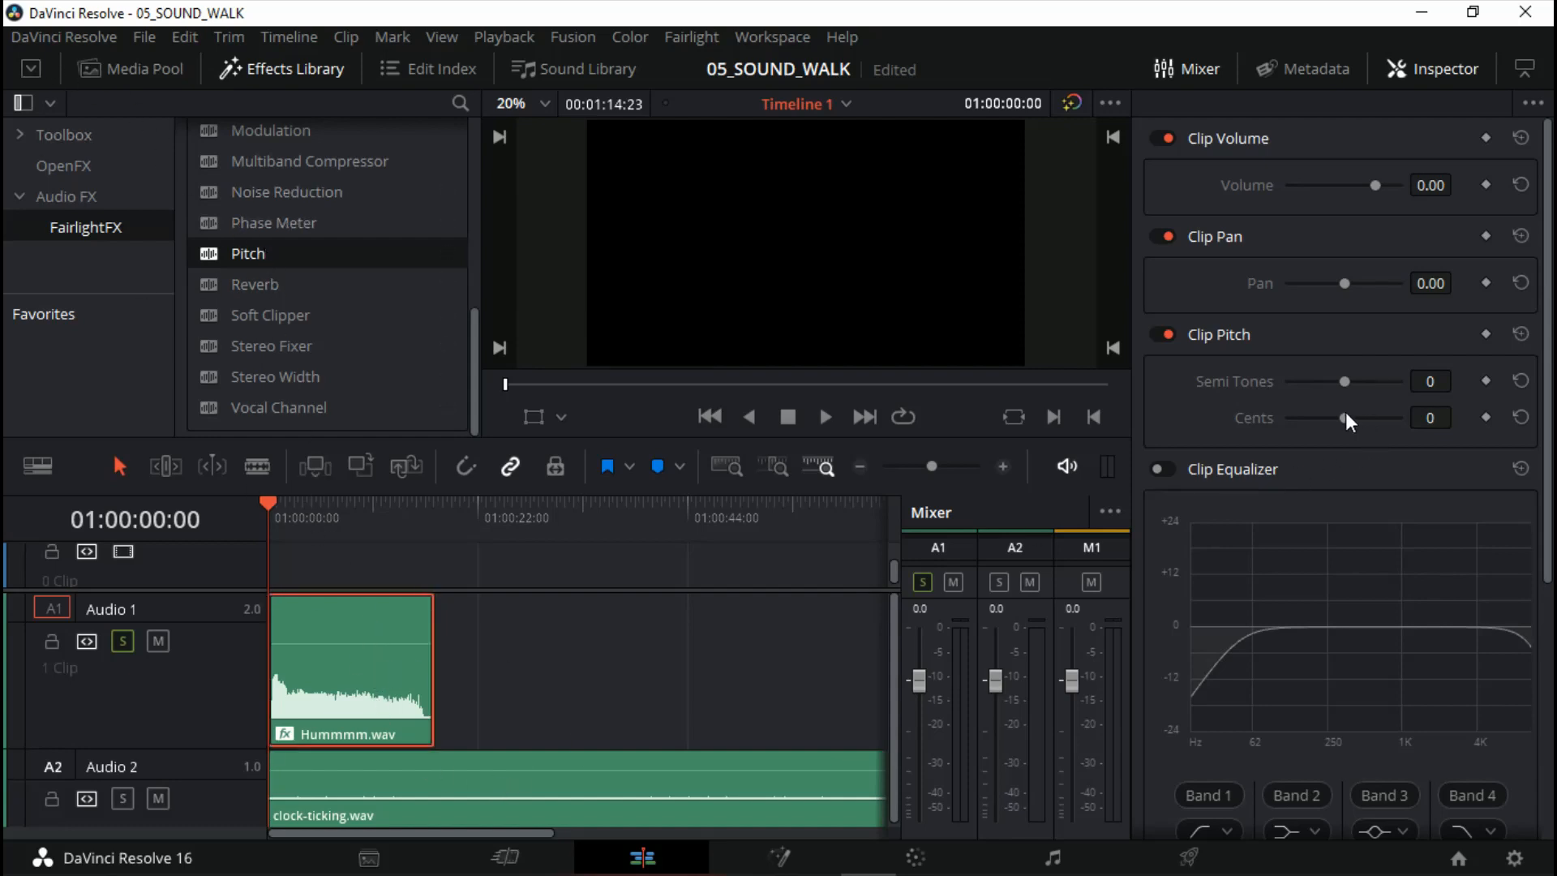
scroll(1345, 412, "down", 5)
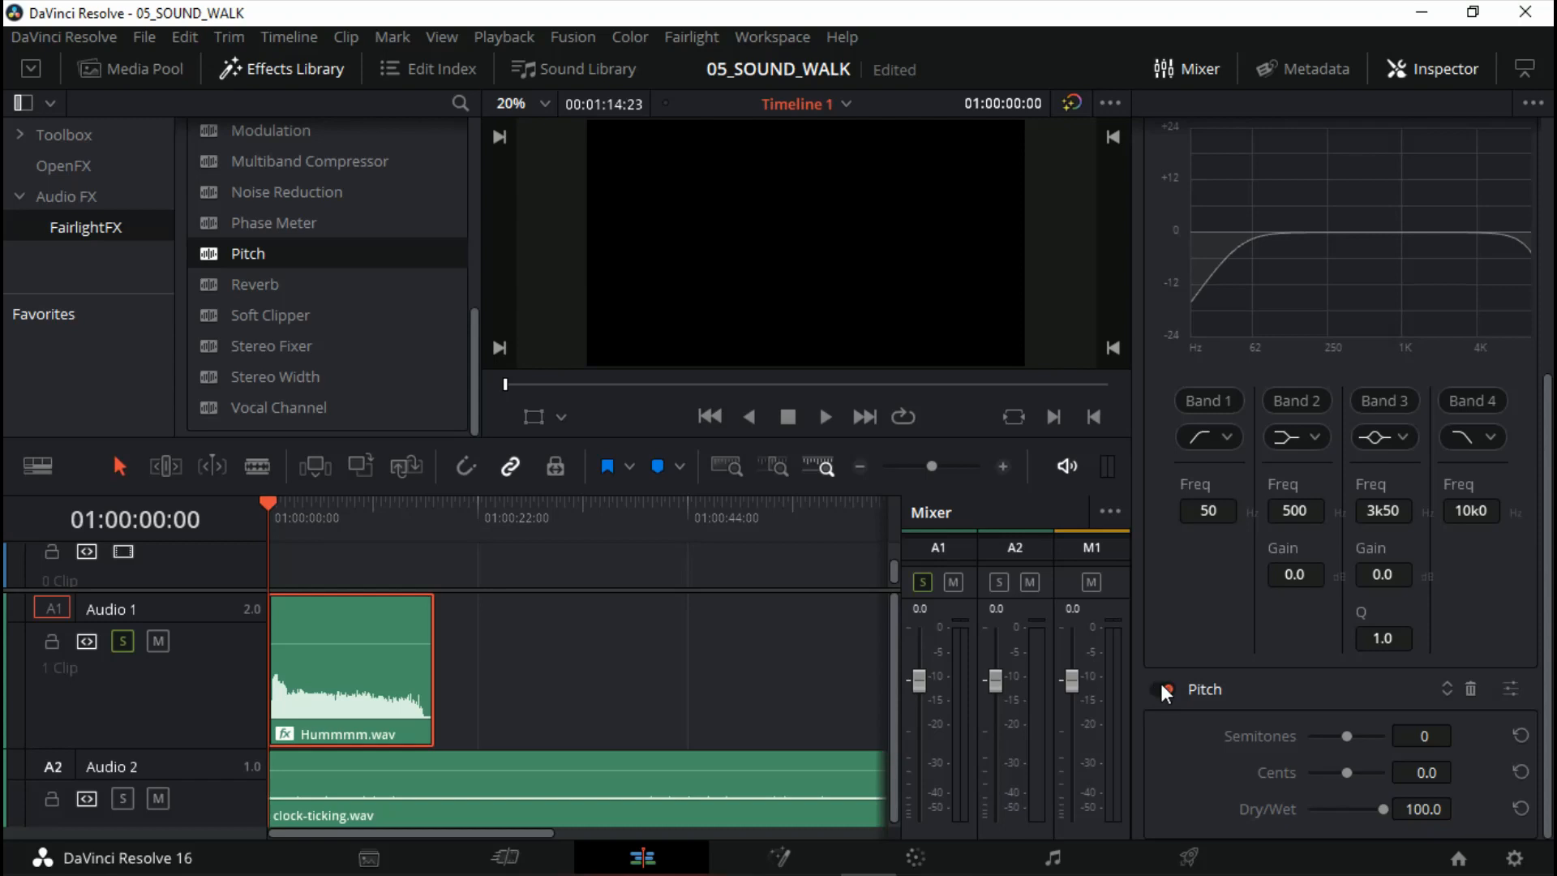
left_click(1510, 687)
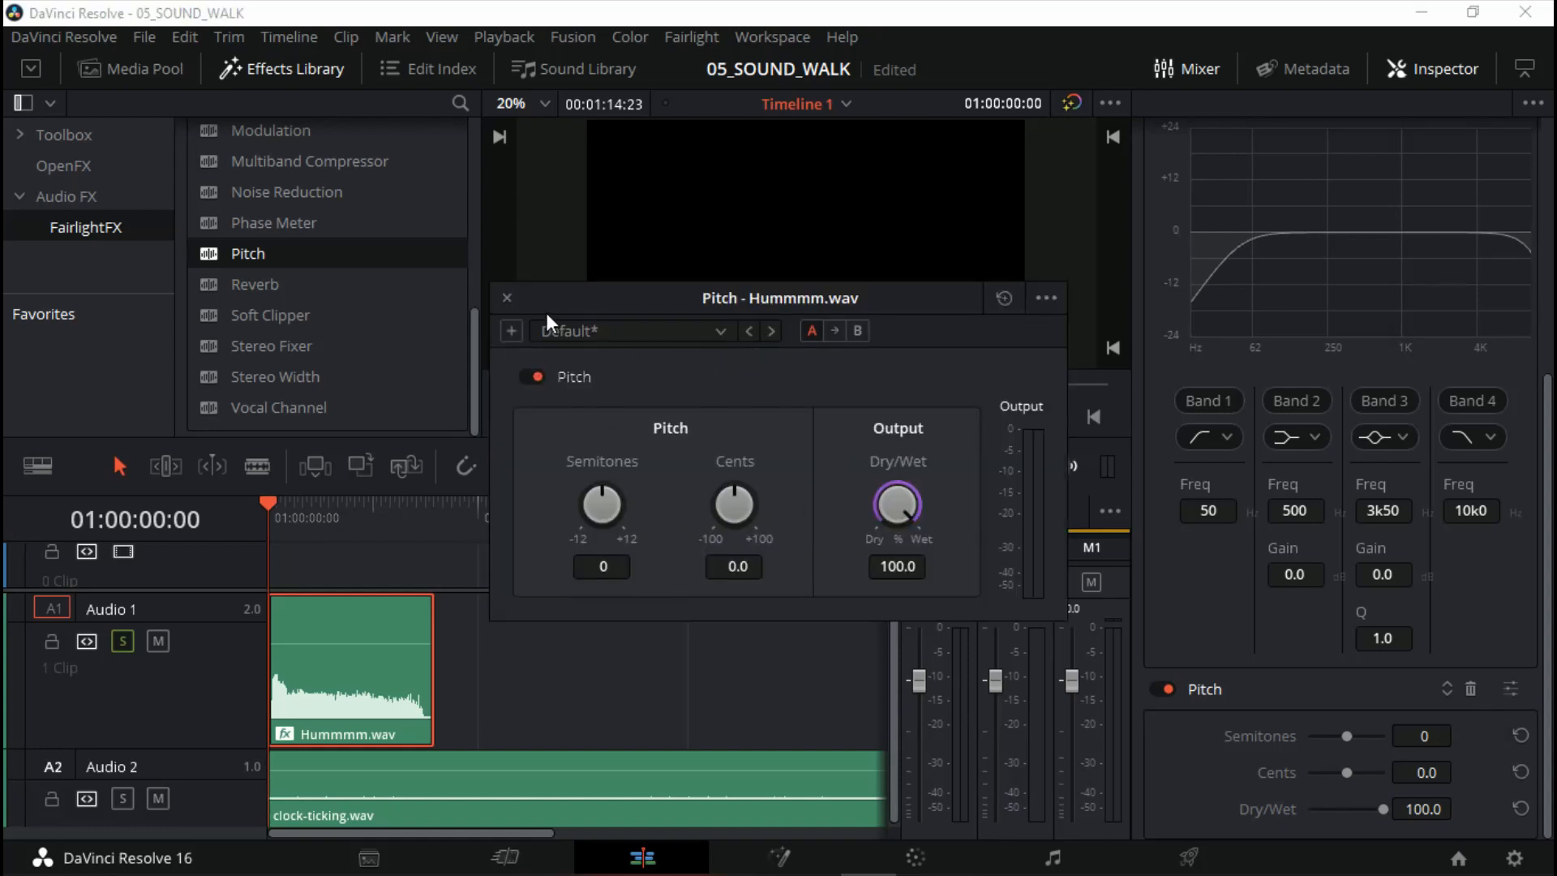
left_click(506, 297)
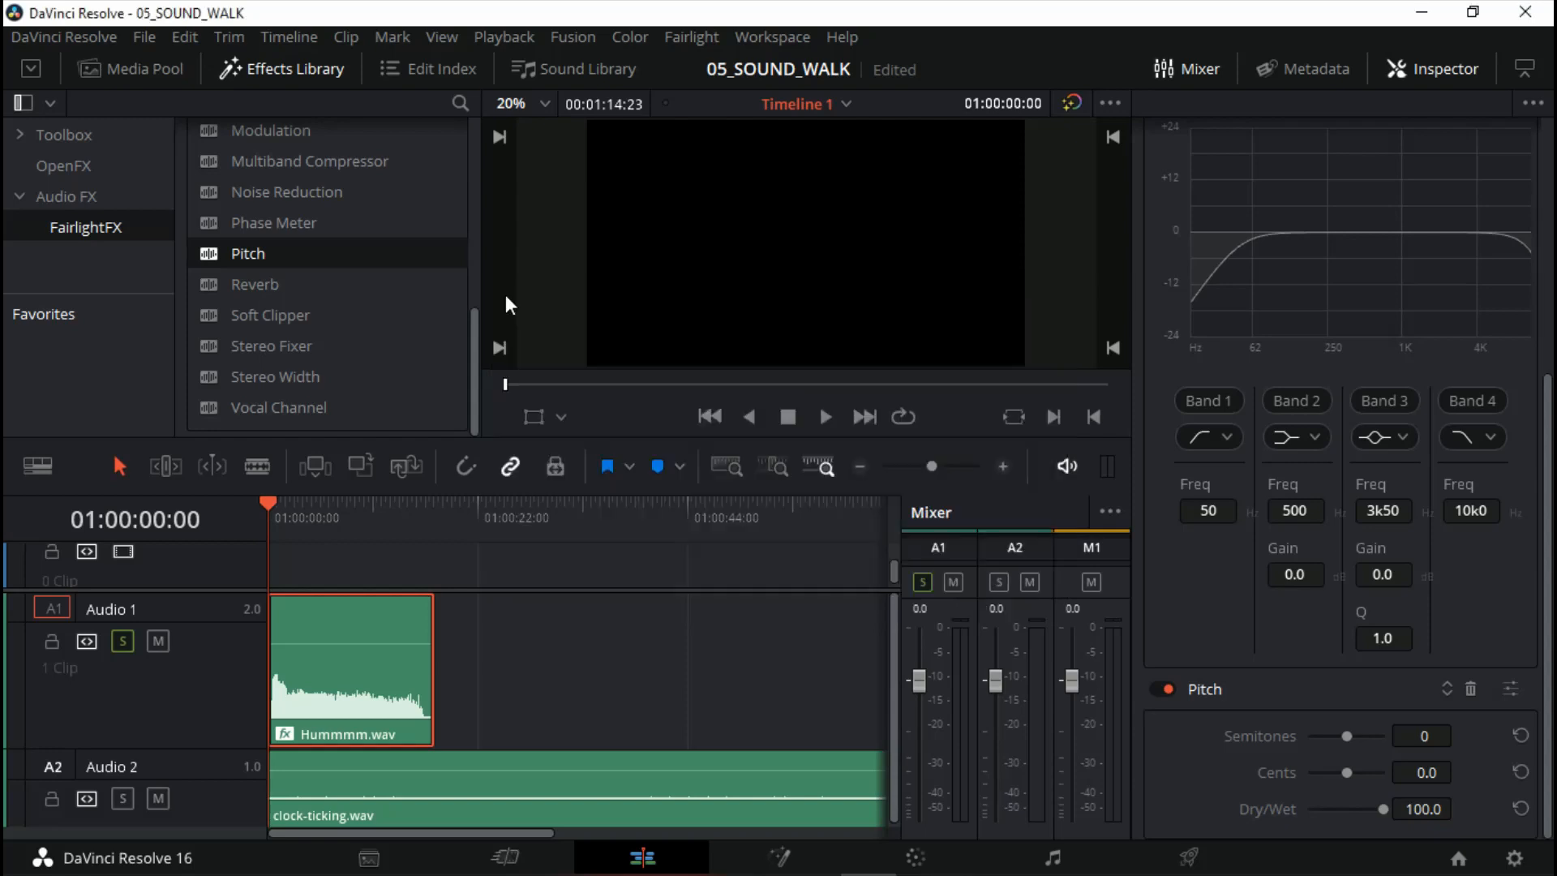
Try raising the Pitch effect's semitones on Hummmm.wav and delete the effect from the clip
left_click_drag(1345, 732, 1359, 733)
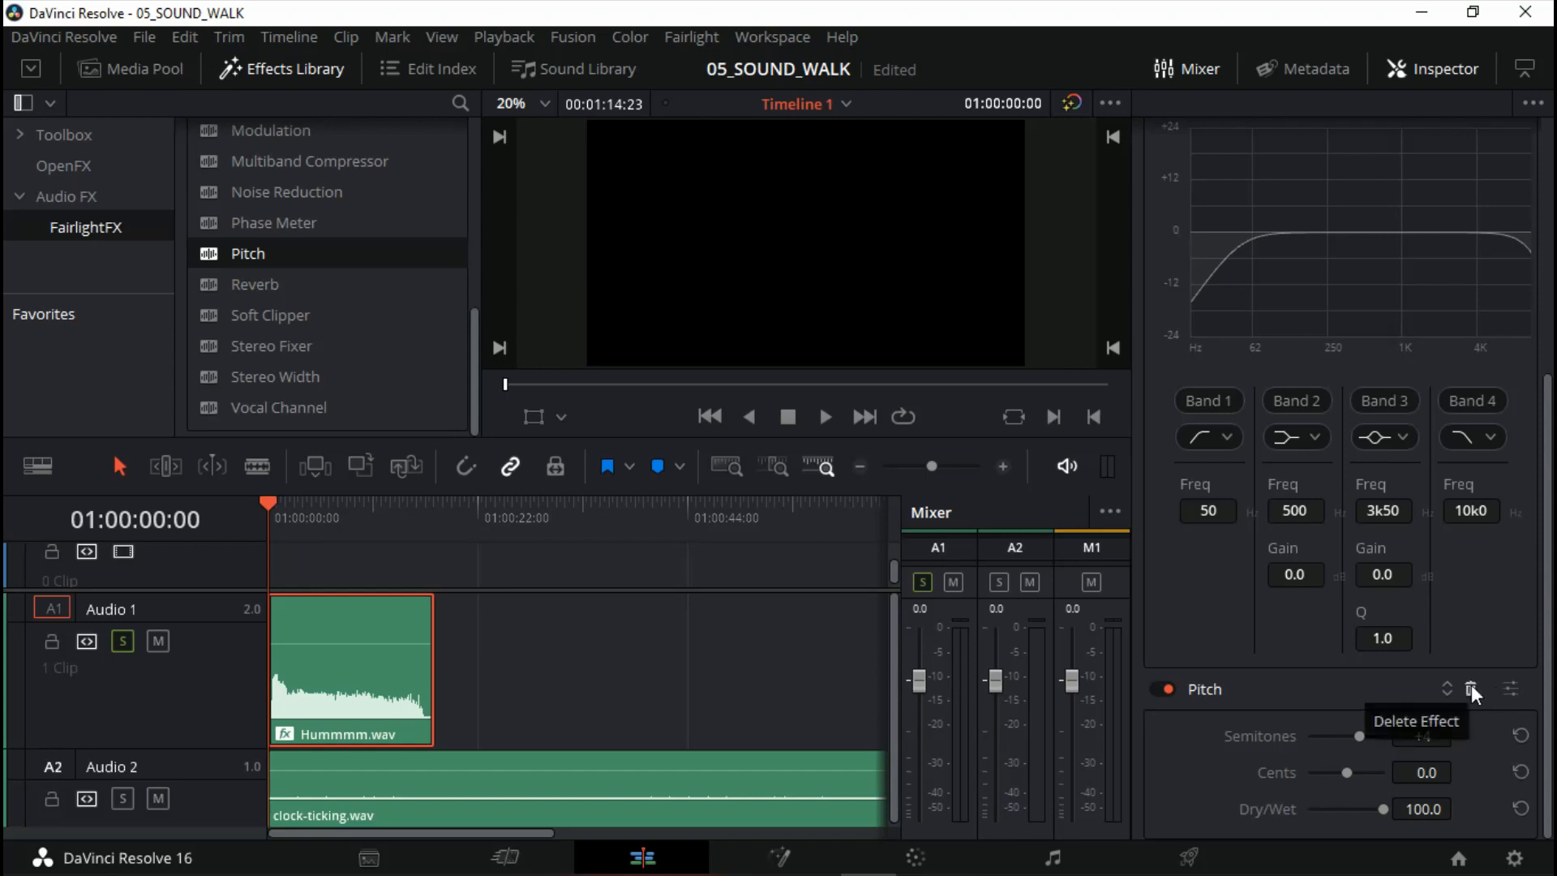
left_click(1470, 688)
scroll(1272, 553, "up", 3)
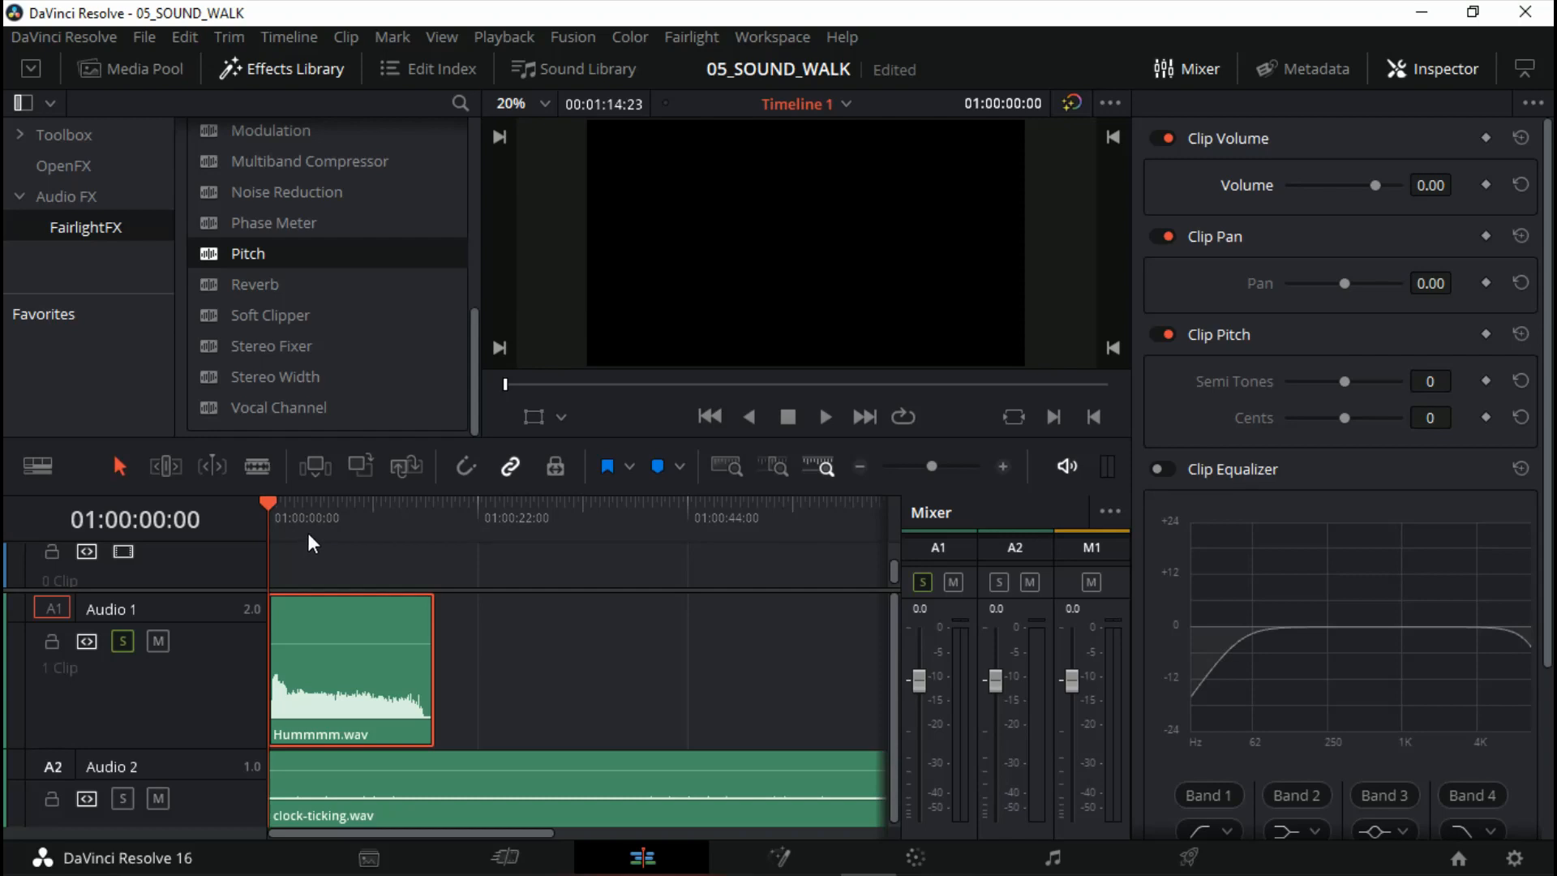
Play back the Hummmm.wav clip and return the playhead to the start of the timeline
key("space")
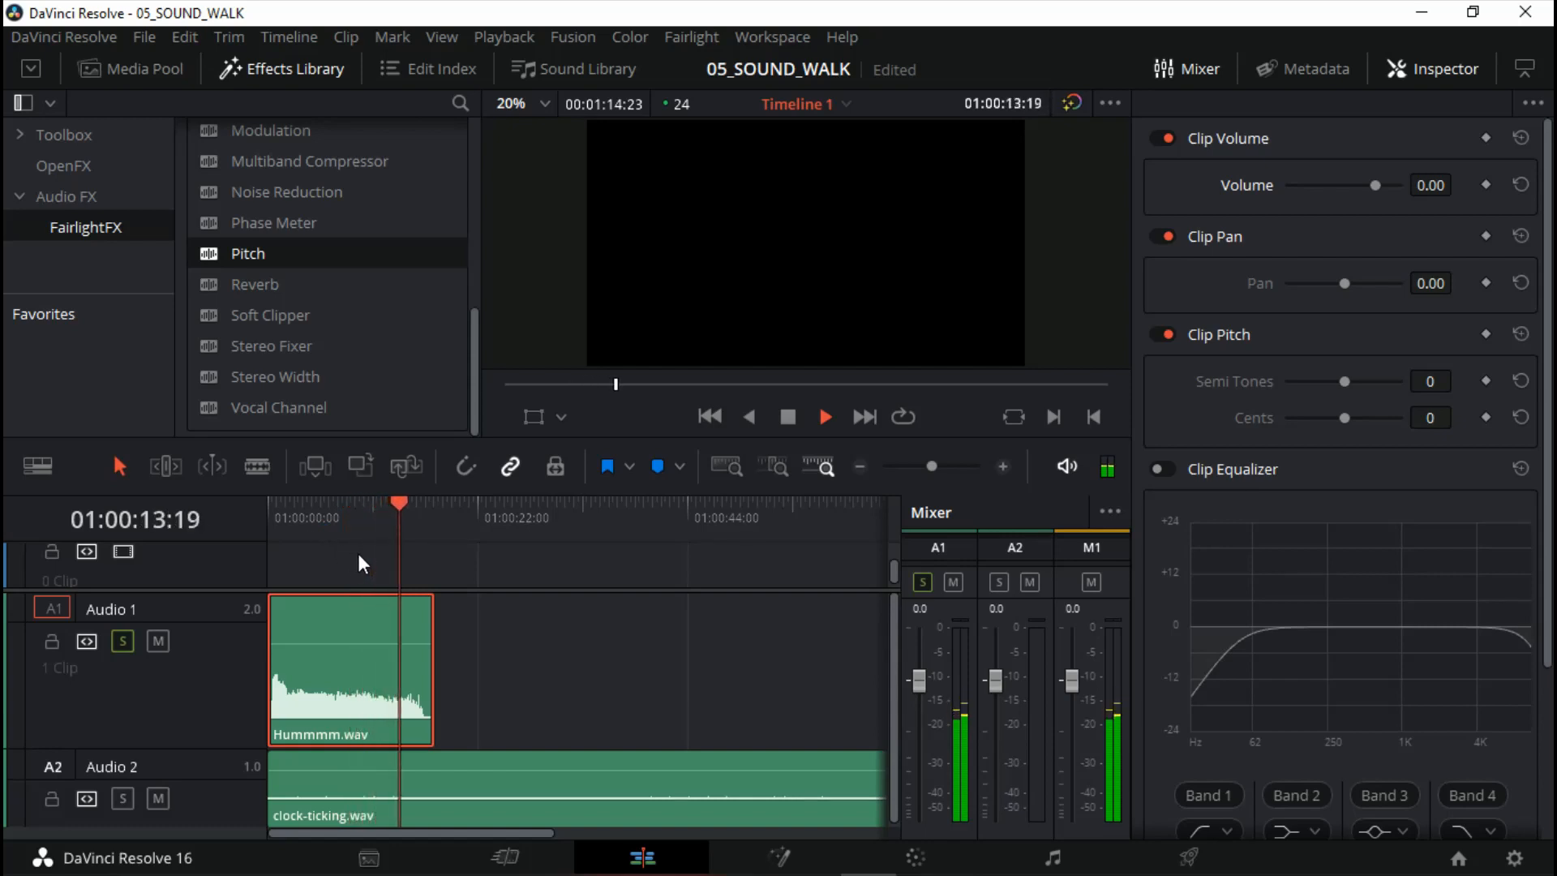
key("space")
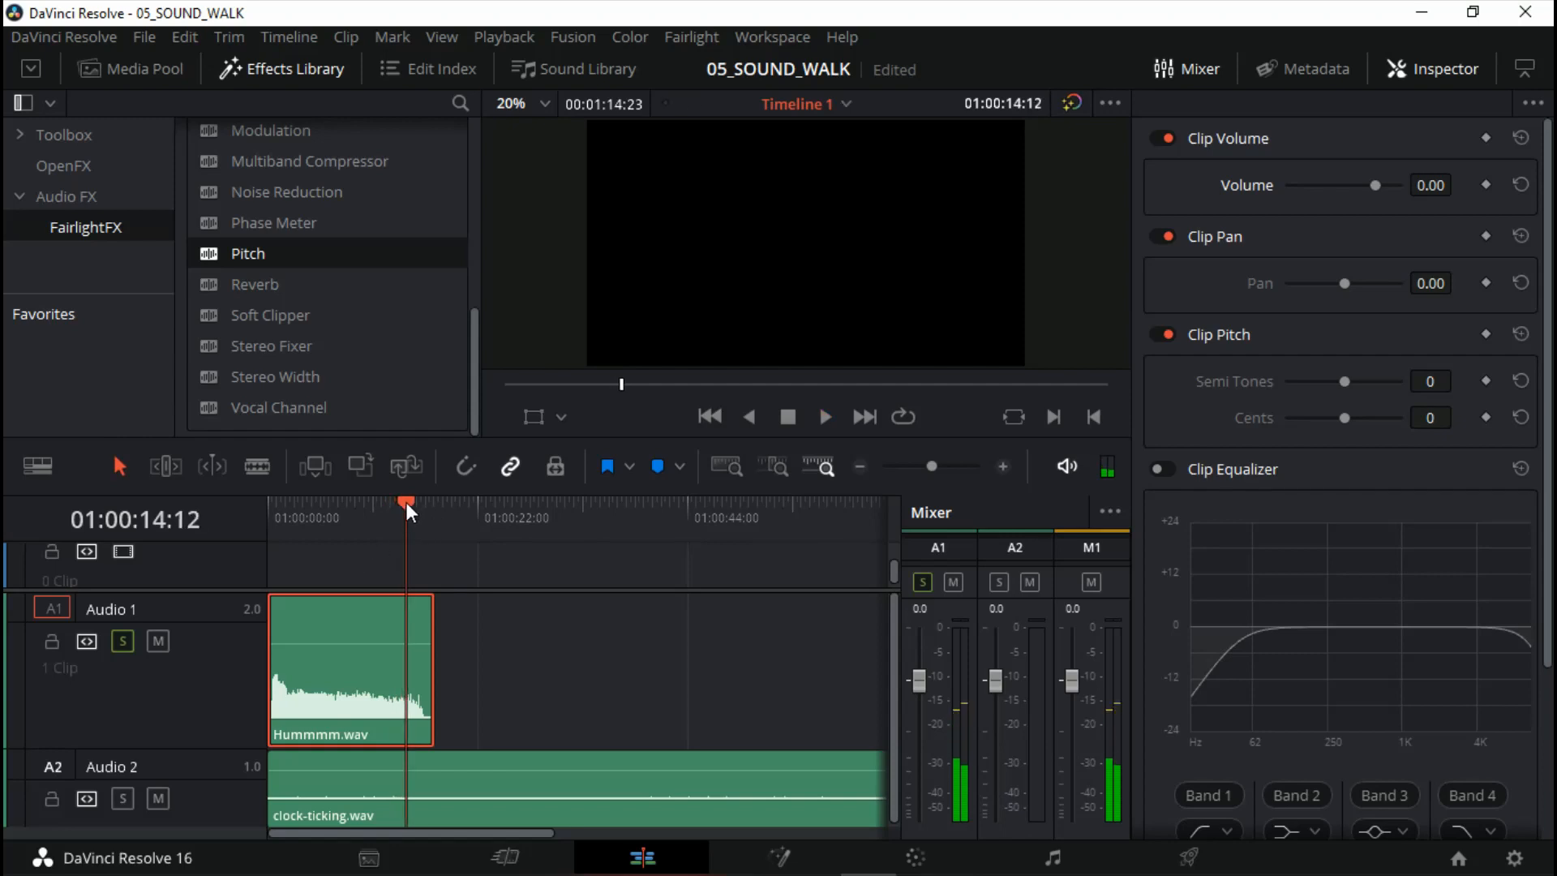
left_click_drag(410, 502, 282, 503)
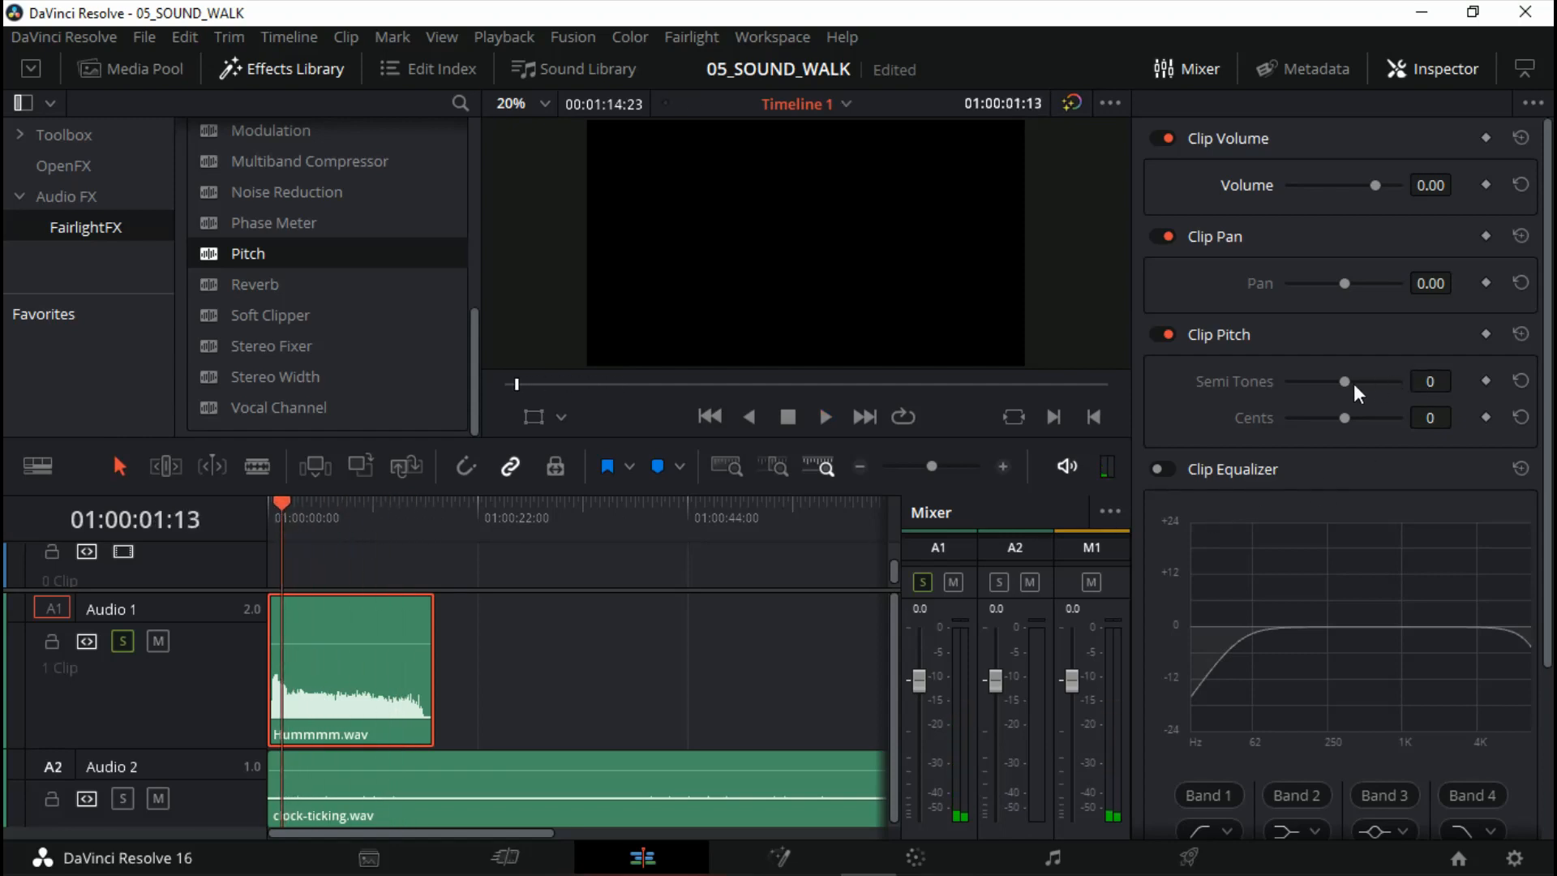
left_click(269, 504)
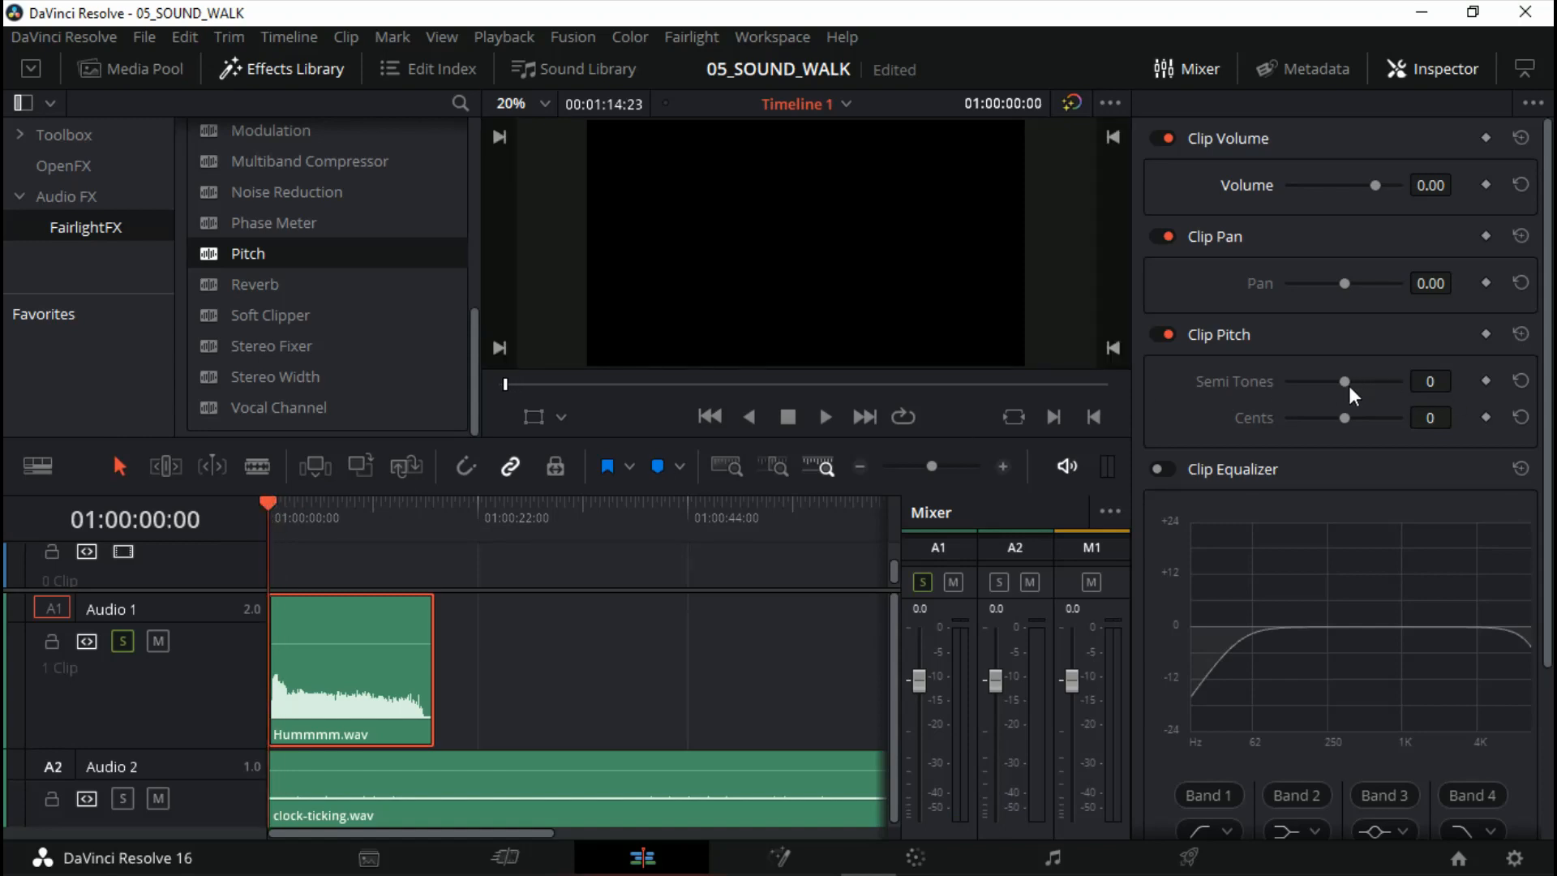
Try Clip Pitch values of -16 and -2 semitones on Hummmm.wav during playback, reset it to 0 and rewind to the start
key("space")
left_click_drag(1346, 382, 1306, 379)
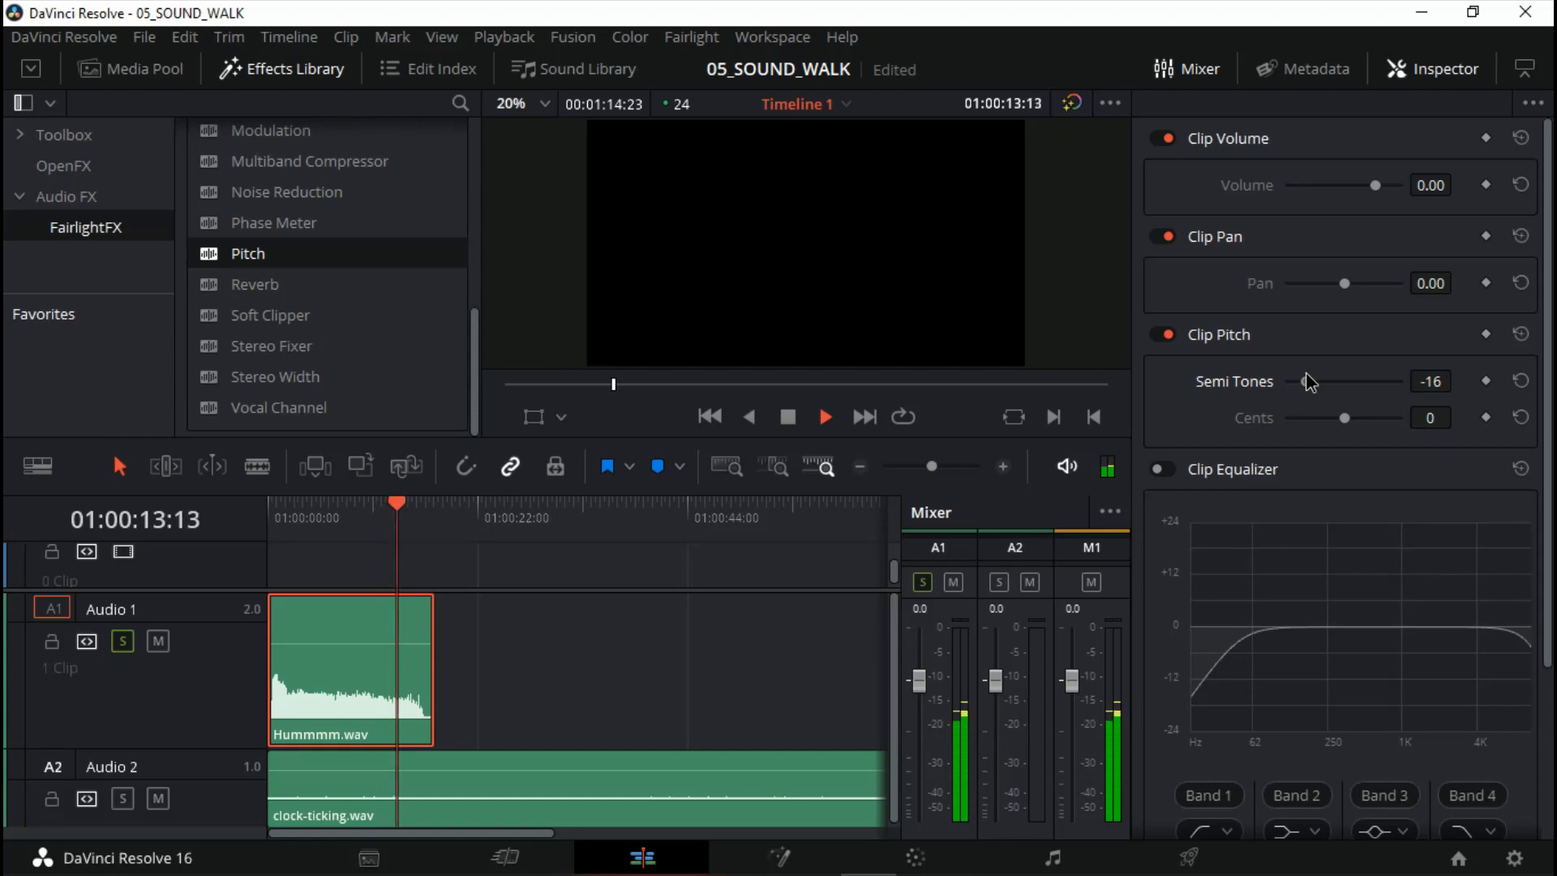
left_click(278, 513)
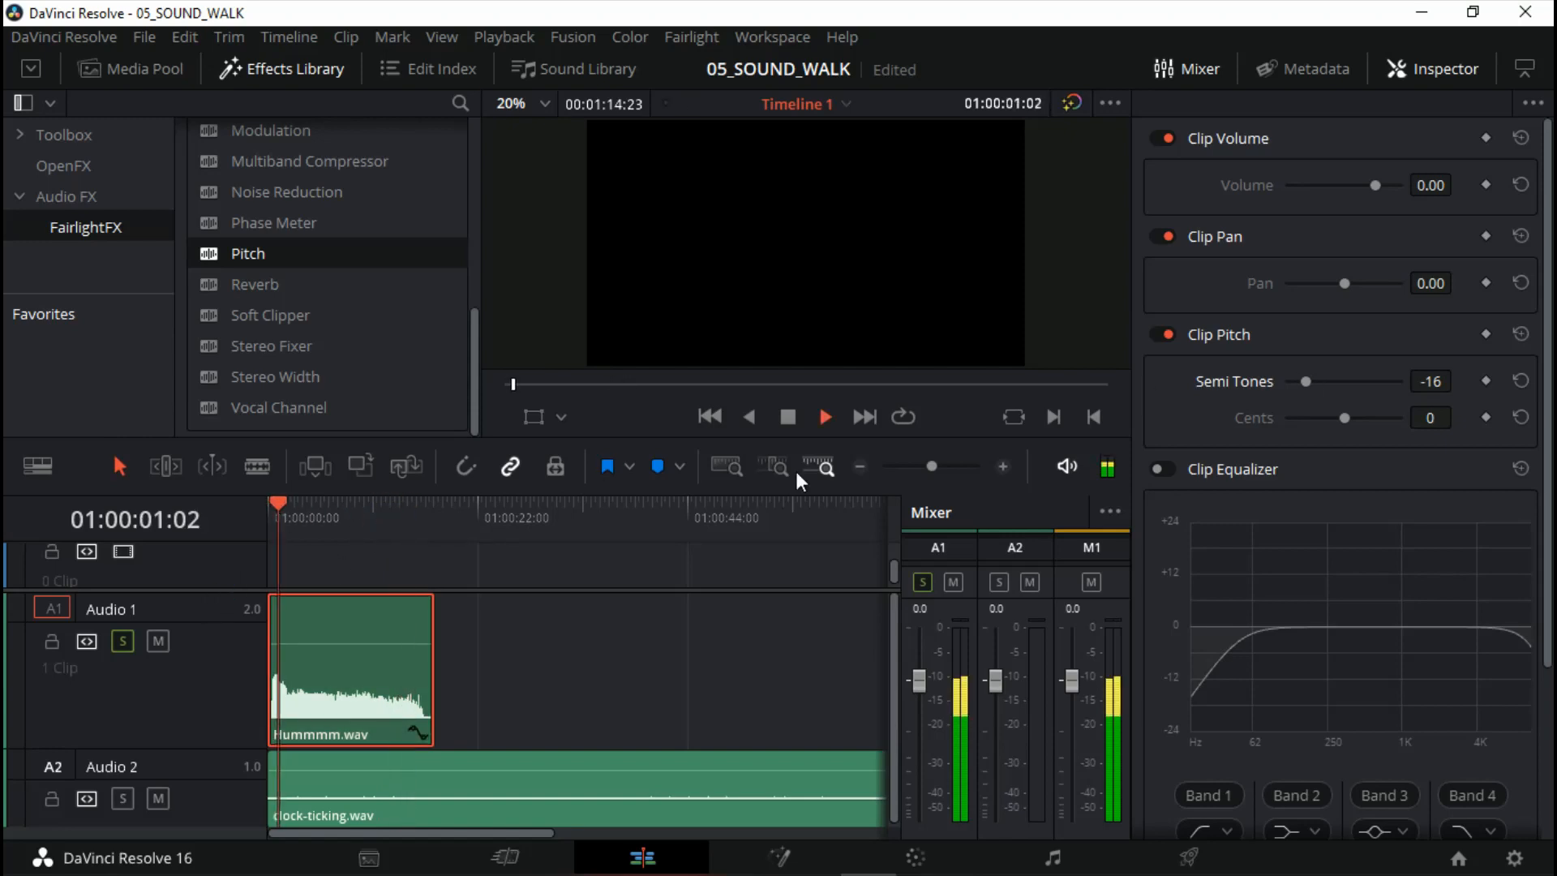
left_click_drag(1306, 379, 1340, 381)
key("space")
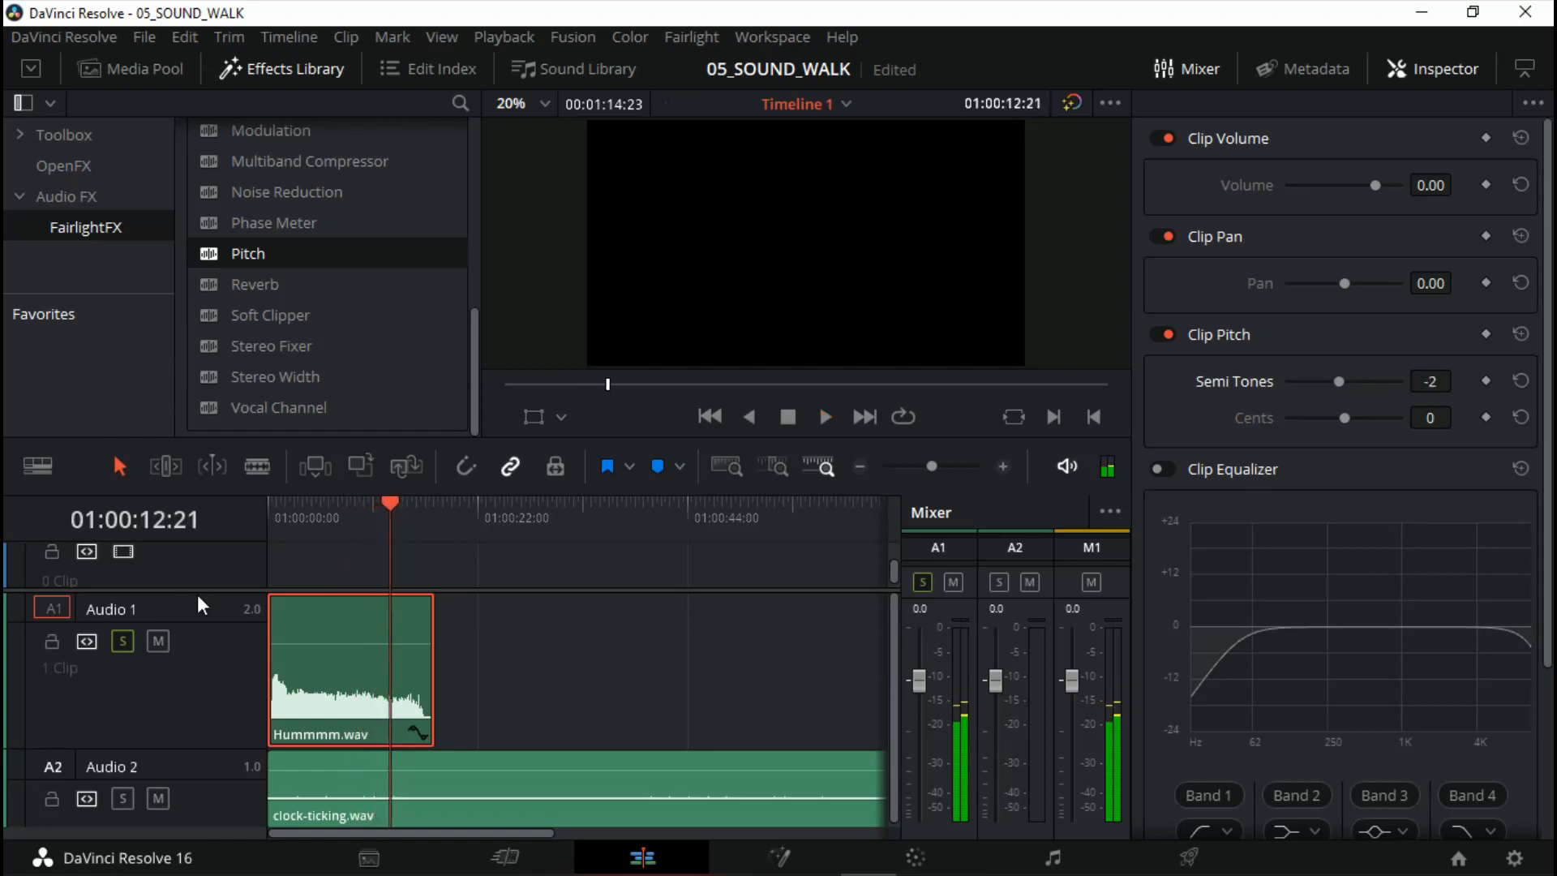
double_click(1446, 382)
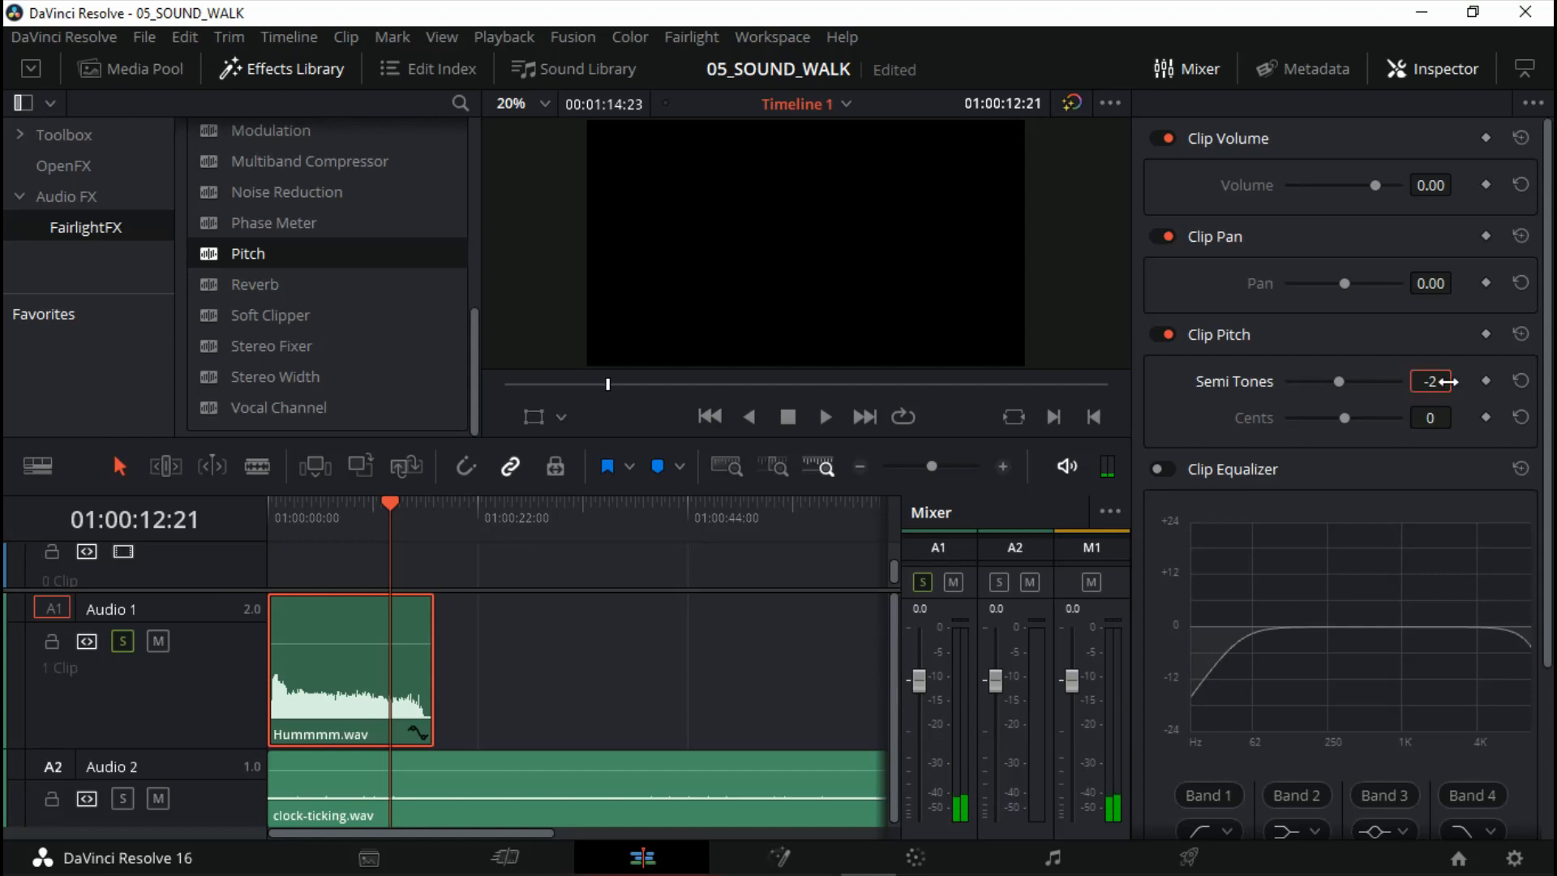
type("0")
key("Return")
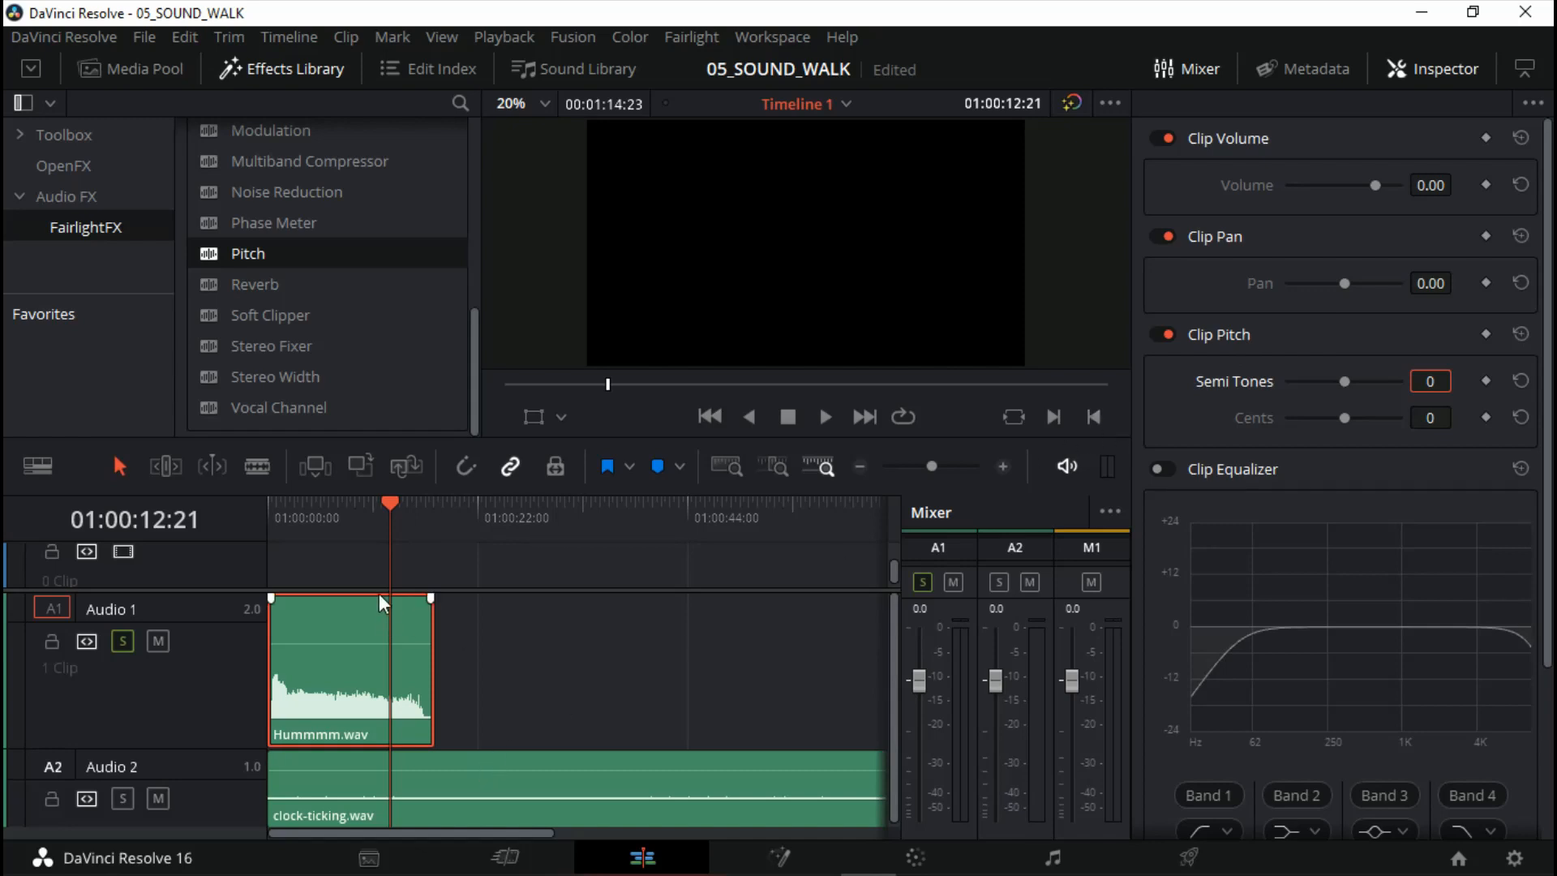
left_click_drag(392, 509, 247, 519)
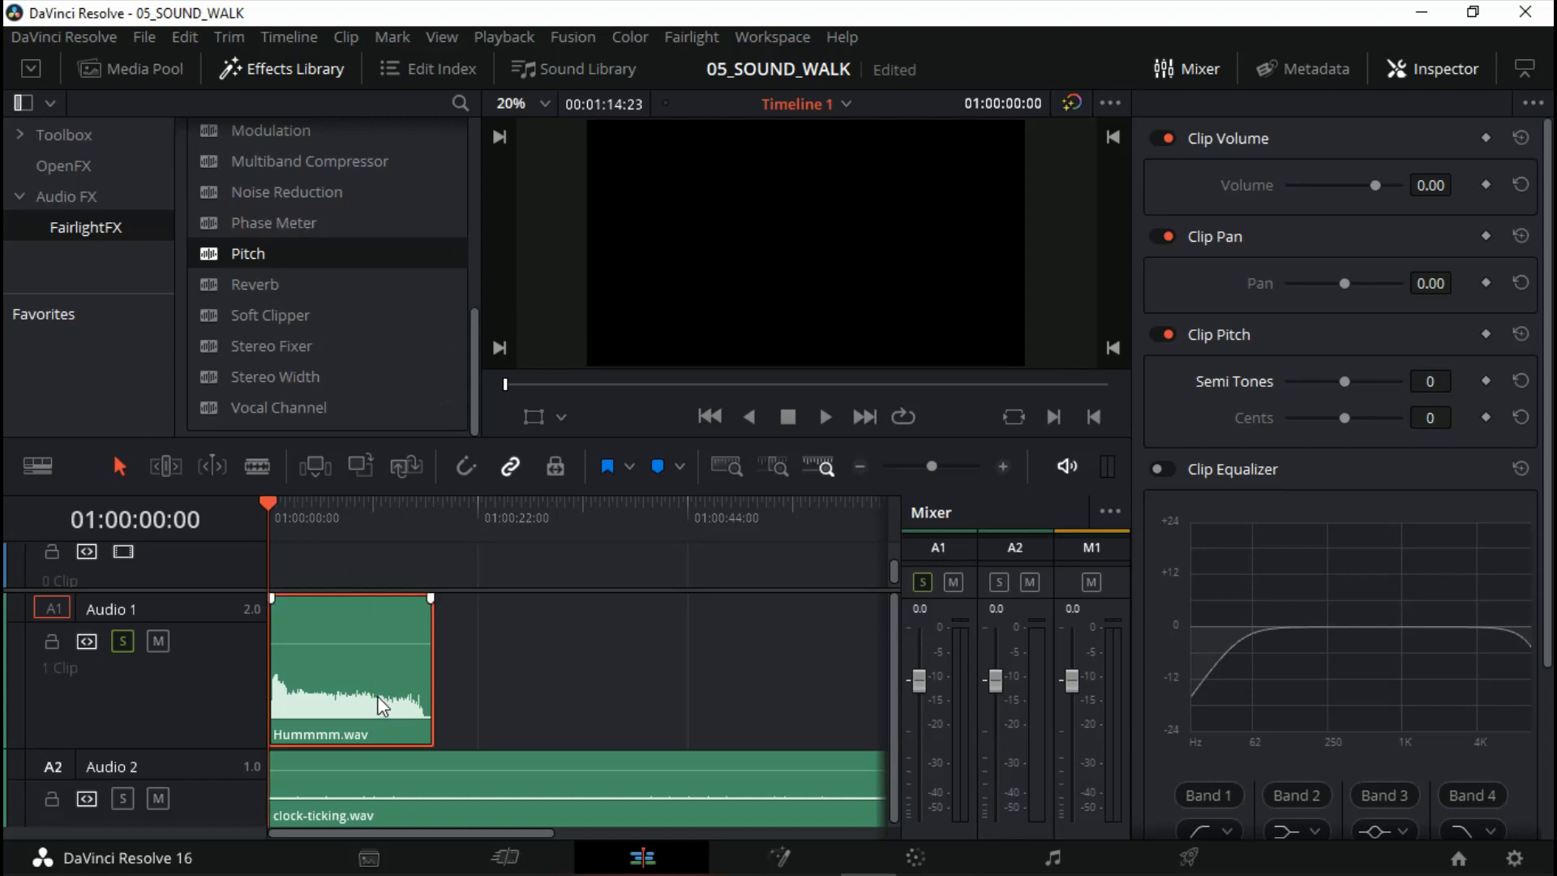
Change the Hummmm.wav clip's speed to 75% with pitch correction left on
right_click(344, 670)
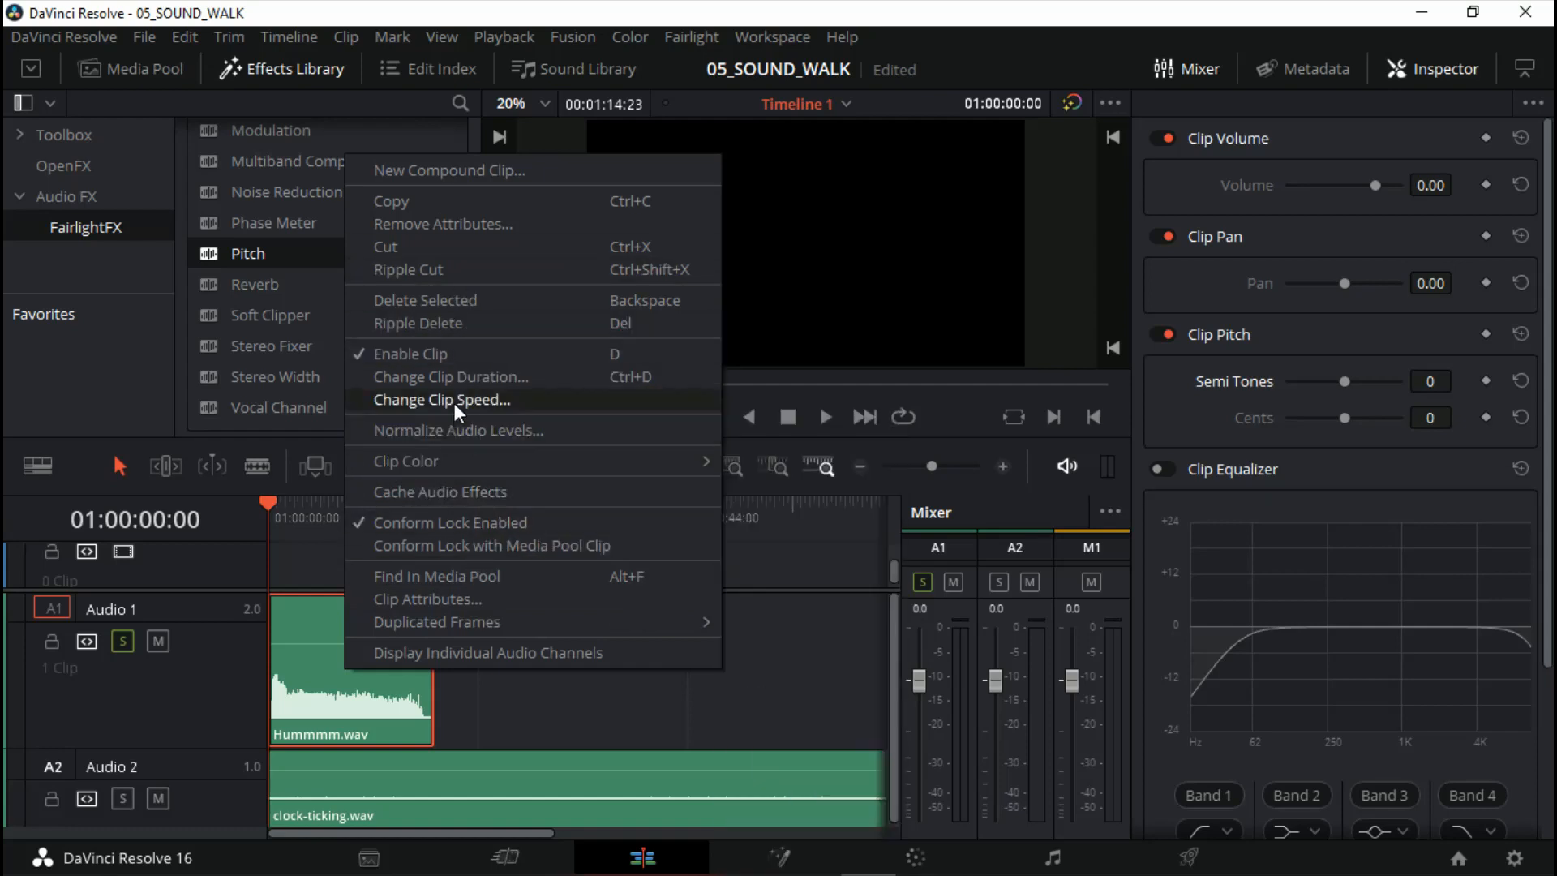
left_click(504, 398)
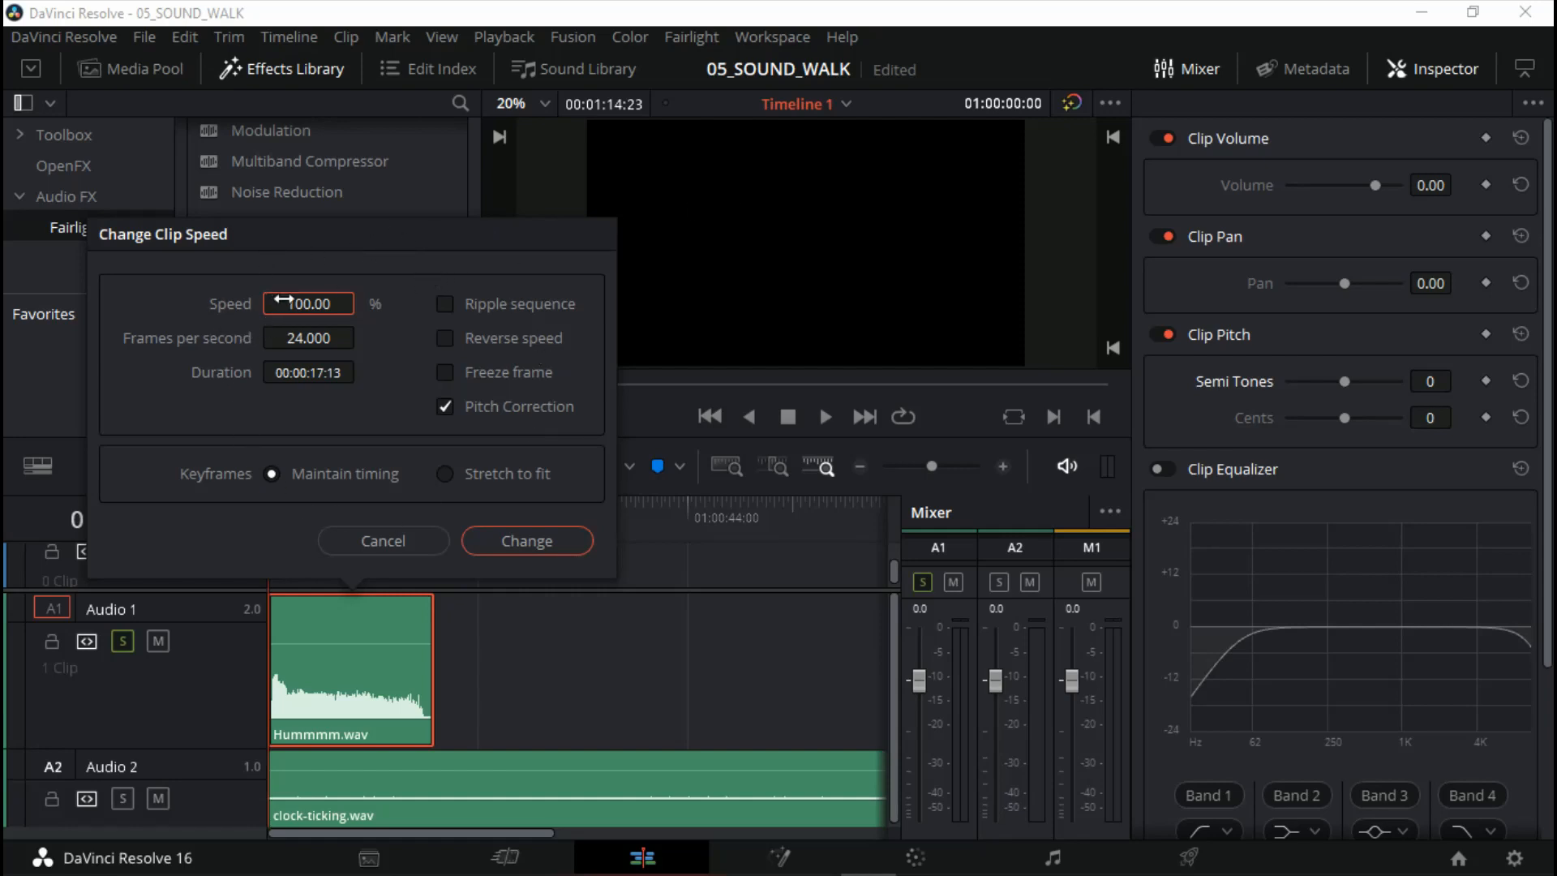
left_click(324, 302)
type("75")
key("Return")
left_click(527, 542)
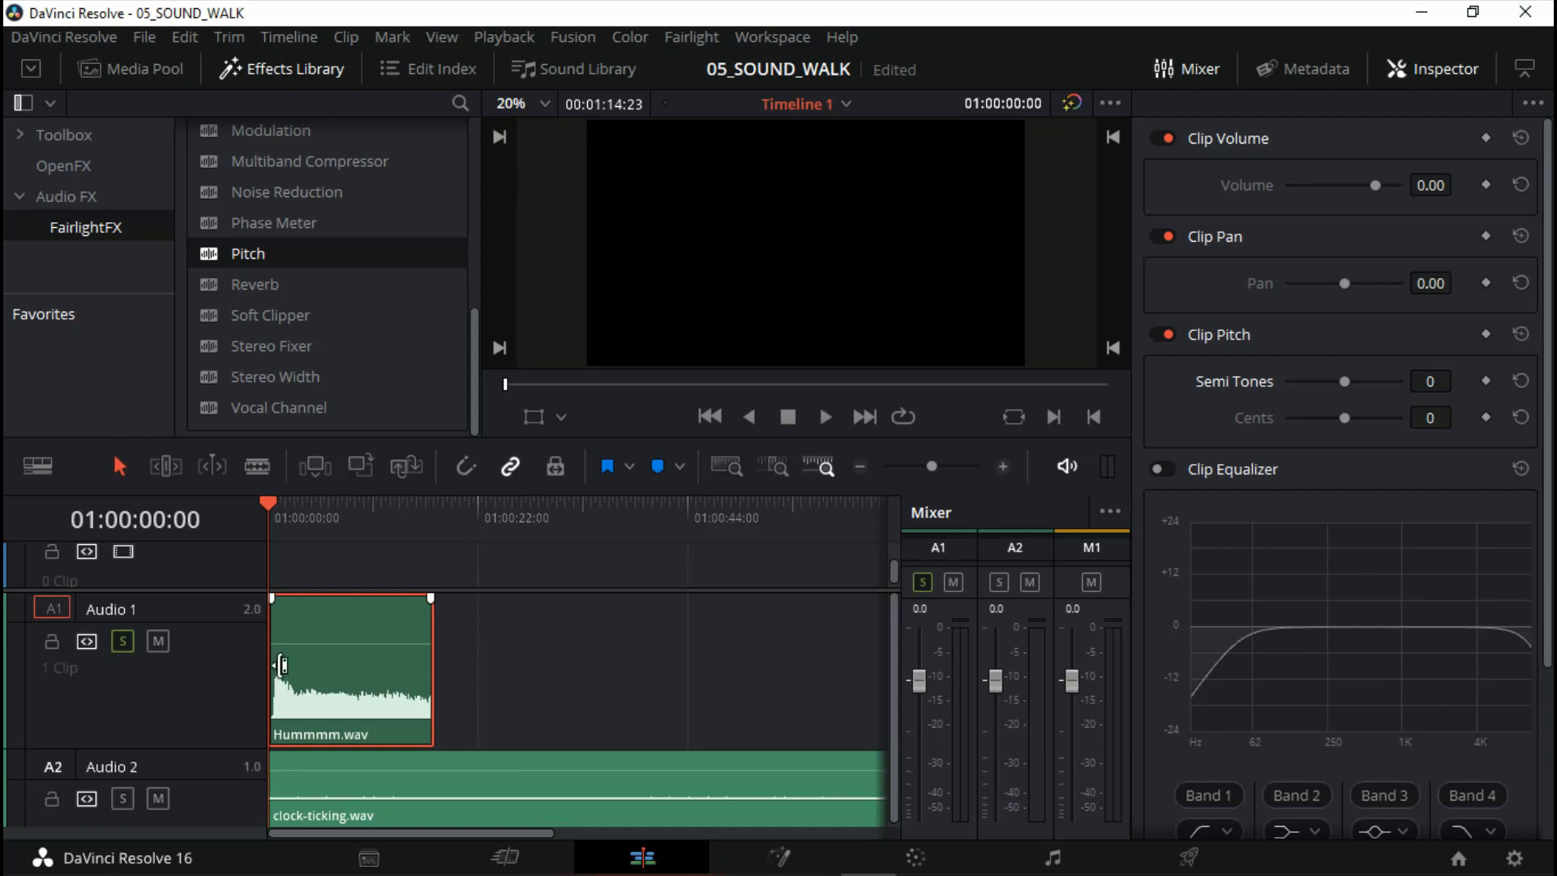
Extend the end of the slowed Hummmm.wav clip by about 5:20 to about 23:09 and listen to it
left_click(434, 651)
left_click_drag(434, 650, 497, 639)
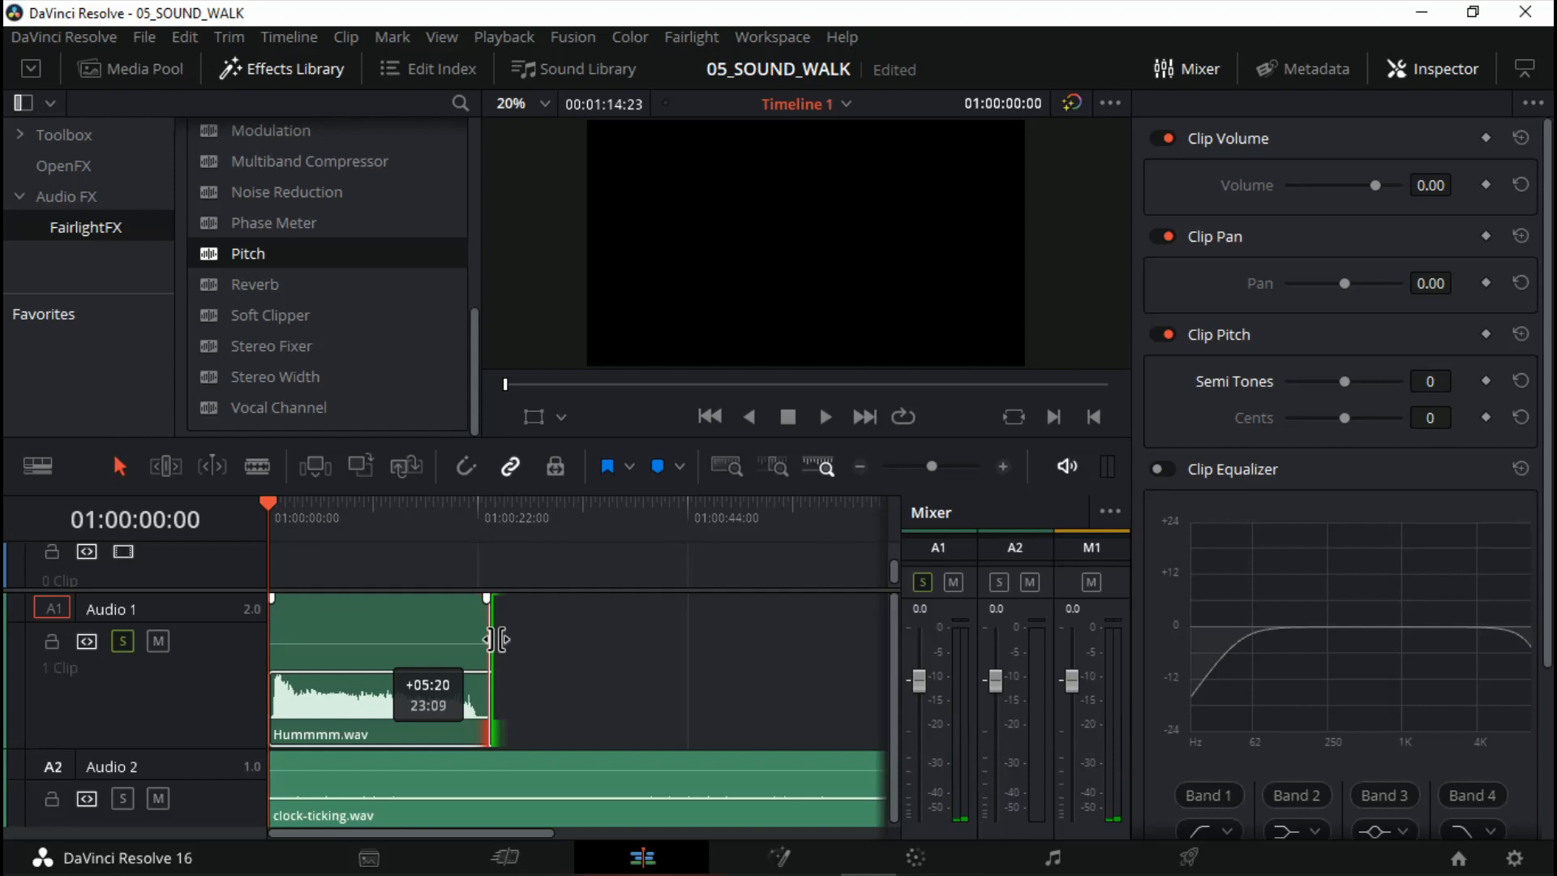
left_click_drag(496, 640, 495, 635)
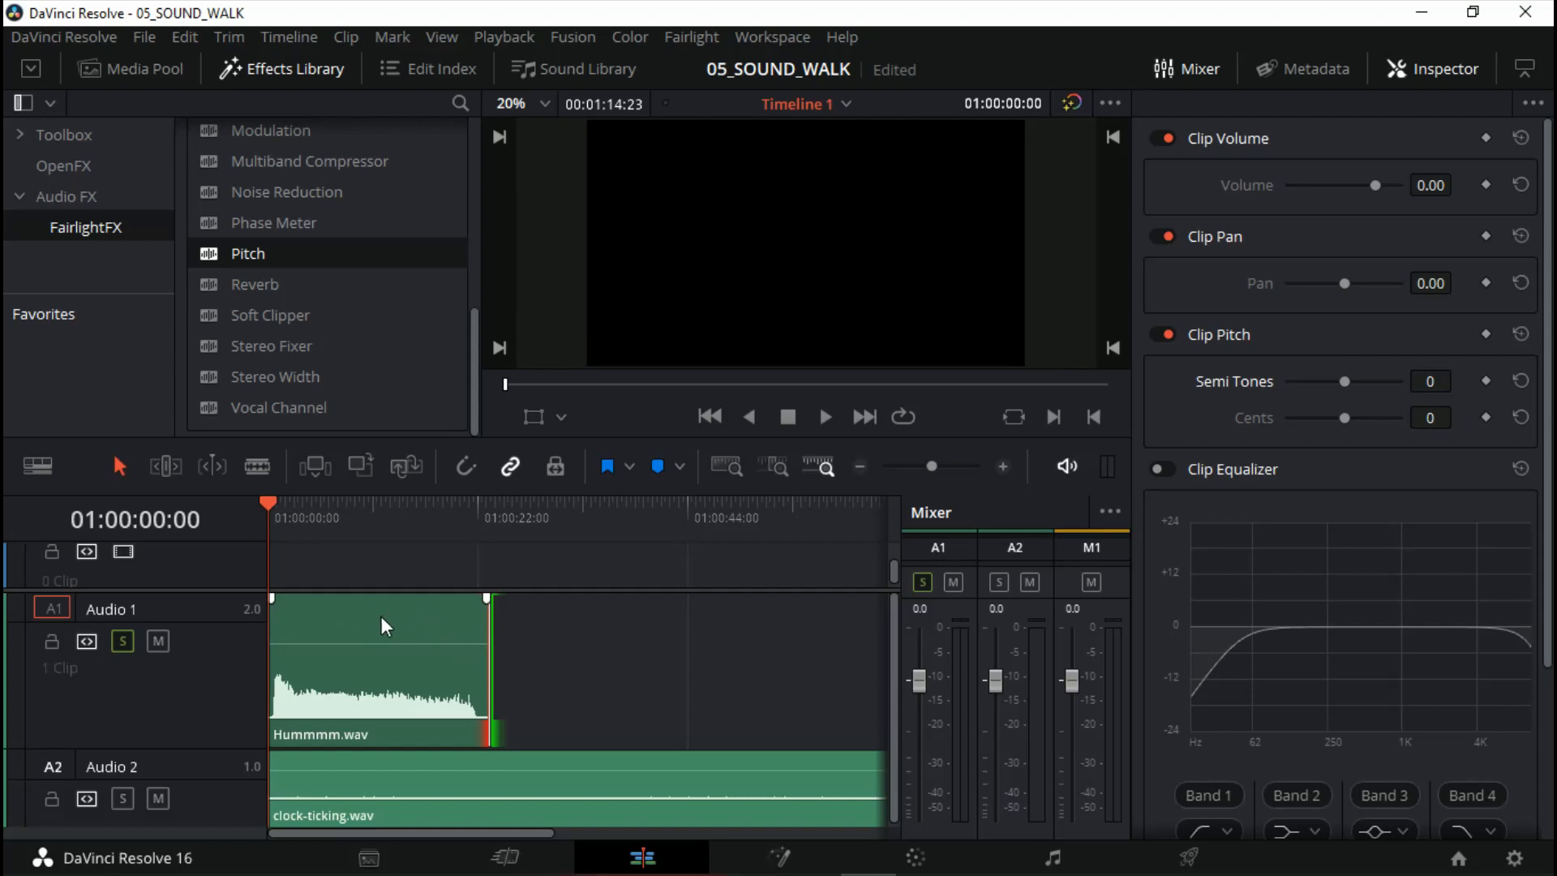
key("space")
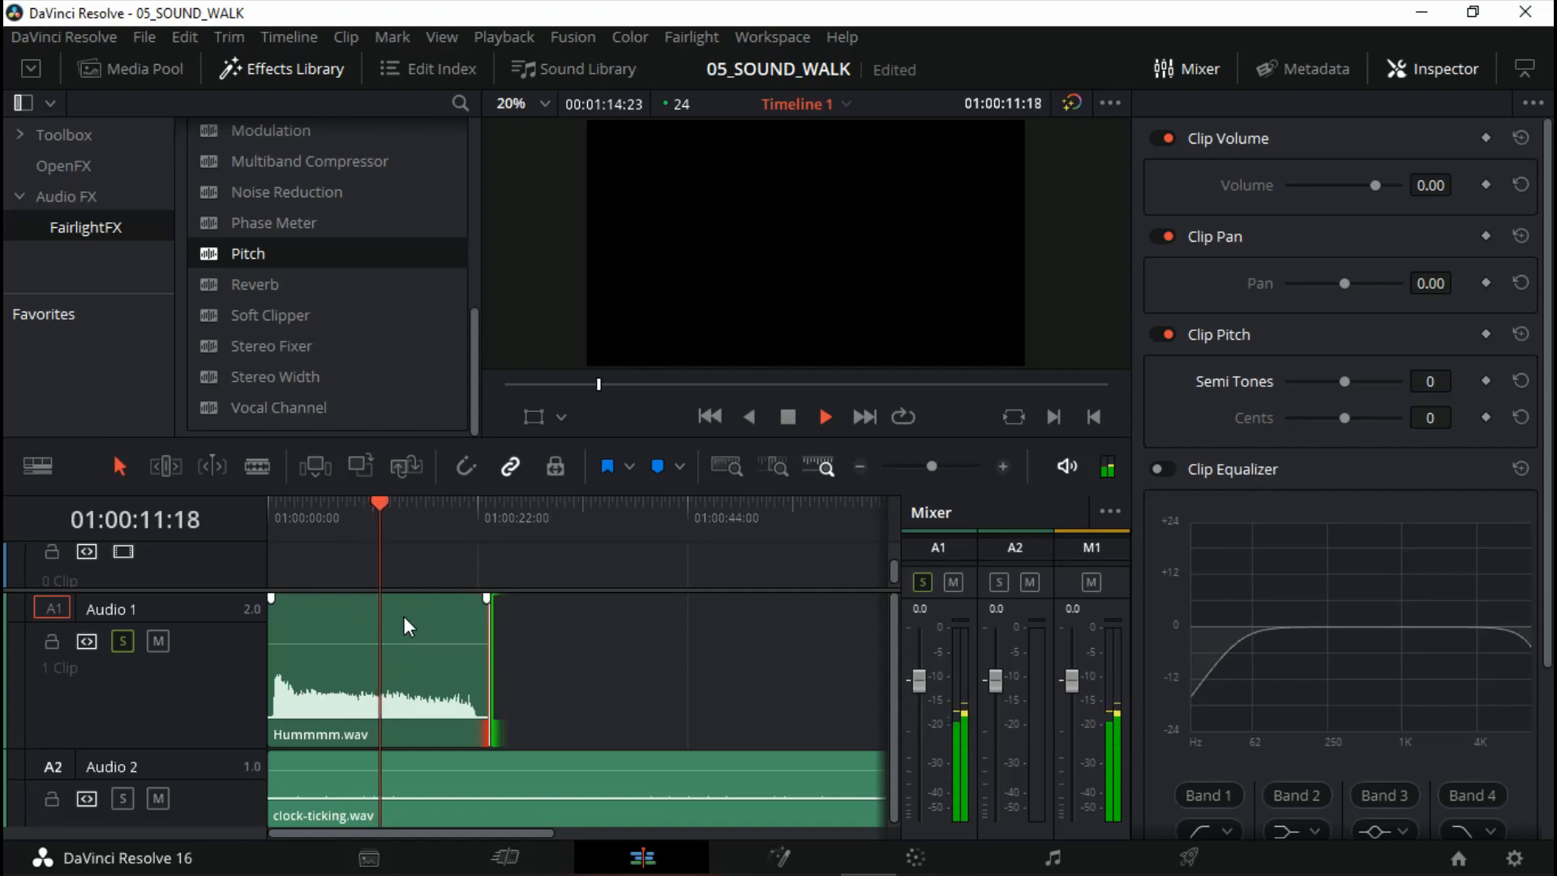
key("space")
Change the Hummmm.wav clip's speed to 50% with pitch correction left on
left_click(414, 617)
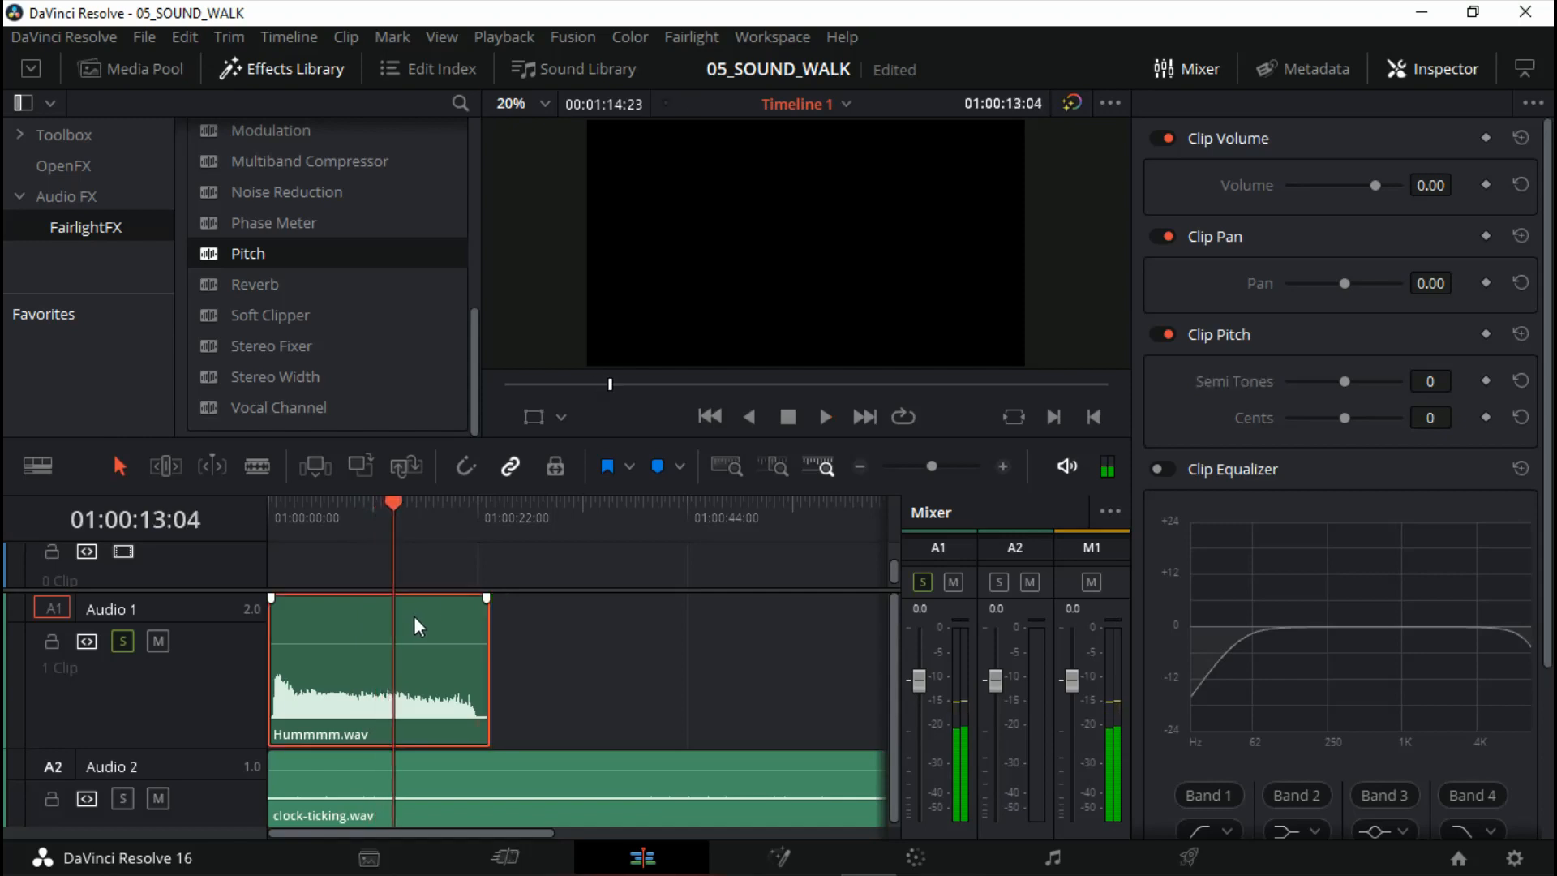
right_click(414, 618)
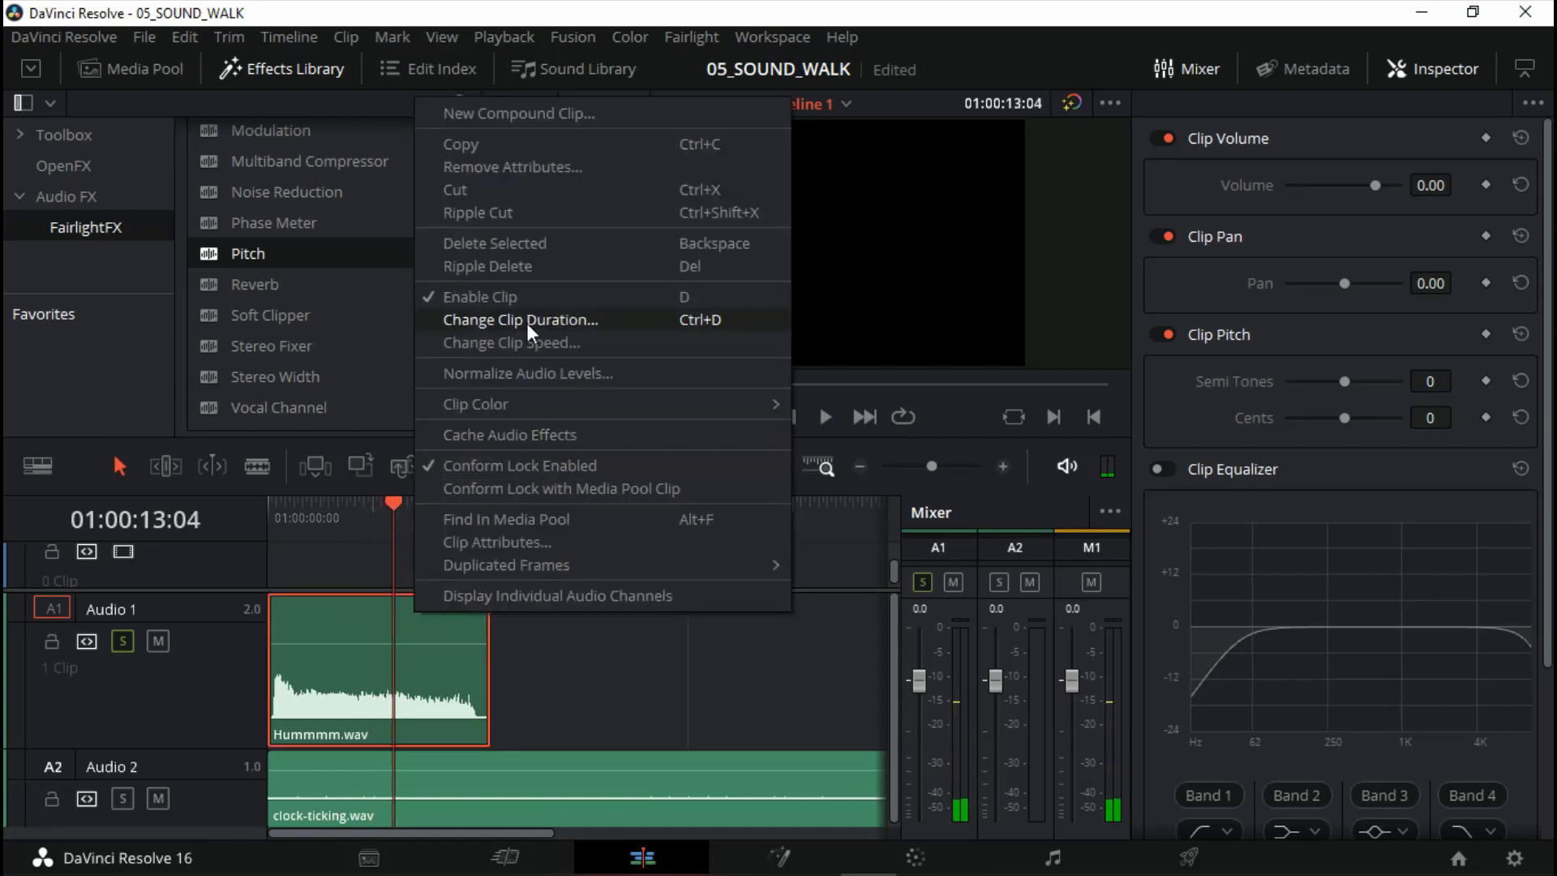
left_click(533, 342)
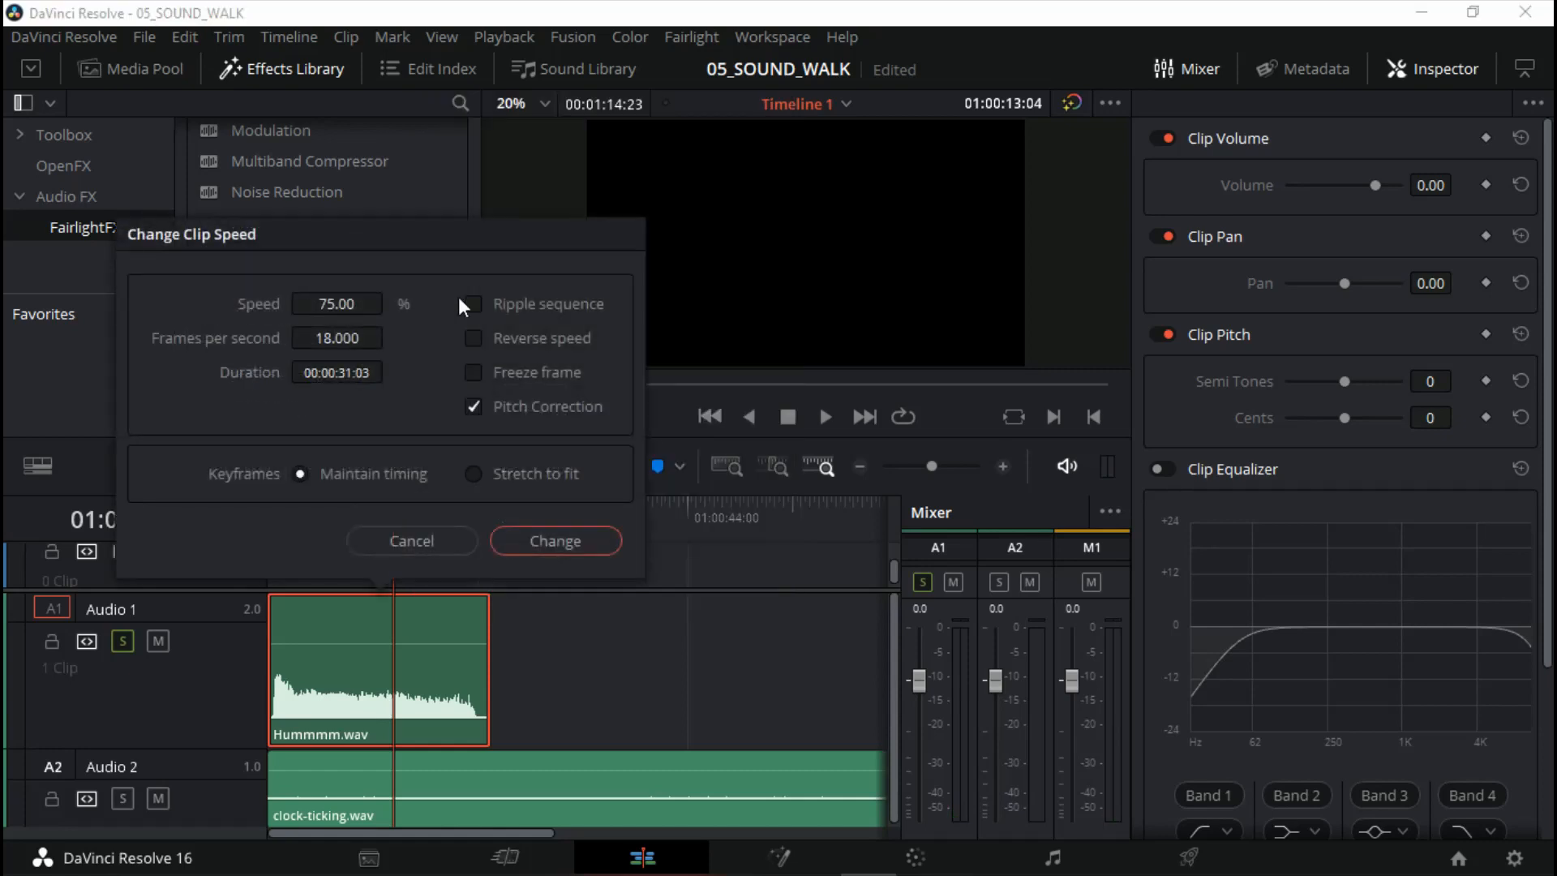
left_click(336, 304)
type("50")
key("Return")
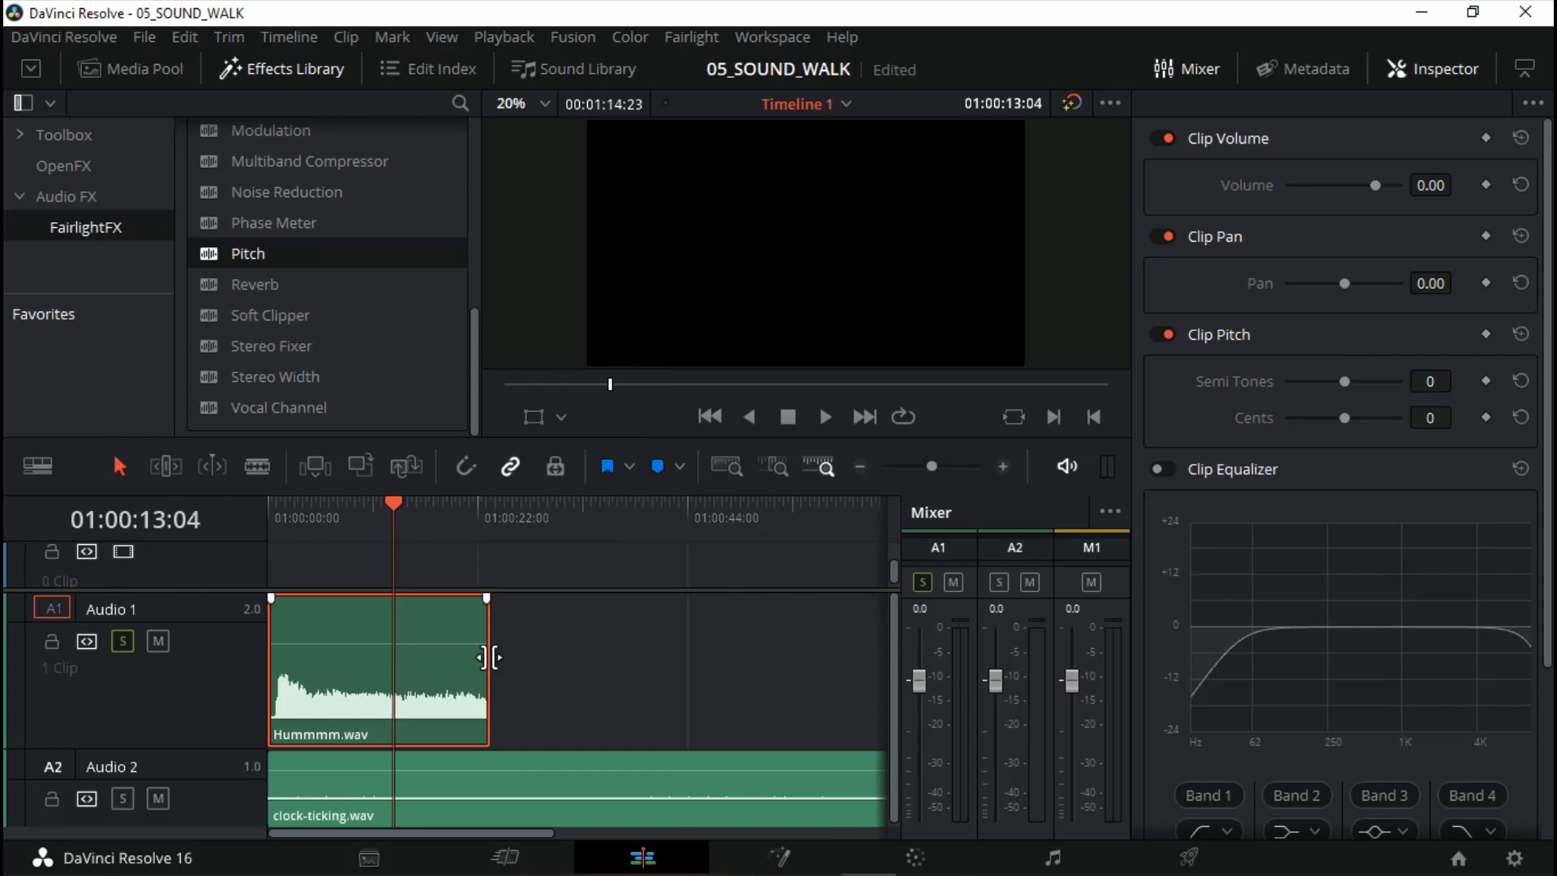
Extend the end of the half-speed Hummmm.wav clip to a duration of about 34:23 and listen to it
left_click_drag(487, 657, 600, 649)
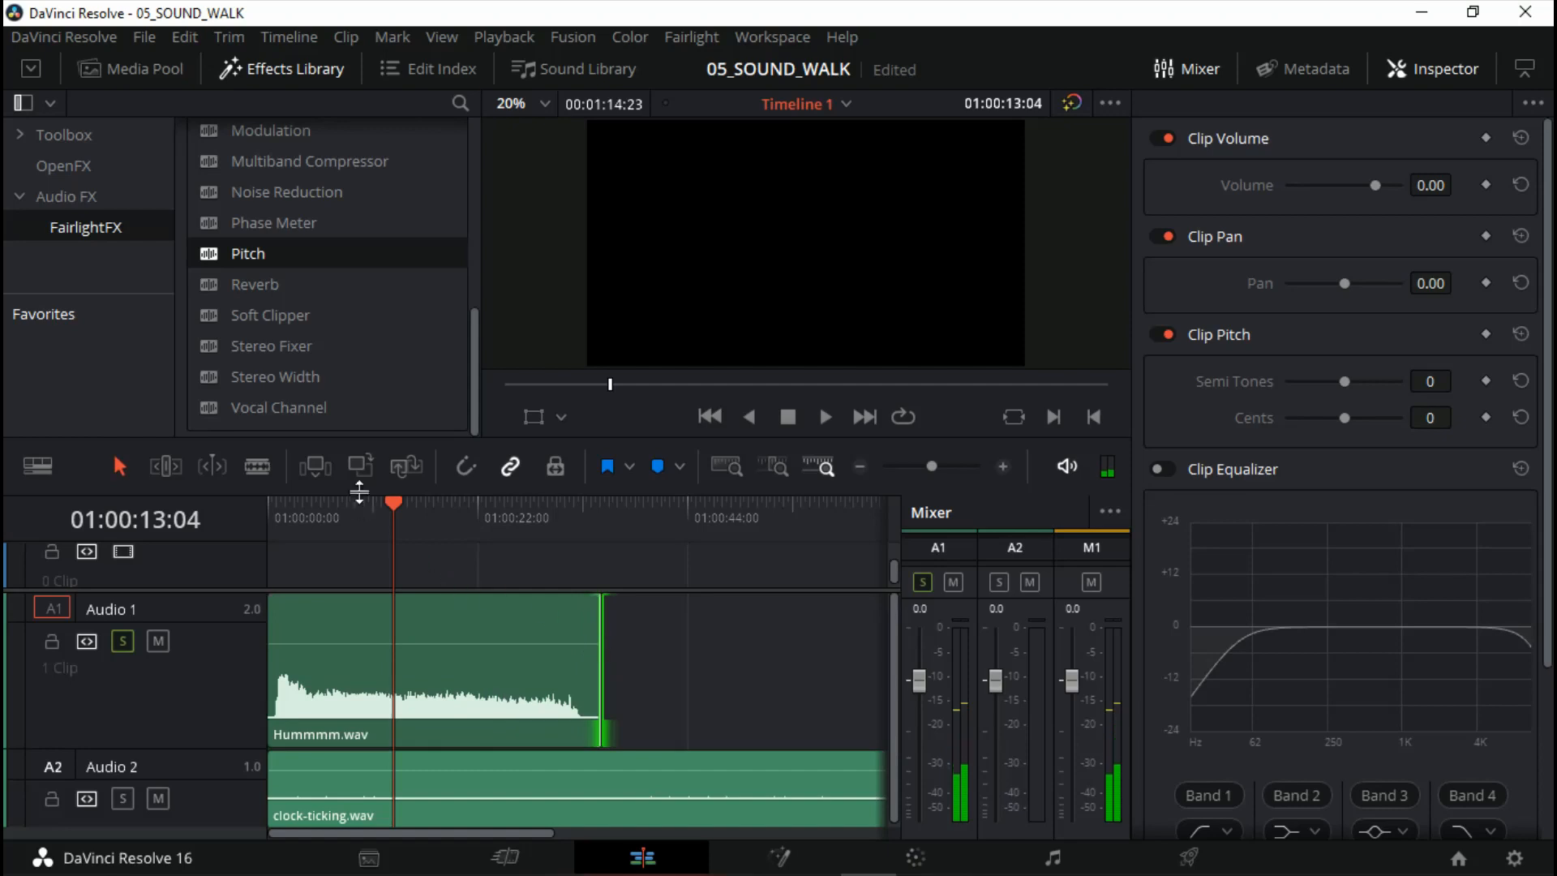
left_click_drag(385, 491, 284, 511)
key("space")
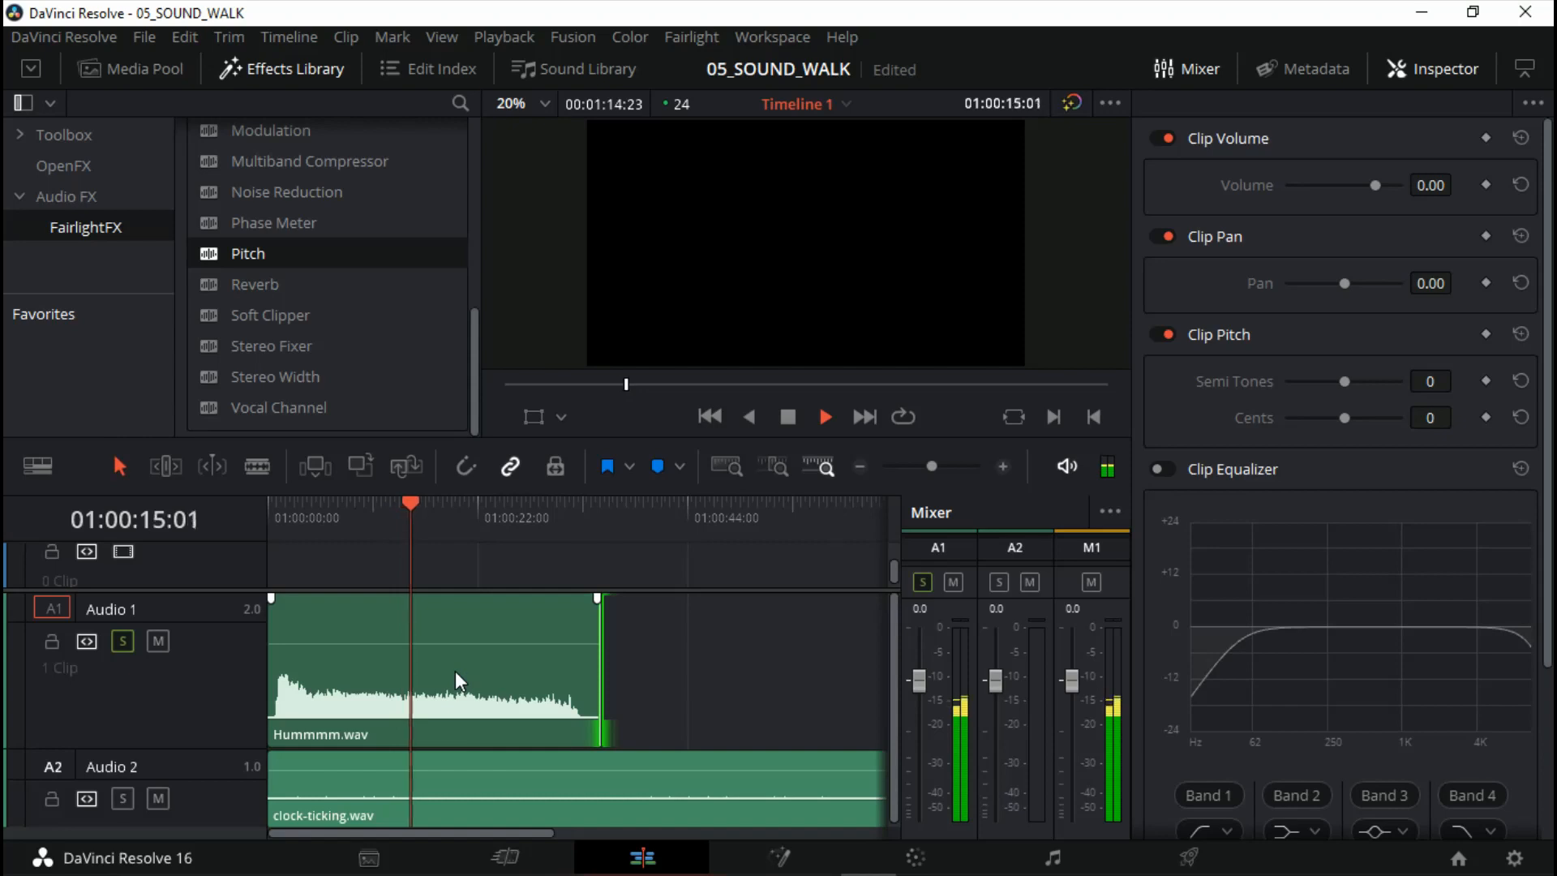
key("space")
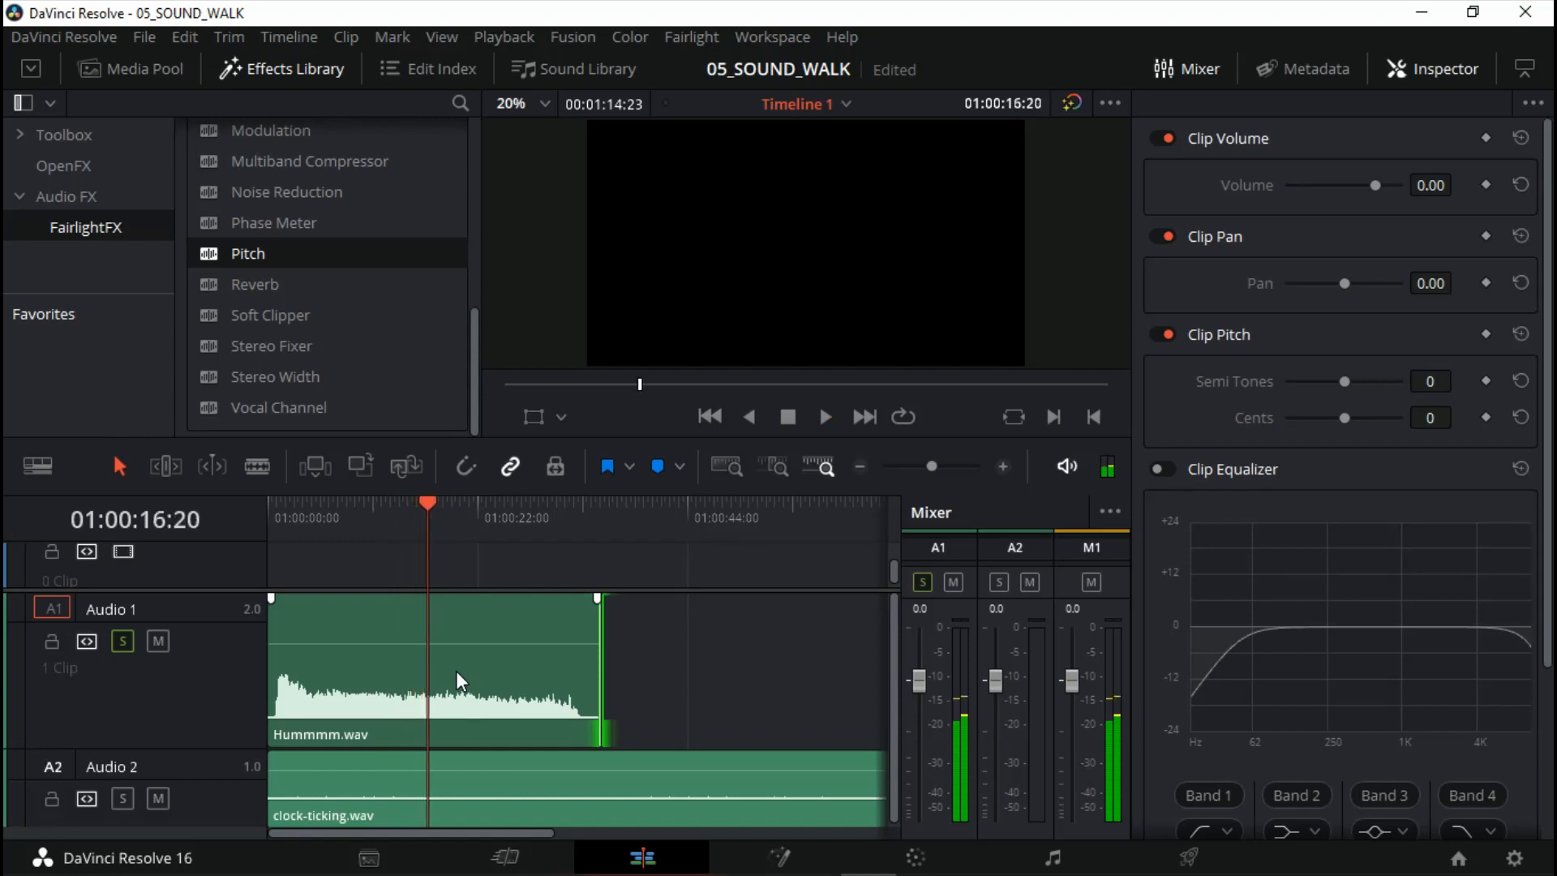
left_click(456, 669)
right_click(458, 679)
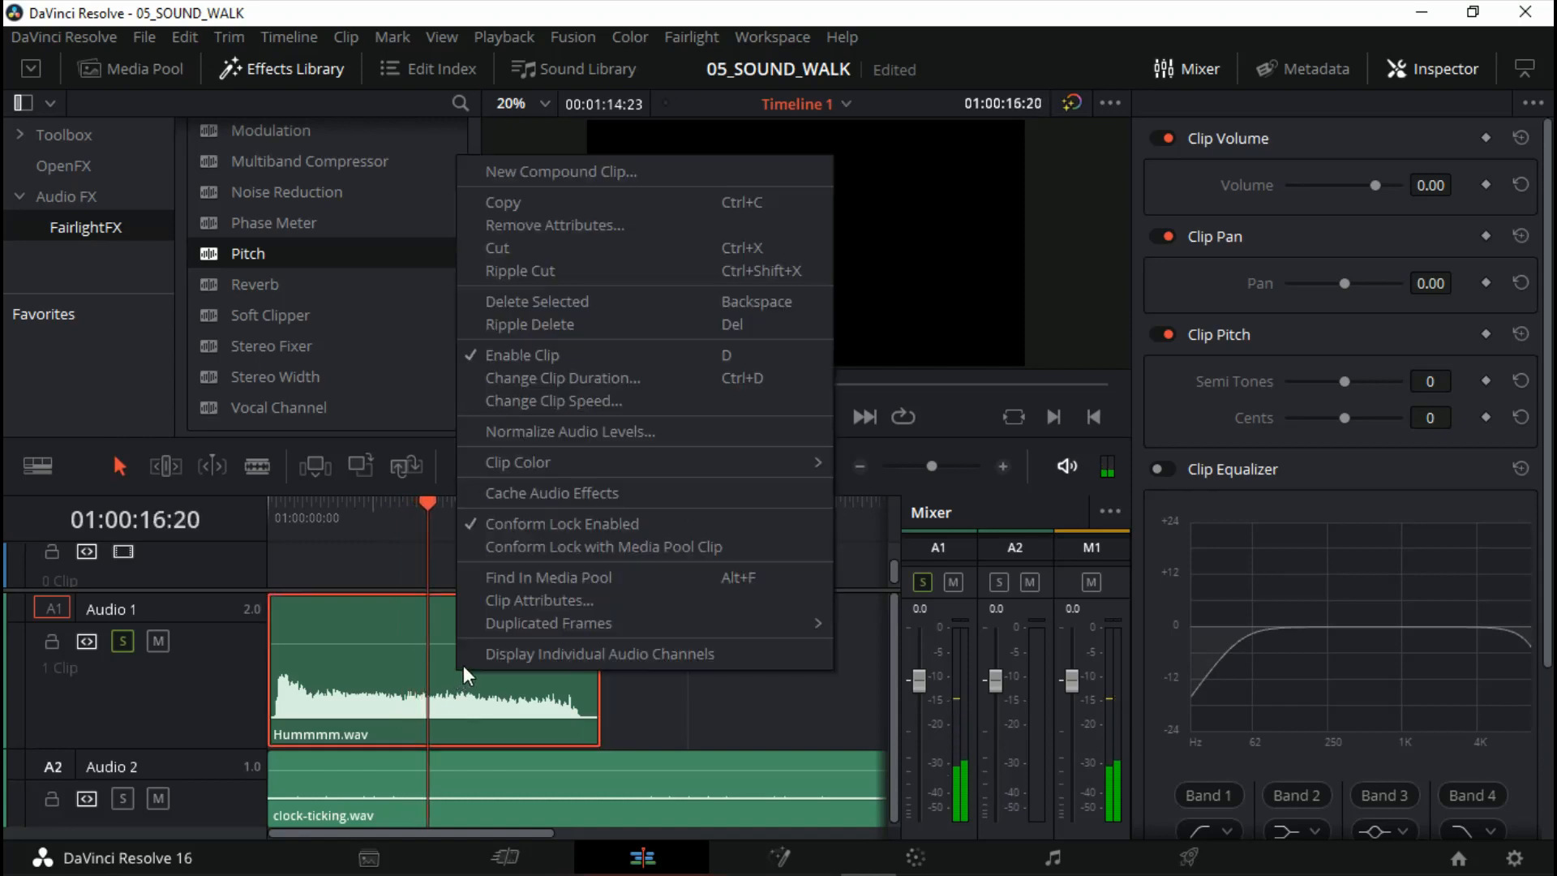
left_click(569, 379)
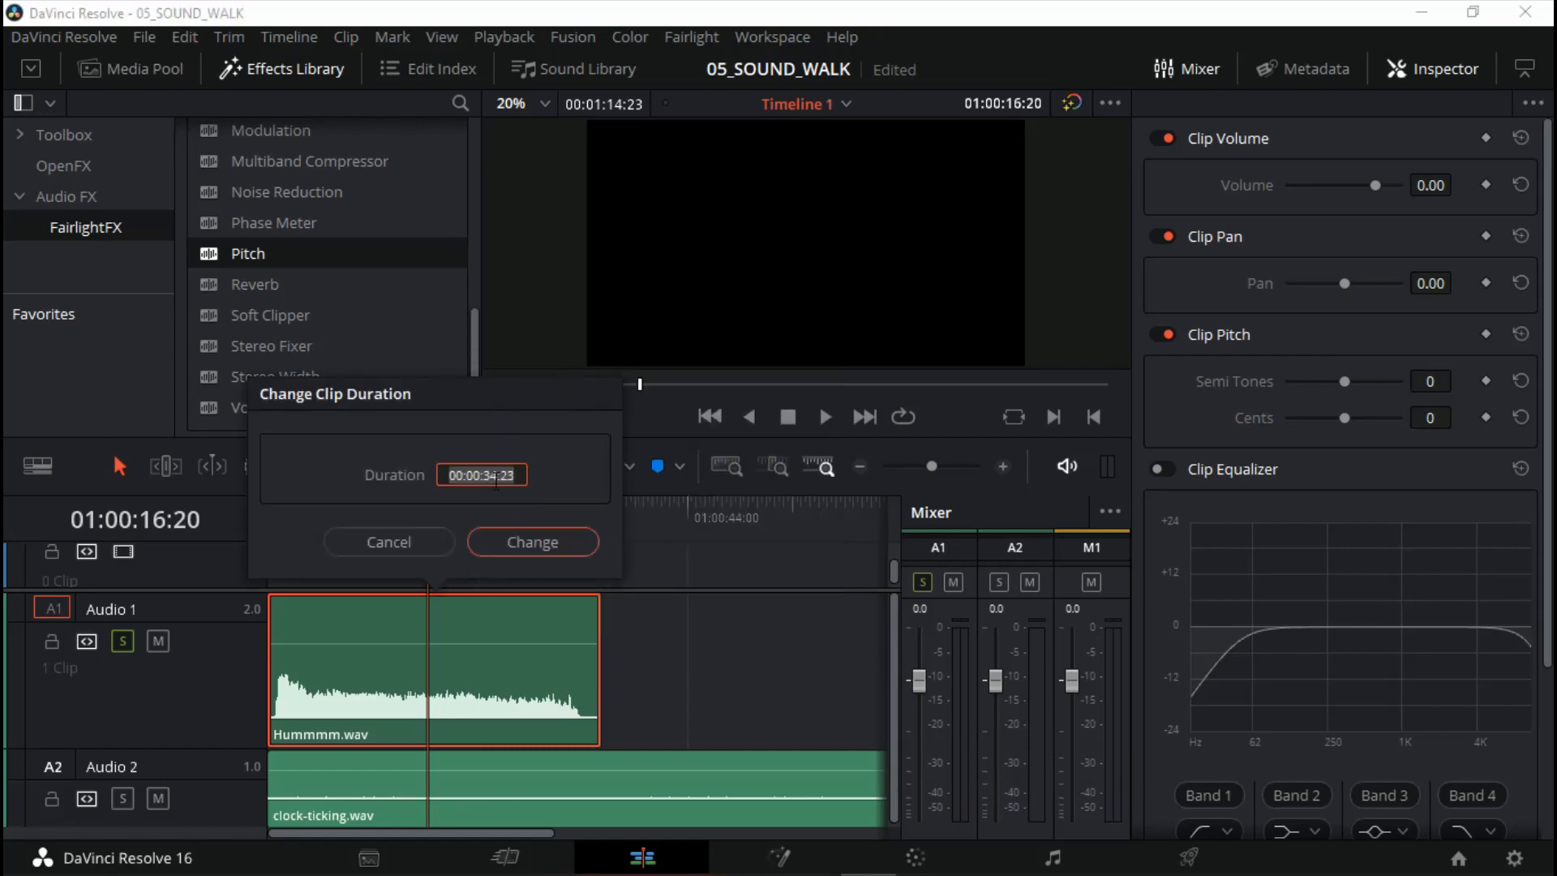
left_click(403, 538)
Change the Hummmm.wav clip's speed to 10% with pitch correction left on
right_click(460, 698)
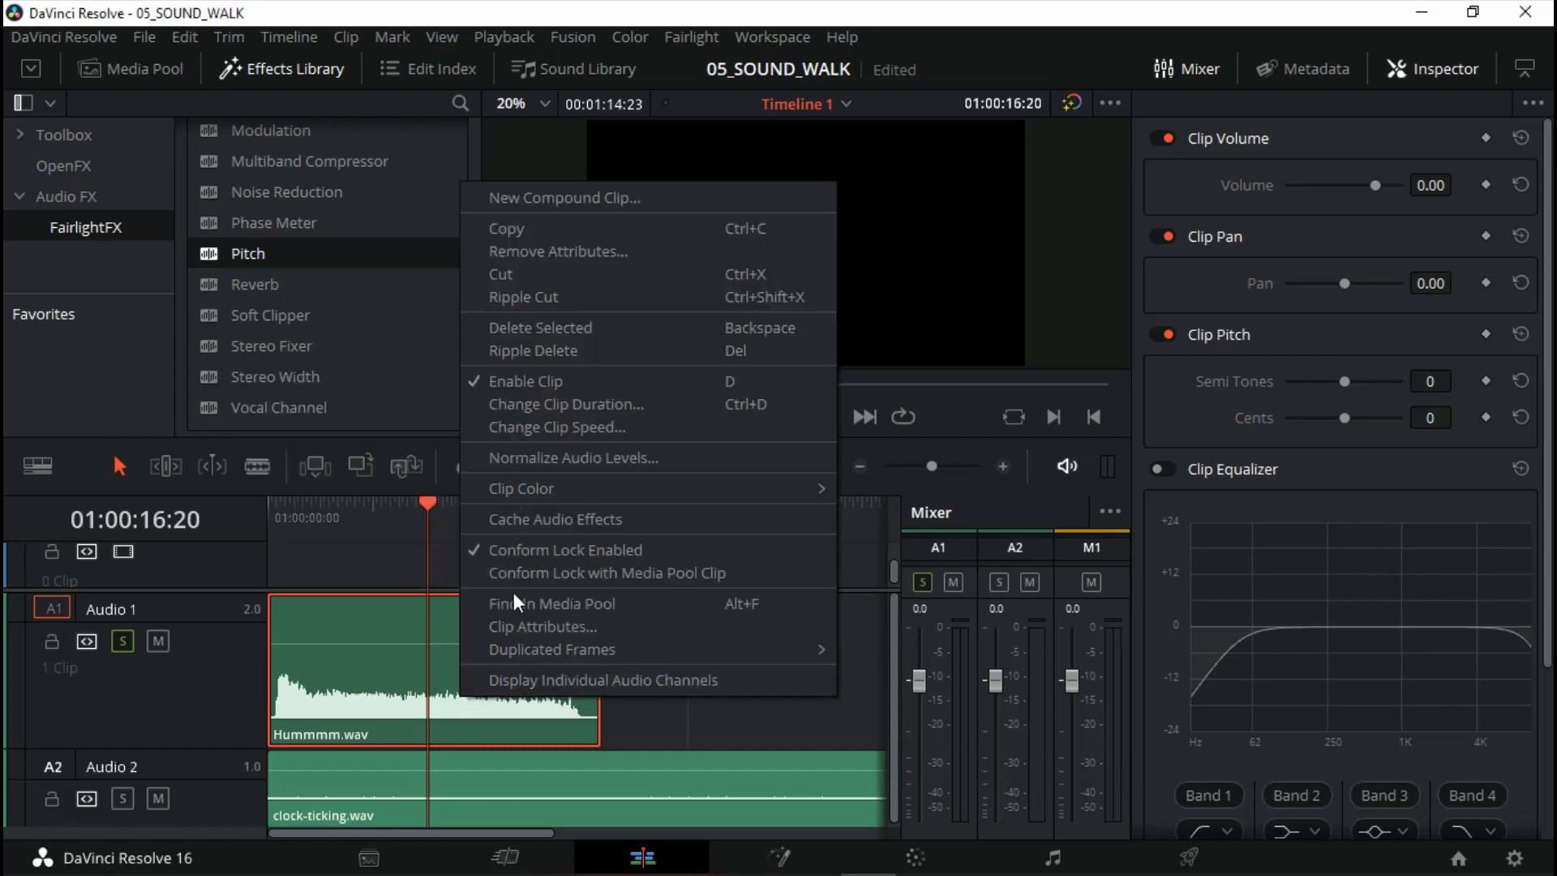
left_click(551, 426)
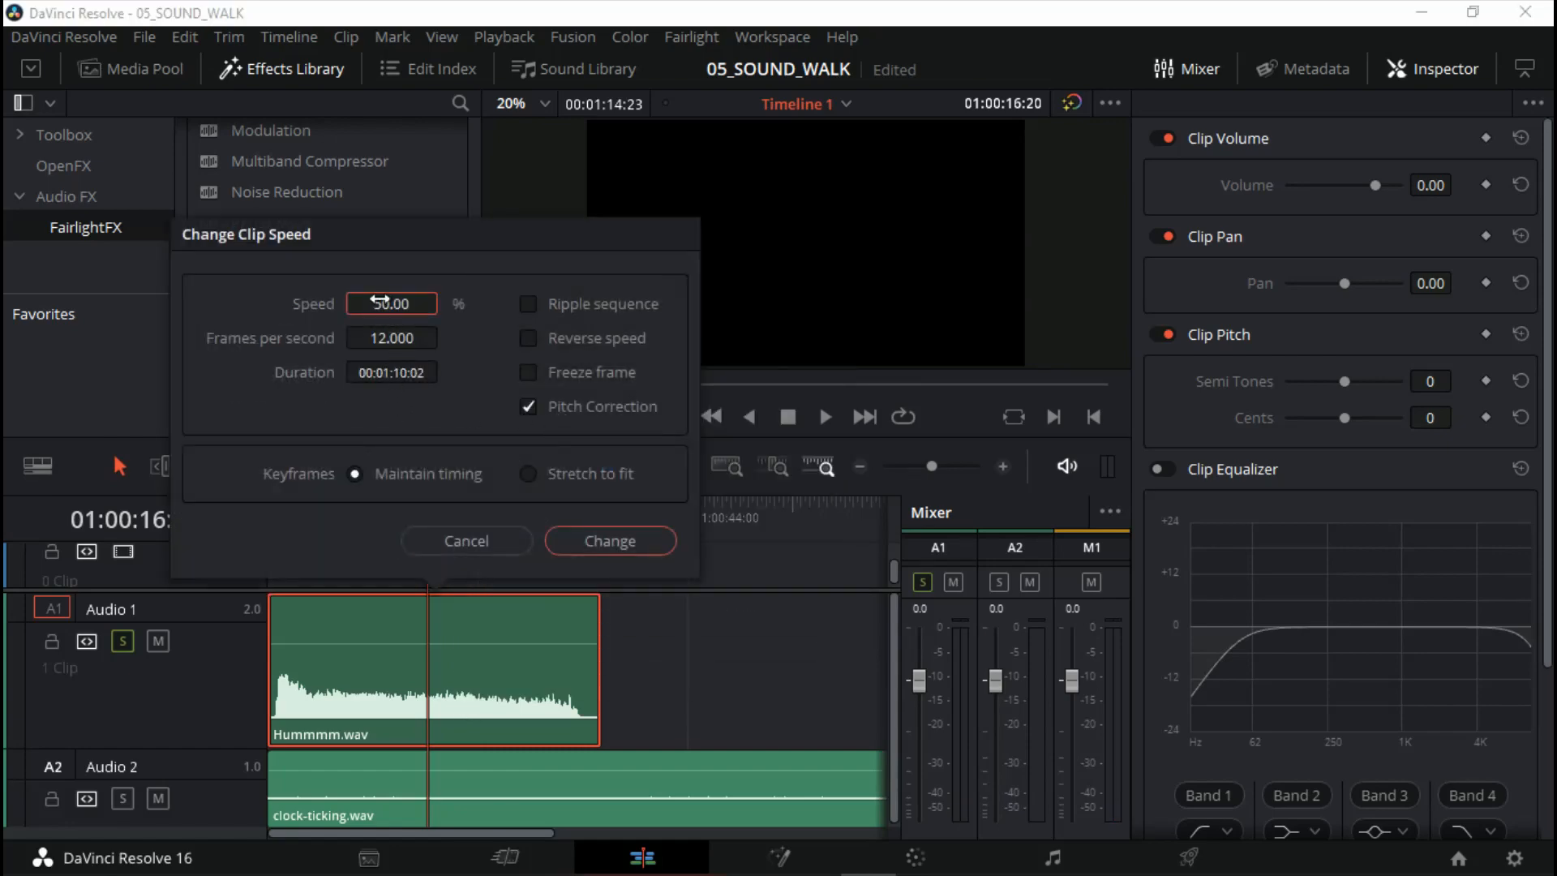
type("10")
key("Return")
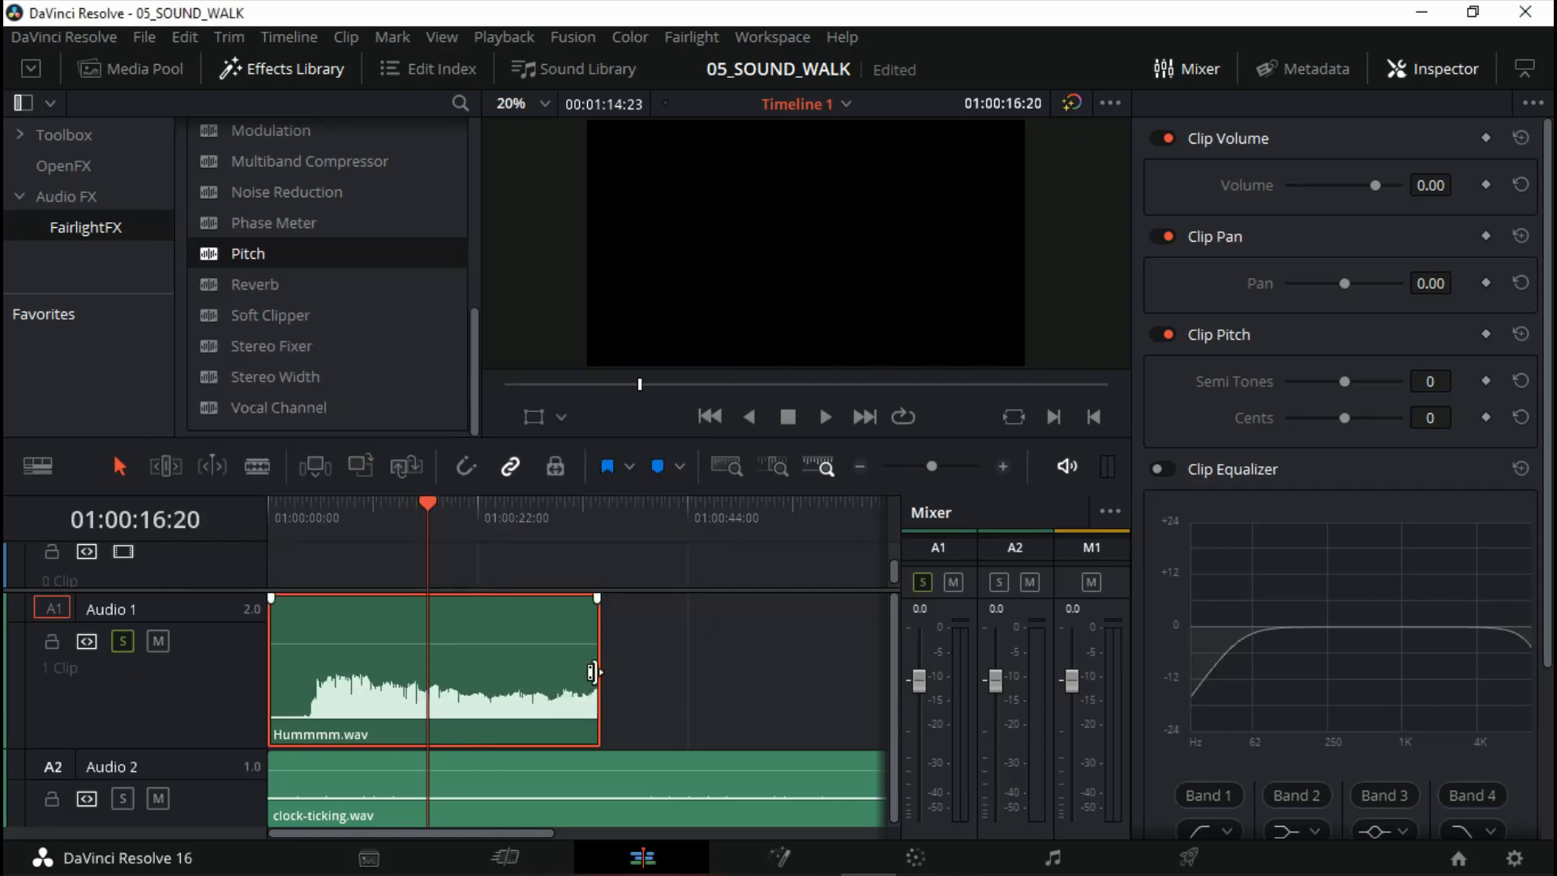
Extend the end of the 10% speed Hummmm.wav clip to about 2:22:04 and play it from about 16 seconds
left_click_drag(600, 671, 903, 651)
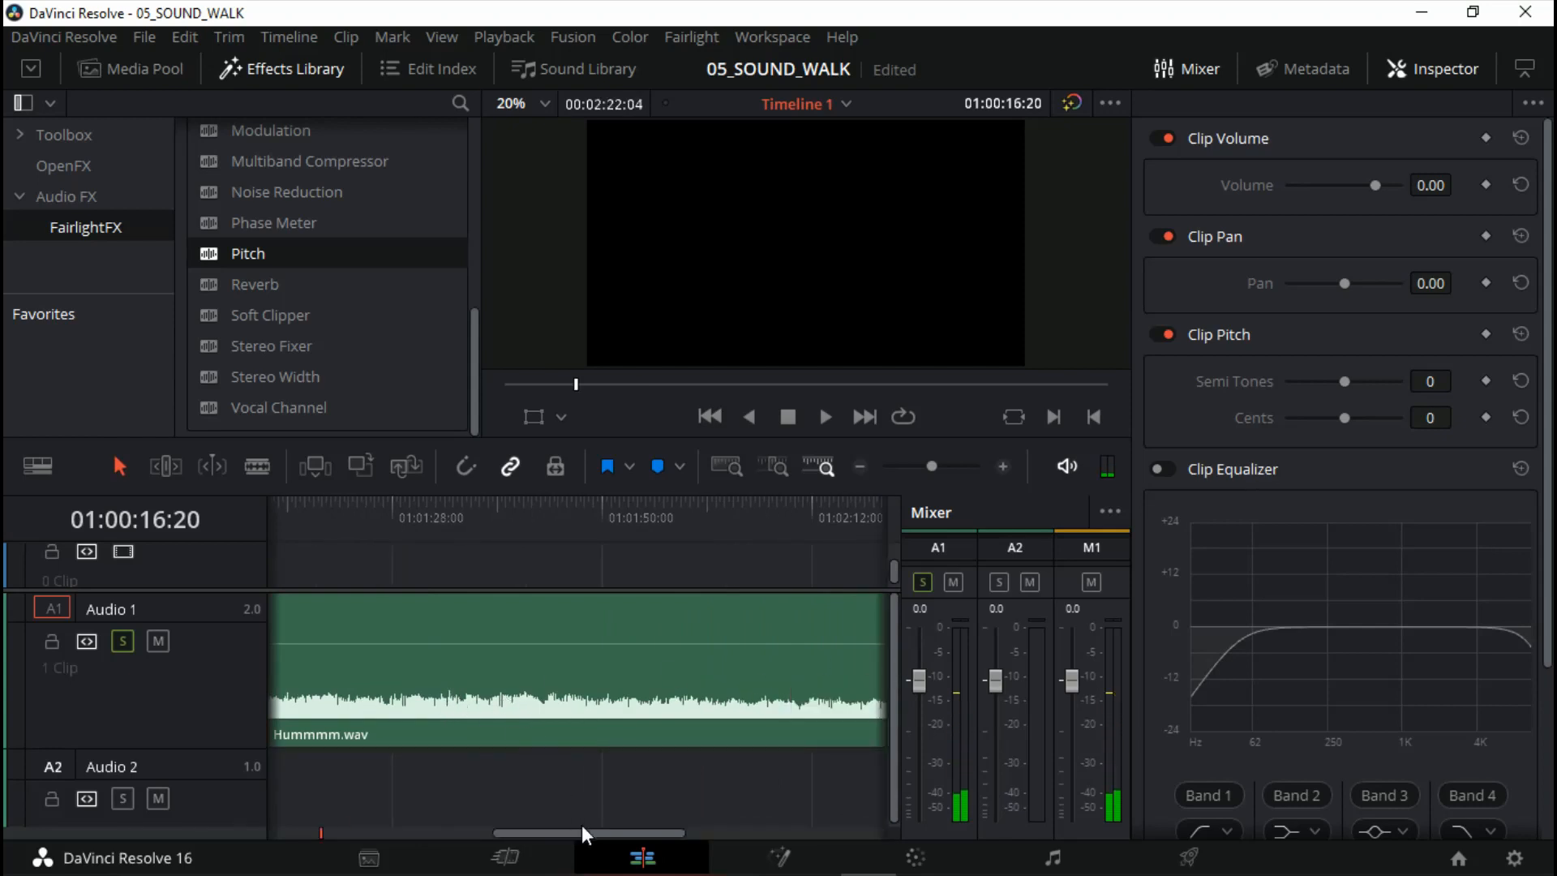
left_click_drag(581, 829, 276, 827)
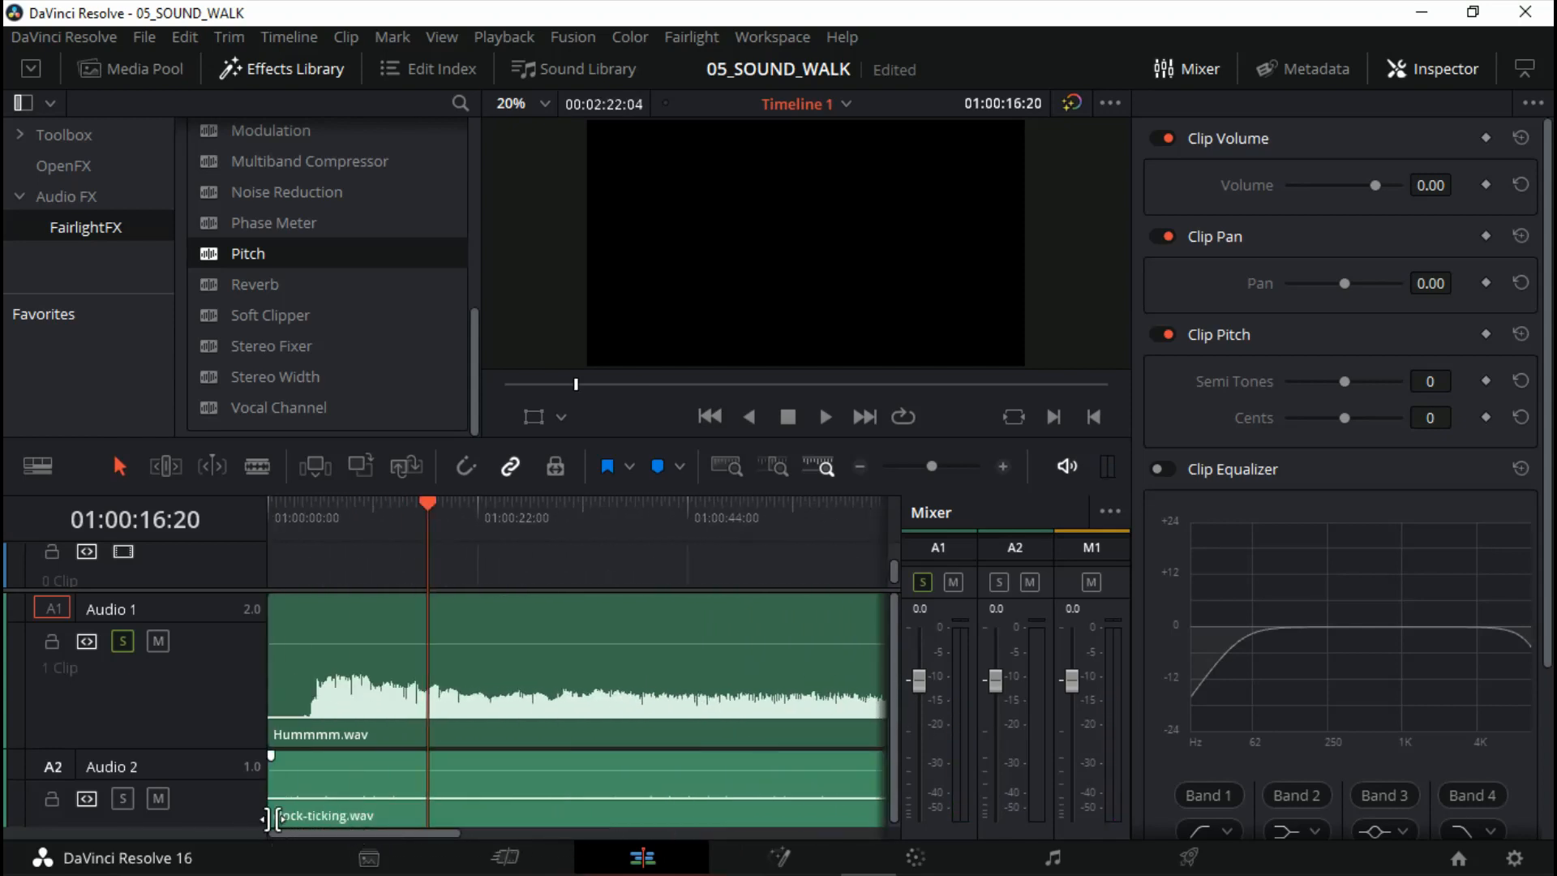
key("space")
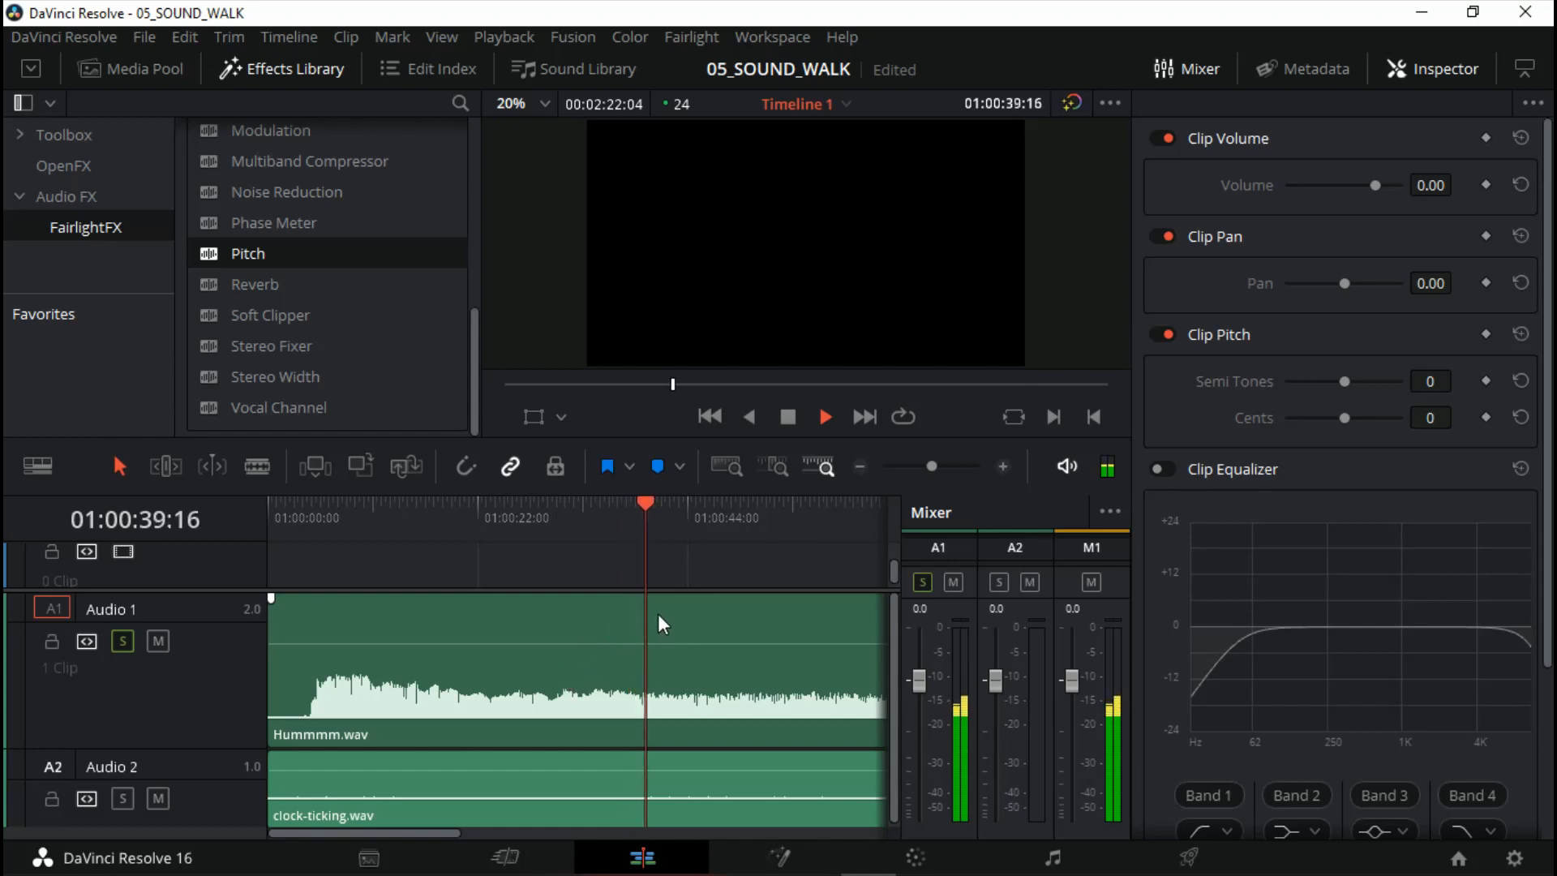
Listen to the stretched Hummmm.wav clip from about 54 seconds and from about 1:07, and hide the mixer
left_click_drag(411, 833, 506, 835)
left_click(501, 519)
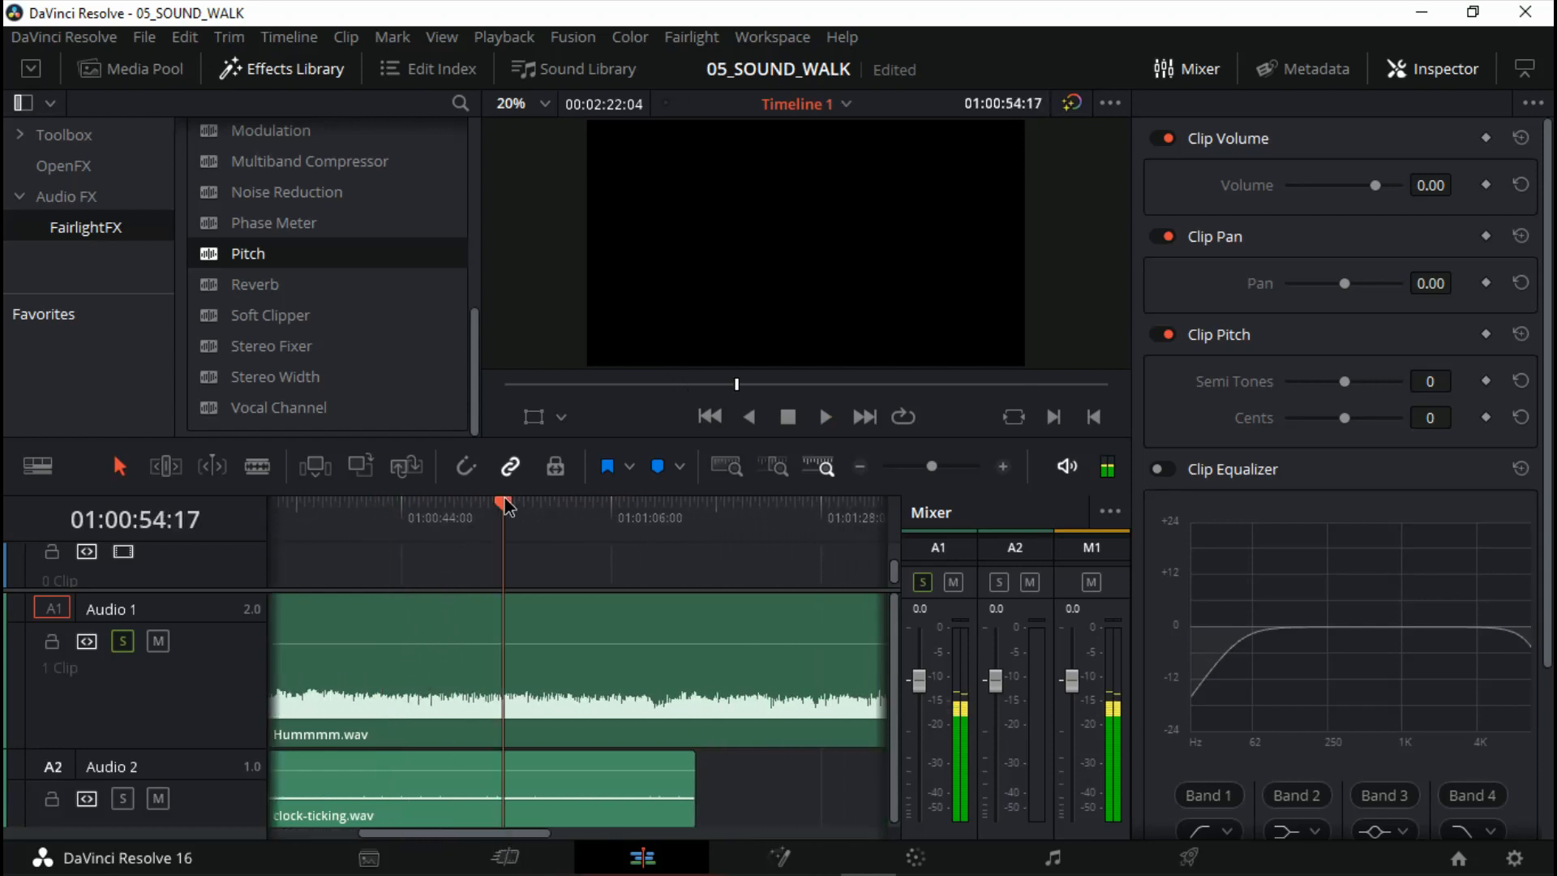
left_click(621, 503)
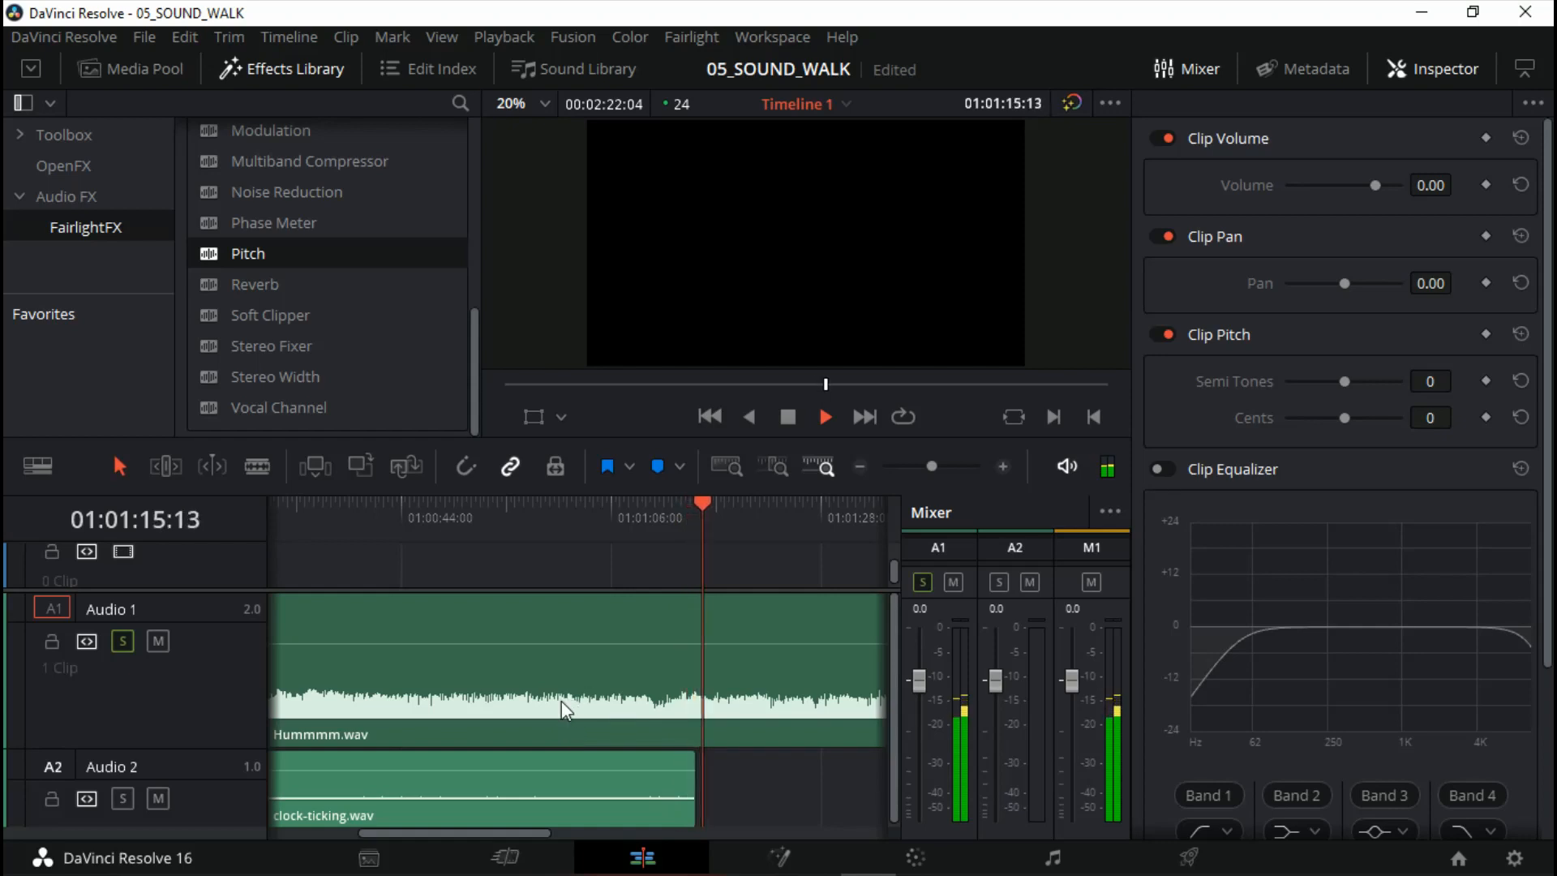
left_click(1193, 63)
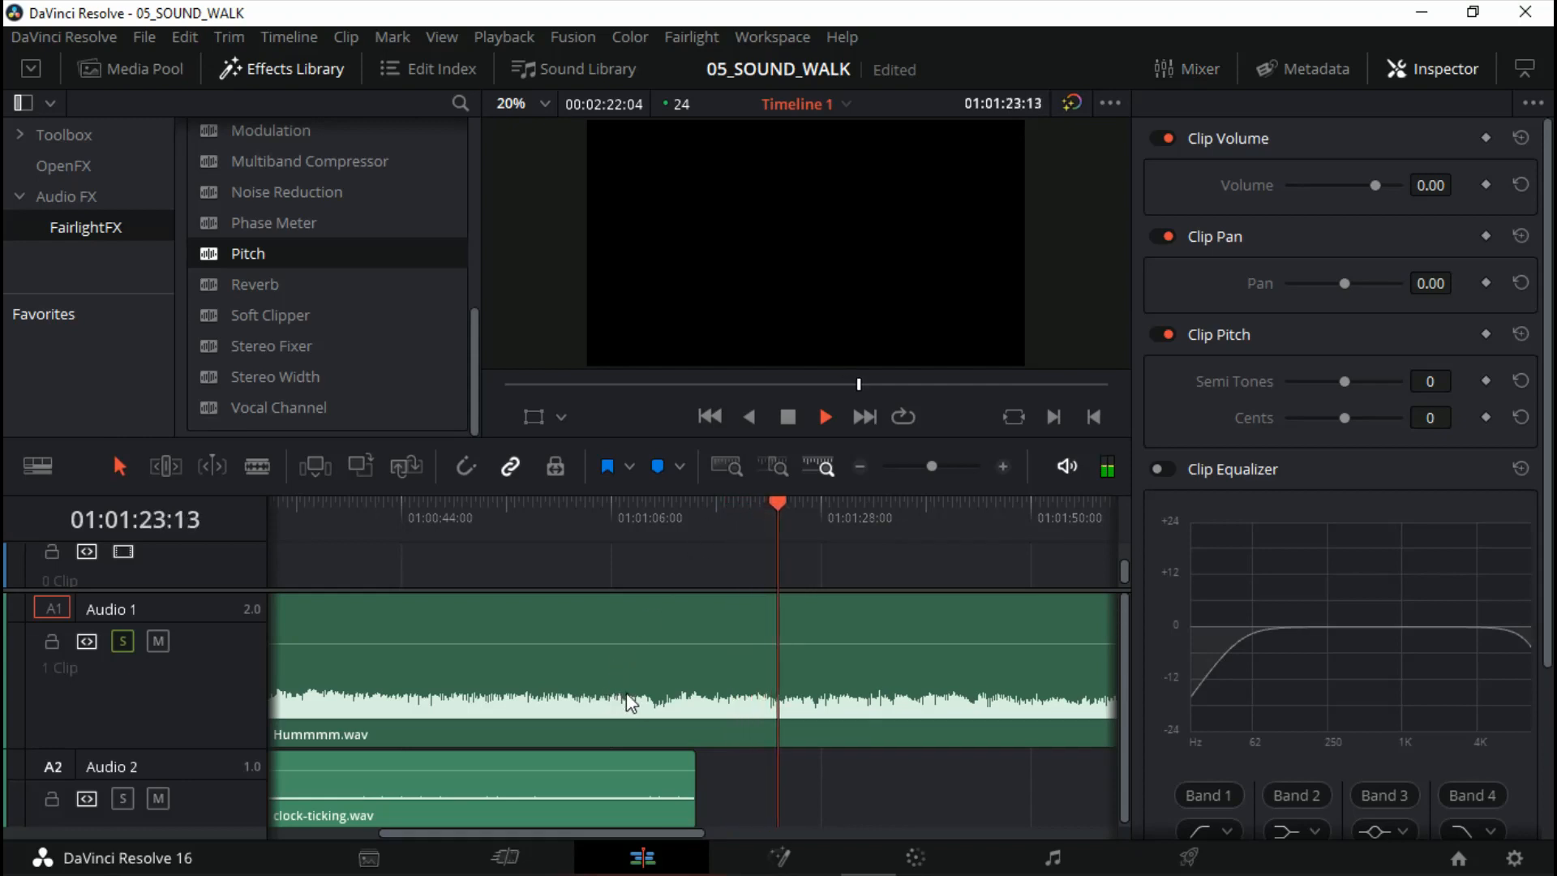
key("space")
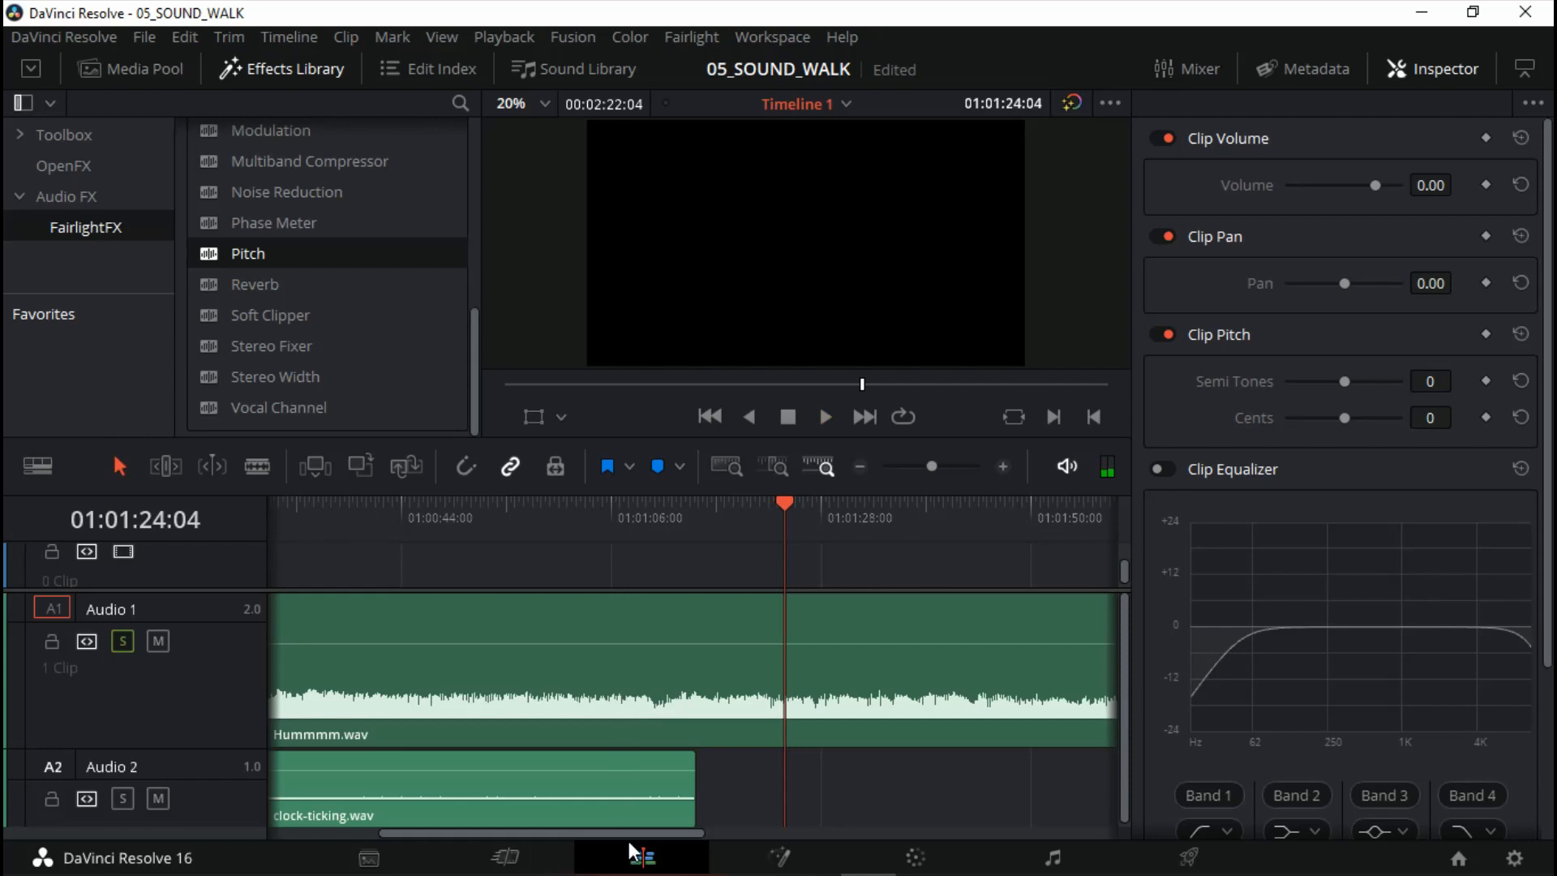
Set the Hummmm.wav clip's speed to 100% and turn on reverse speed
left_click_drag(512, 834, 405, 833)
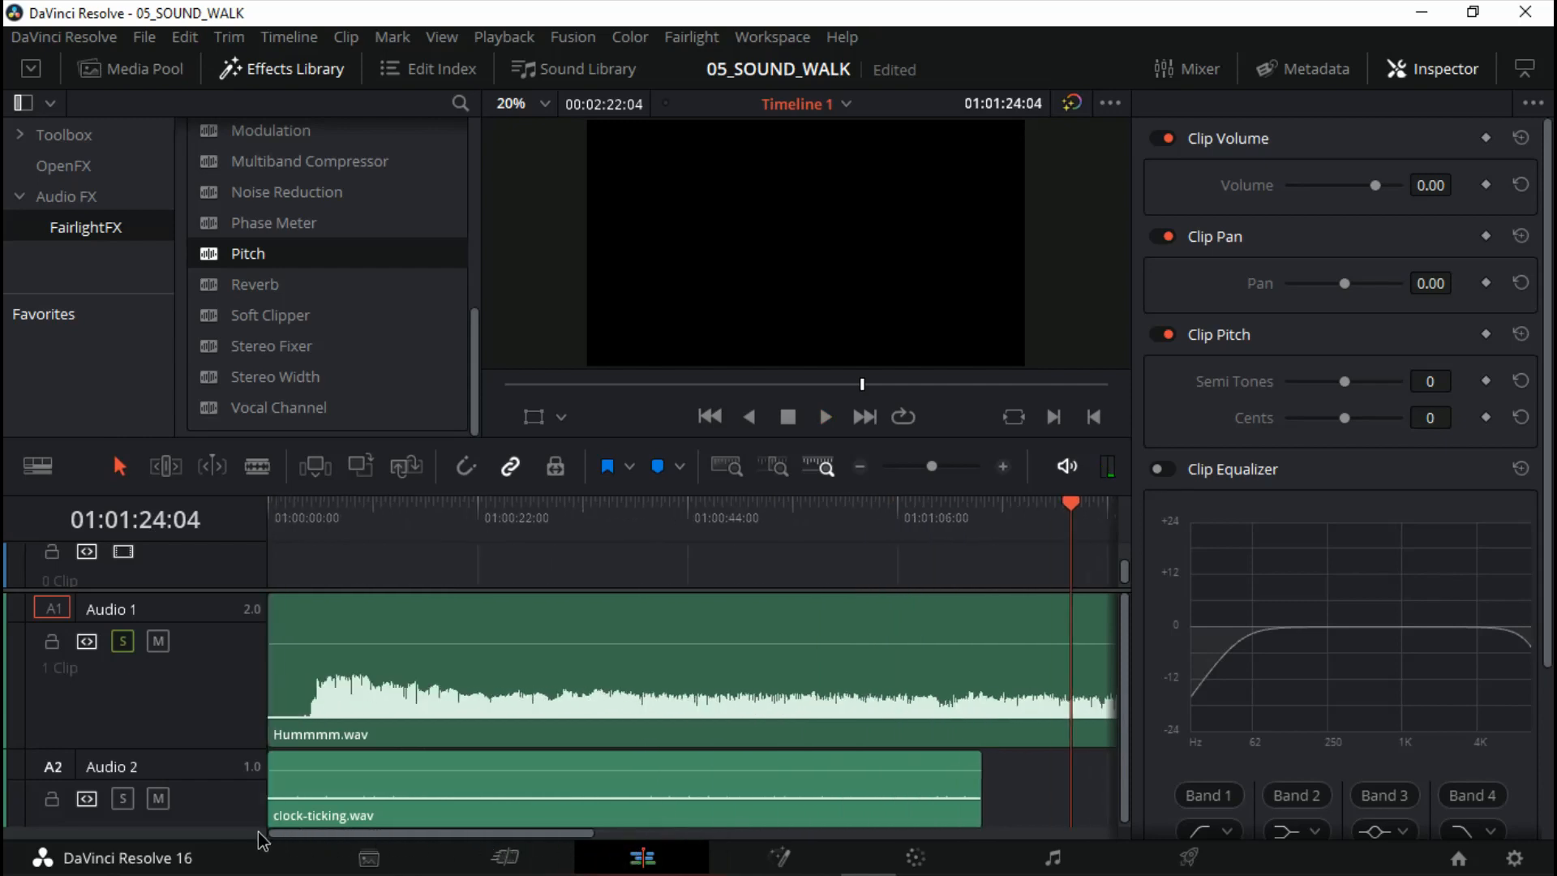
left_click(388, 660)
right_click(389, 663)
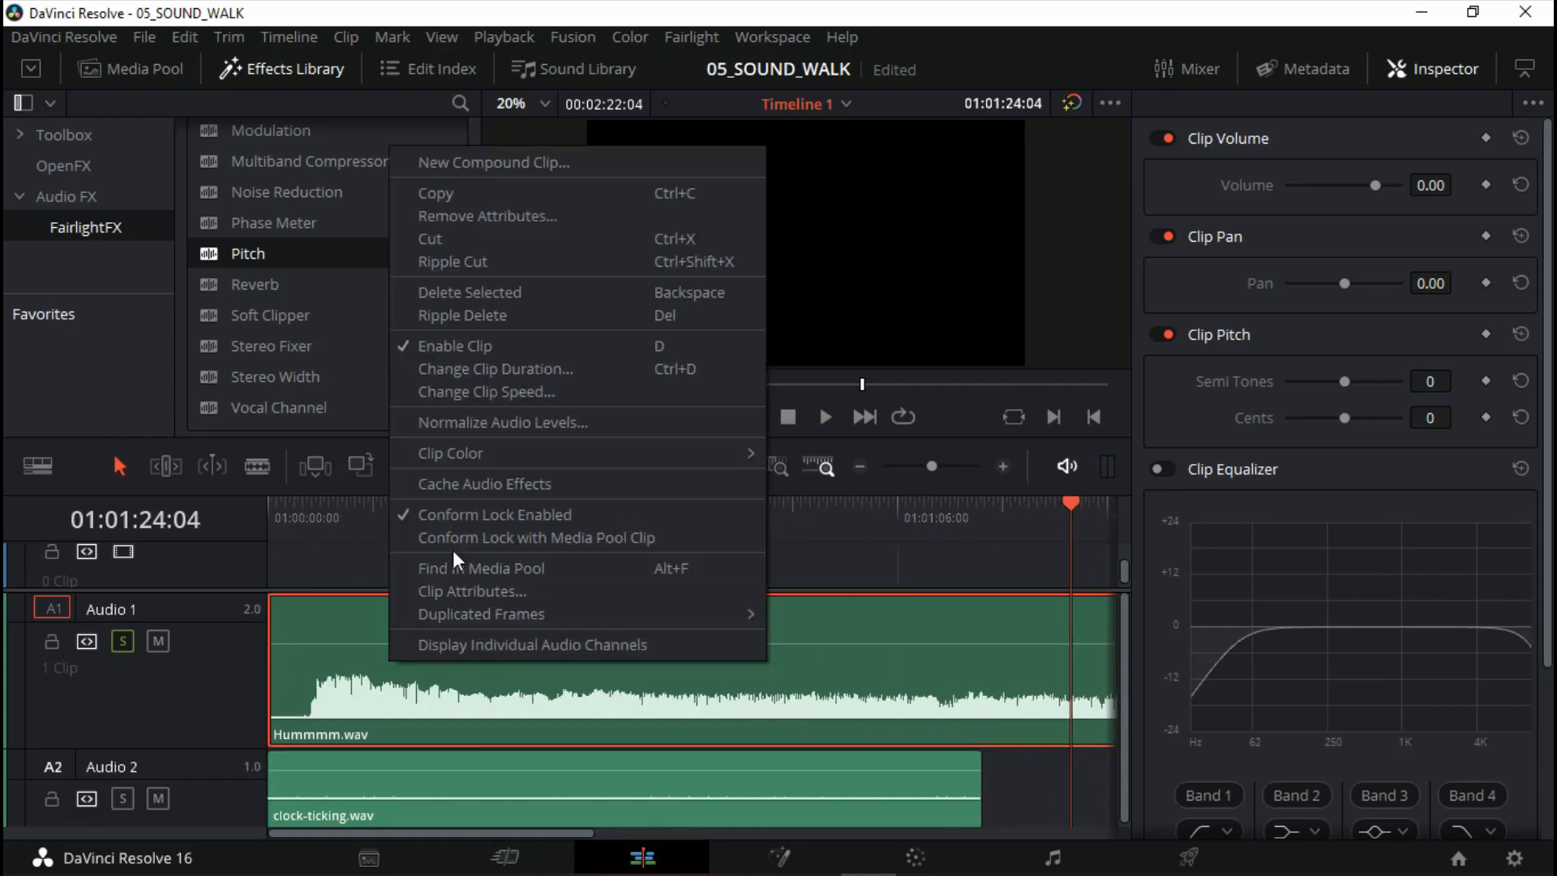
left_click(507, 391)
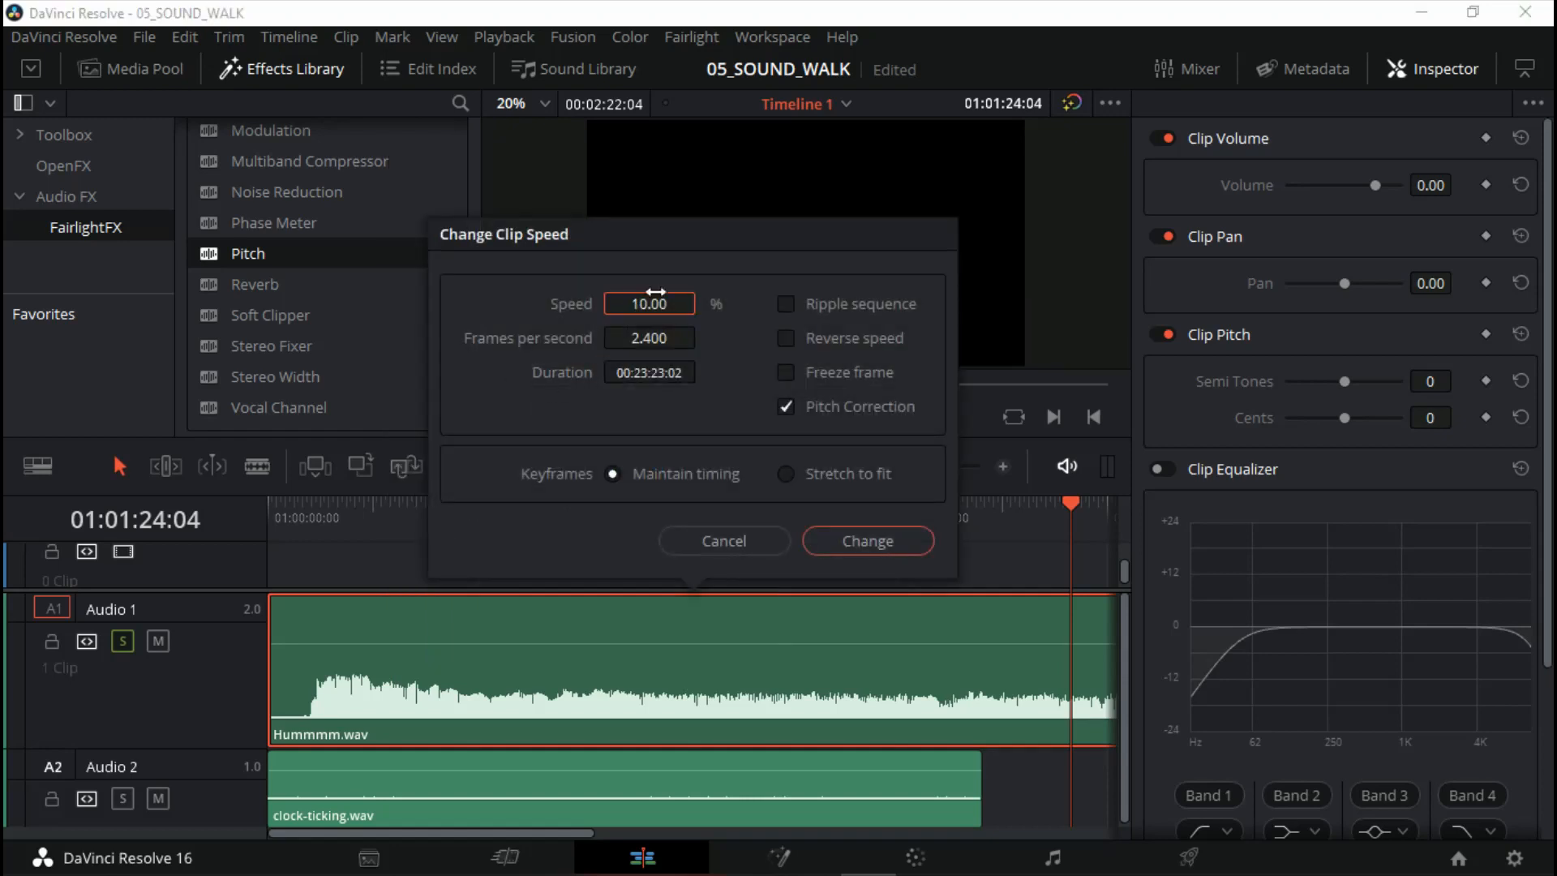
type("100")
left_click(786, 334)
left_click(879, 539)
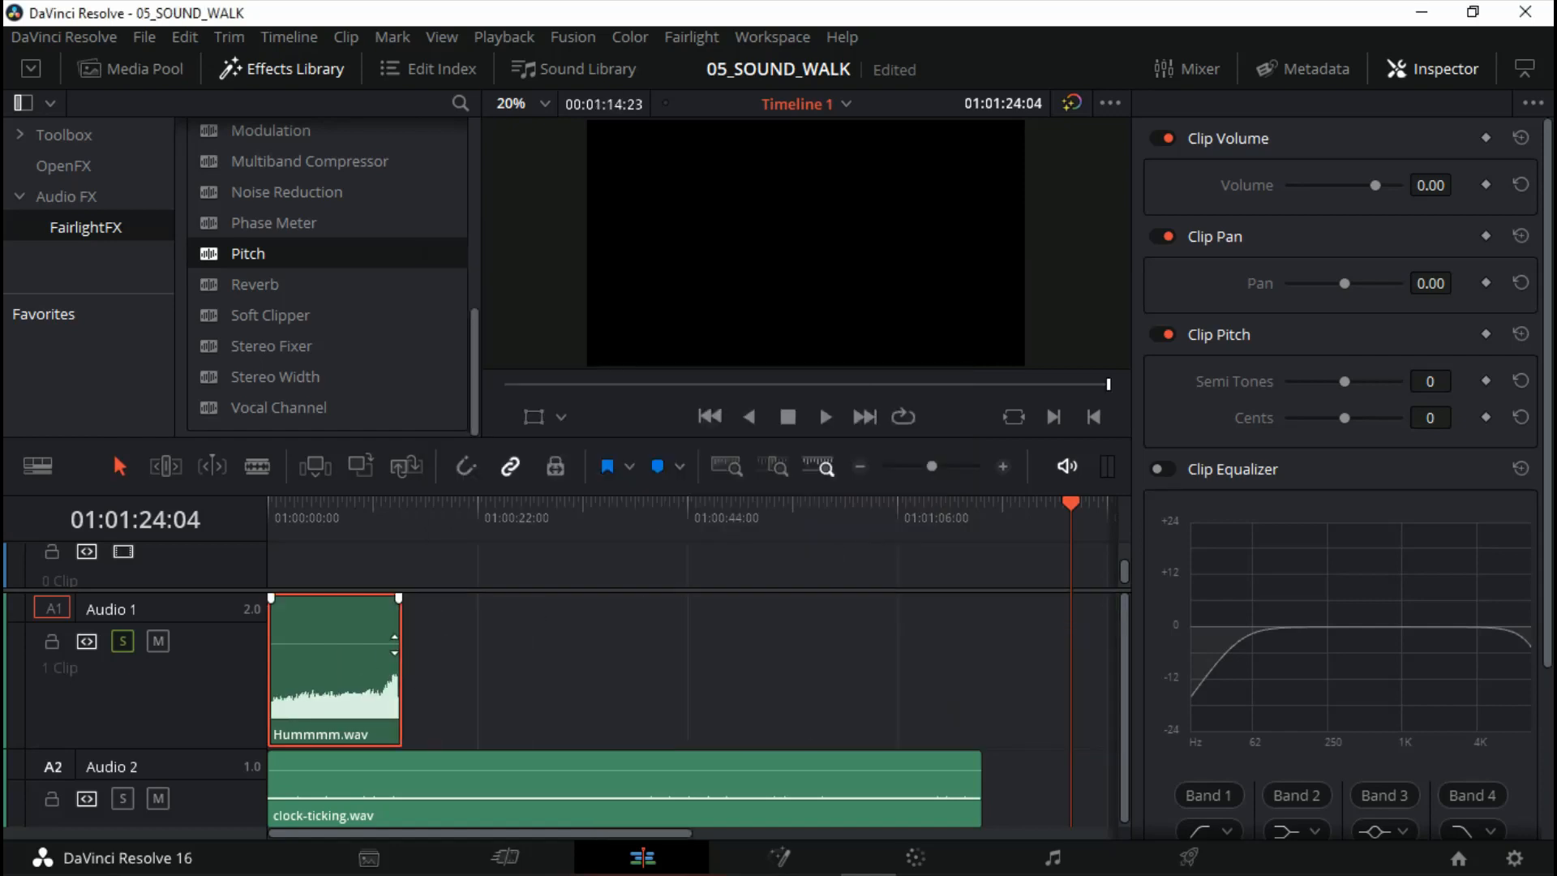
Listen to the reversed Hummmm.wav clip from the timeline start and reduce the height of the Audio 1 track
left_click(278, 506)
left_click_drag(277, 504, 266, 504)
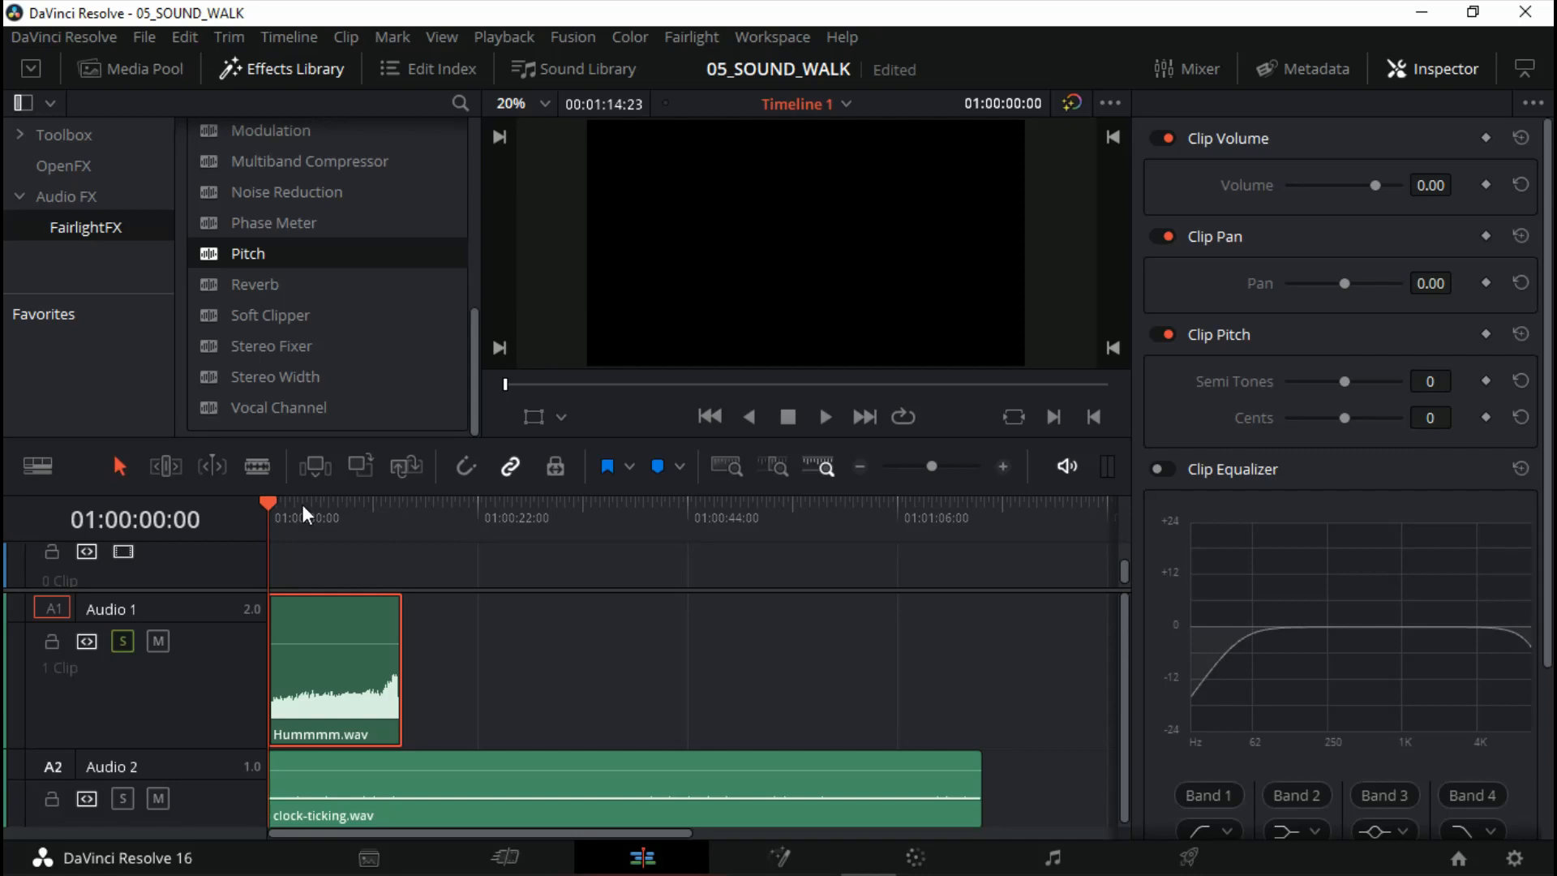
key("space")
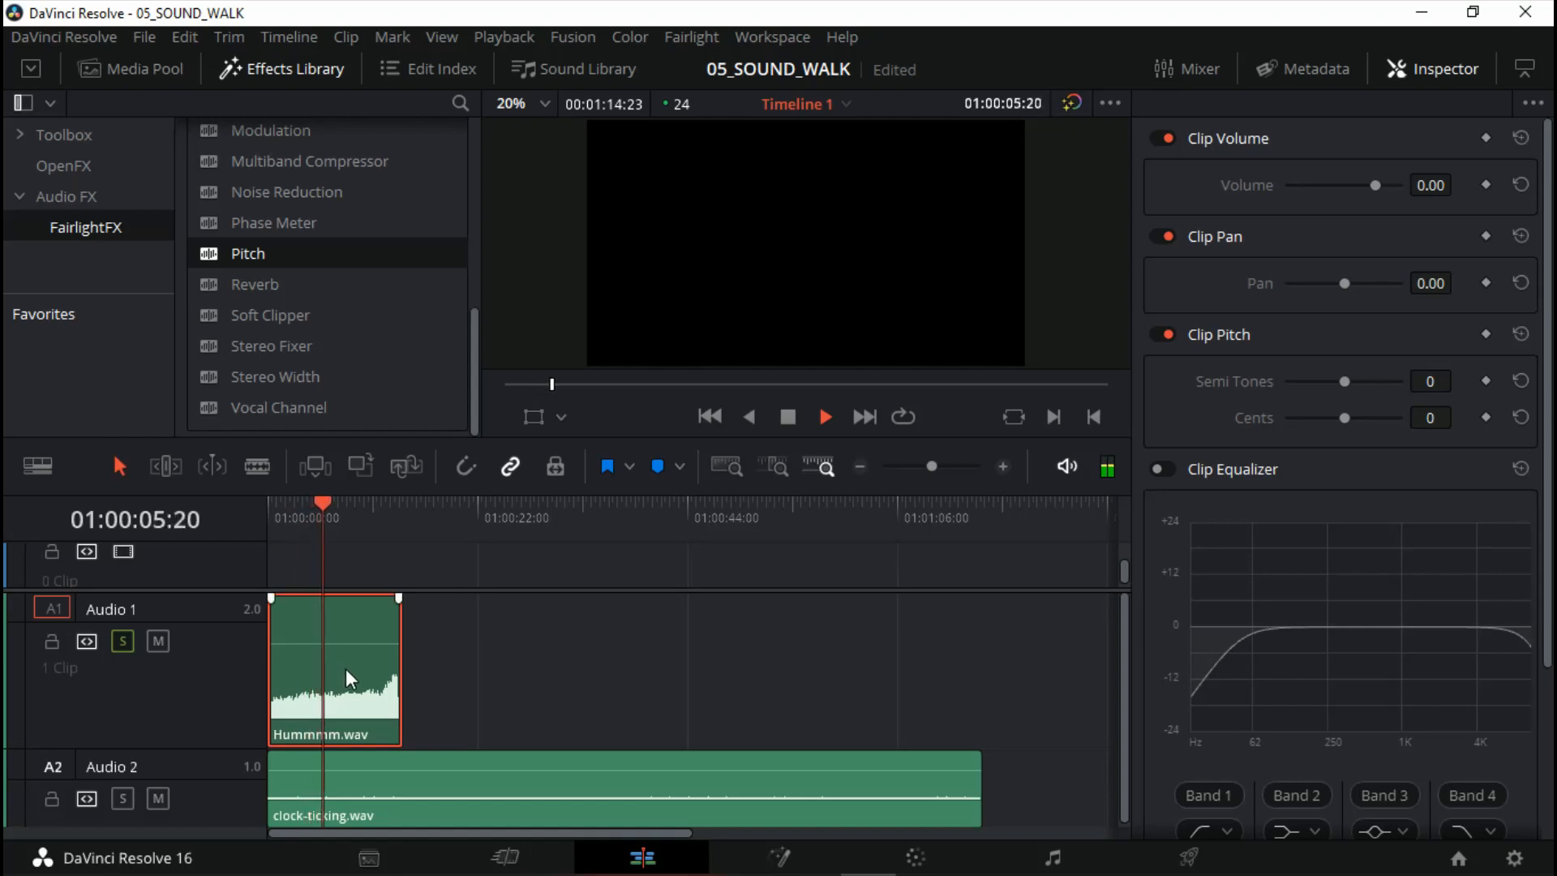
key("space")
scroll(334, 705, "down", 1)
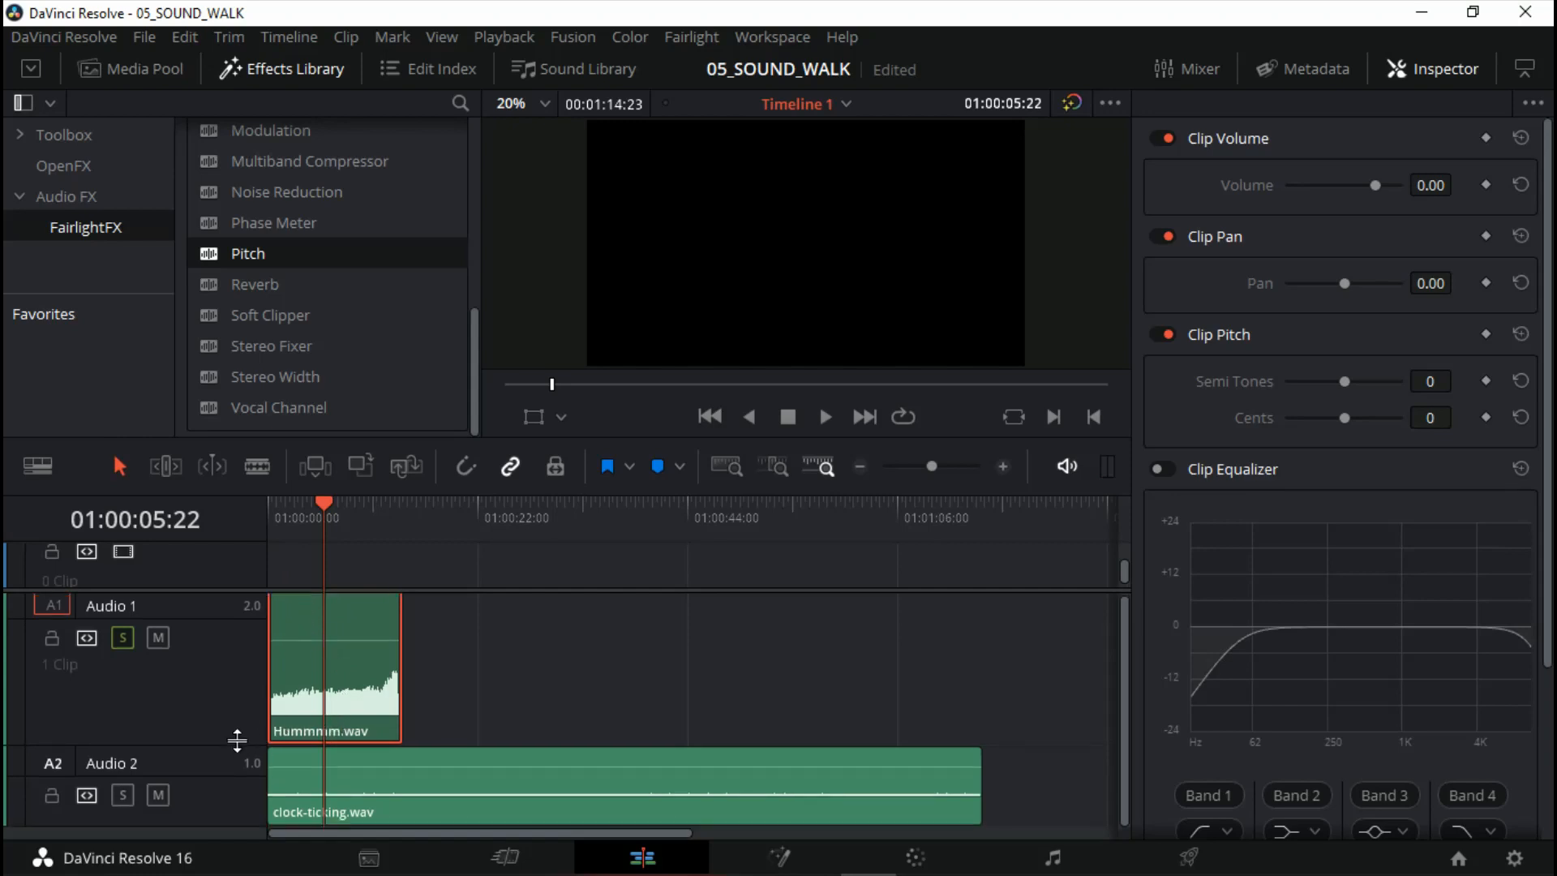
left_click_drag(236, 739, 237, 646)
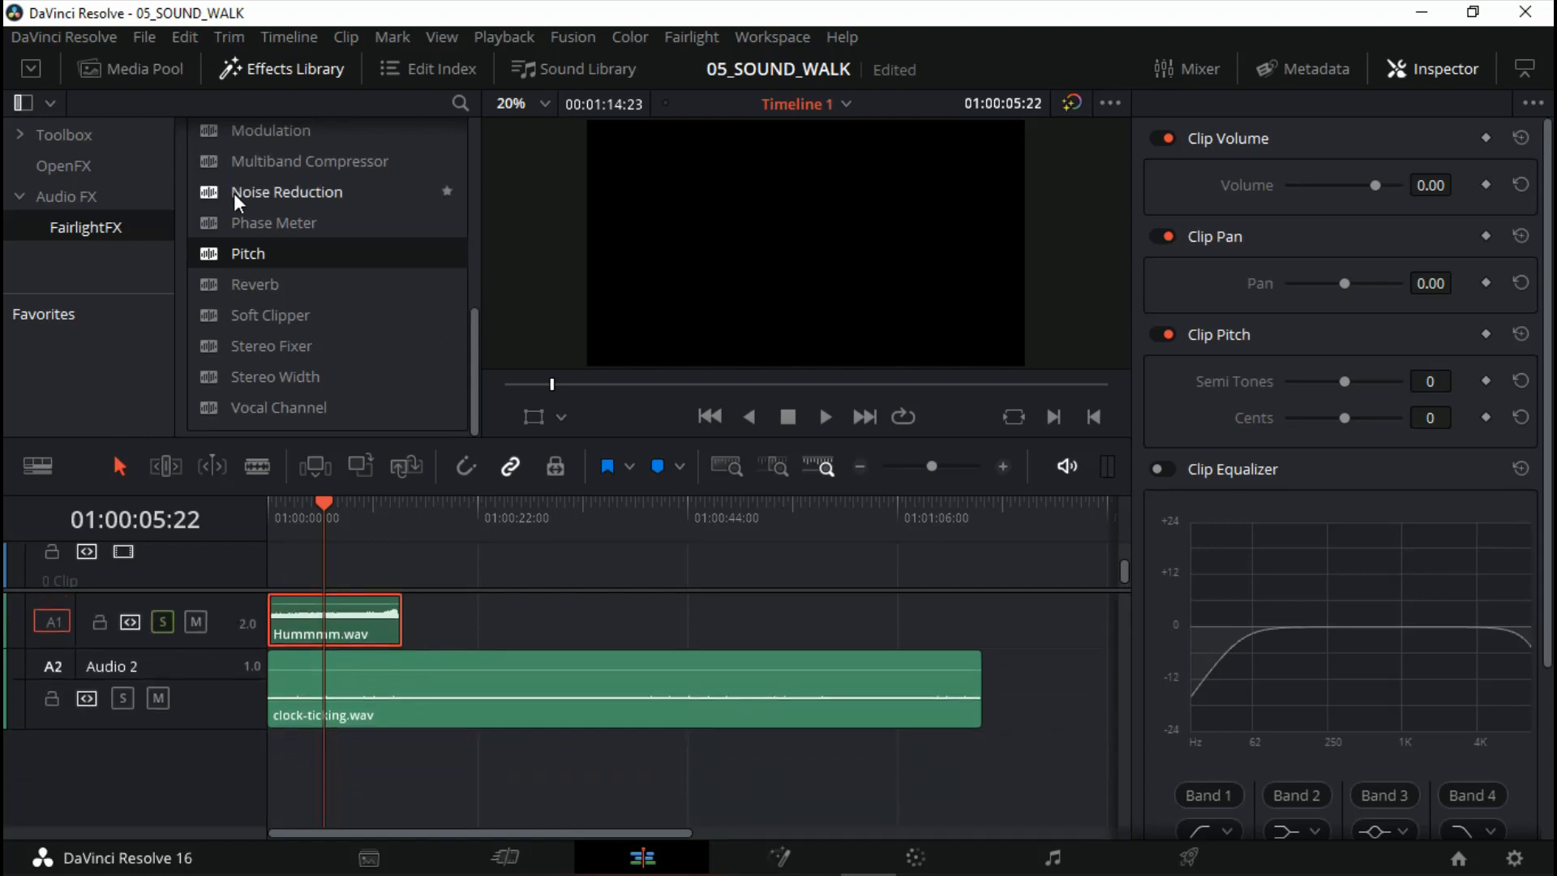
Place PewPew.wav from the SOUNDS bin at the timeline start on a new track below Audio 2, and solo that track instead of Audio 1
left_click(149, 65)
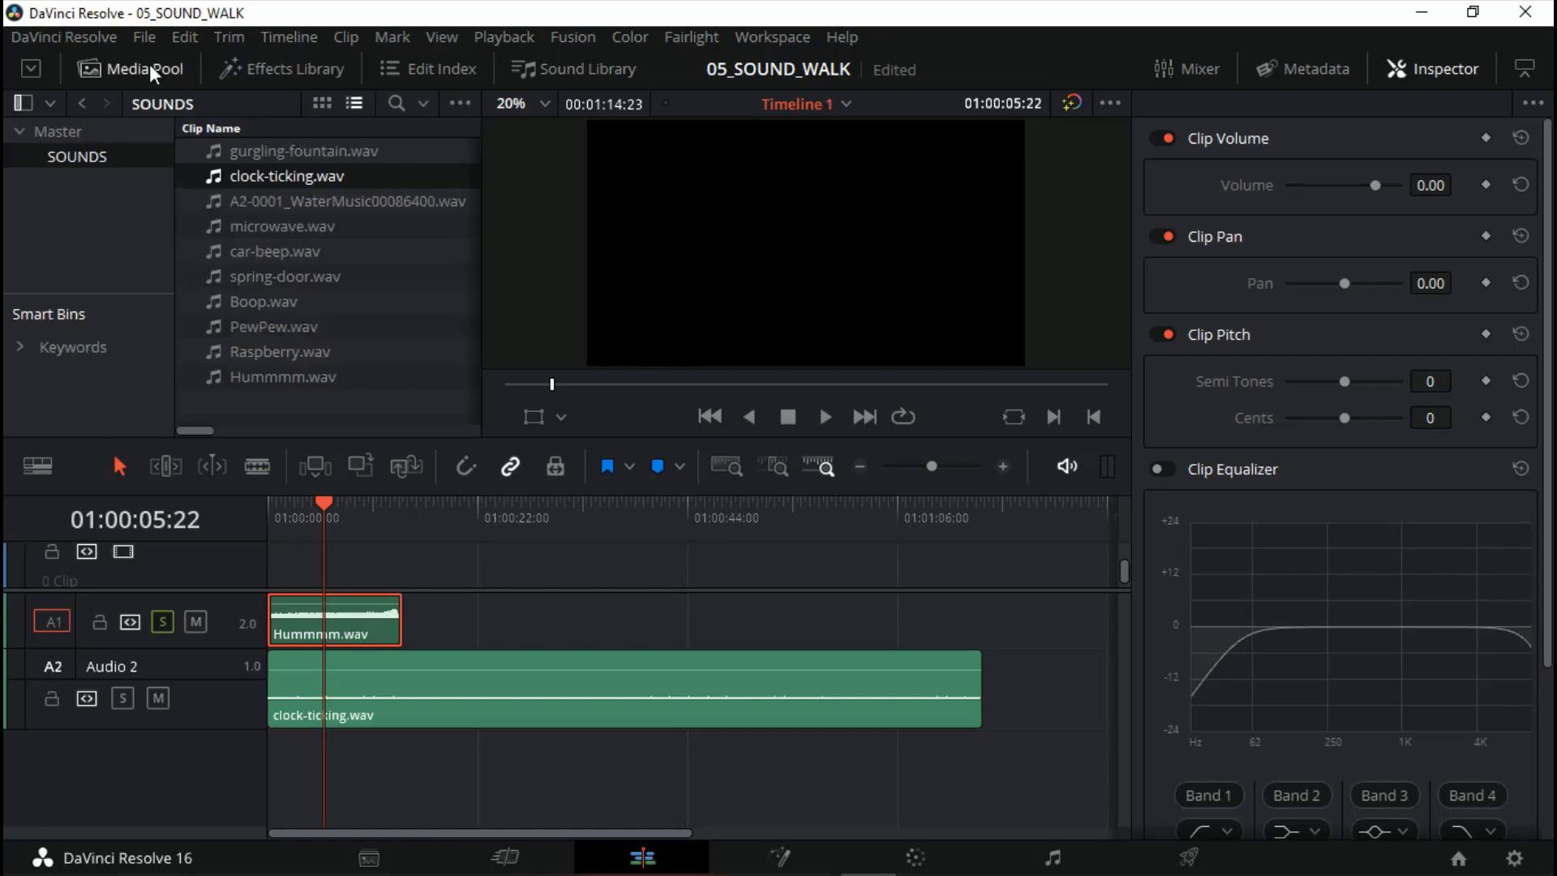
left_click(245, 322)
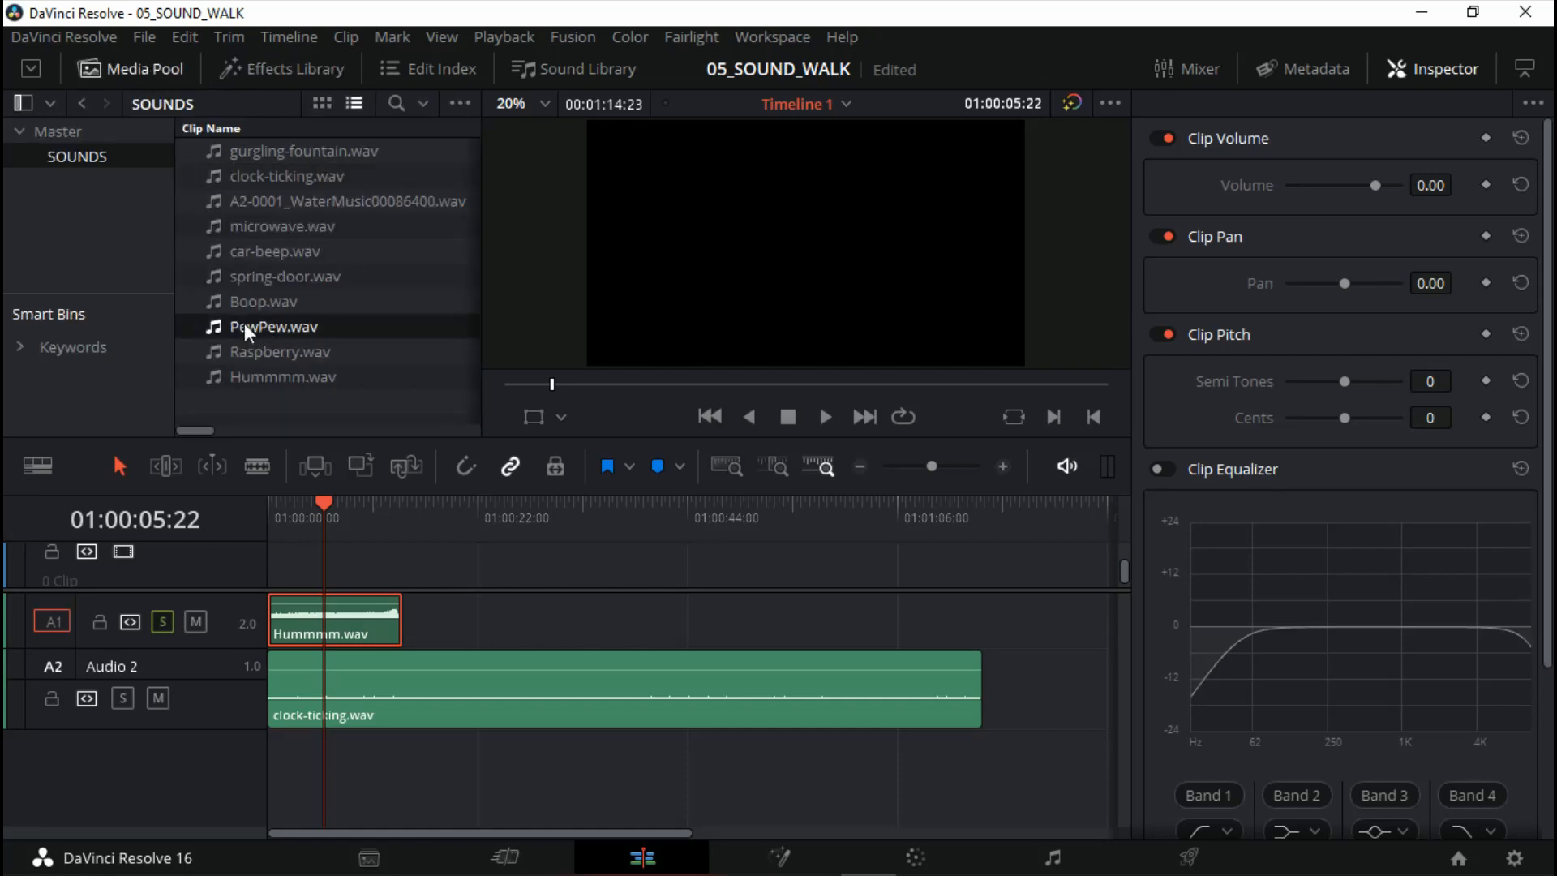
left_click_drag(217, 323, 265, 762)
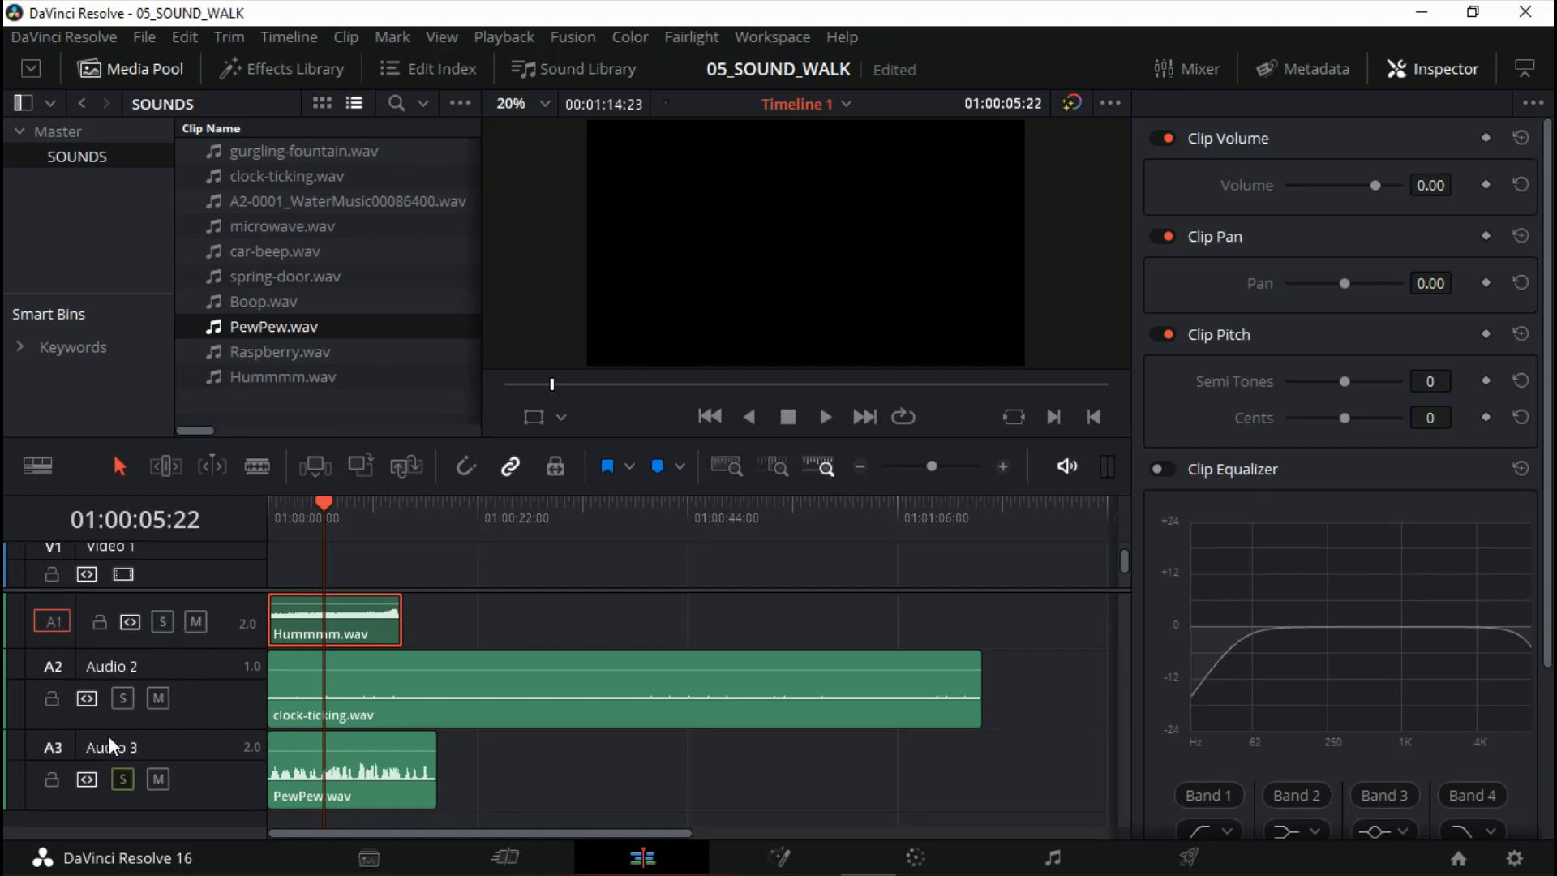
Listen to the PewPew.wav clip from the timeline start and return the playhead to the start
left_click(327, 503)
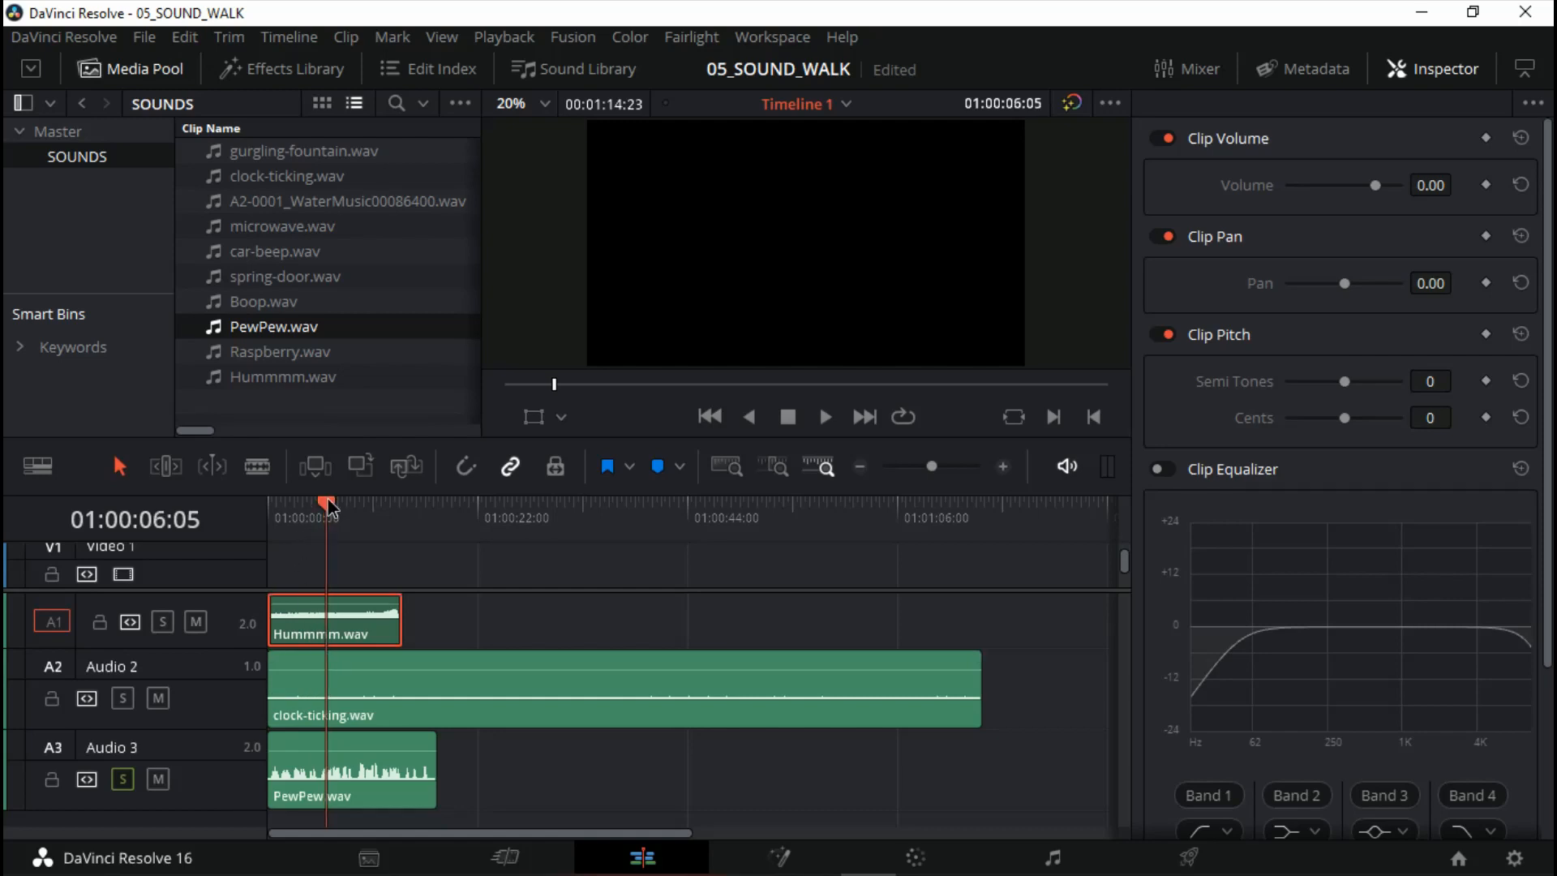
left_click_drag(328, 504, 227, 524)
key("space")
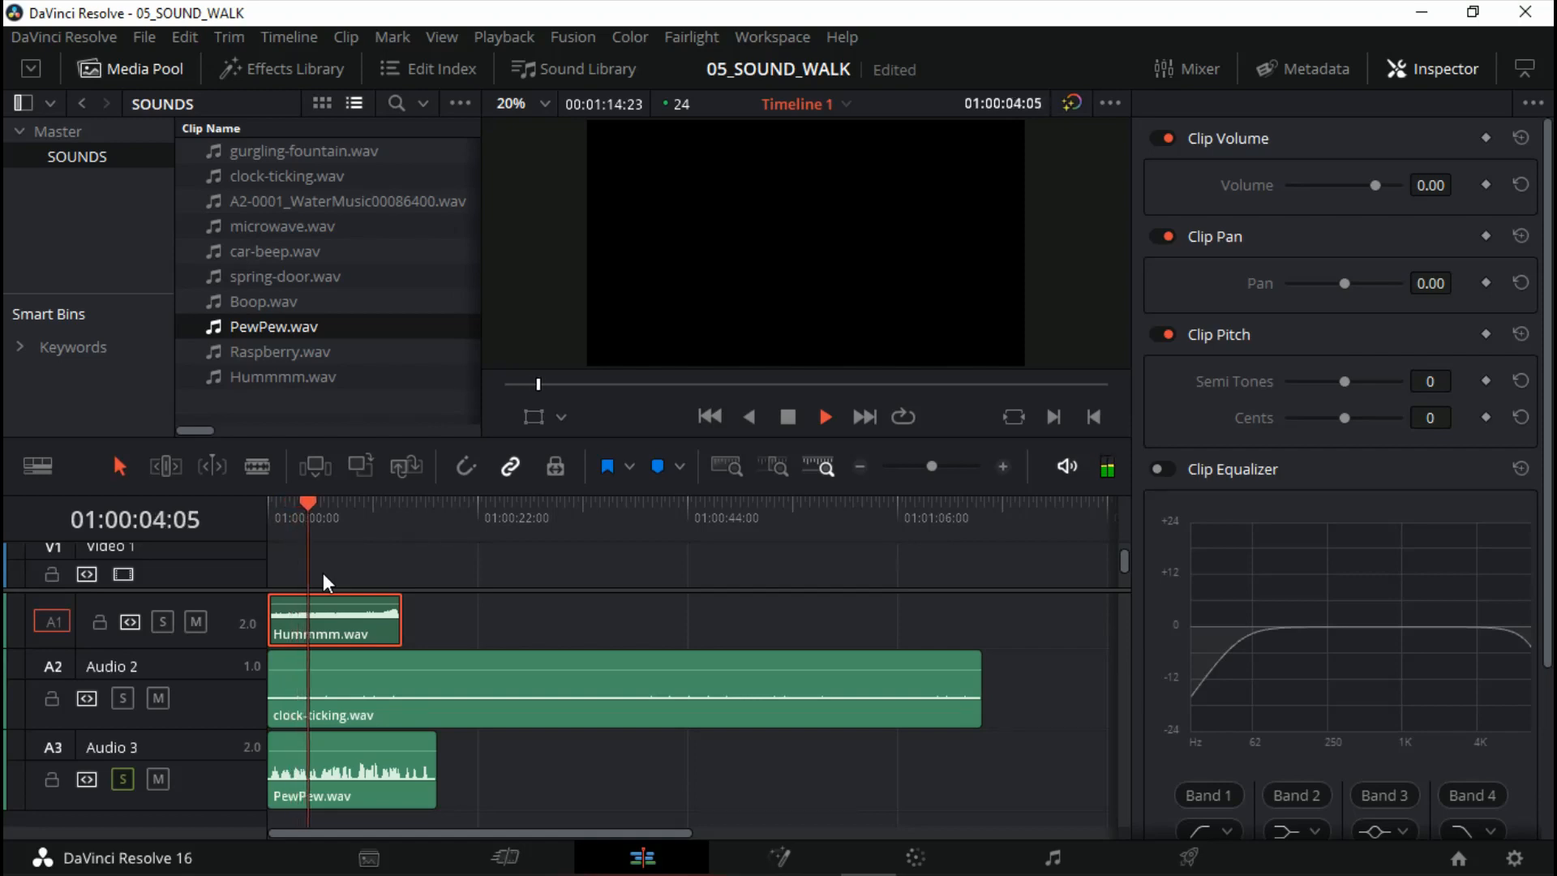
left_click(353, 785)
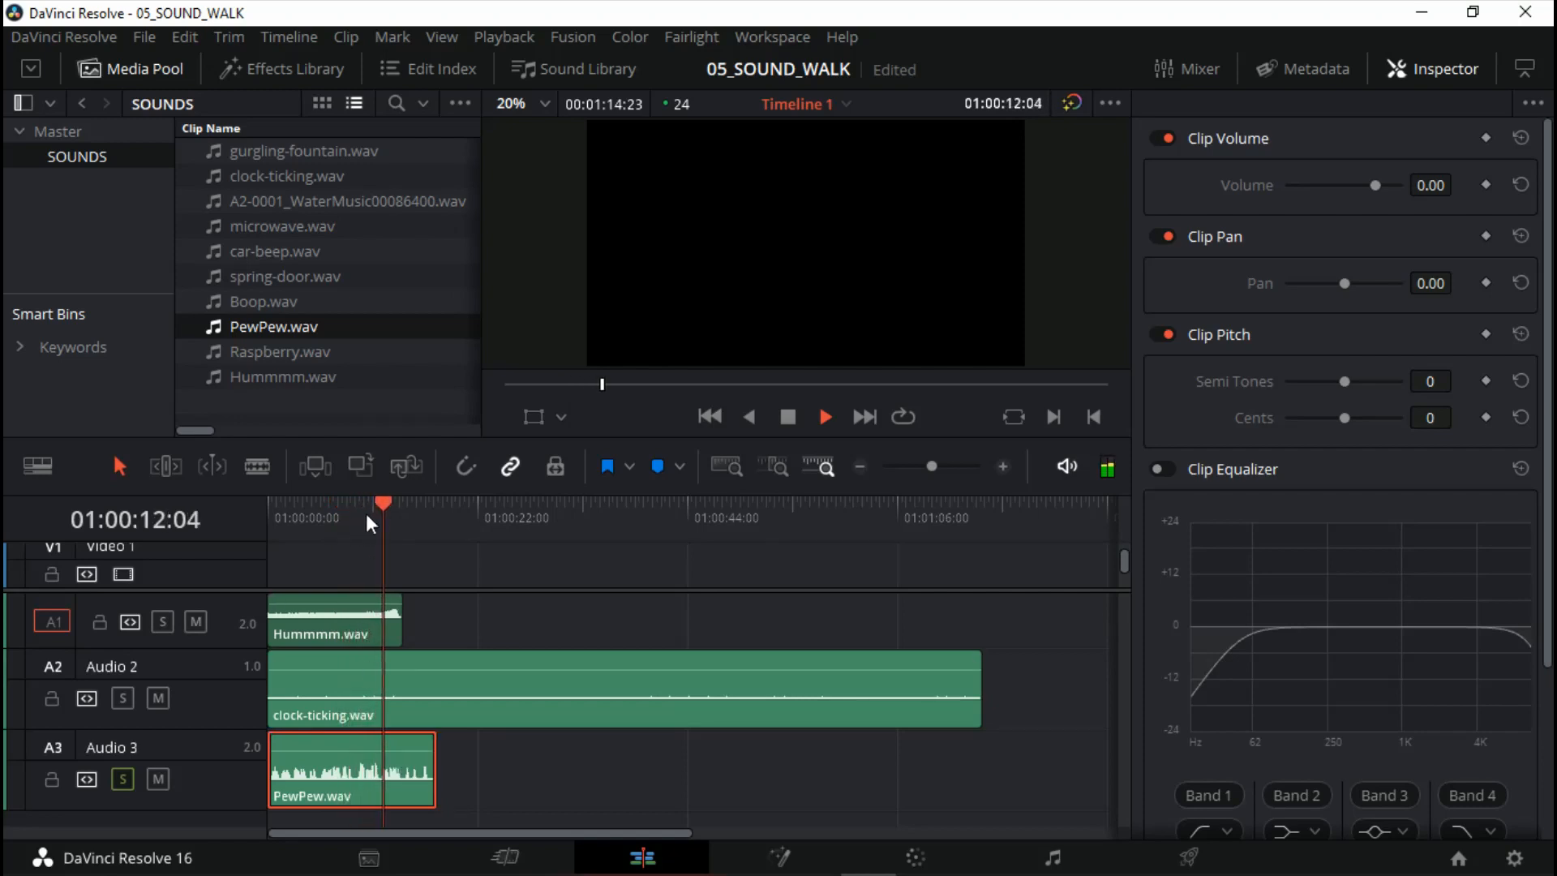
key("space")
left_click_drag(387, 505, 231, 544)
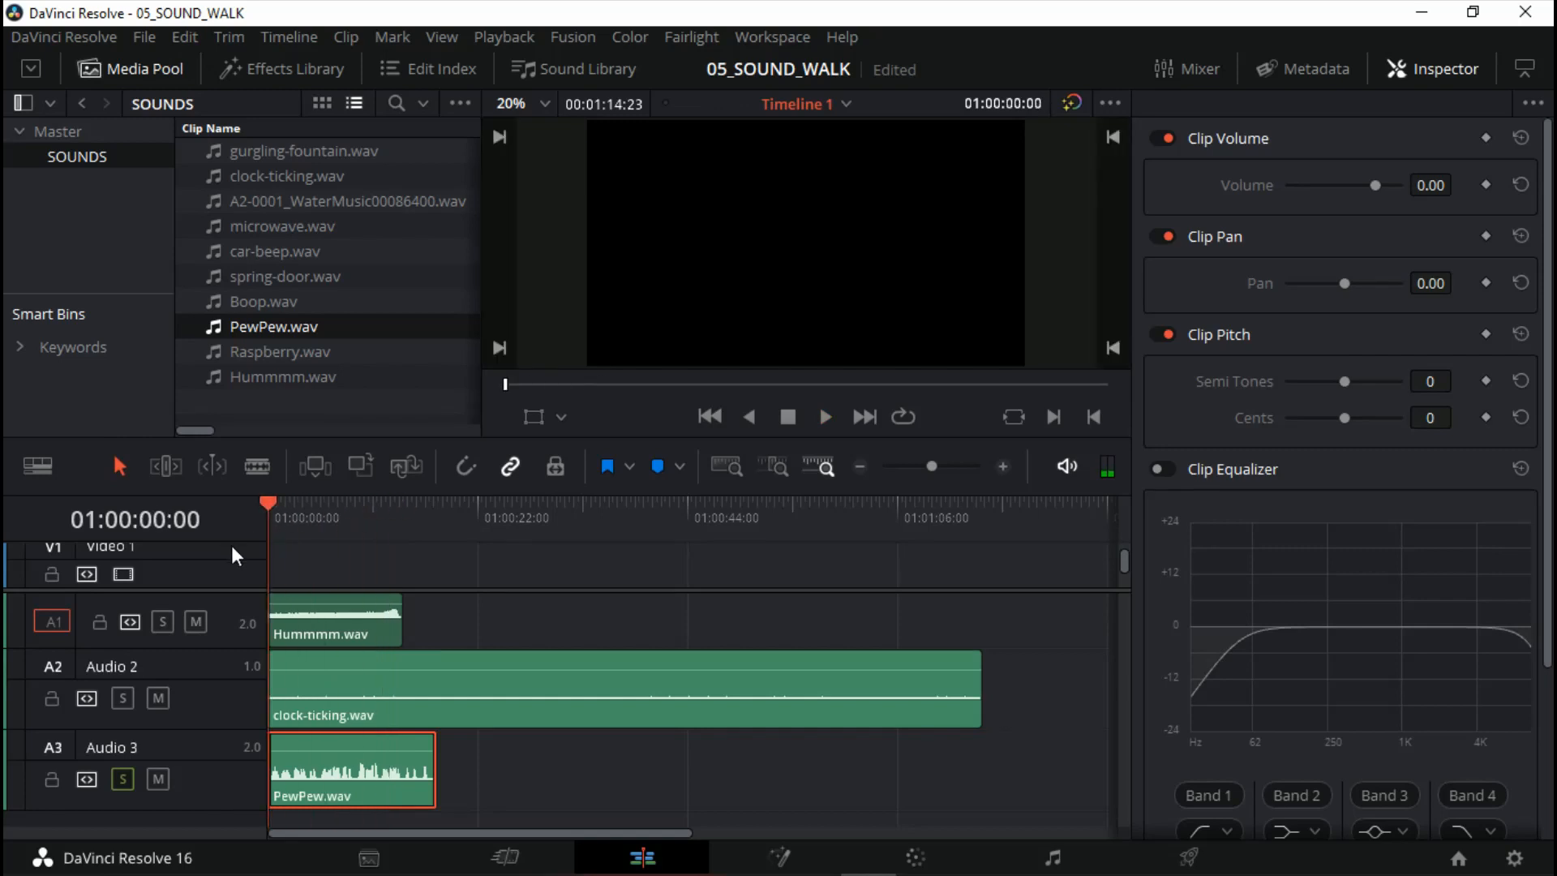
Reverse the PewPew.wav clip at 100% speed with pitch correction left on and play it
right_click(318, 776)
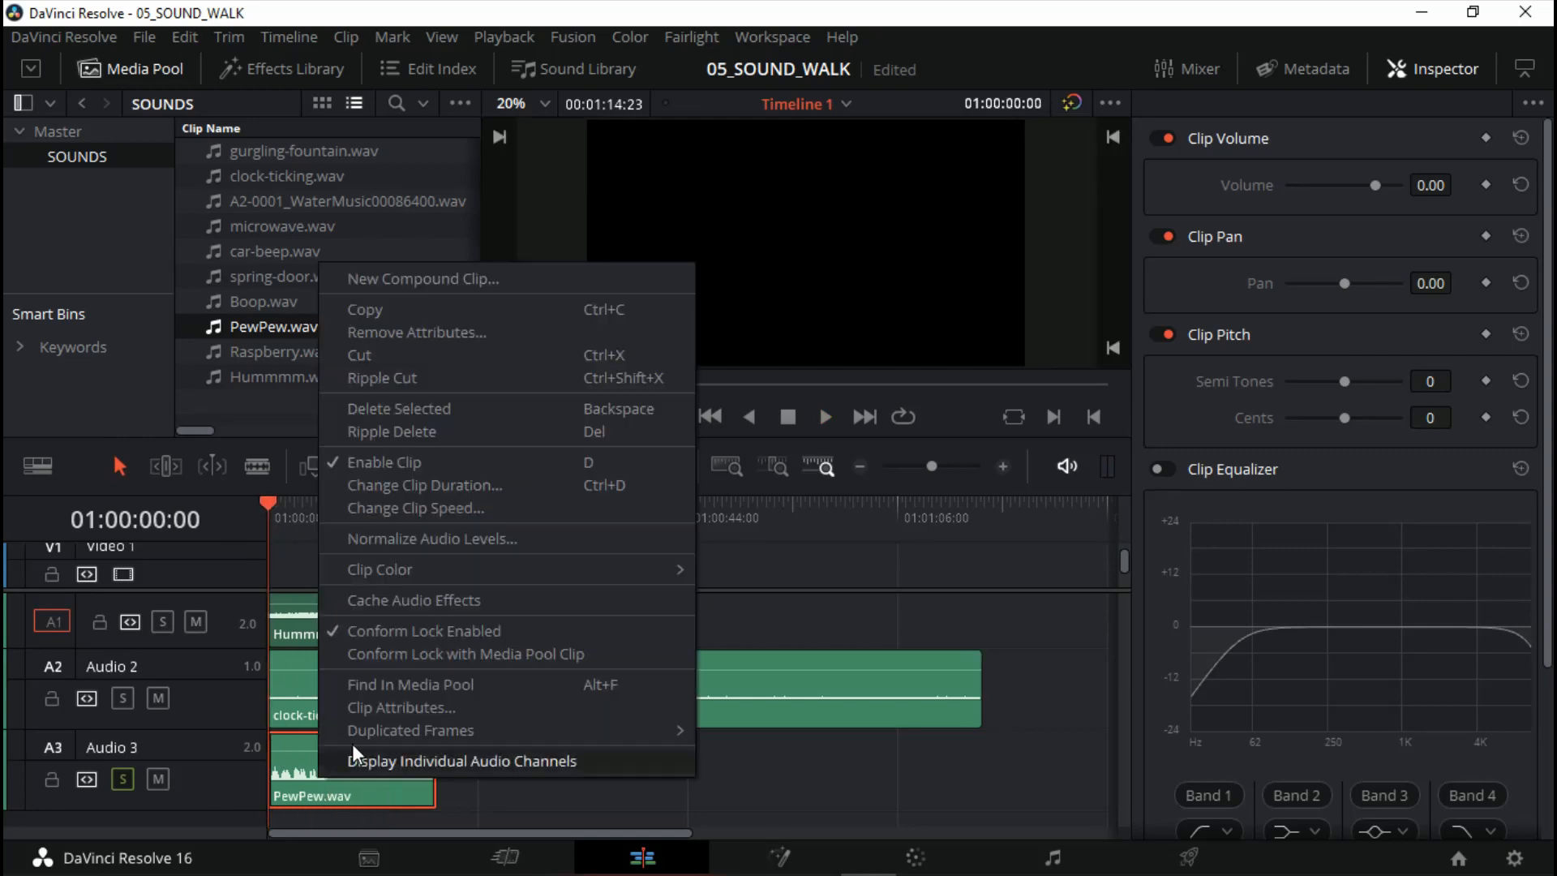
left_click(420, 507)
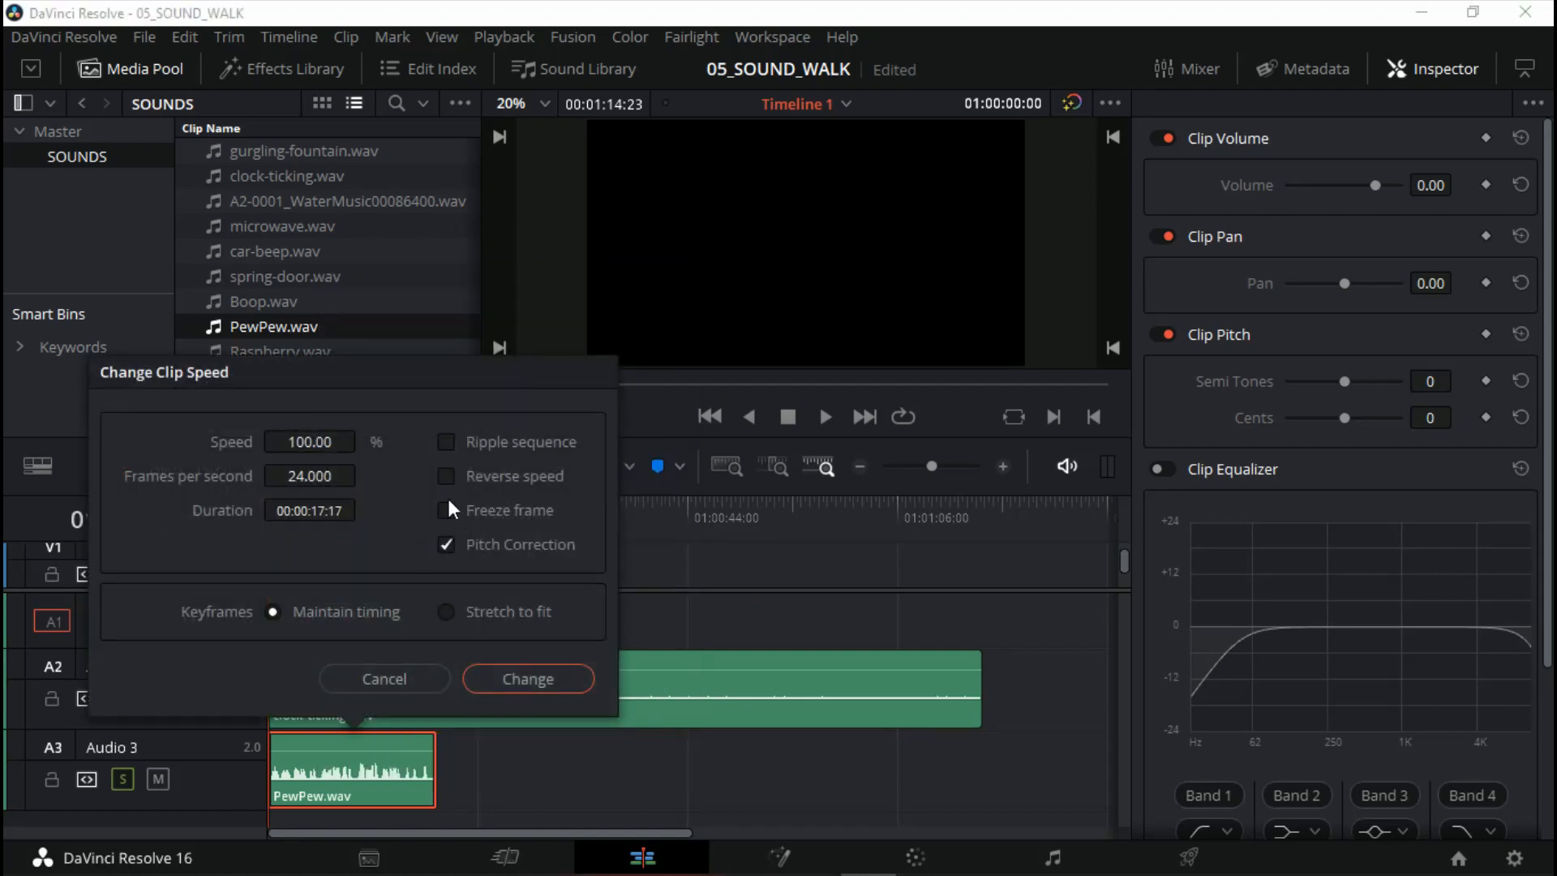
left_click(446, 477)
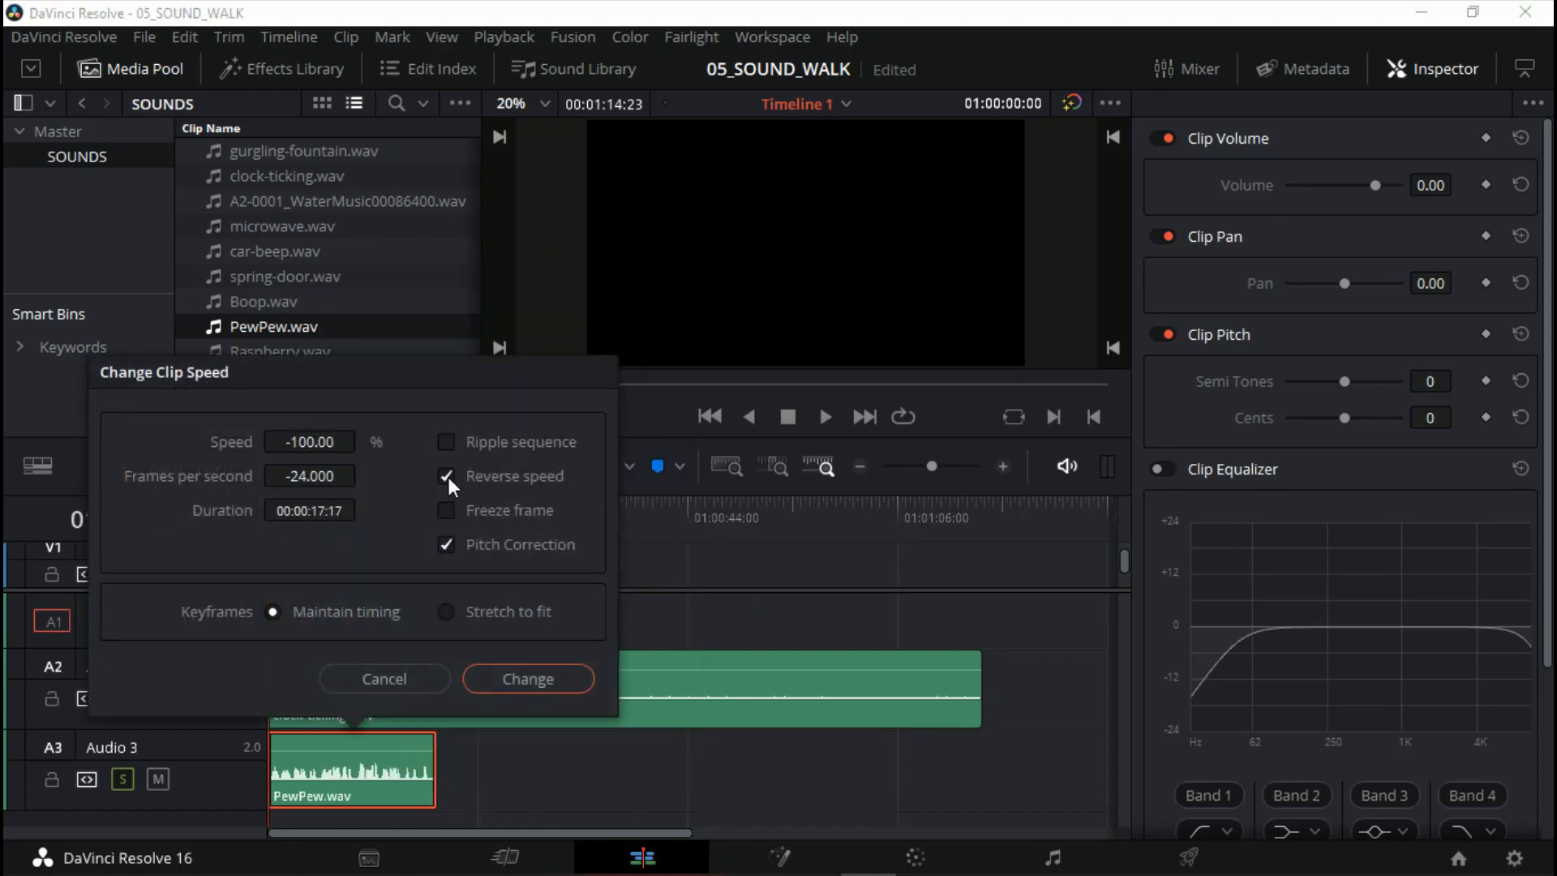
left_click(528, 679)
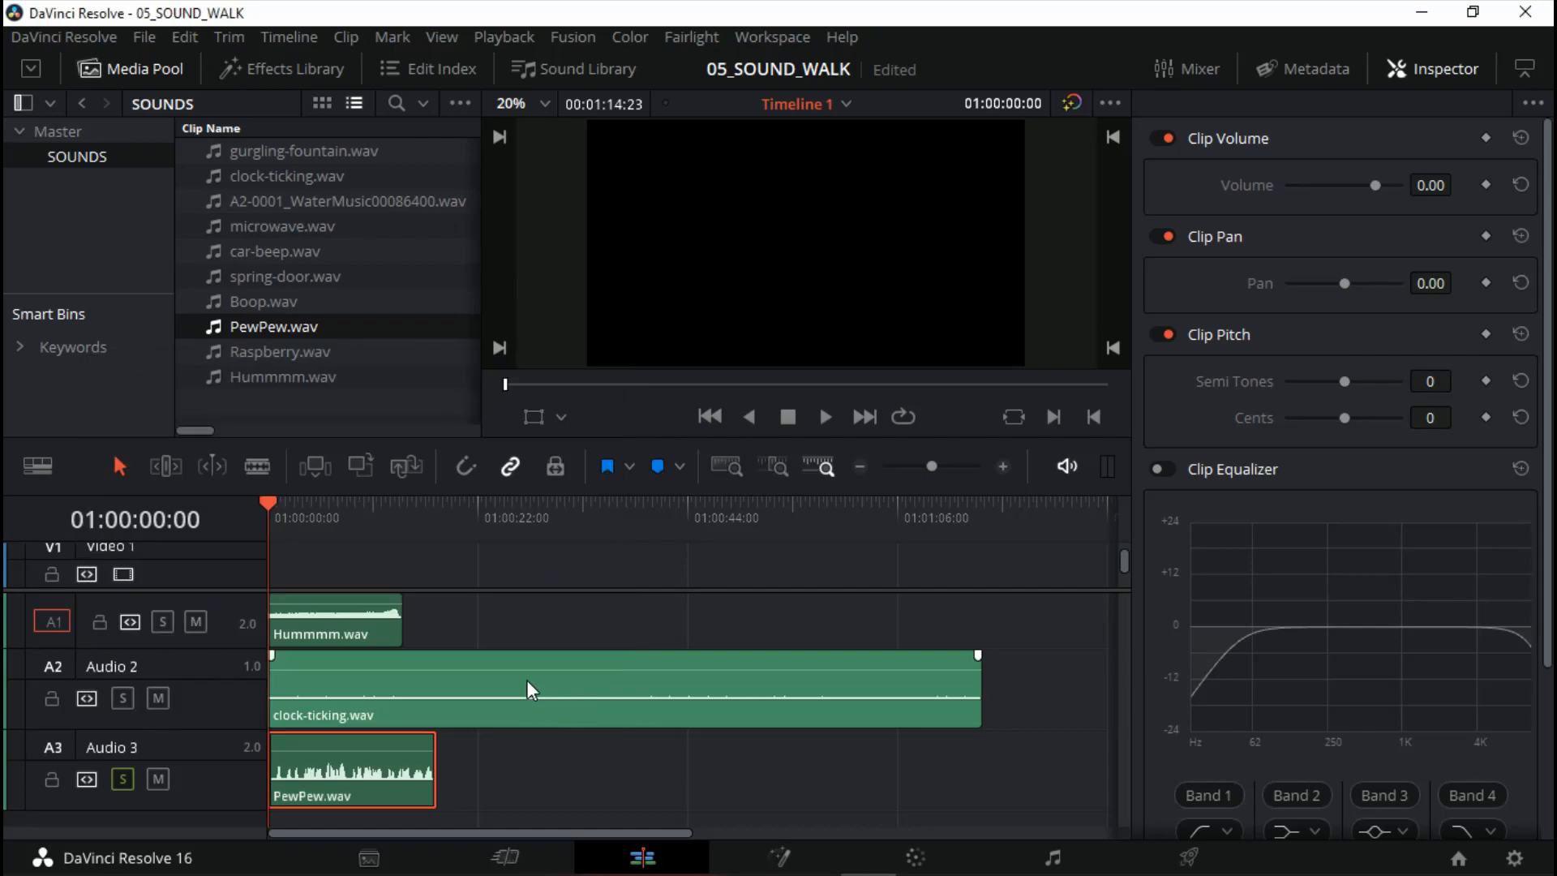
key("space")
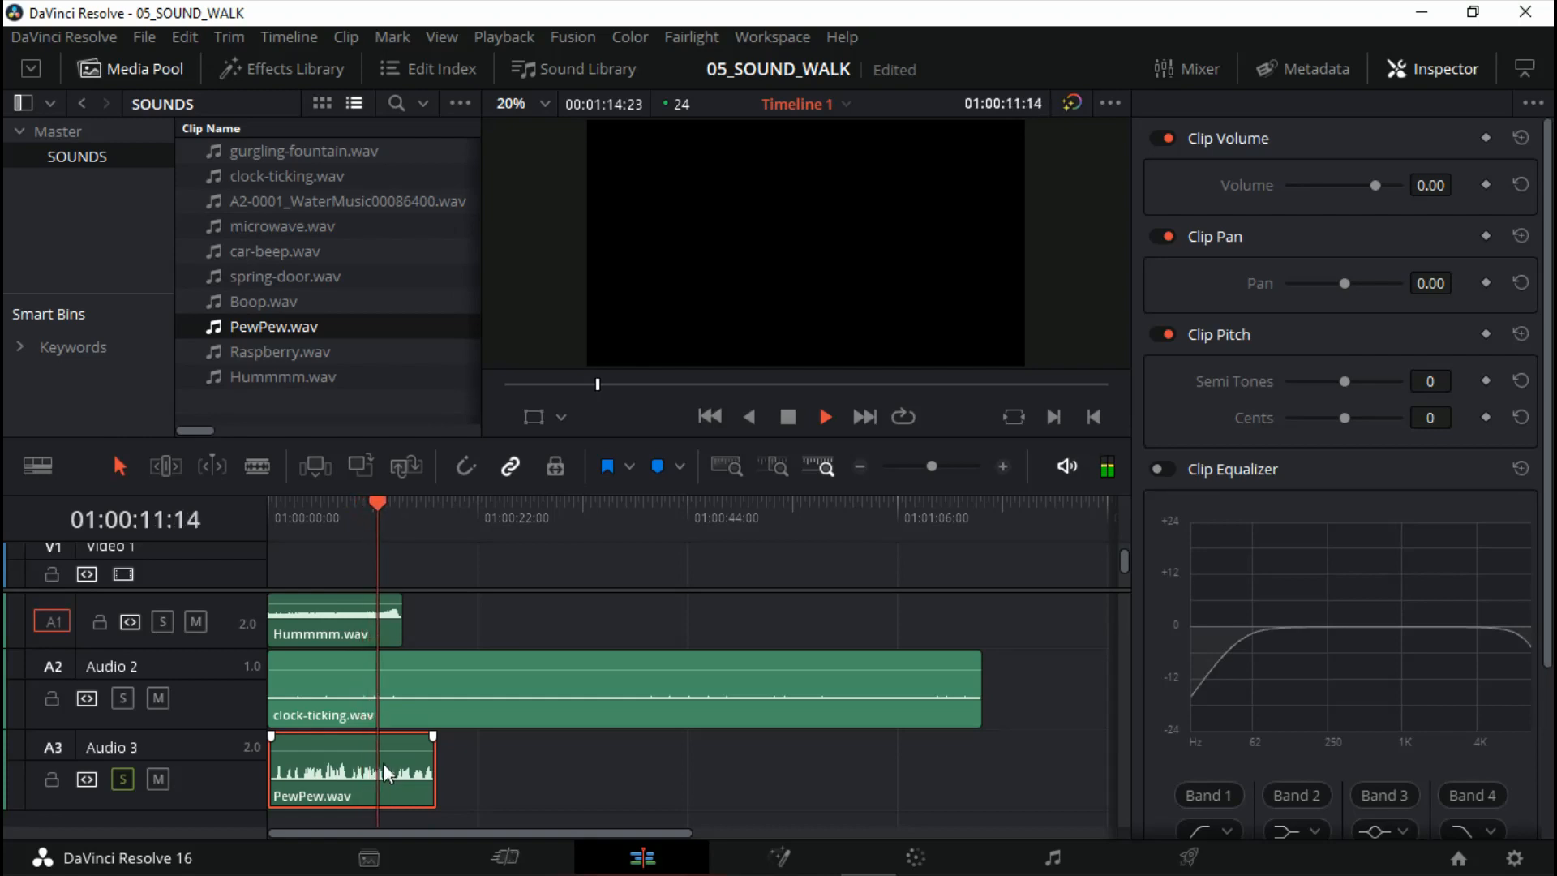
key("space")
right_click(351, 767)
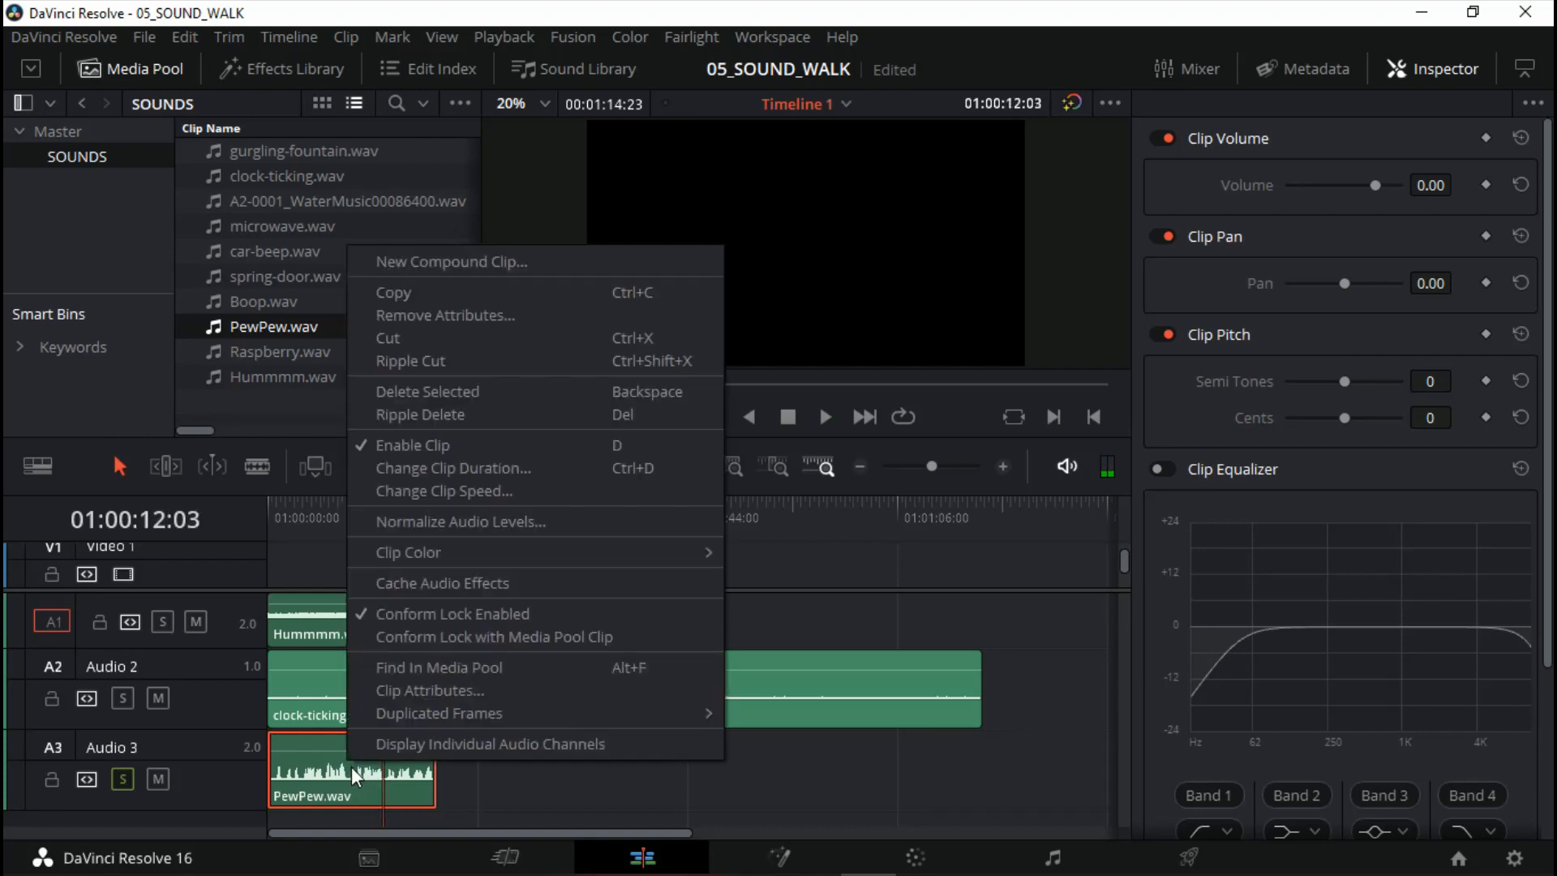
left_click(438, 468)
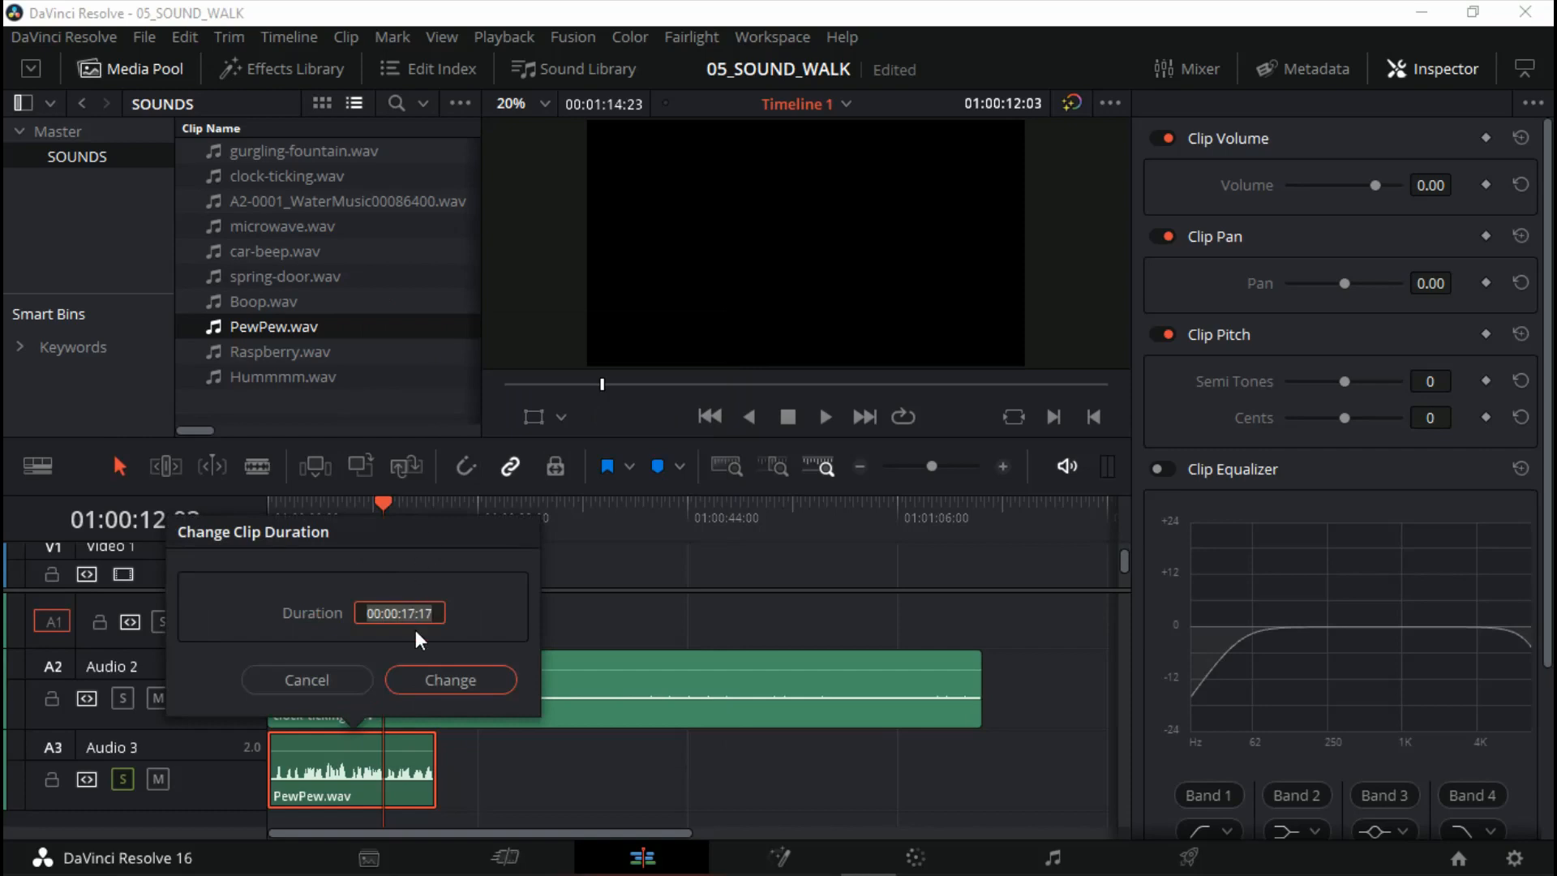
left_click(330, 686)
Set the speed of the reversed PewPew.wav clip to -75%, keeping pitch correction on
right_click(341, 771)
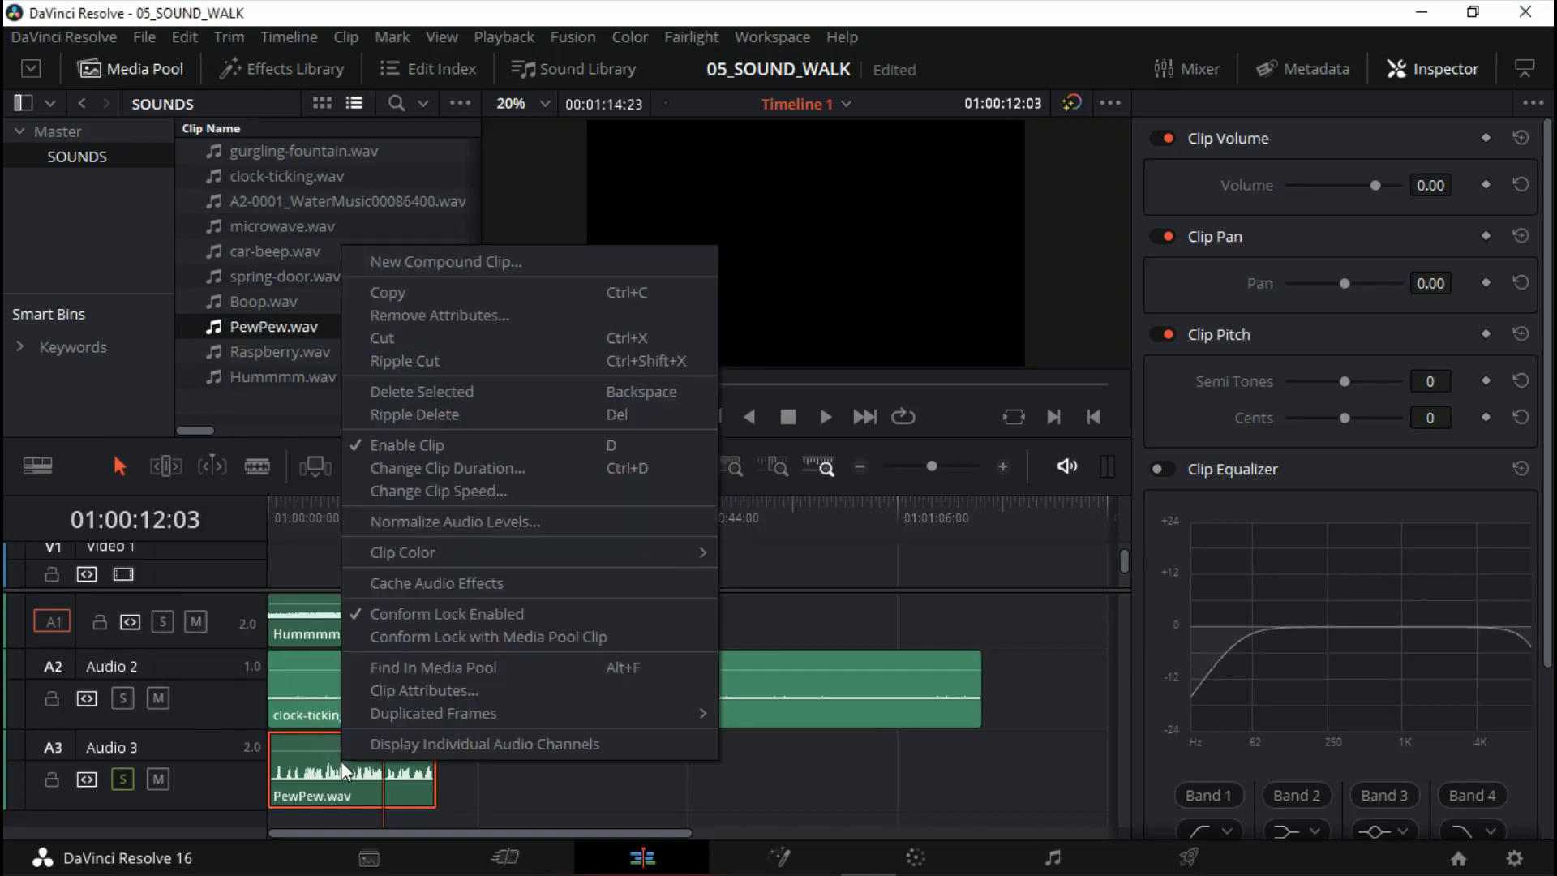
left_click(445, 486)
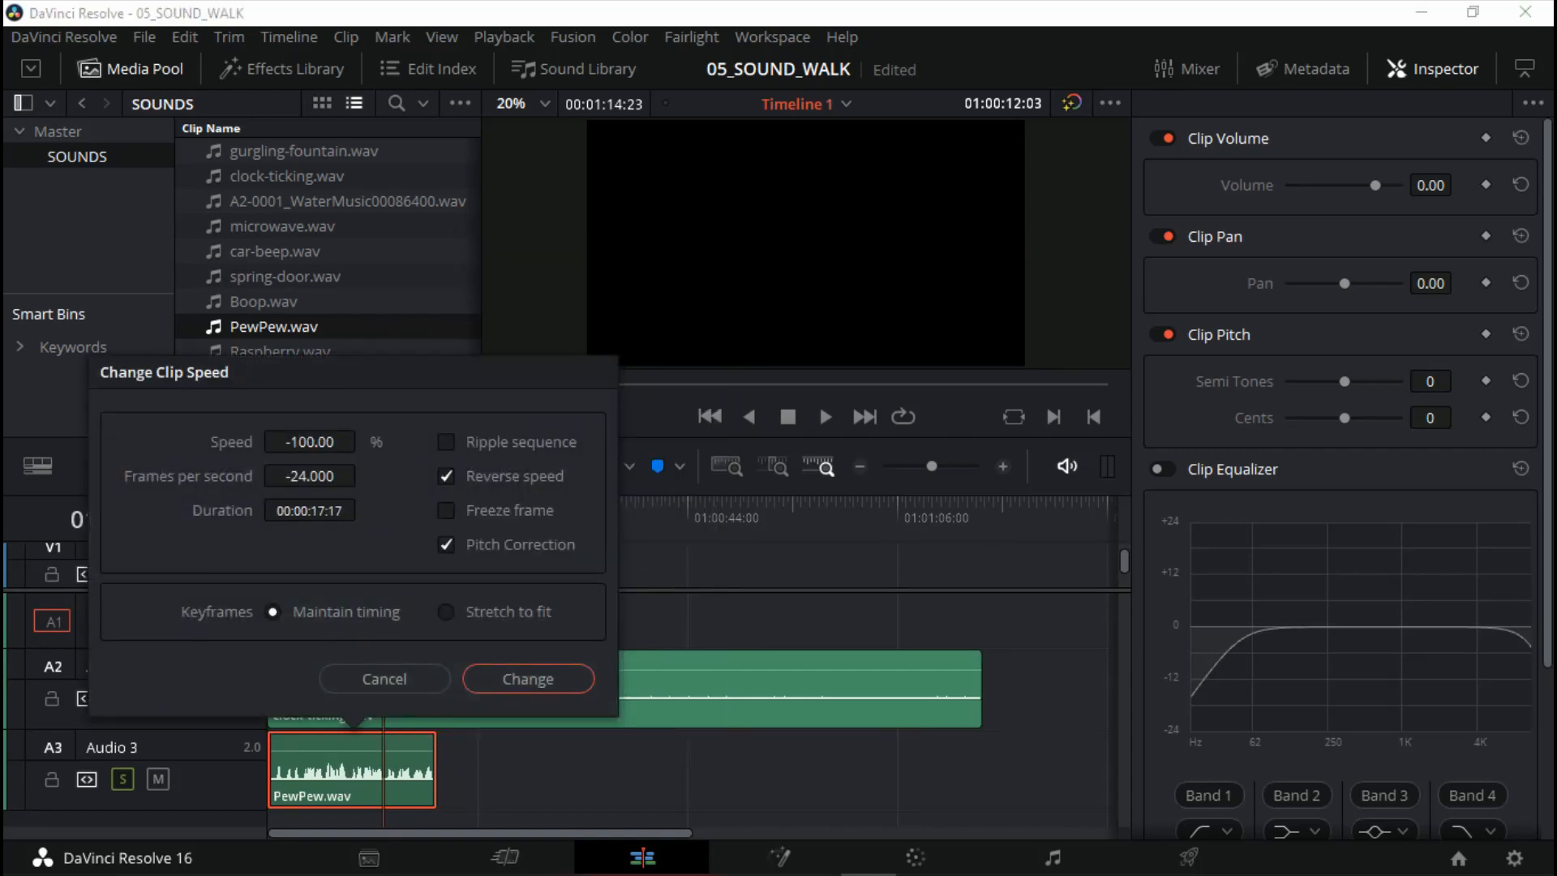
type("-75")
key("Return")
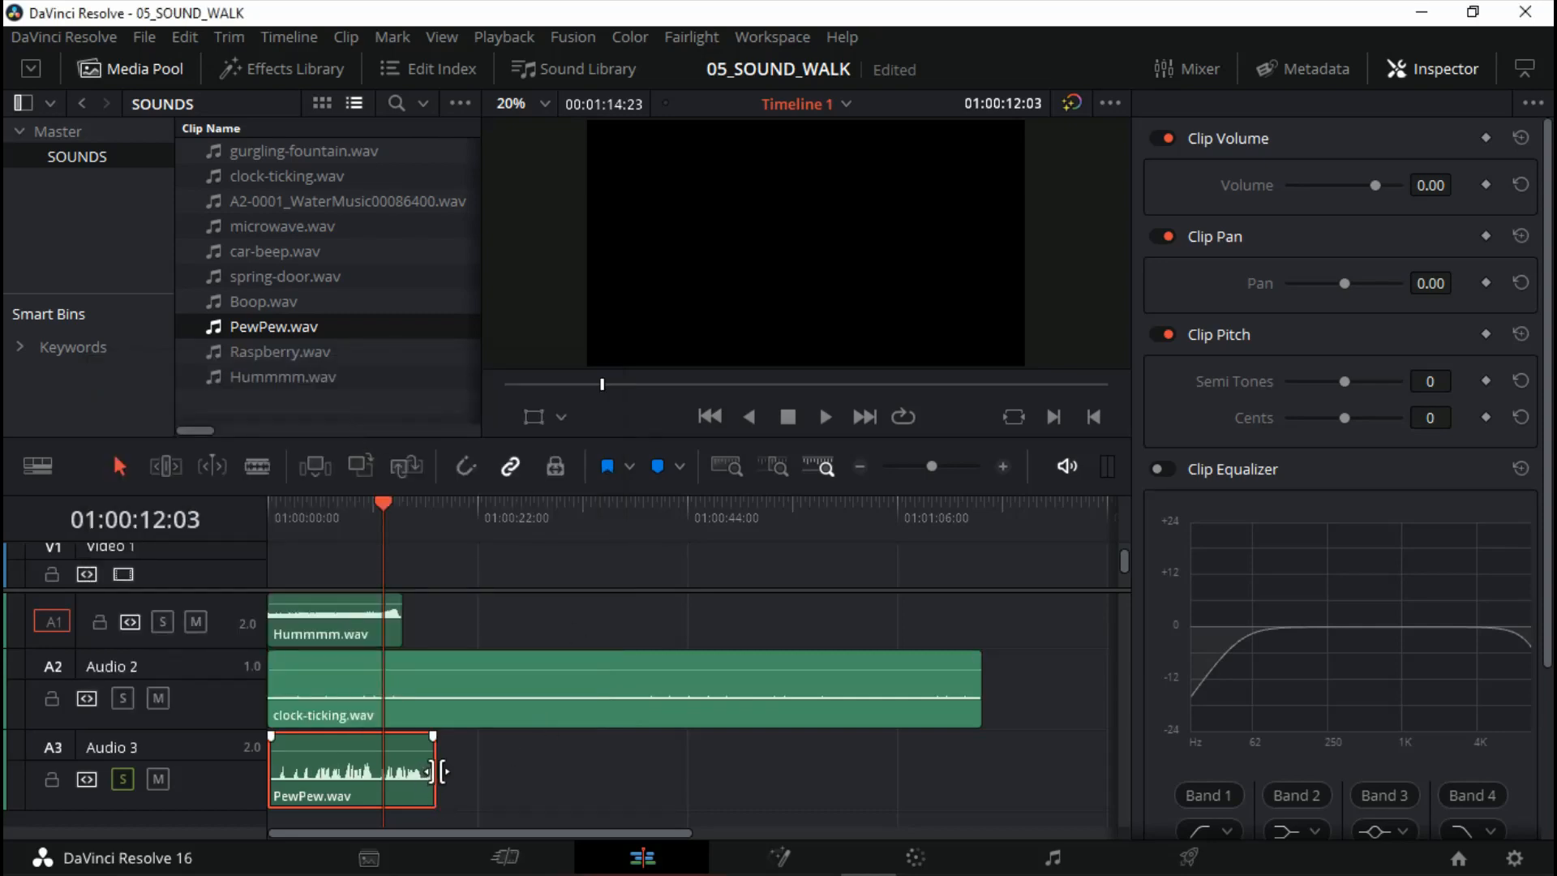
Extend the end of the slowed PewPew.wav clip to its full length, play it and return the playhead to the timeline start
left_click_drag(434, 770, 493, 765)
key("space")
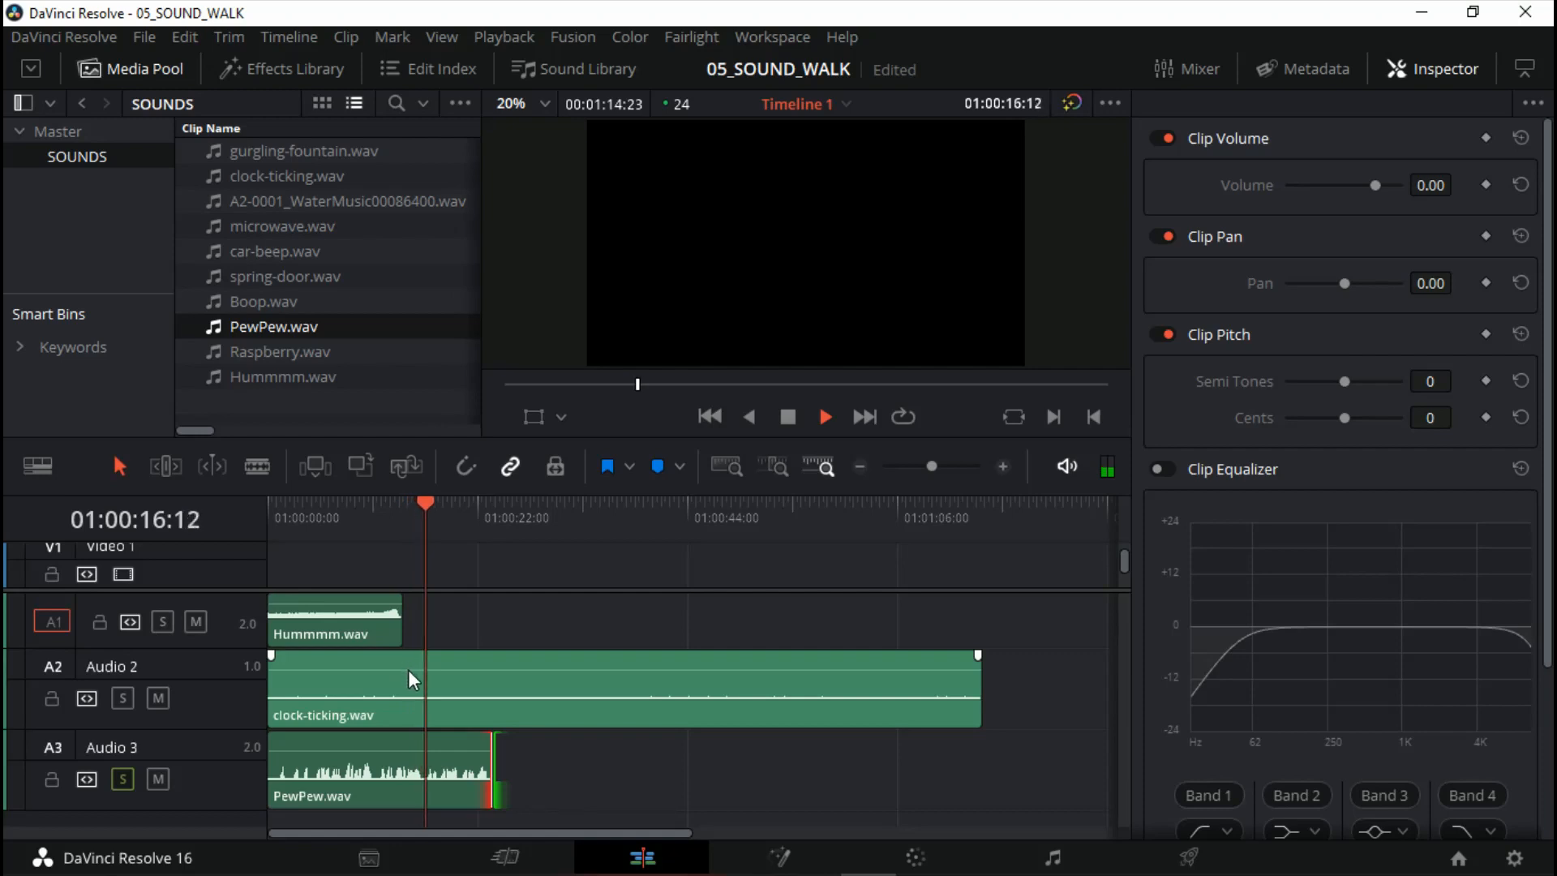
left_click_drag(427, 509, 279, 536)
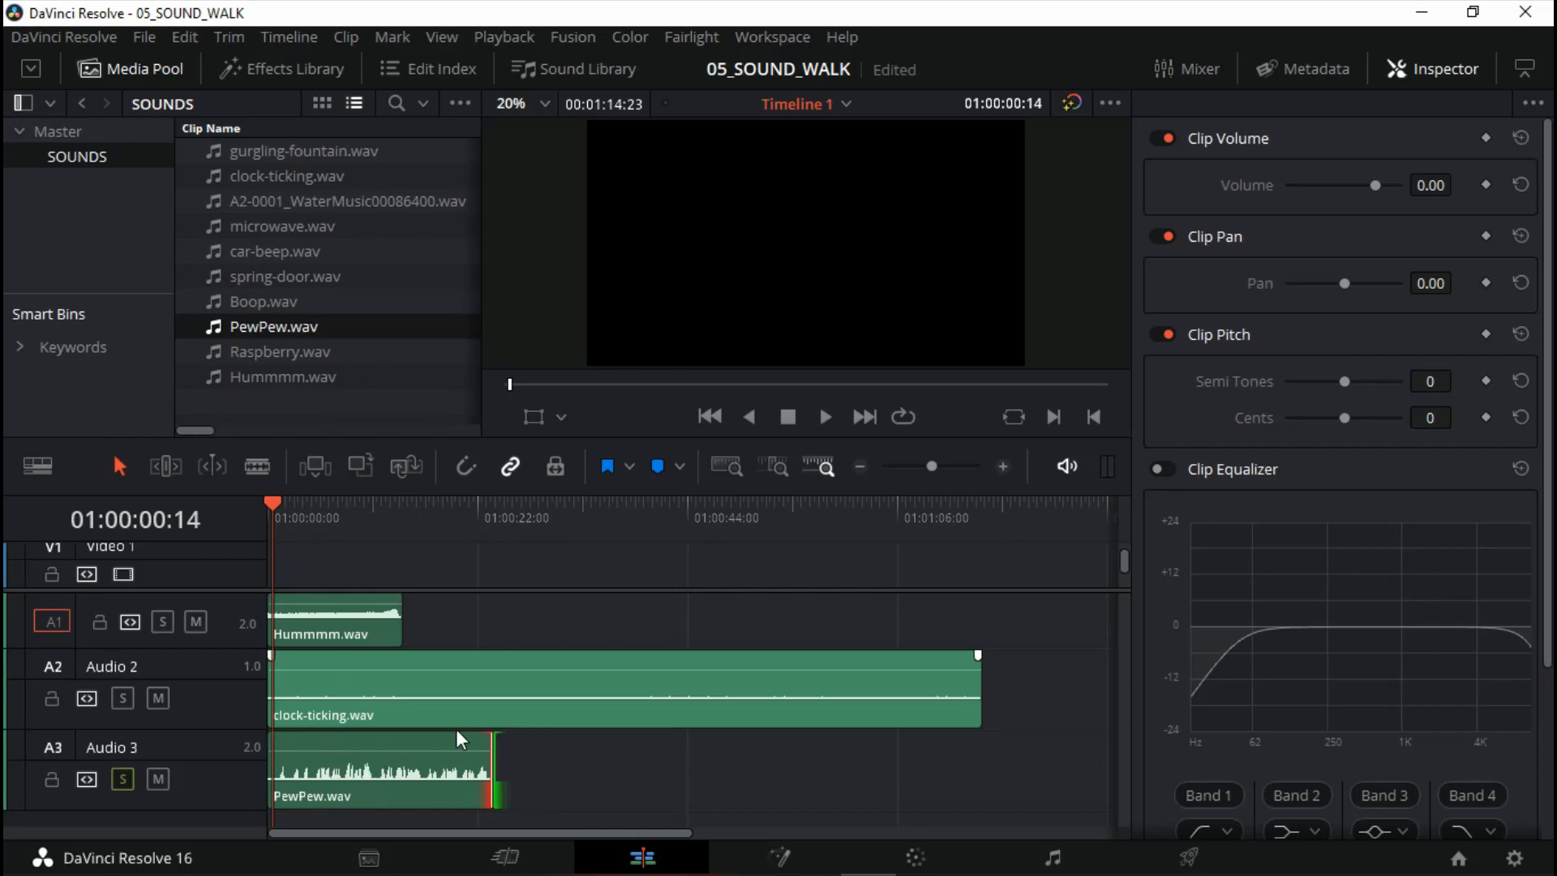
Apply the FairlightFX Reverb effect to the PewPew.wav clip on Audio 3 and move its settings window aside
left_click(405, 761)
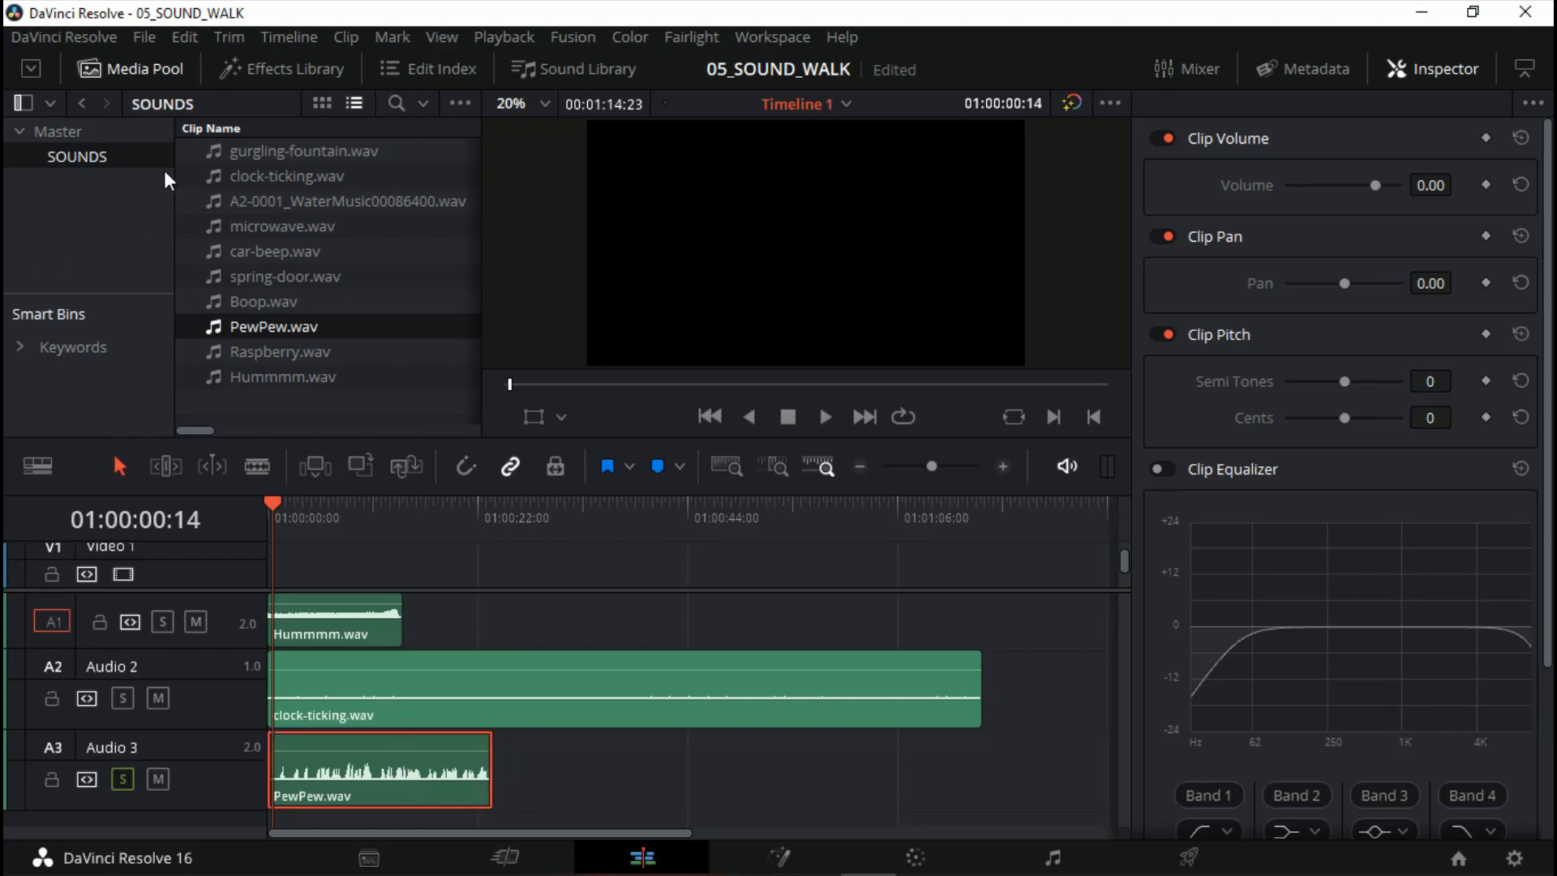
left_click(280, 68)
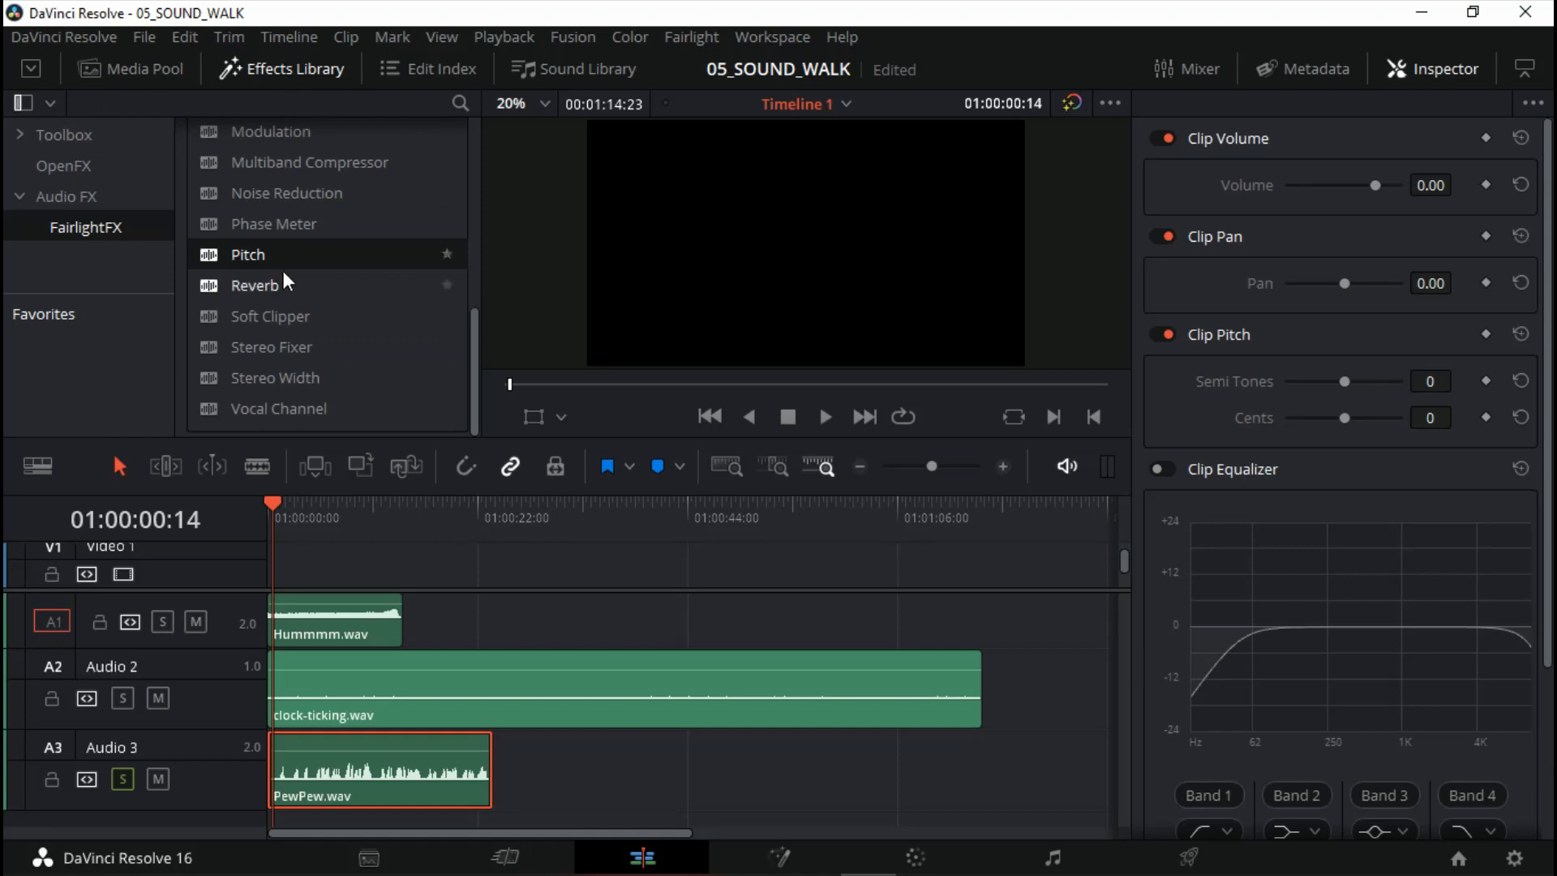
left_click_drag(260, 285, 351, 756)
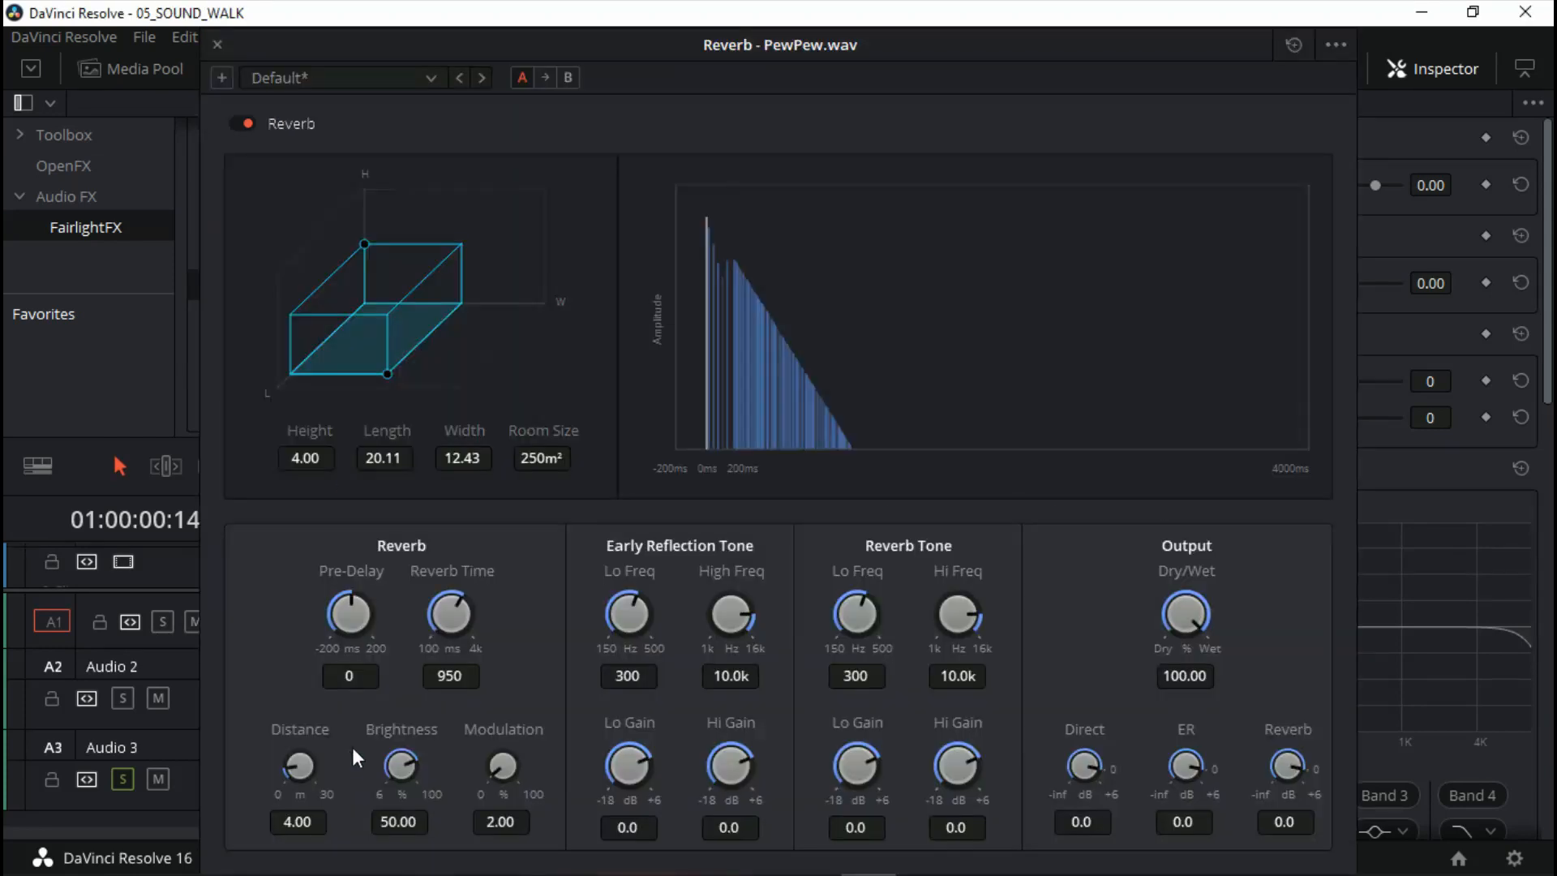
left_click_drag(544, 45, 450, 41)
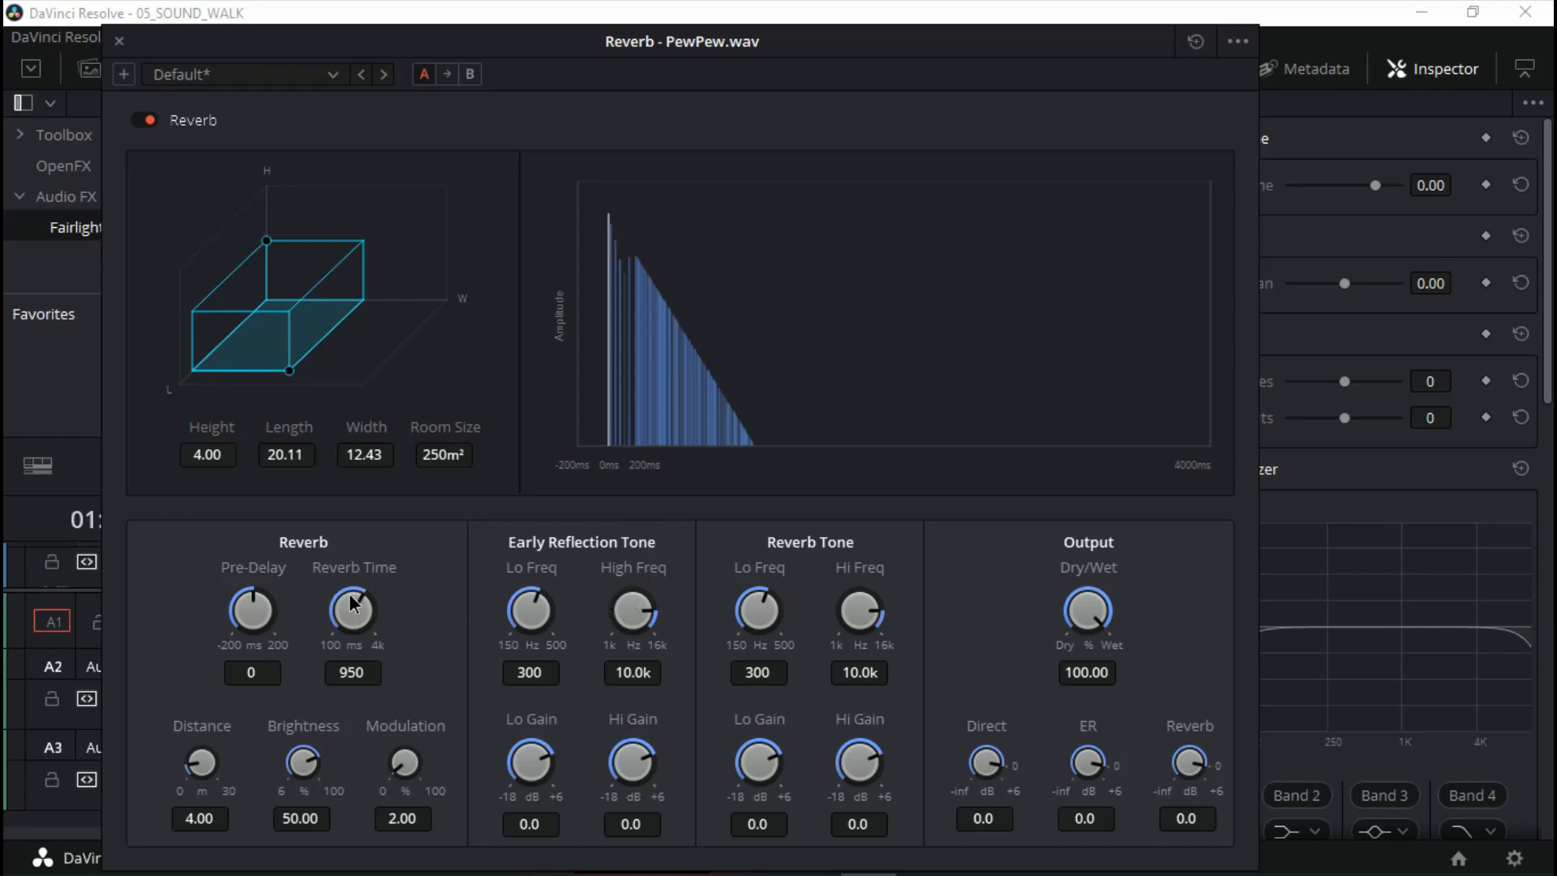
Set the reverb time to 4000 ms and enlarge the room to height 10, length 30 and width 40
left_click_drag(353, 594, 491, 582)
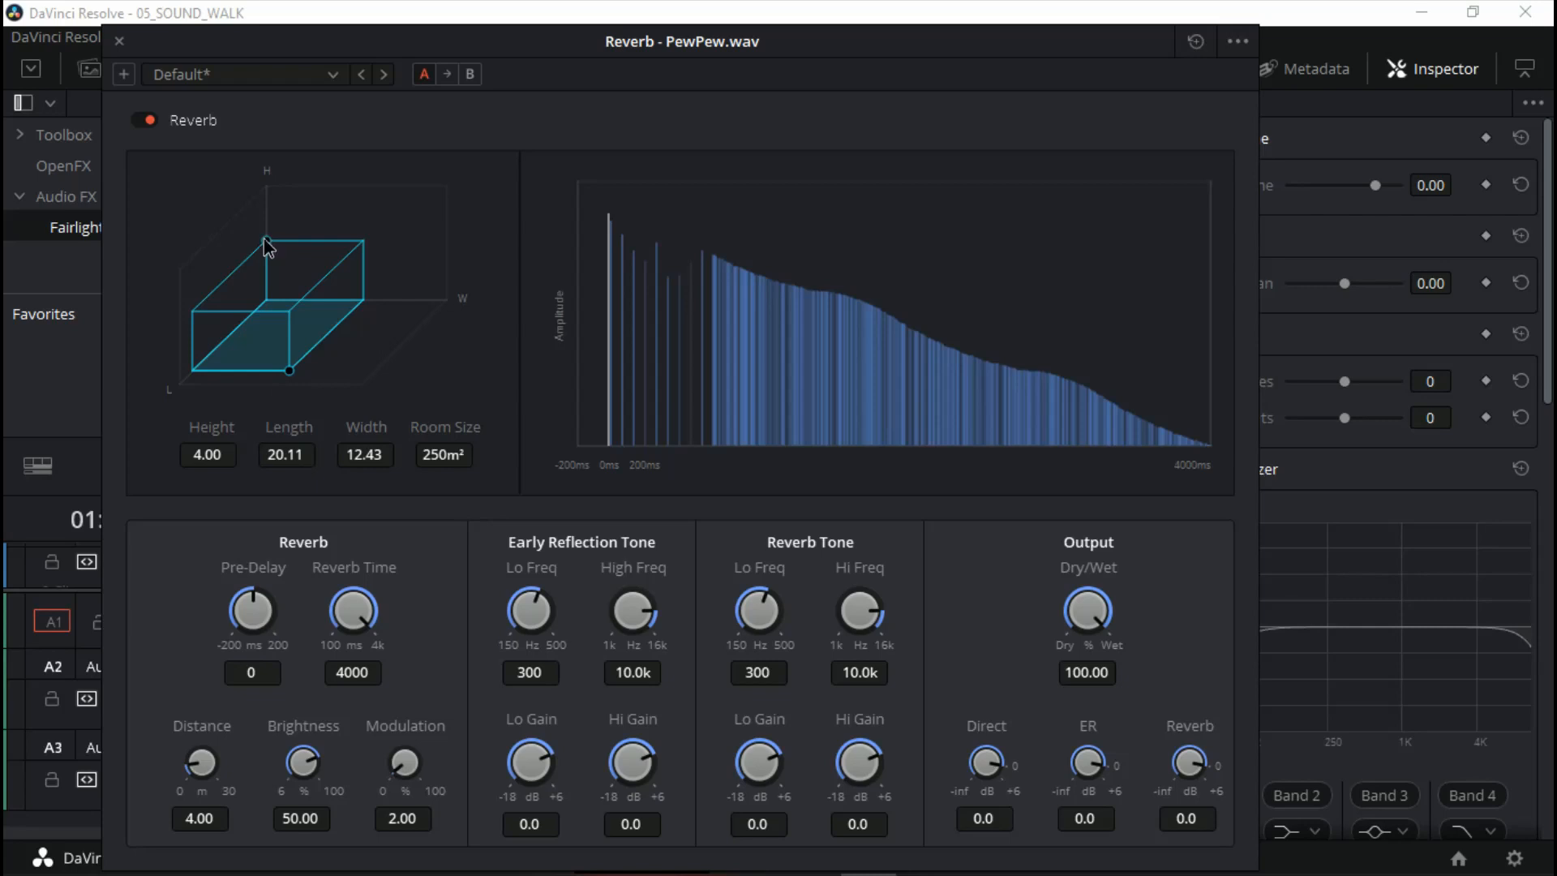
left_click_drag(264, 239, 264, 195)
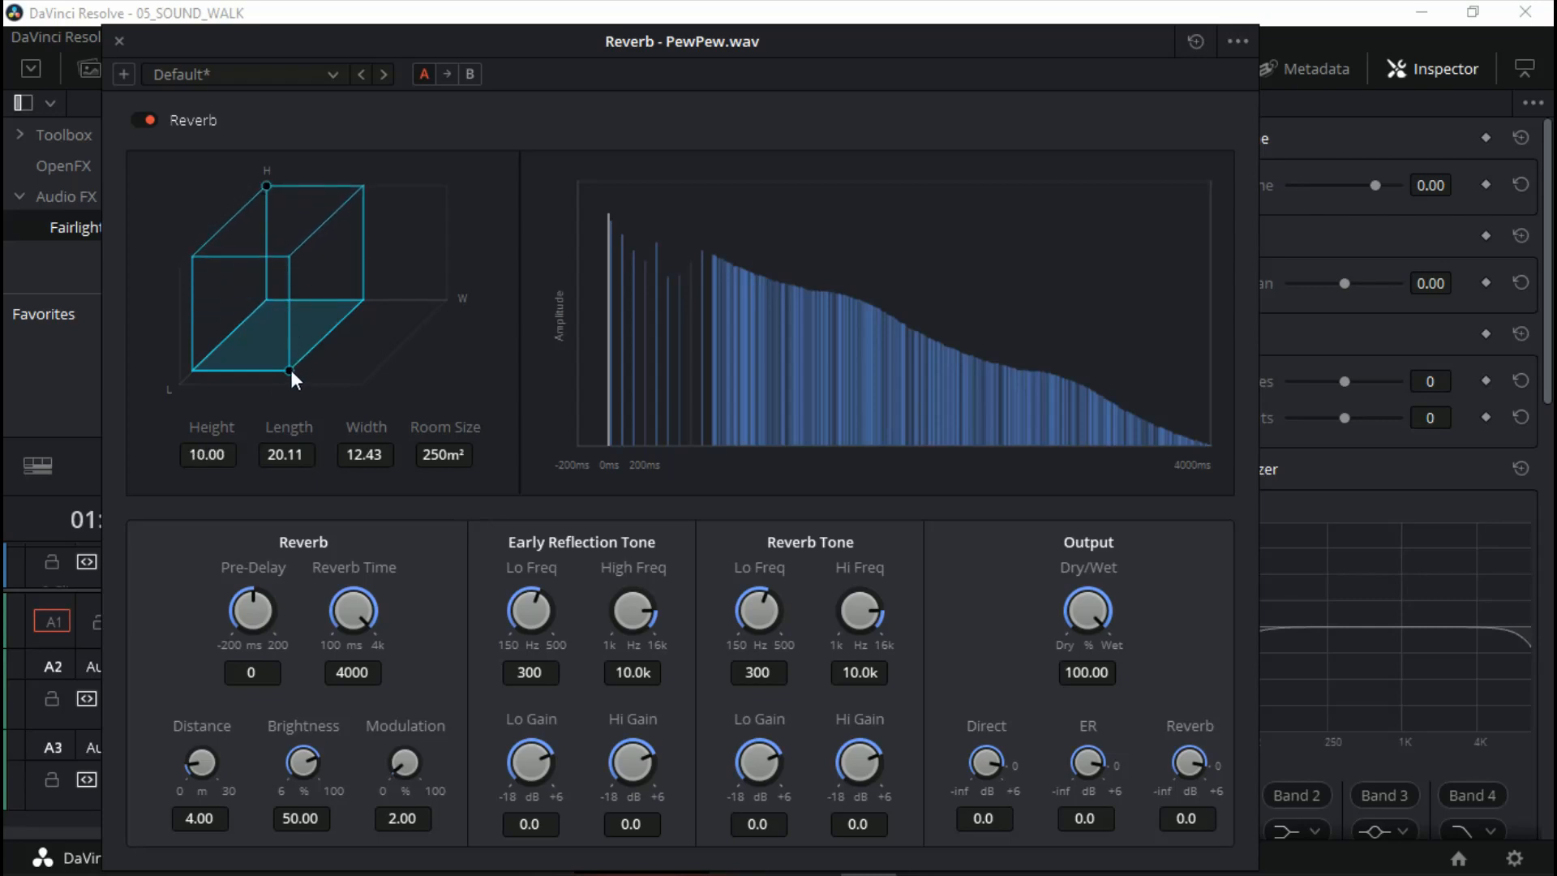
left_click_drag(290, 370, 369, 395)
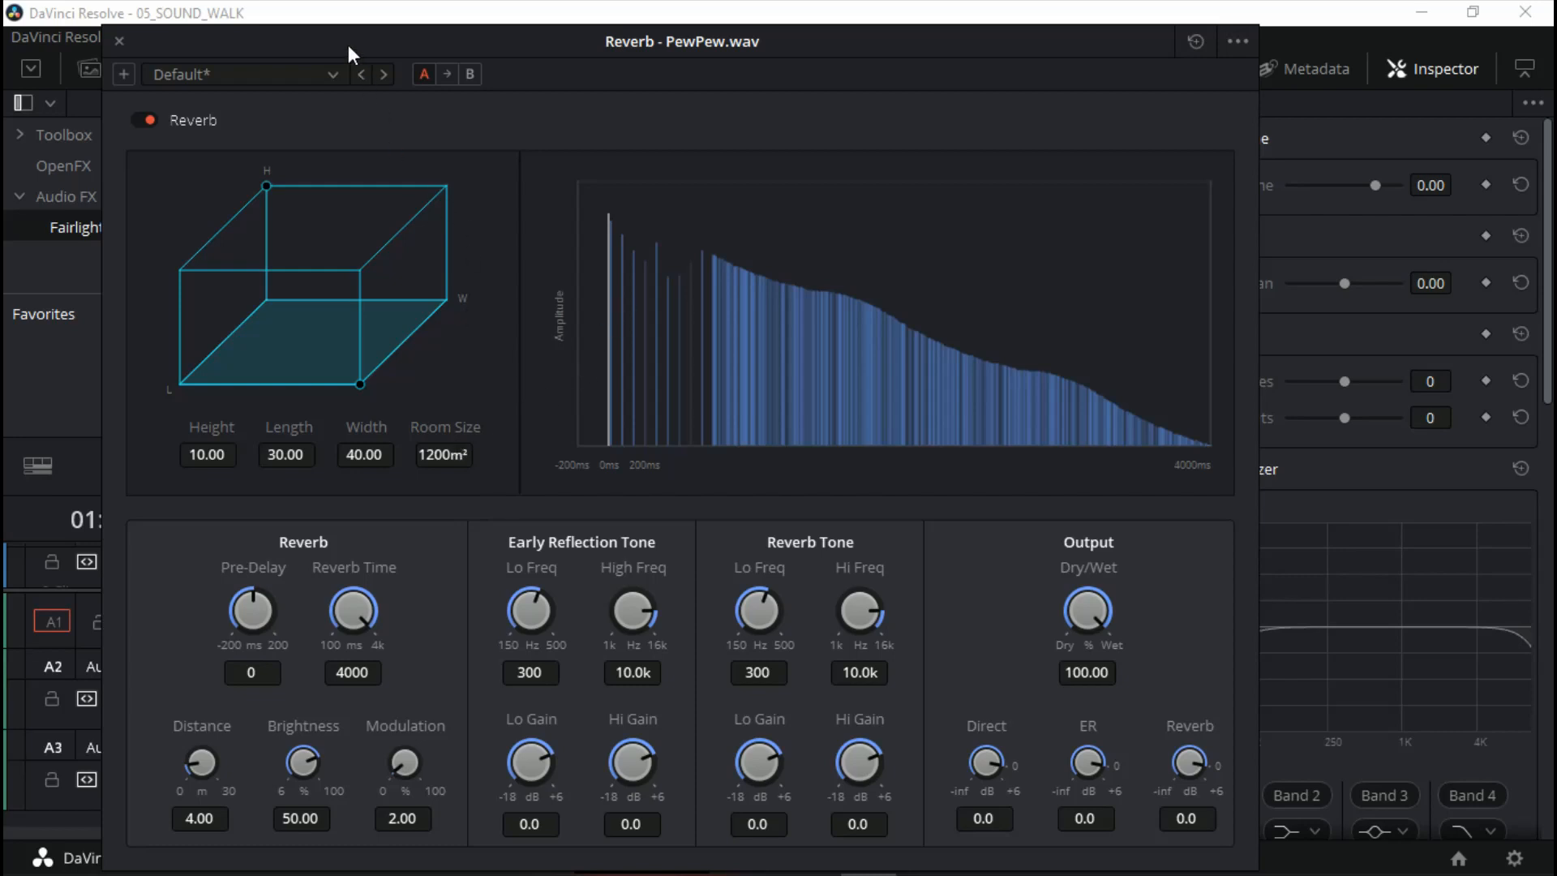
Listen to PewPew.wav with the reverb from near the timeline start and close the Reverb settings window
left_click_drag(348, 46, 843, 44)
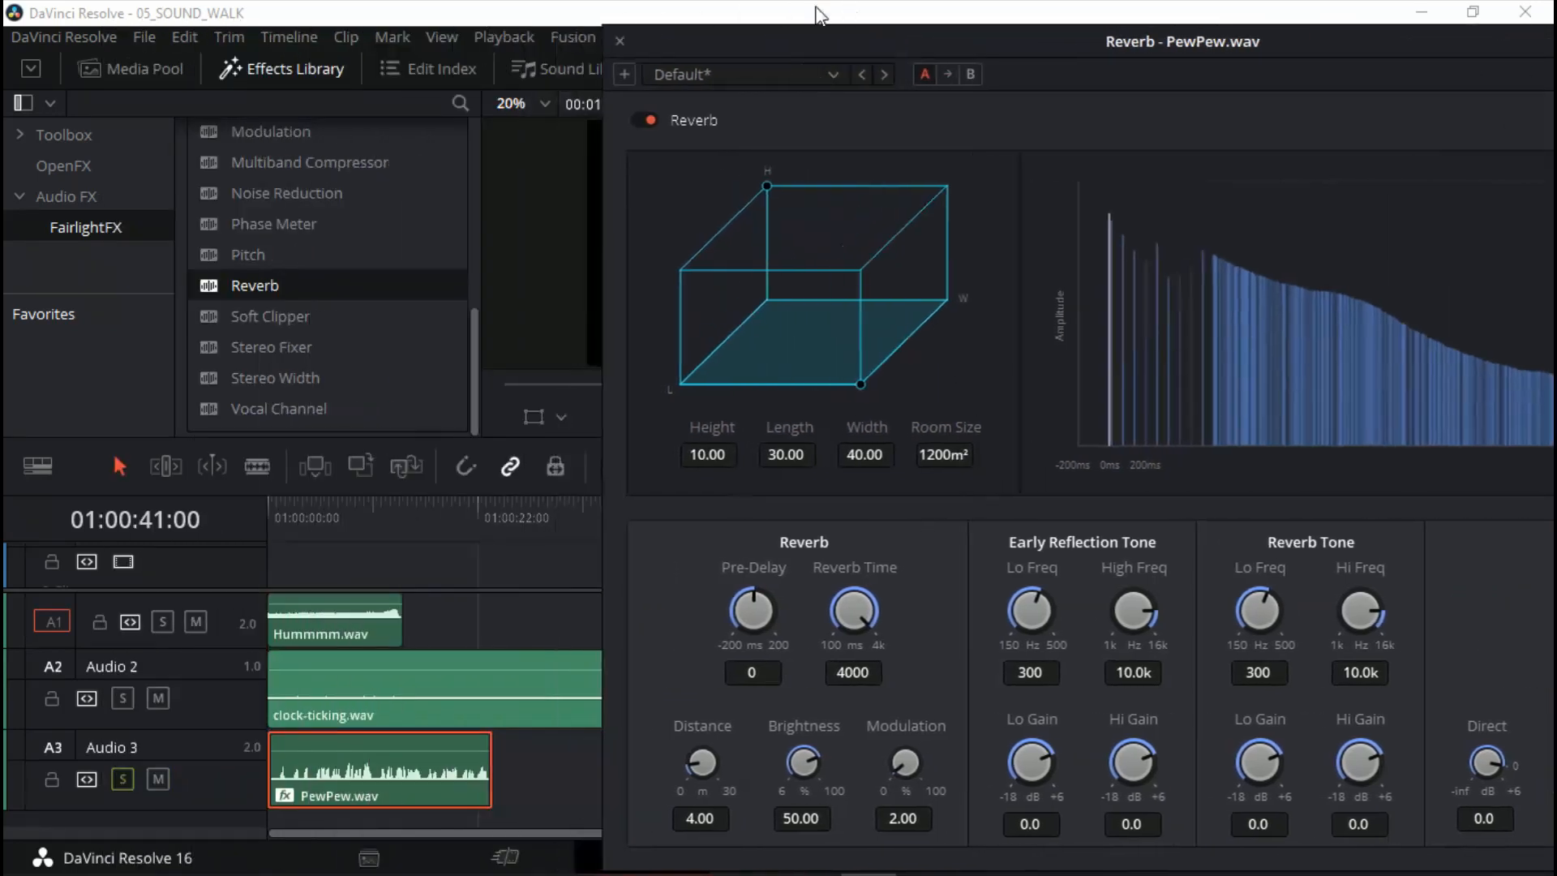
left_click(276, 501)
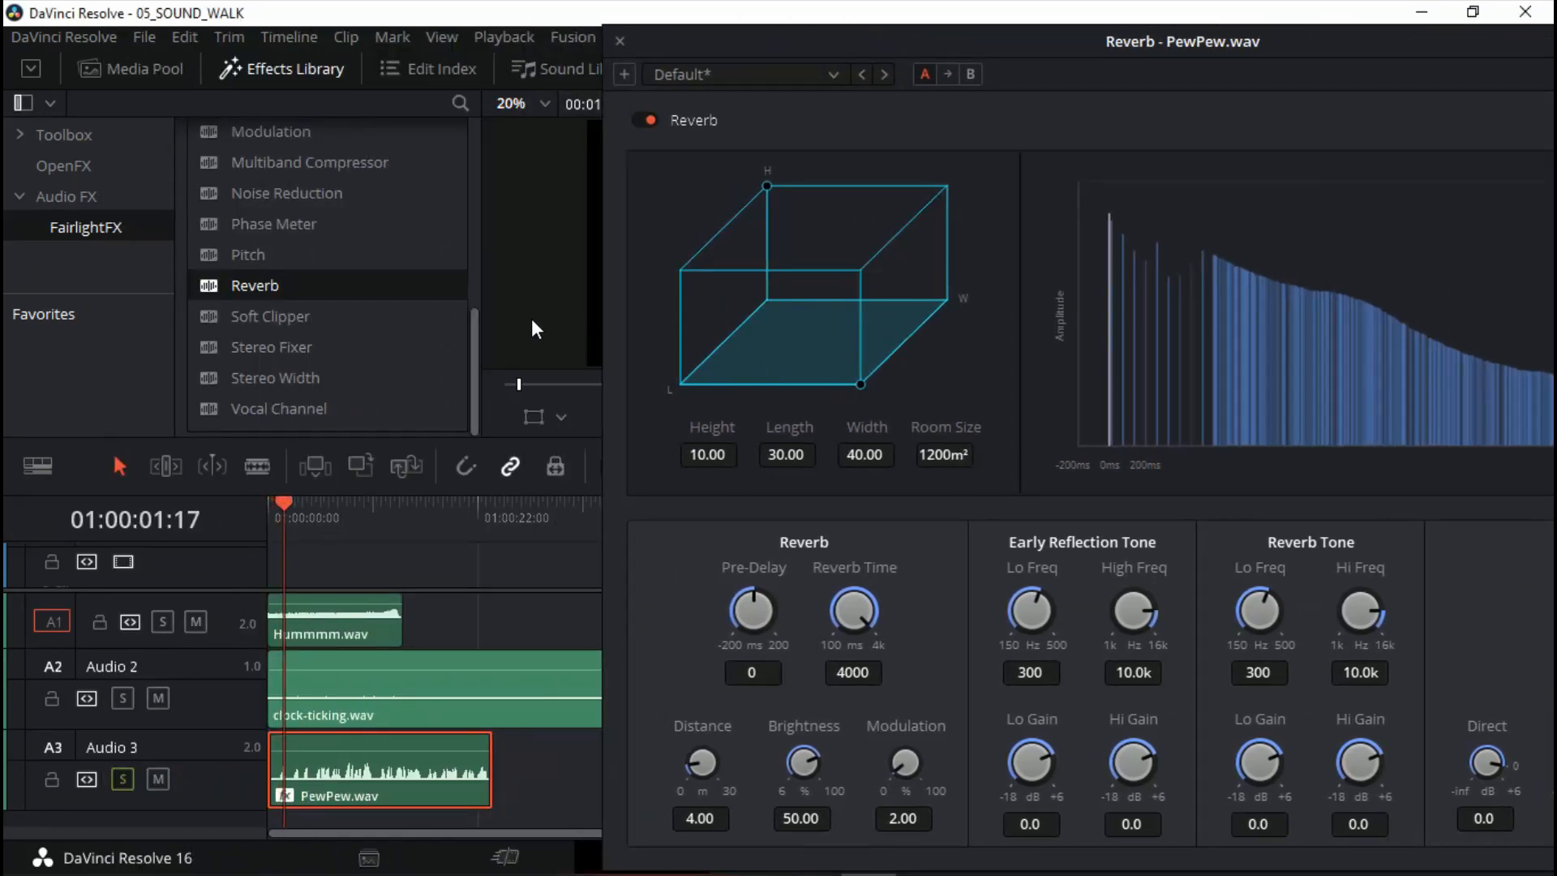
left_click_drag(951, 30, 464, 37)
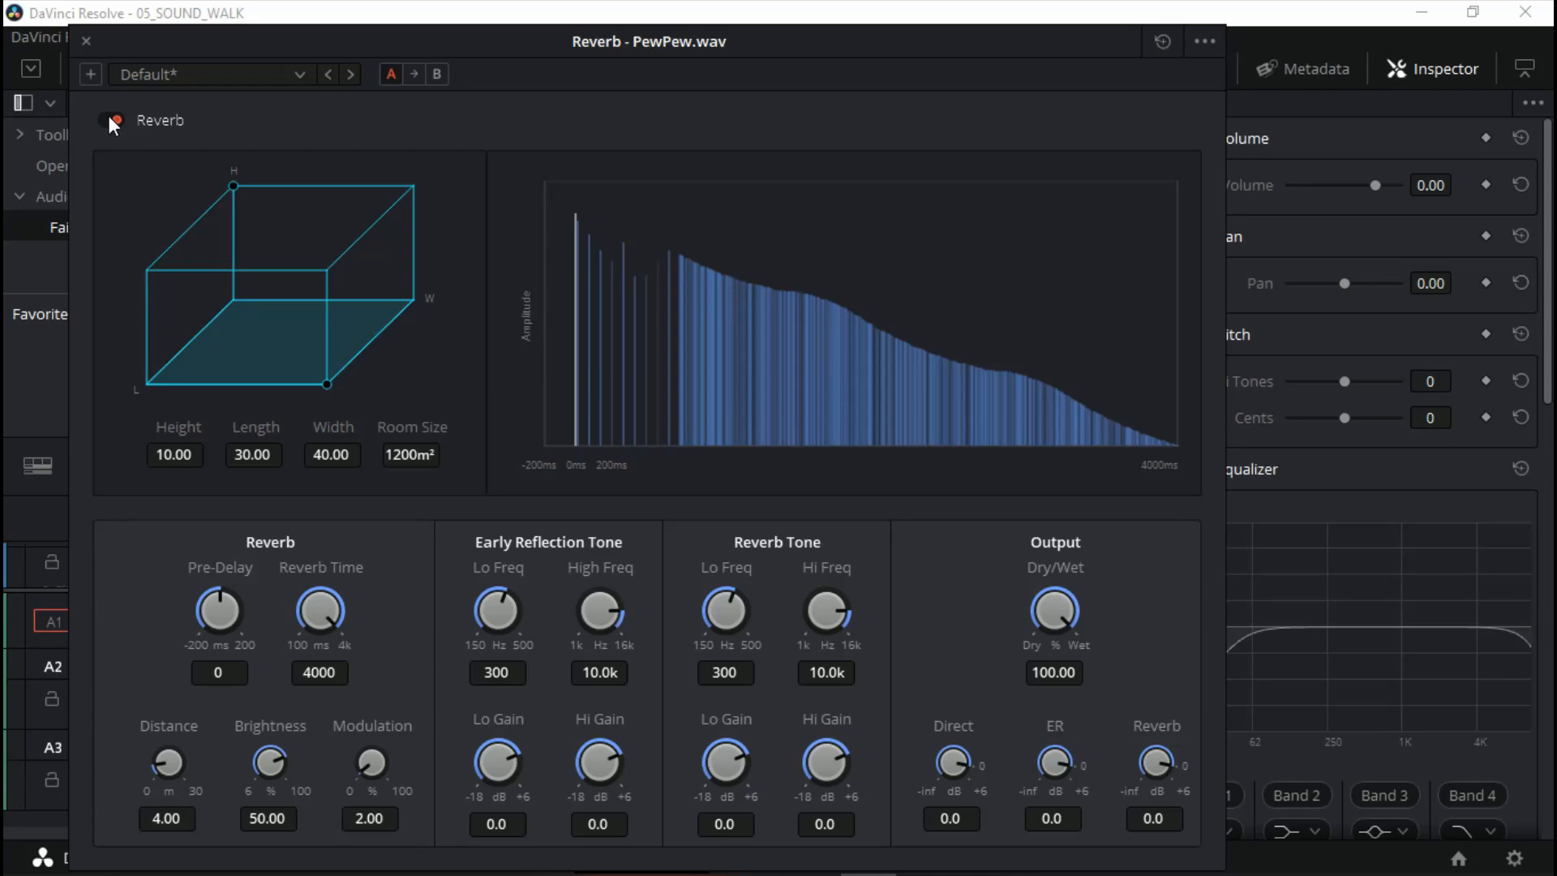
left_click(85, 41)
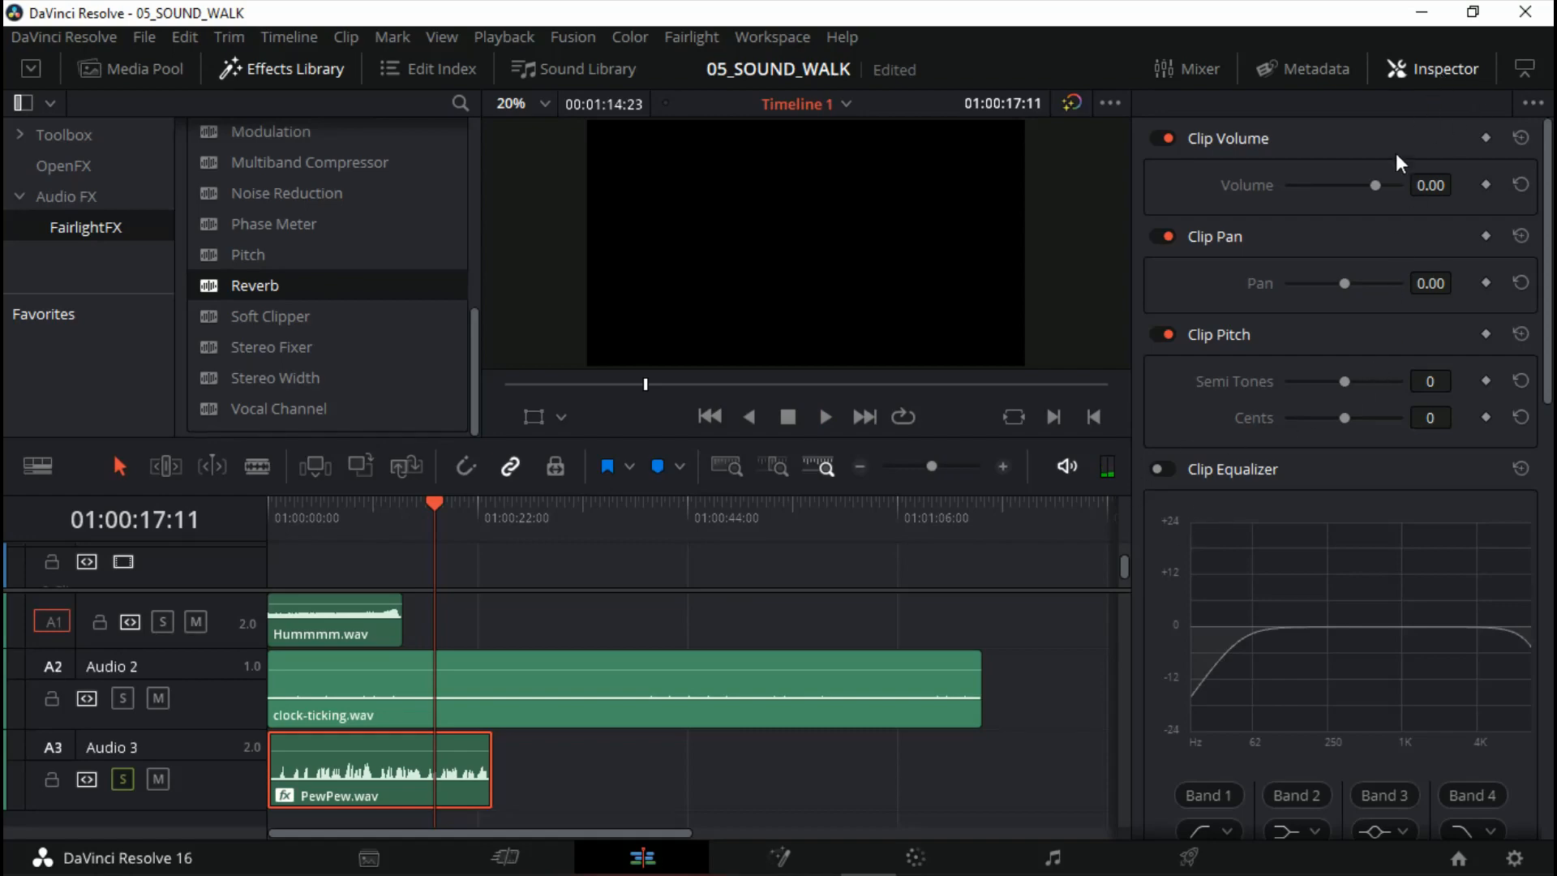
Examine the Reverb parameters of PewPew.wav in the Inspector and in the effect's own settings window
scroll(1294, 490, "down", 10)
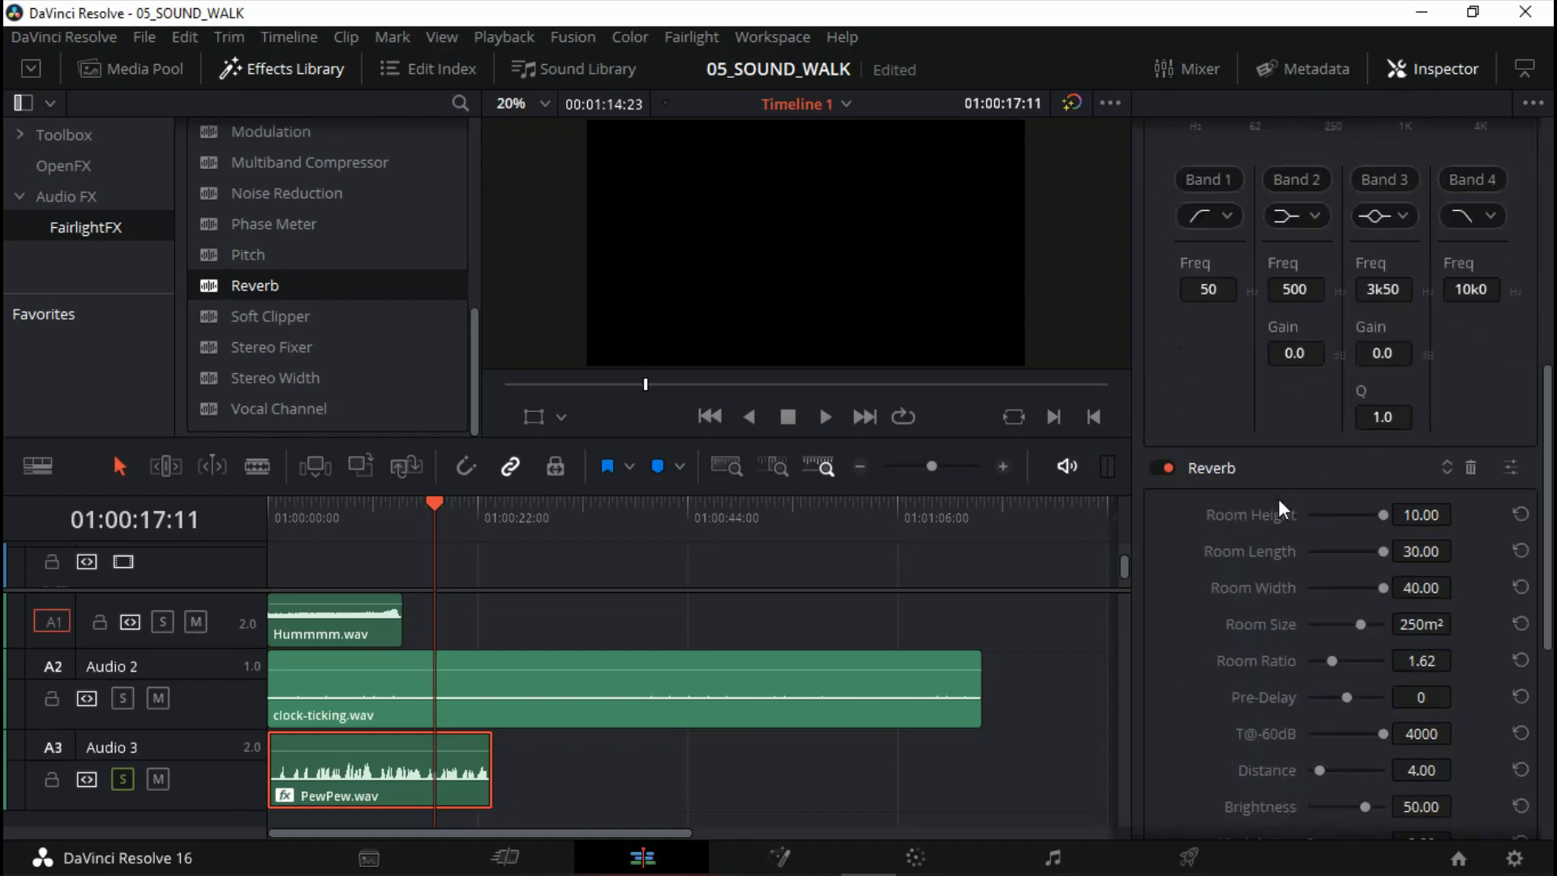
scroll(1279, 511, "up", 3)
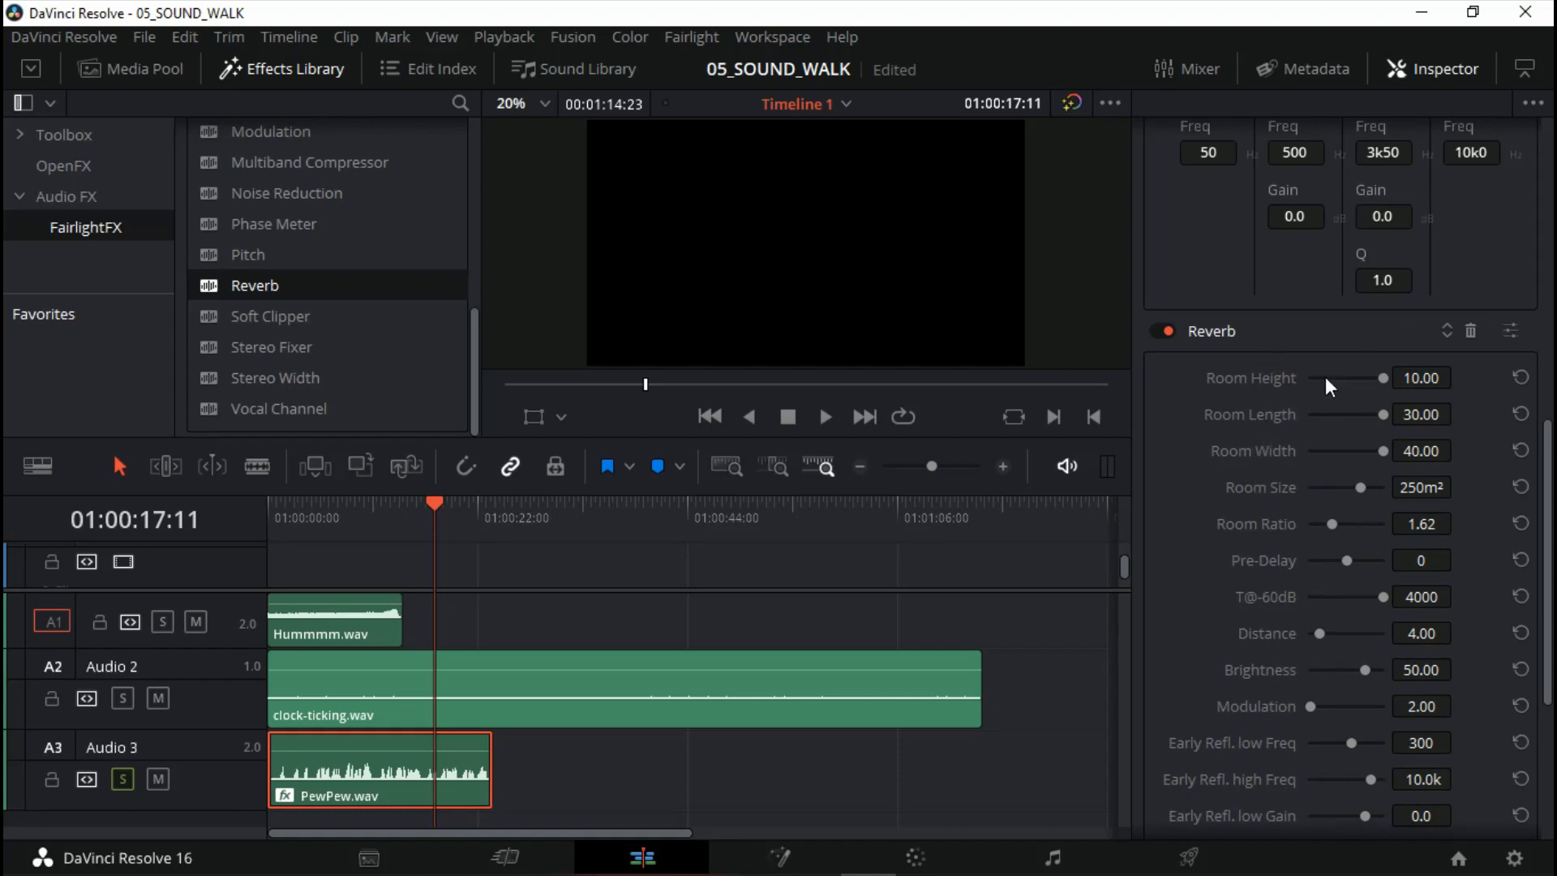
scroll(1225, 600, "down", 1)
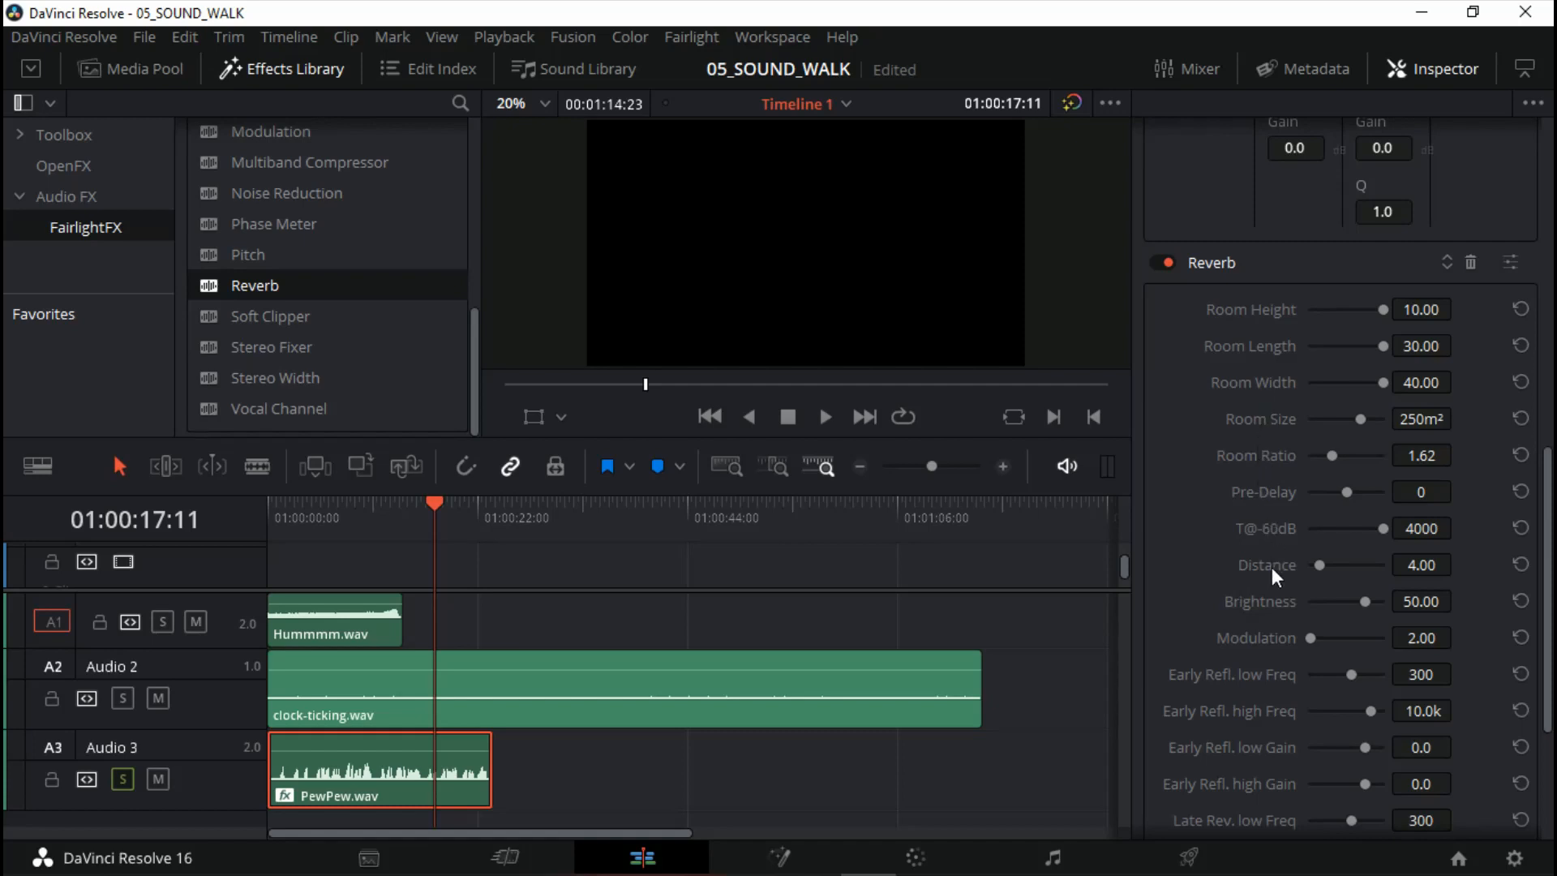
scroll(1268, 649, "down", 4)
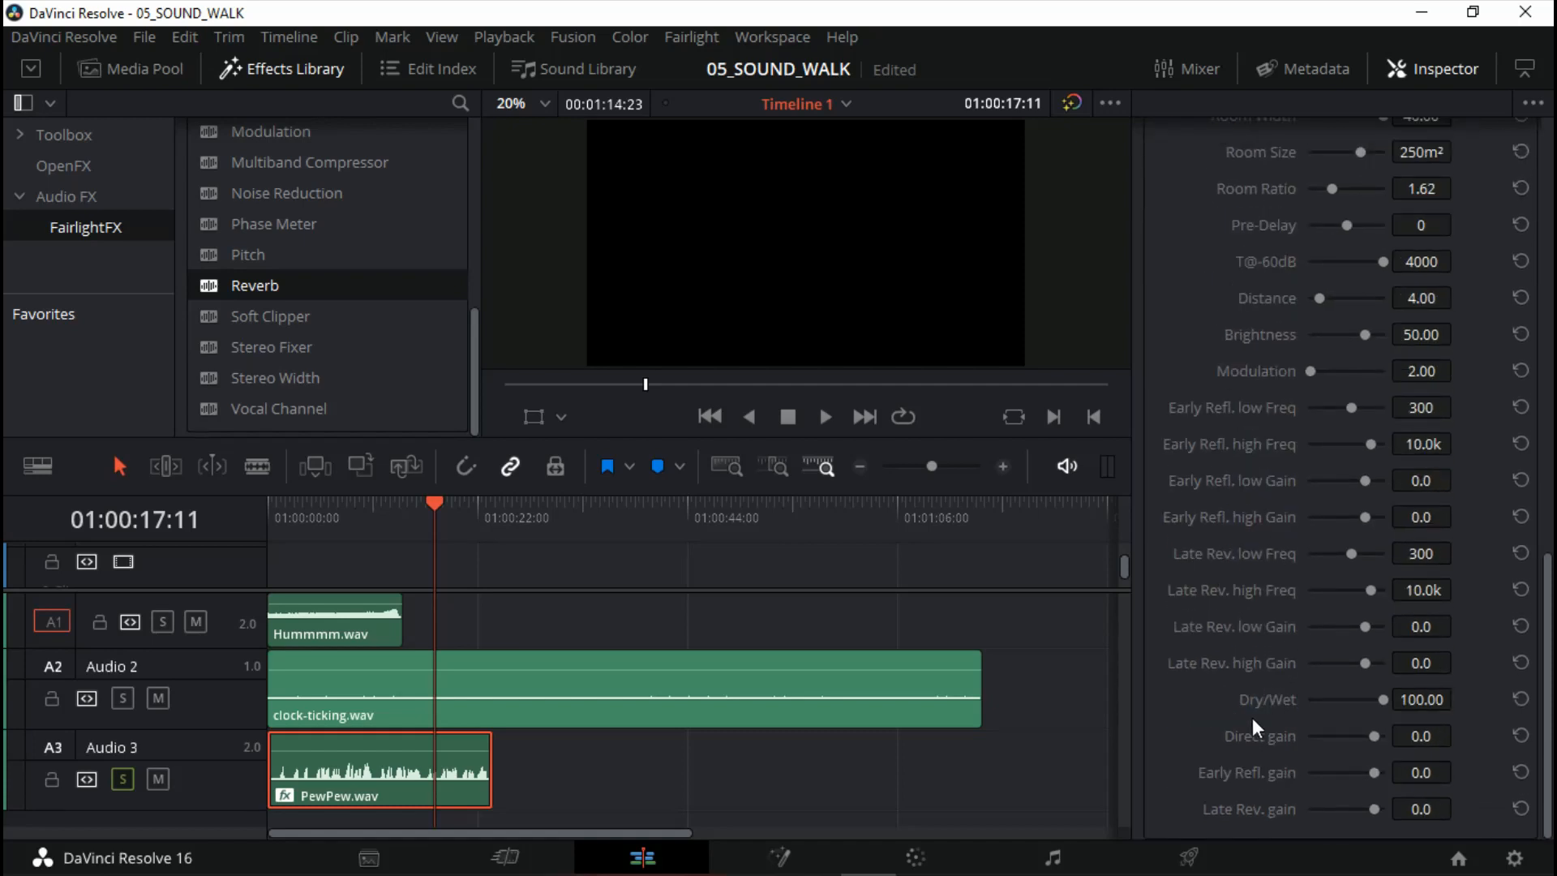
scroll(1261, 795, "up", 4)
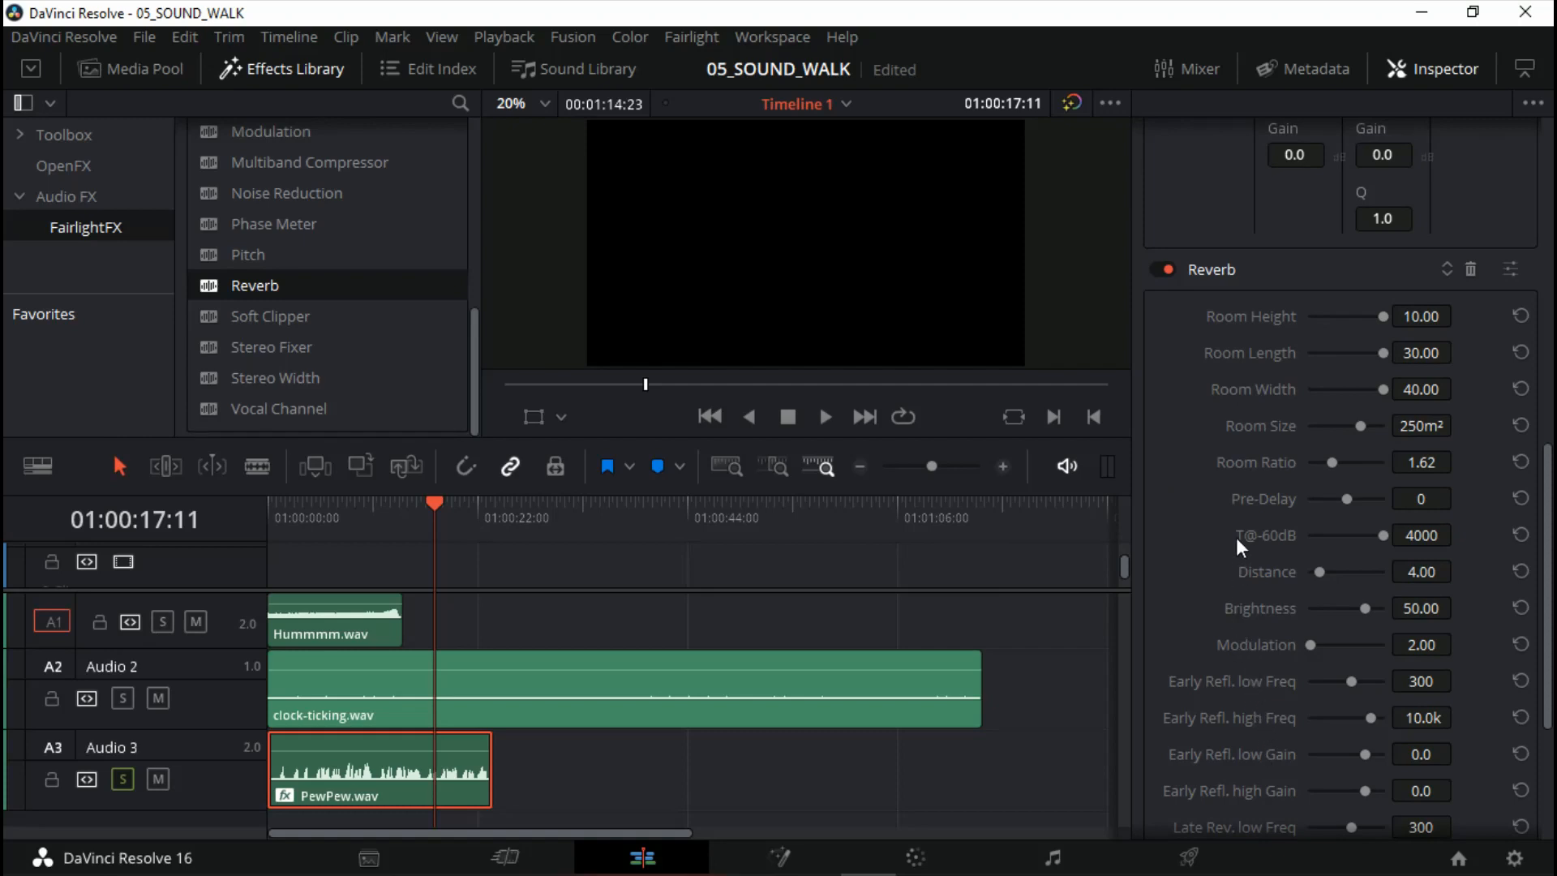
left_click(1511, 270)
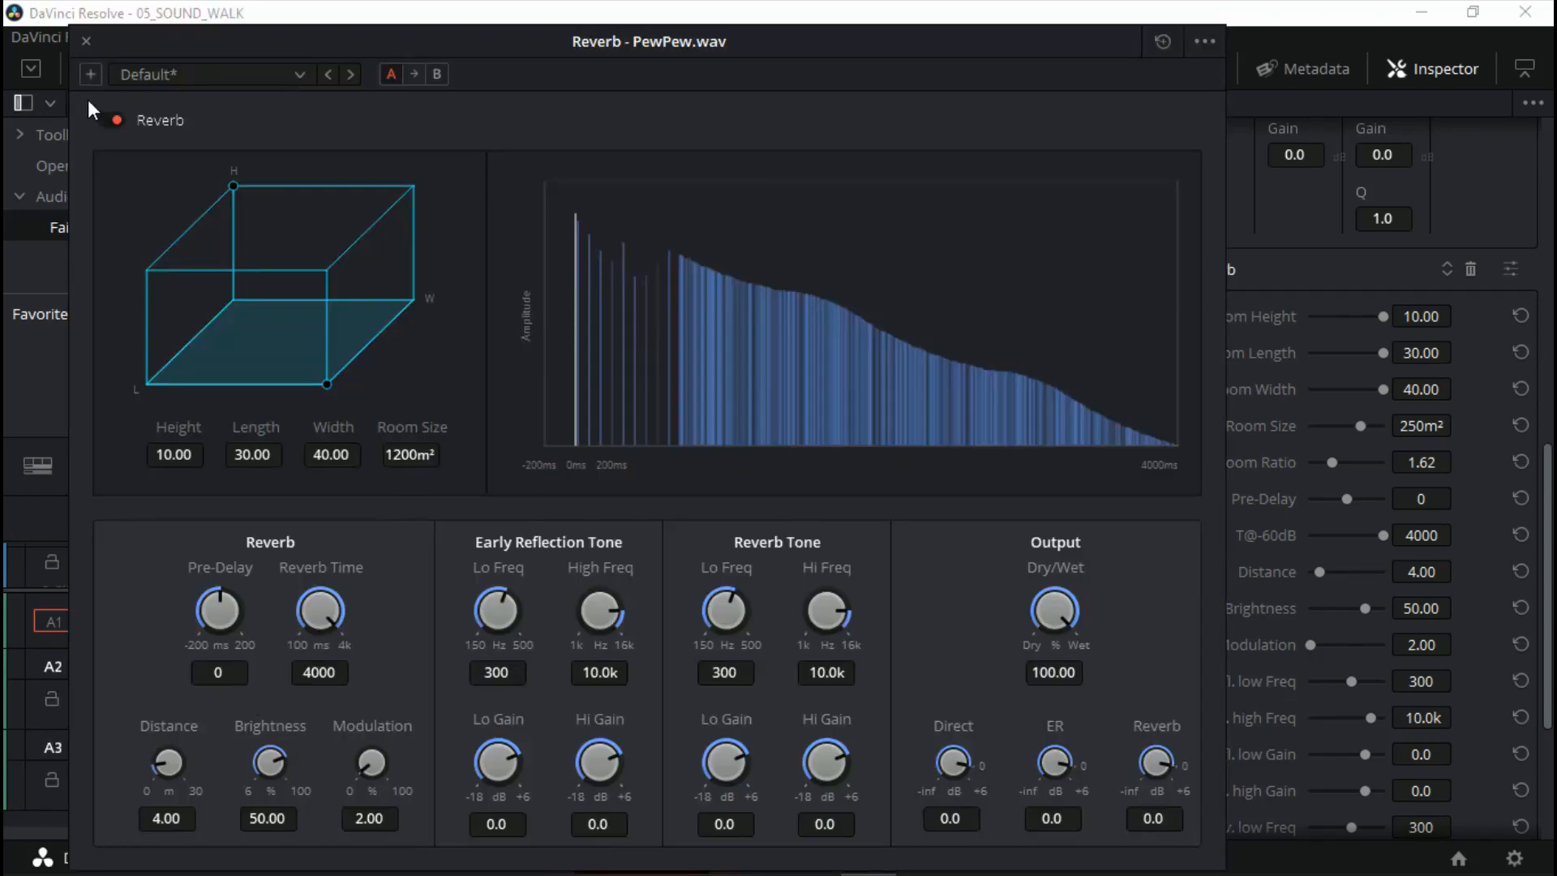
left_click(84, 39)
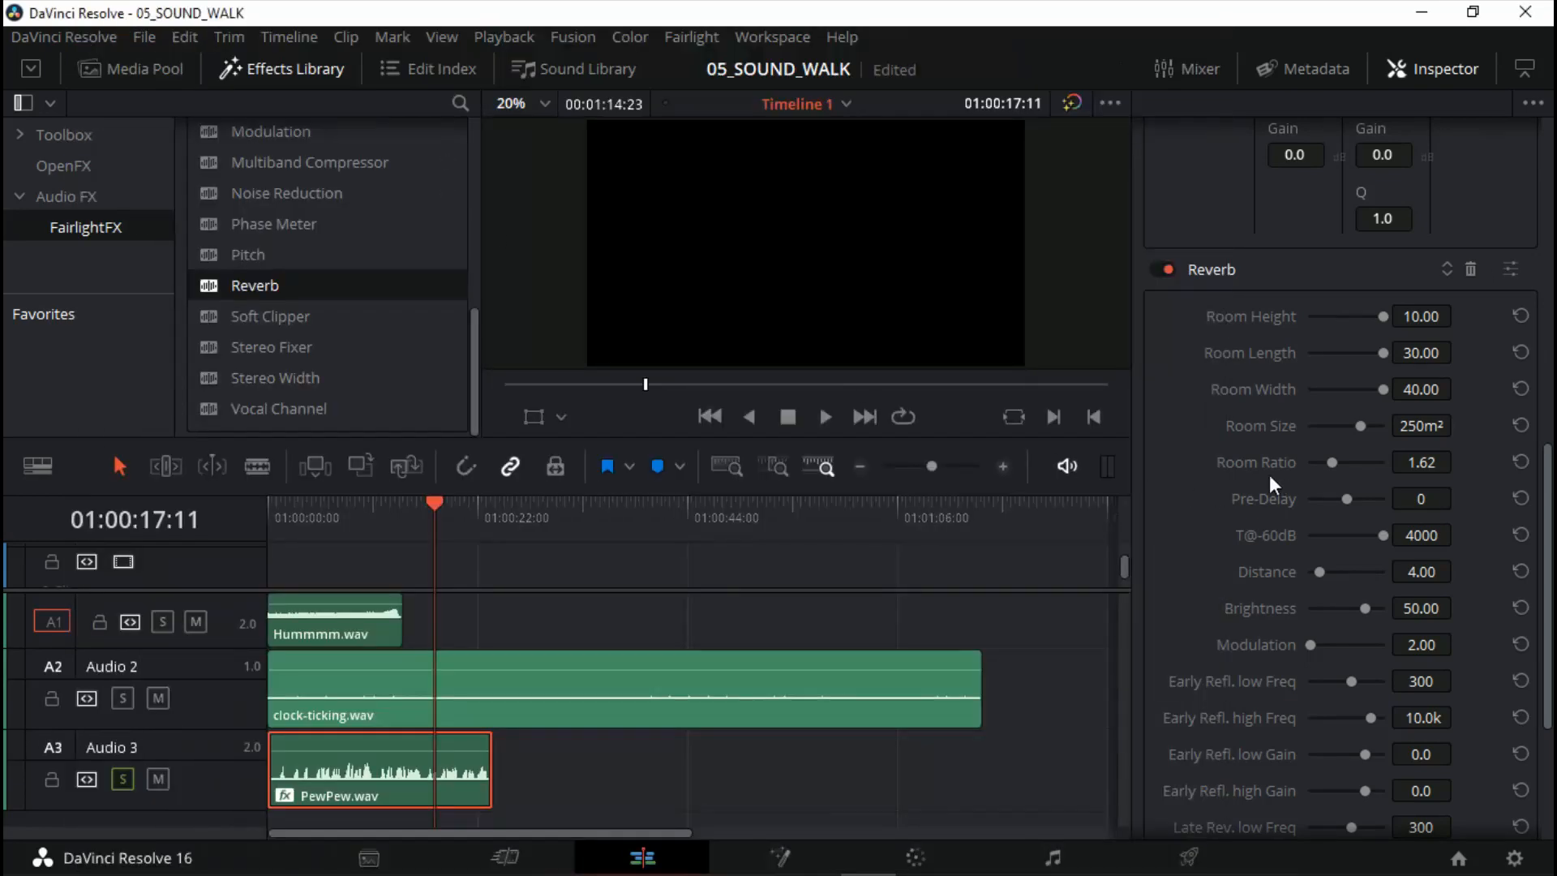
scroll(1199, 533, "down", 5)
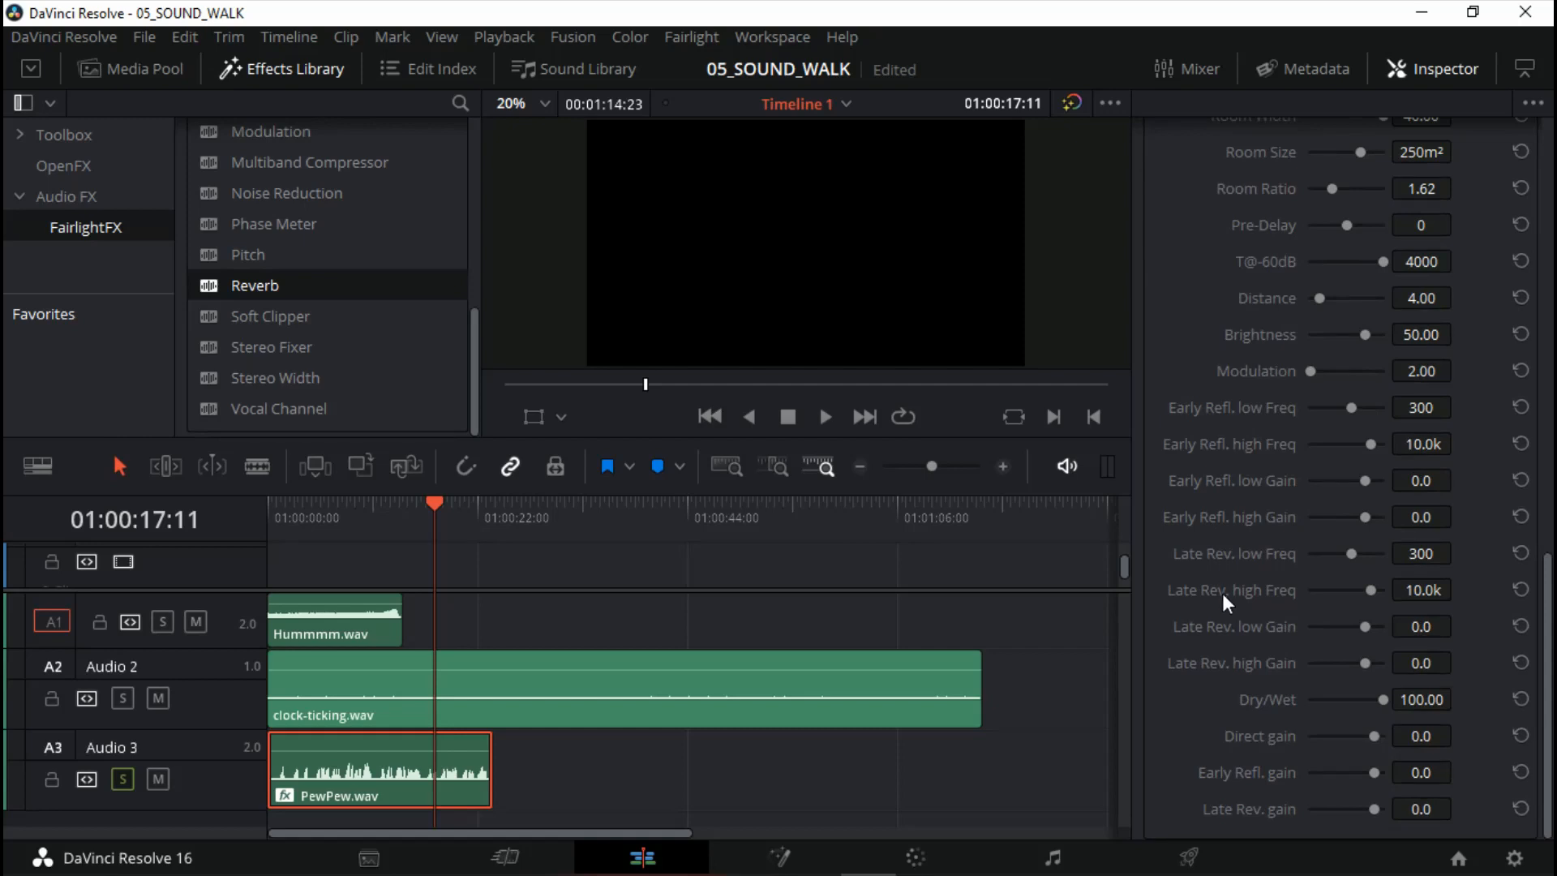
scroll(1213, 664, "up", 5)
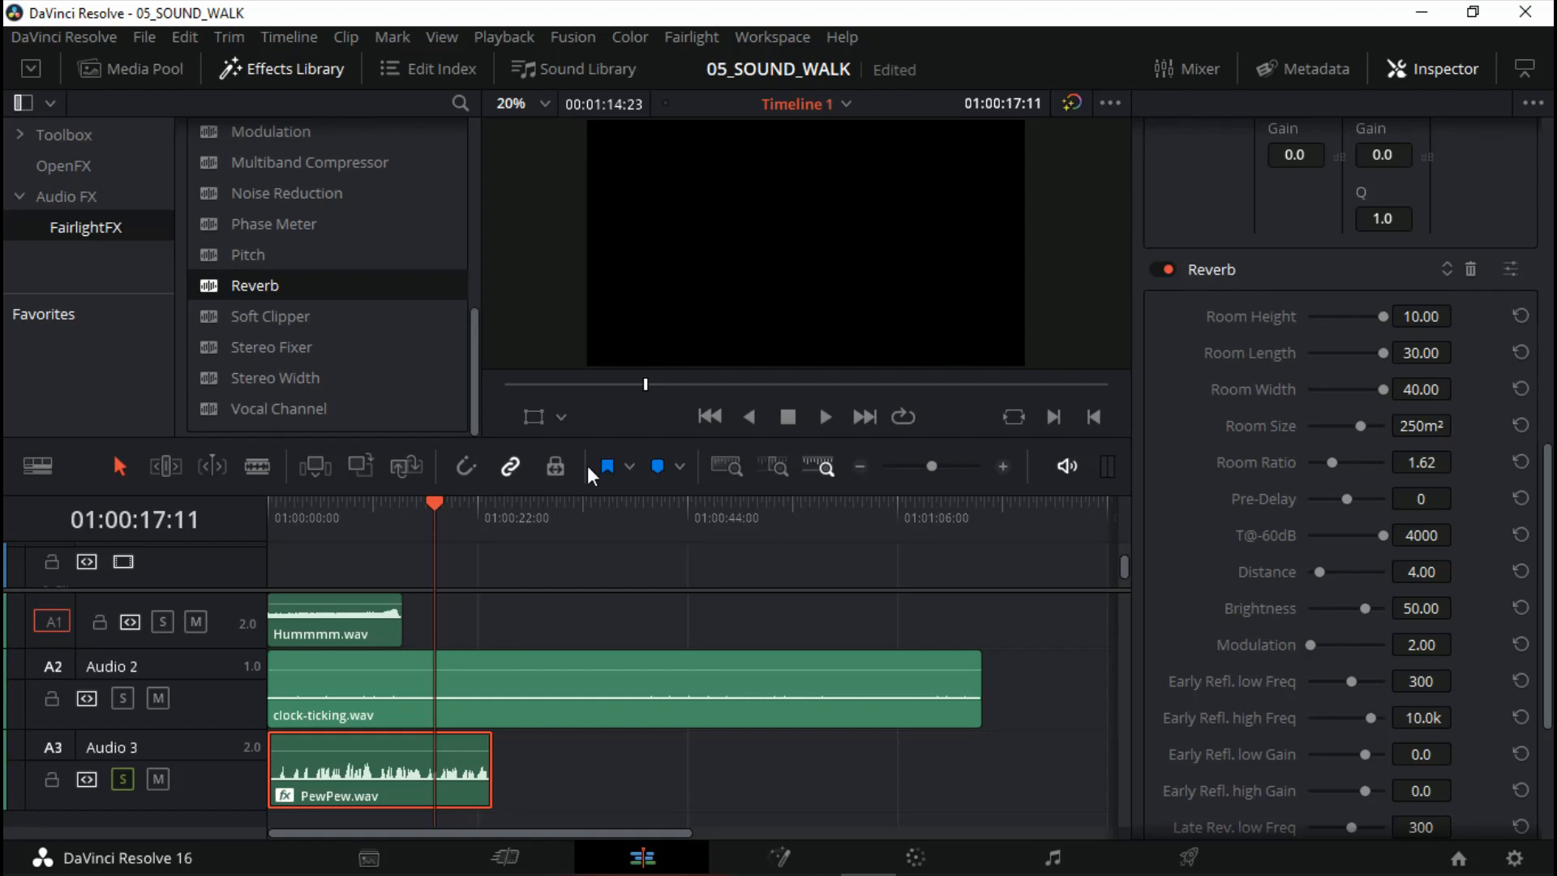
Play PewPew.wav from near its start, switch its Reverb effect off, and return the playhead to the timeline start
left_click_drag(435, 499, 305, 505)
key("space")
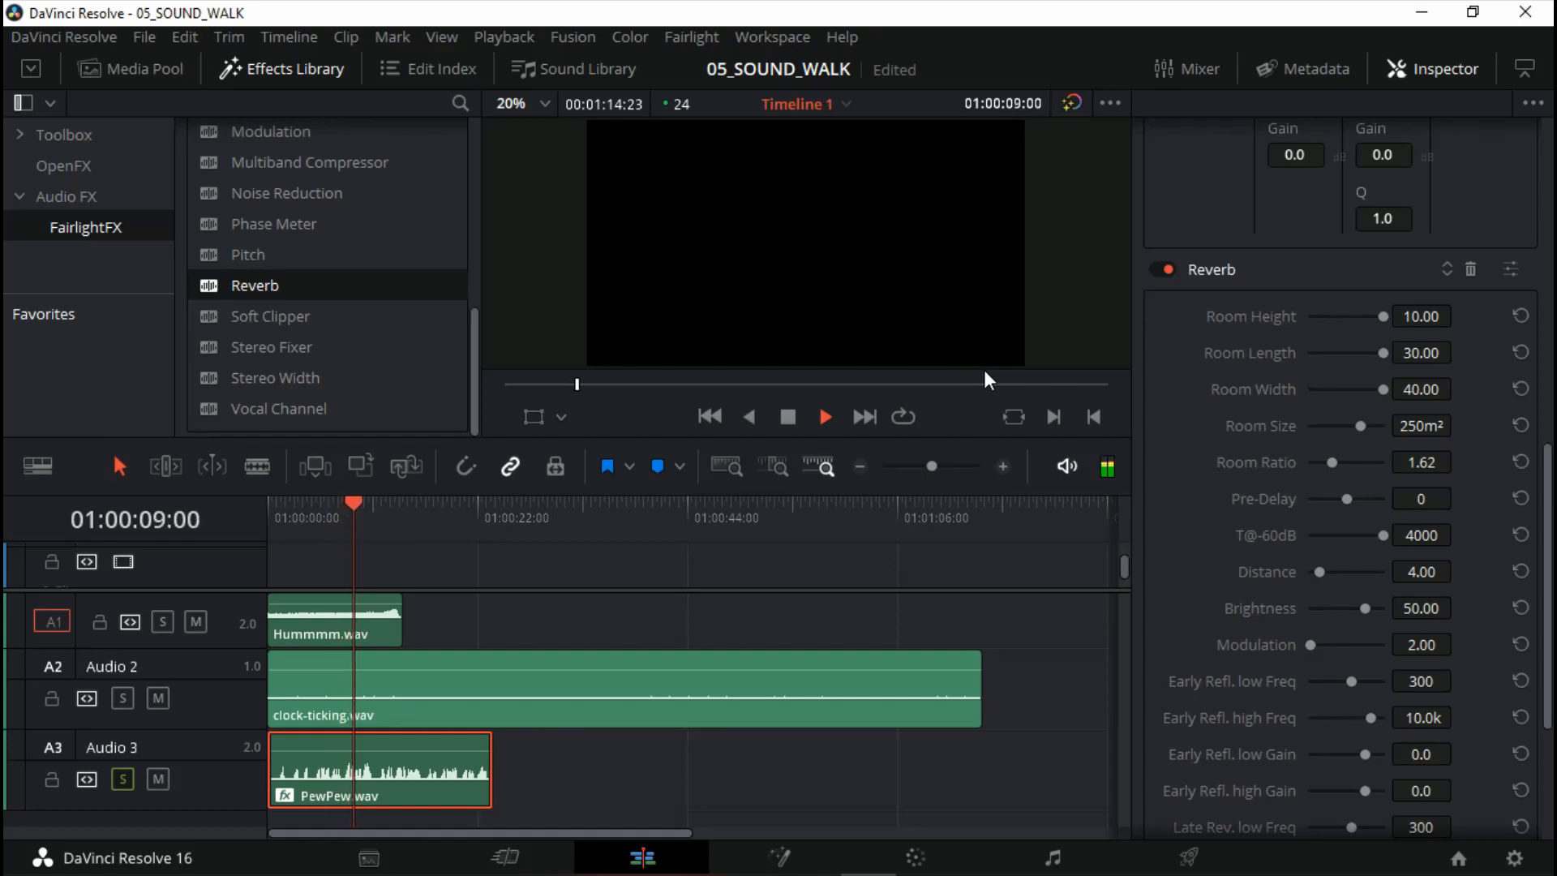
key("space")
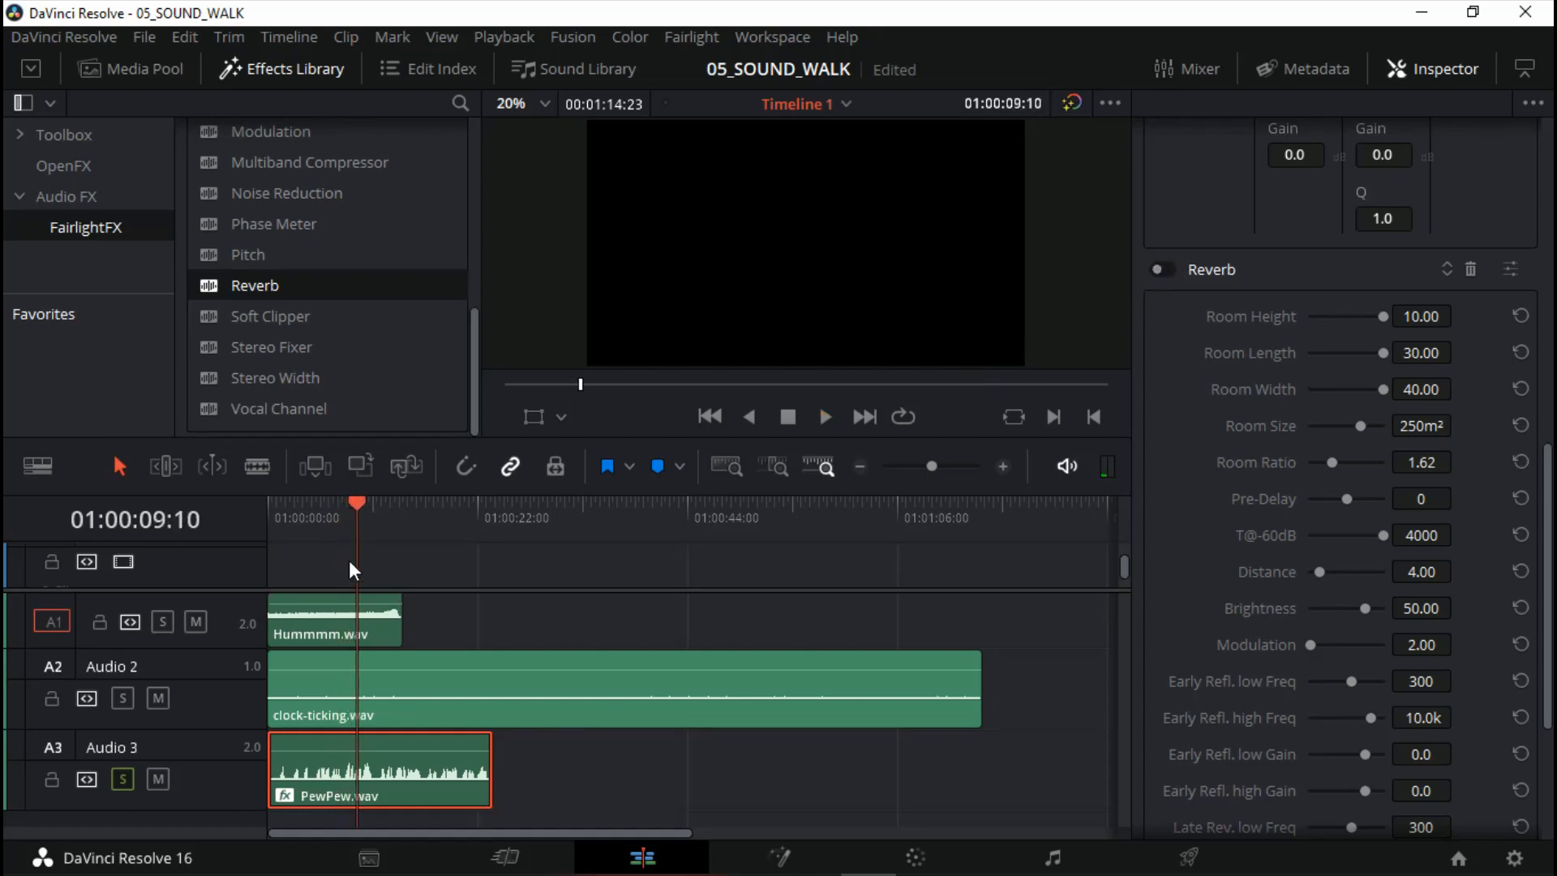
left_click_drag(357, 502, 273, 510)
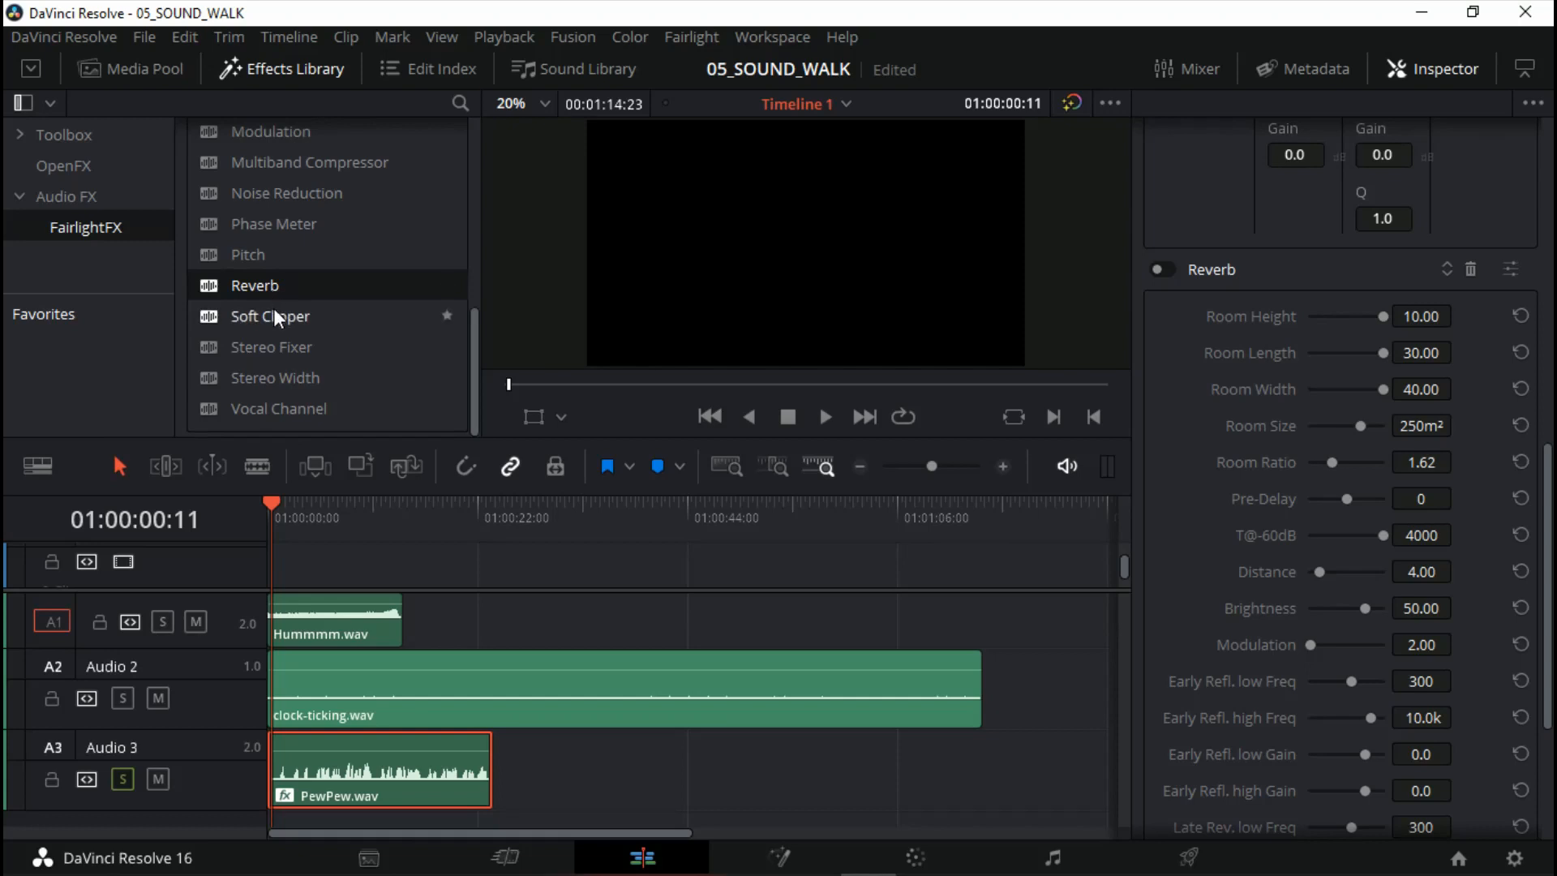
Apply the FairlightFX Delay effect to PewPew.wav, set its left delay time to 838.20 ms, and replay the clip from near the start
scroll(274, 309, "up", 6)
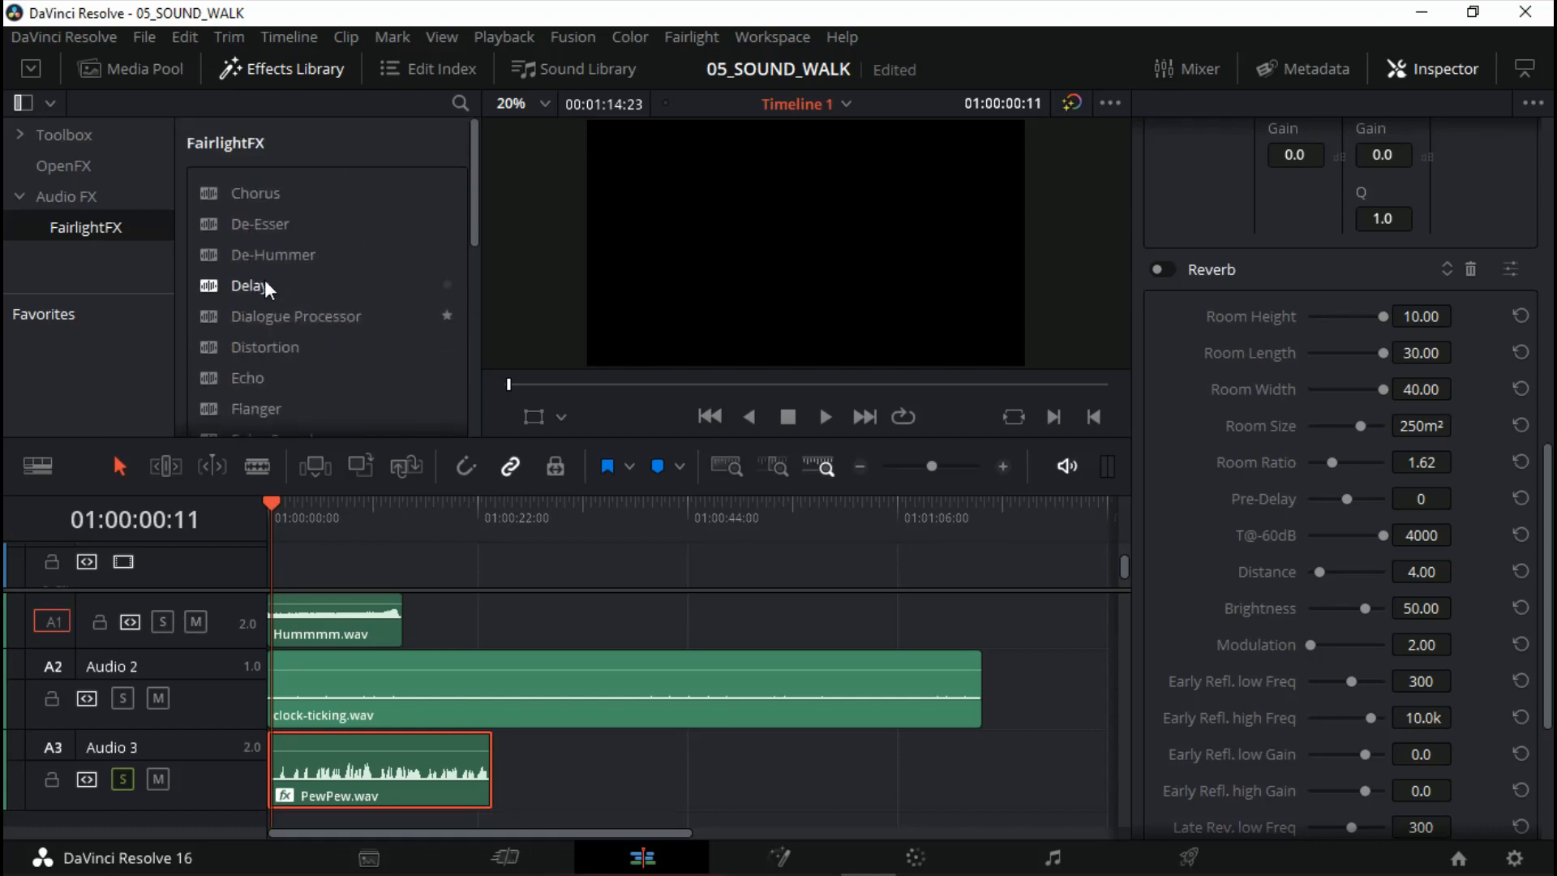
left_click_drag(242, 285, 366, 752)
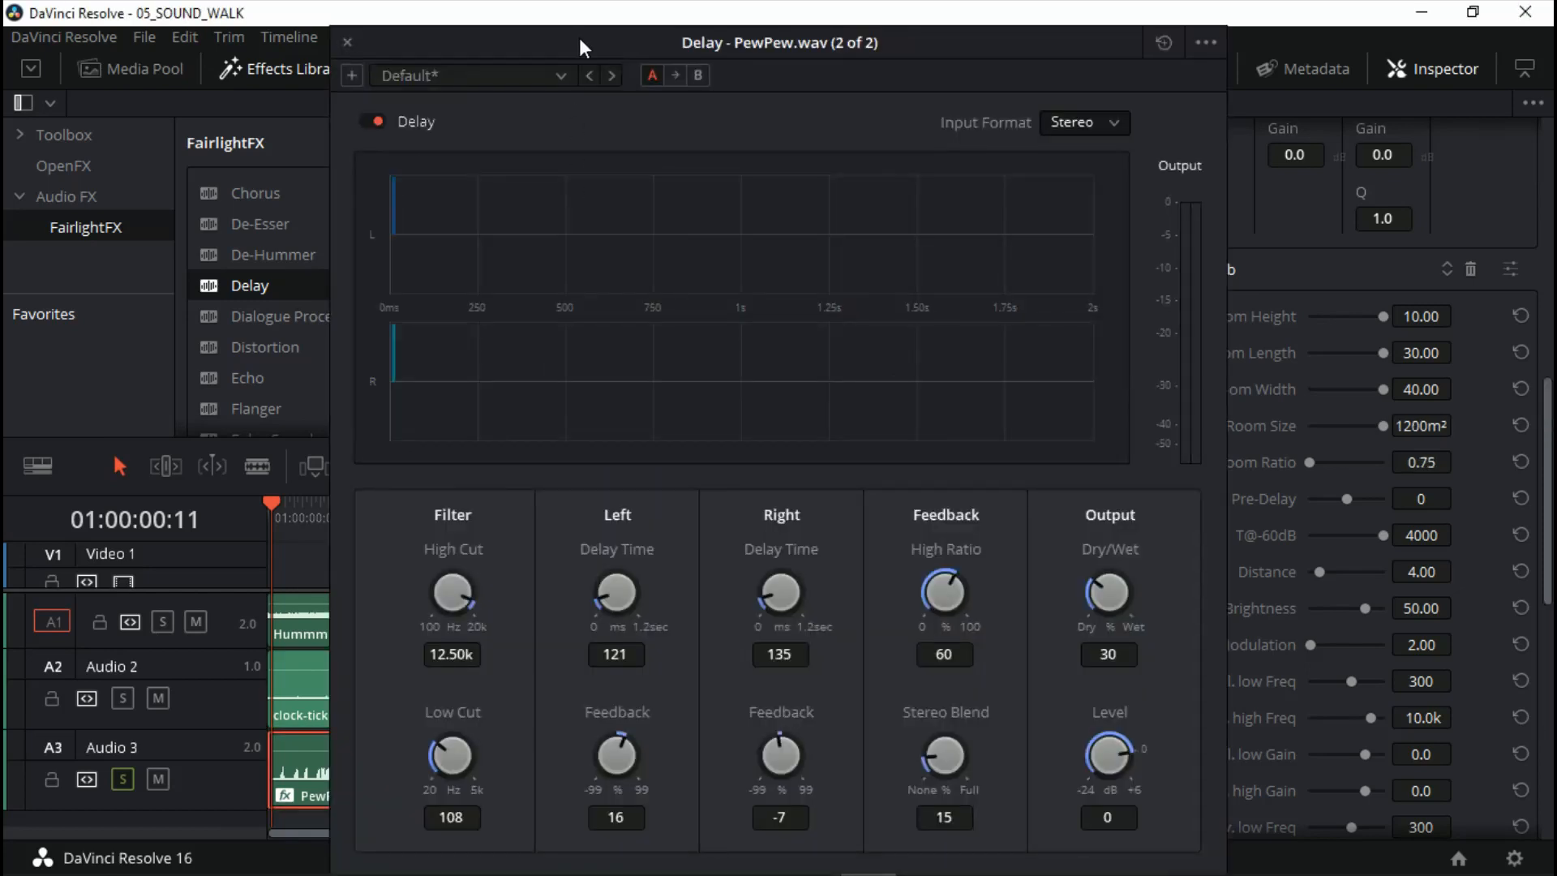
key("space")
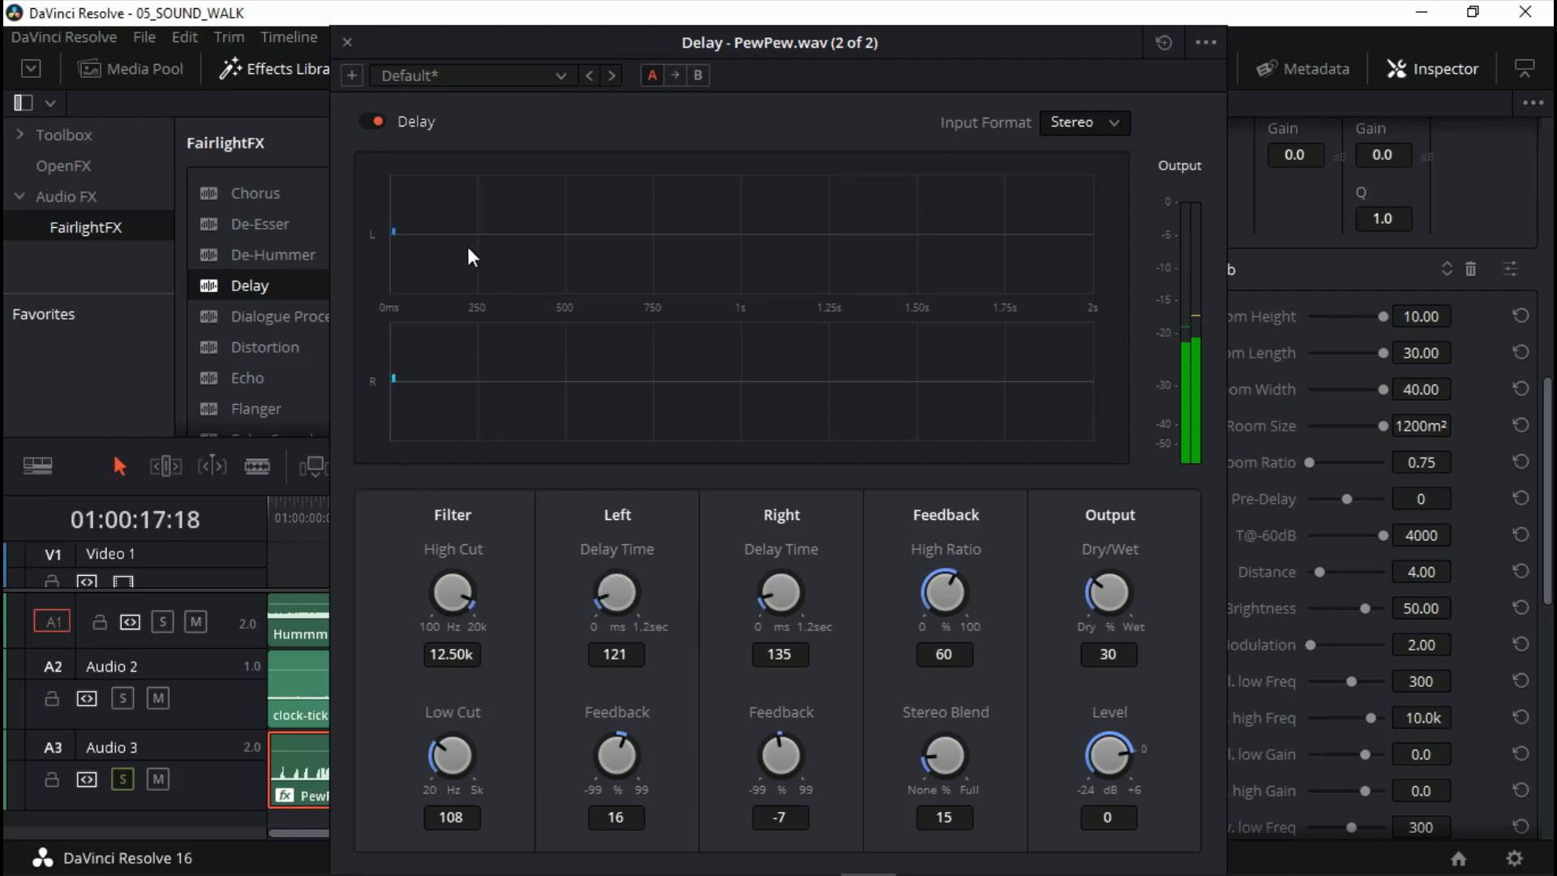
left_click_drag(591, 565, 766, 533)
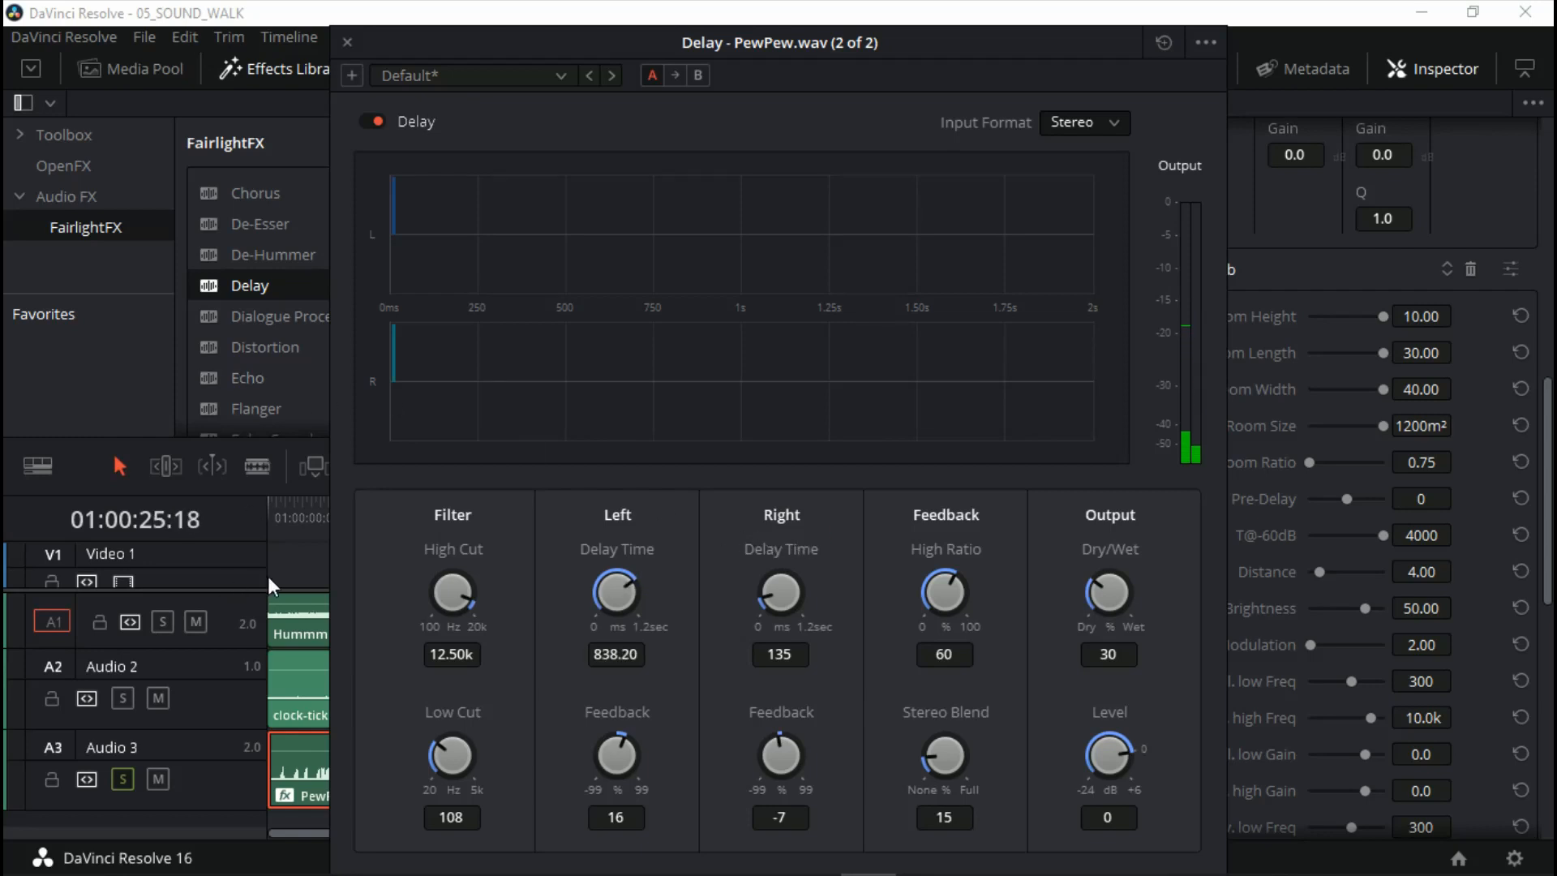
left_click(281, 503)
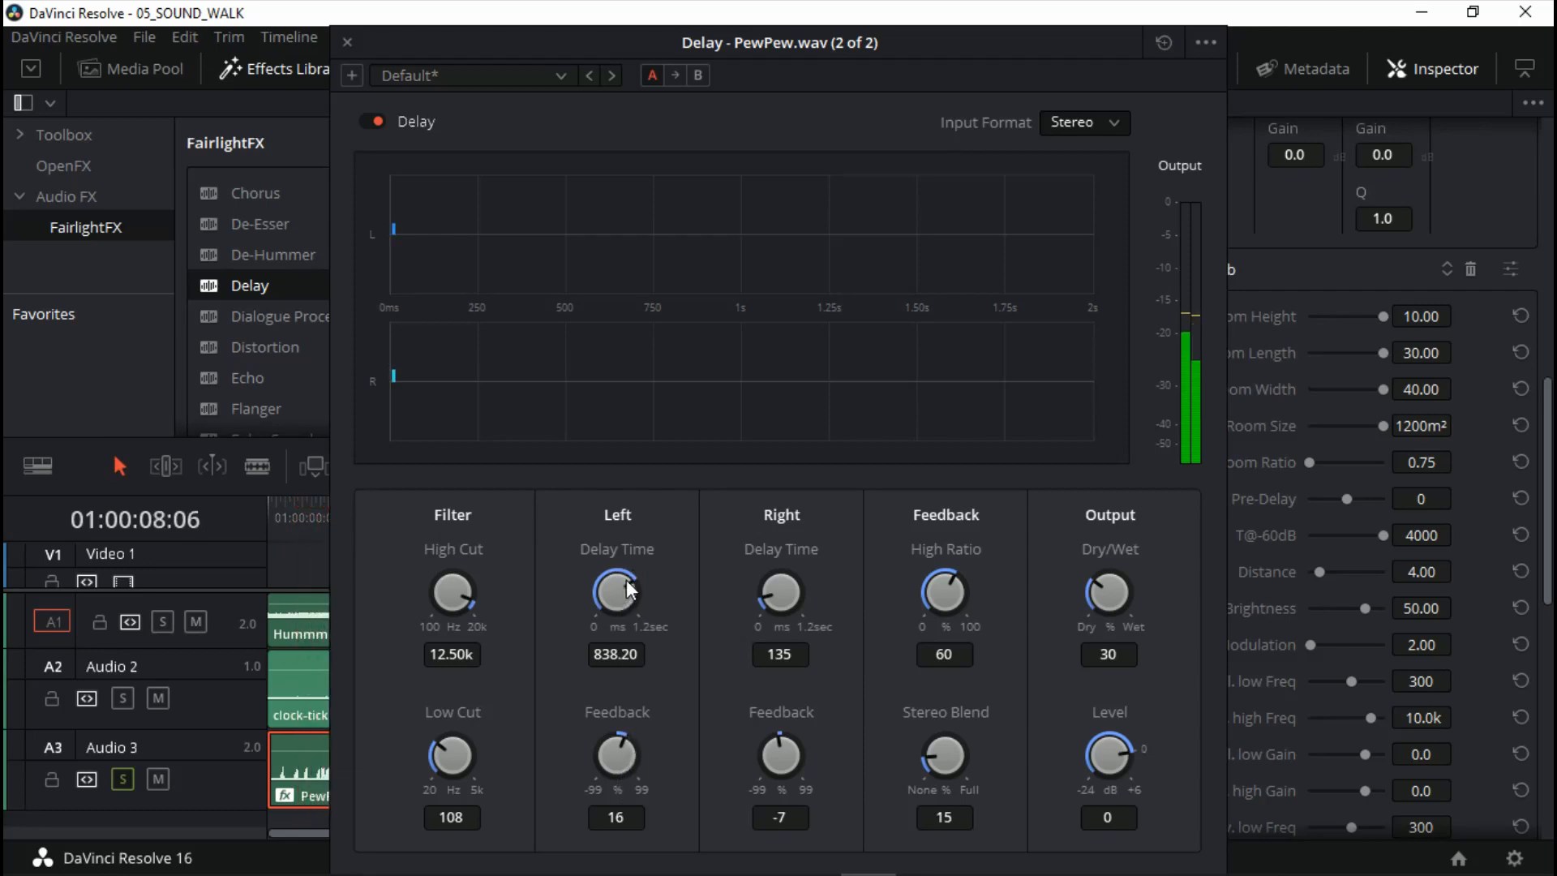
Try a left delay time of 338 ms on PewPew.wav with left feedback at 72.10% and at -86.85%, replaying the clip between changes
left_click_drag(630, 577, 585, 571)
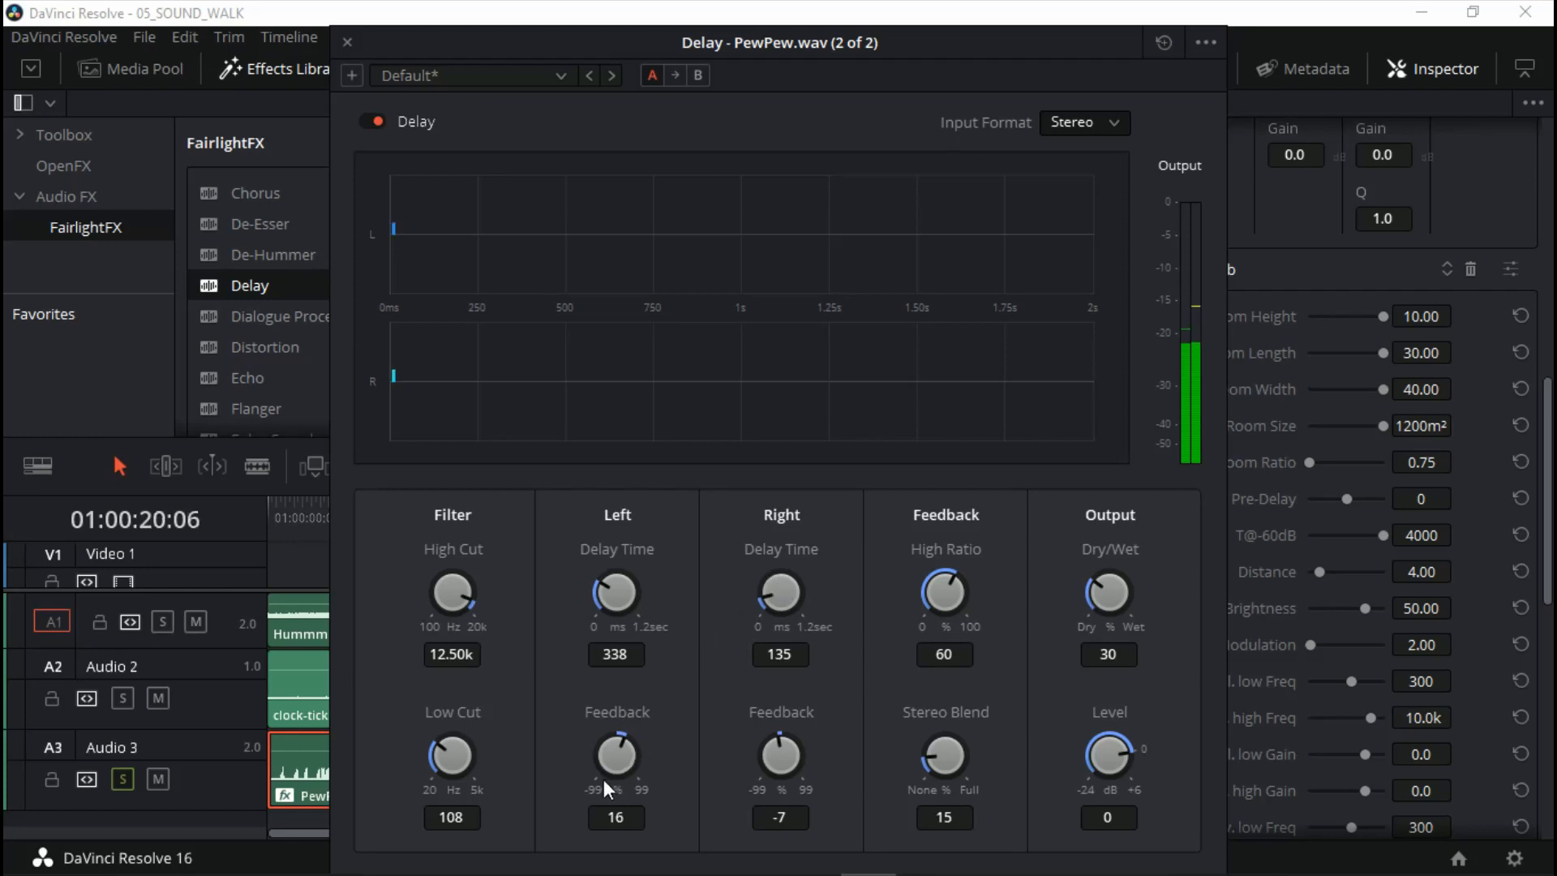
left_click(274, 497)
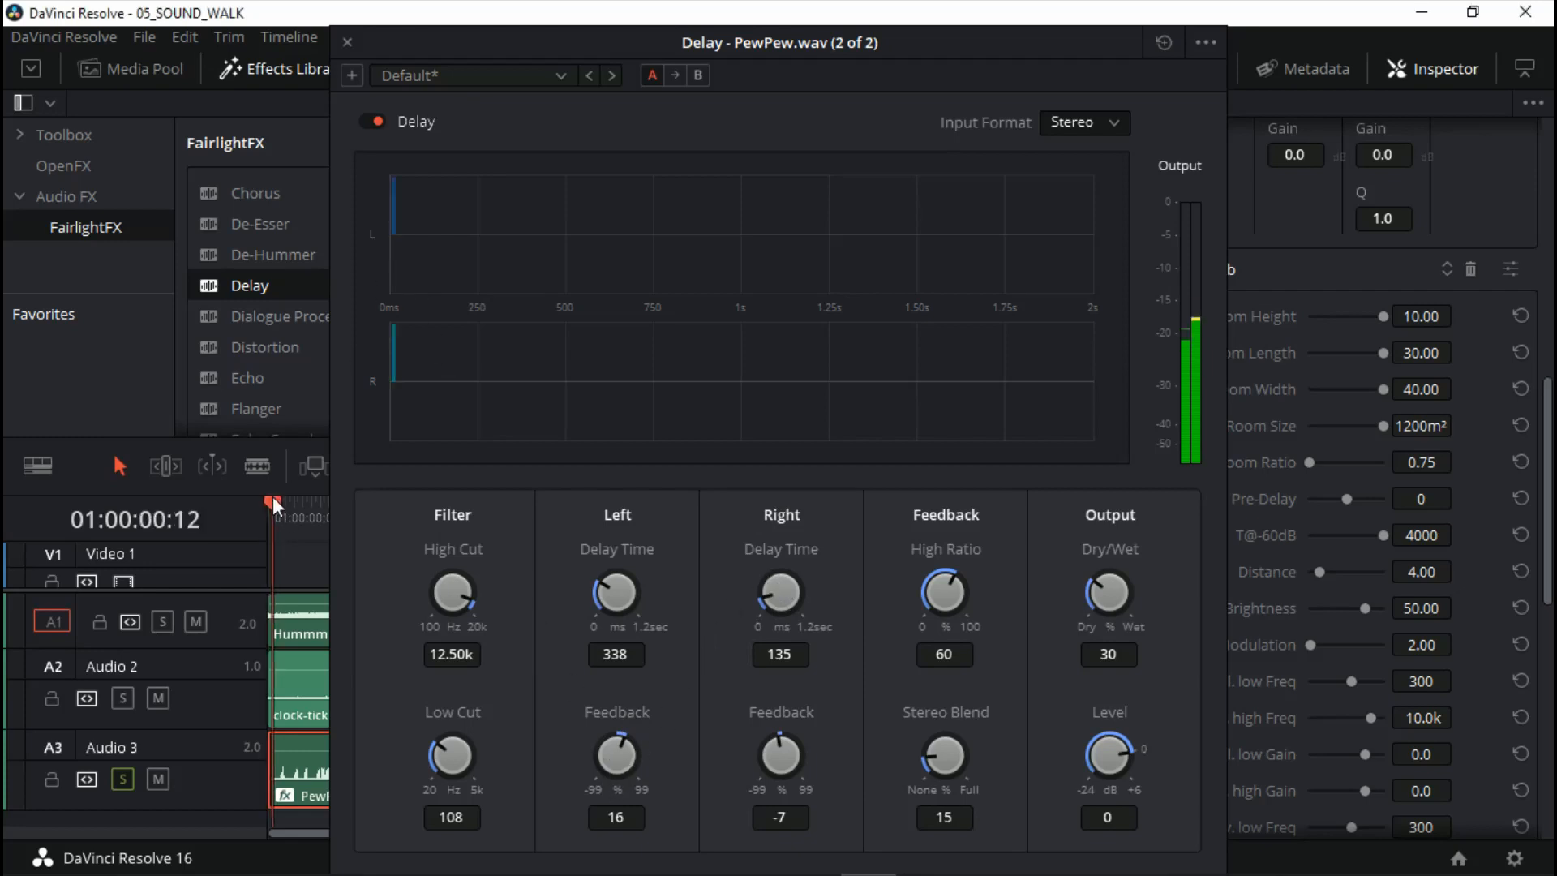
left_click_drag(614, 735, 707, 734)
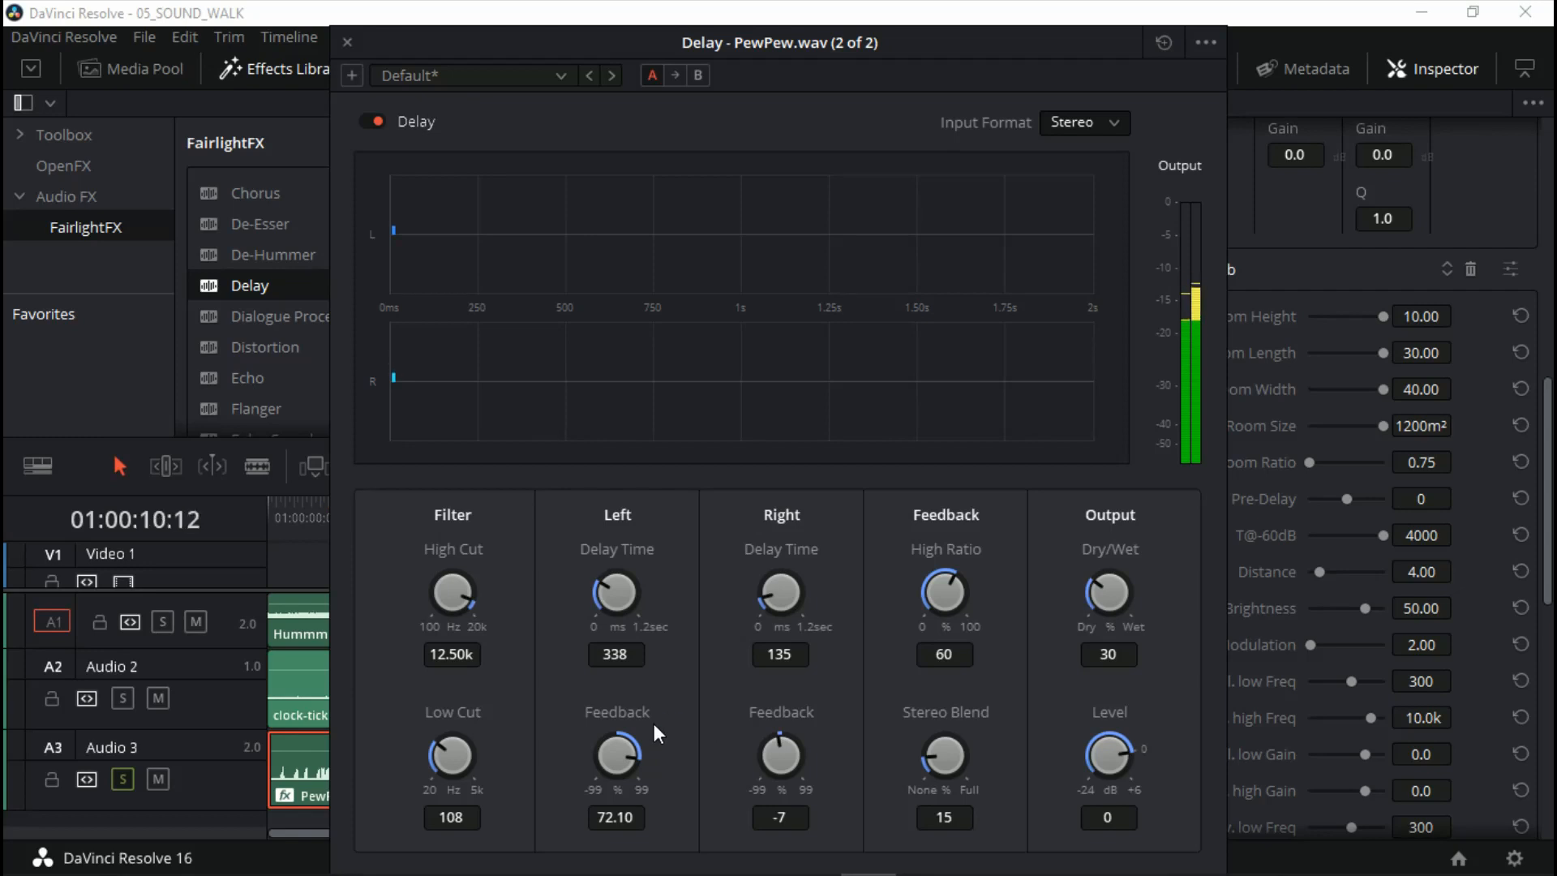
left_click(274, 503)
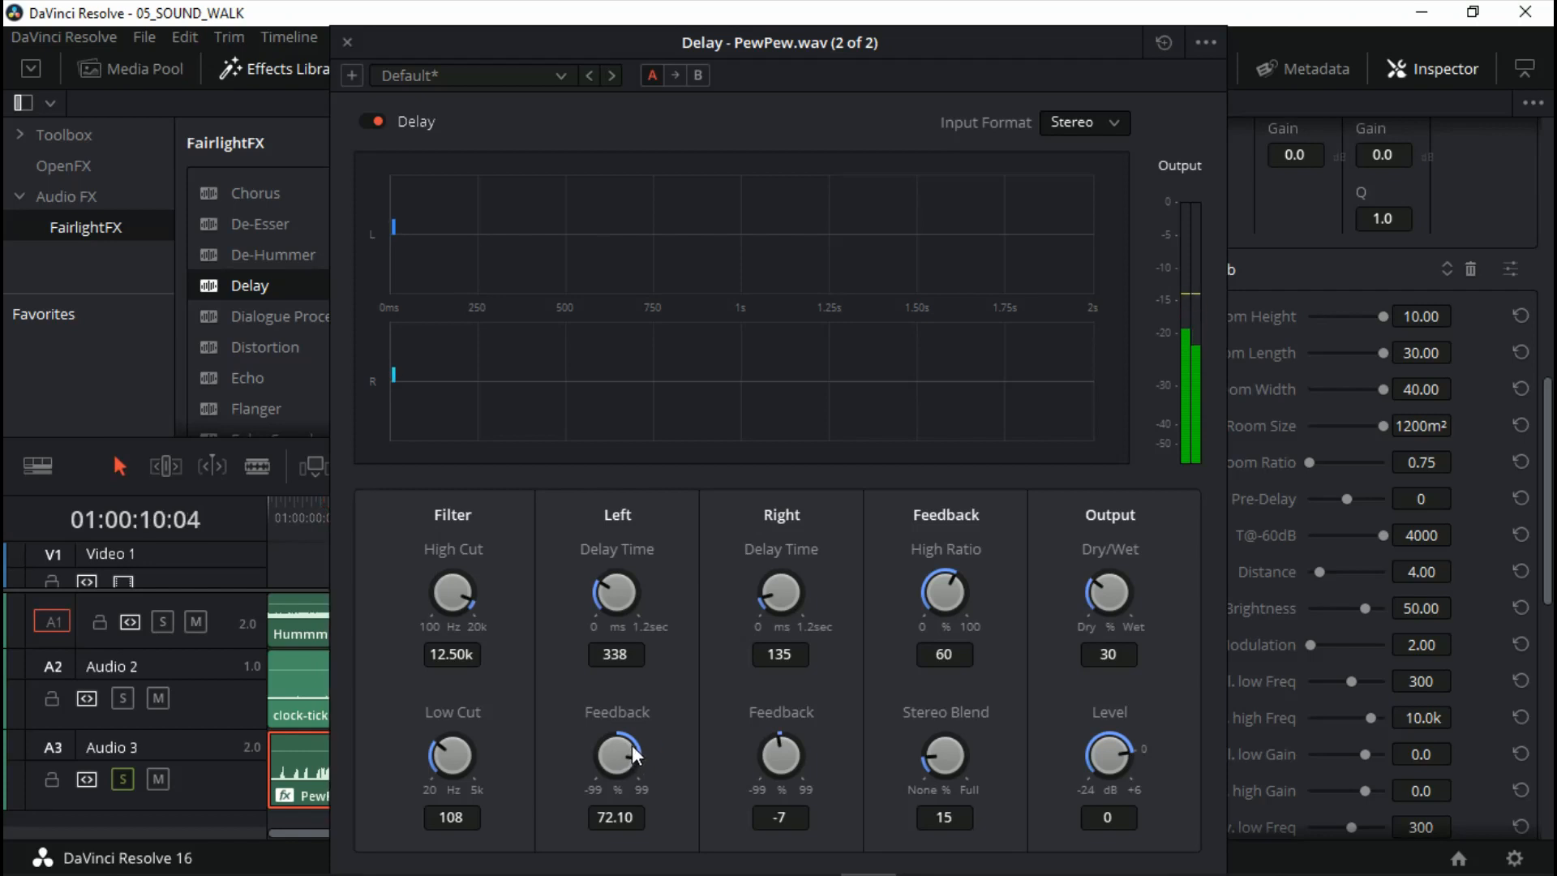
left_click(276, 502)
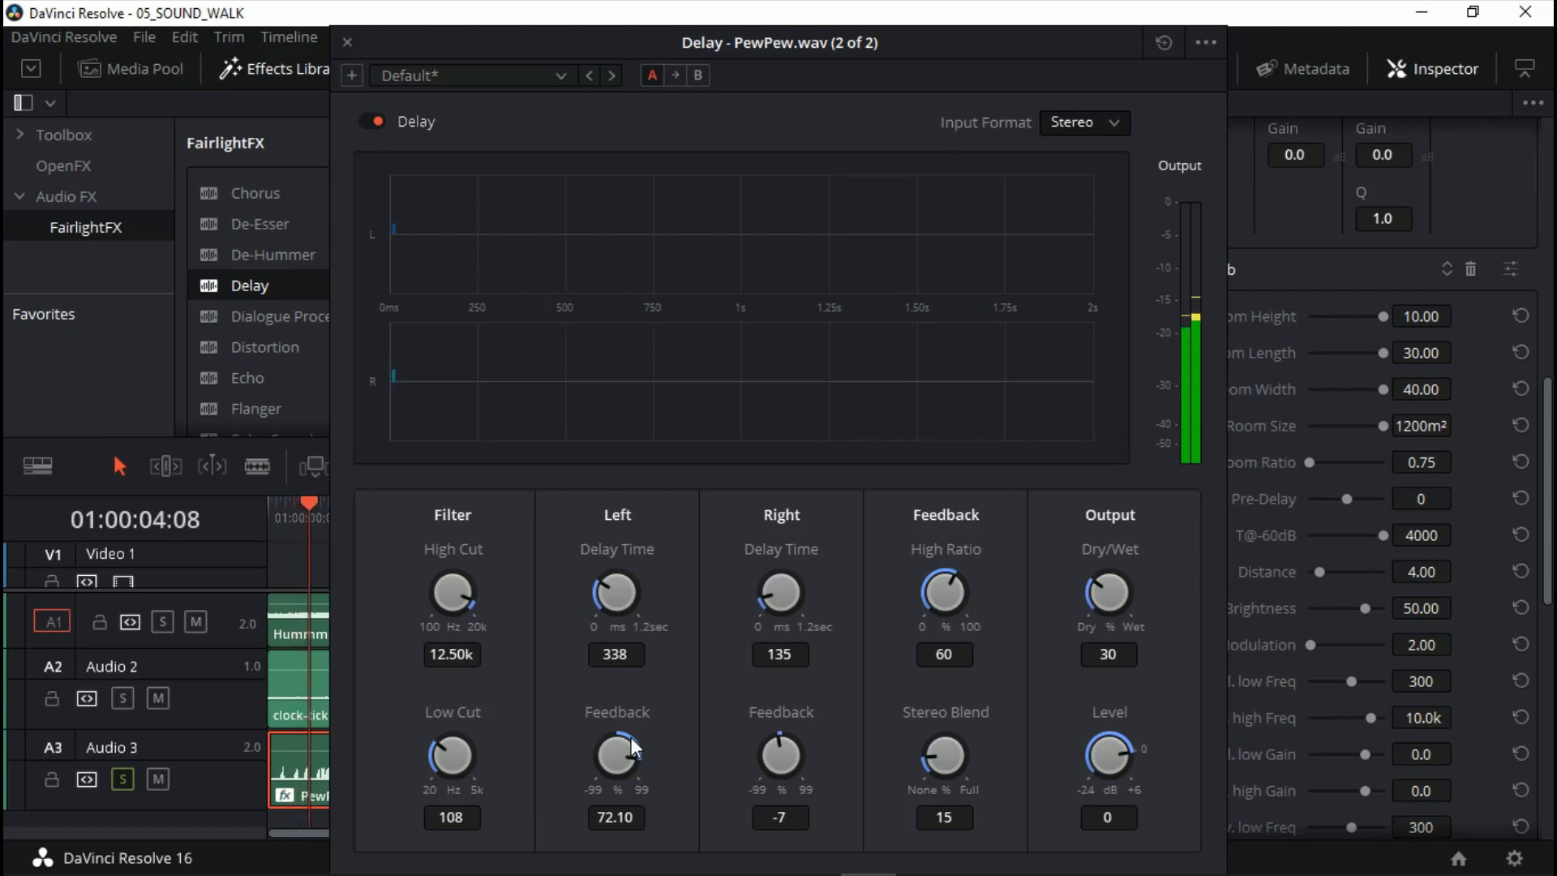
left_click_drag(633, 748, 405, 759)
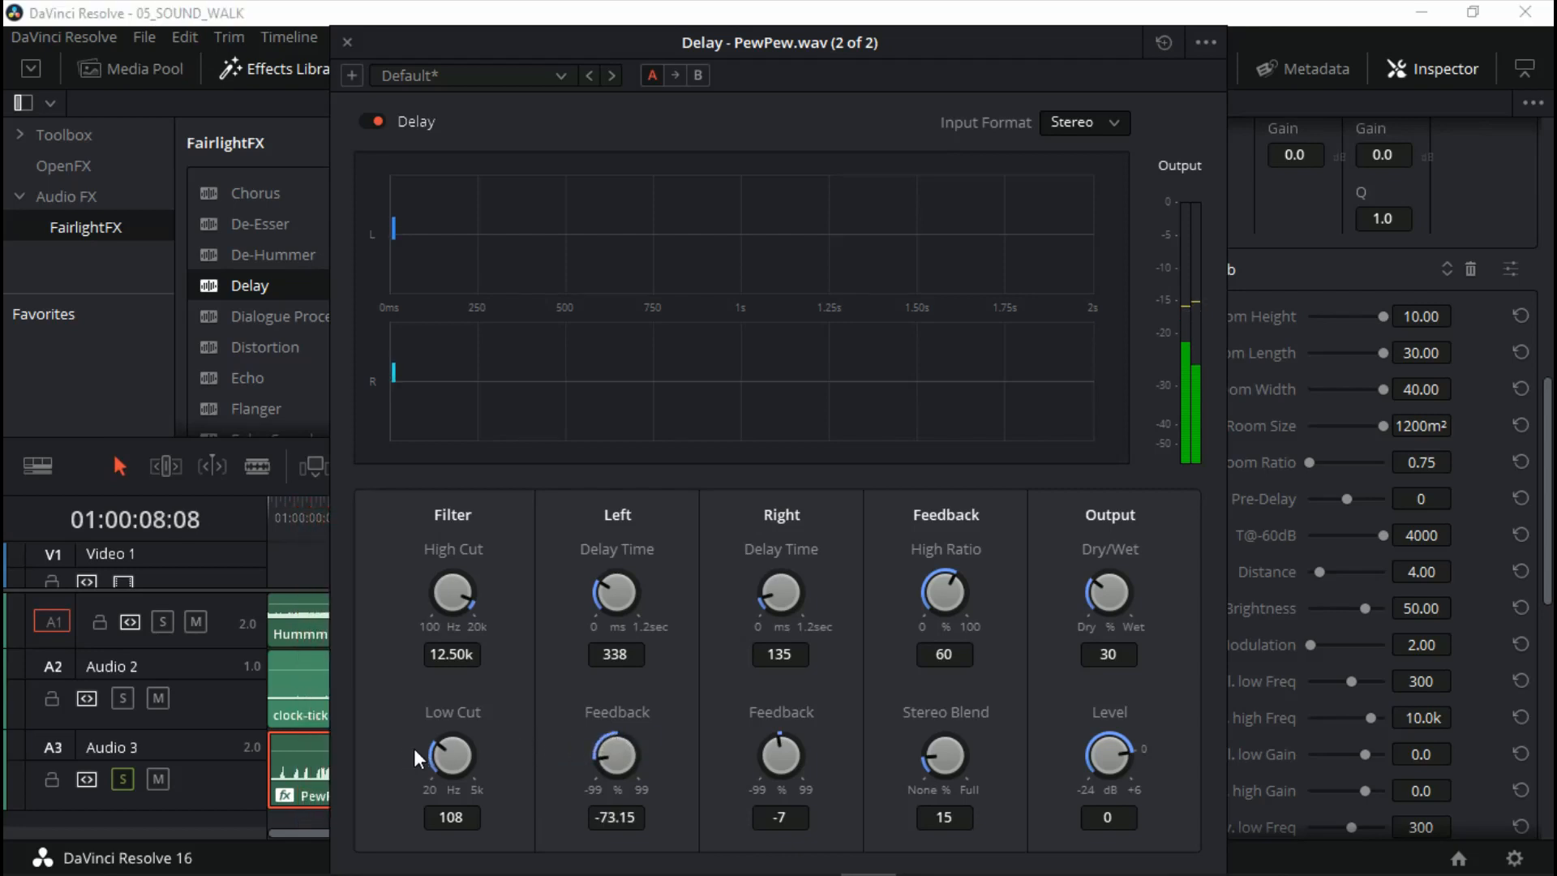
left_click_drag(626, 729, 603, 731)
Close the Delay settings window and, while PewPew.wav plays from the start, set Left Delay Time to 553.85 and Left Feedback to -7.60
left_click(348, 42)
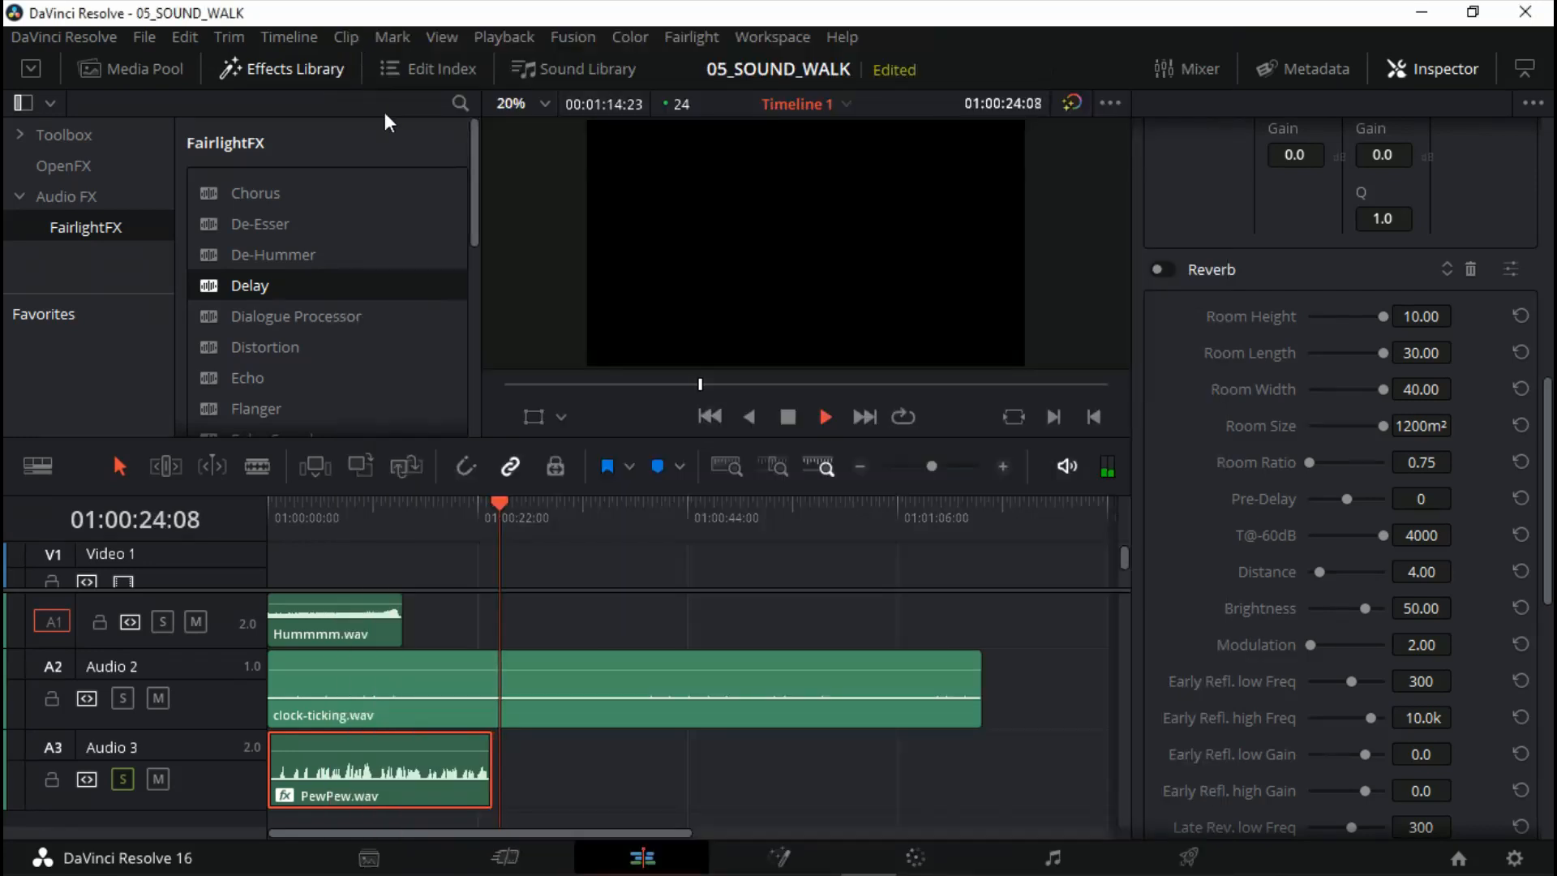
left_click(398, 509)
left_click_drag(369, 505, 241, 508)
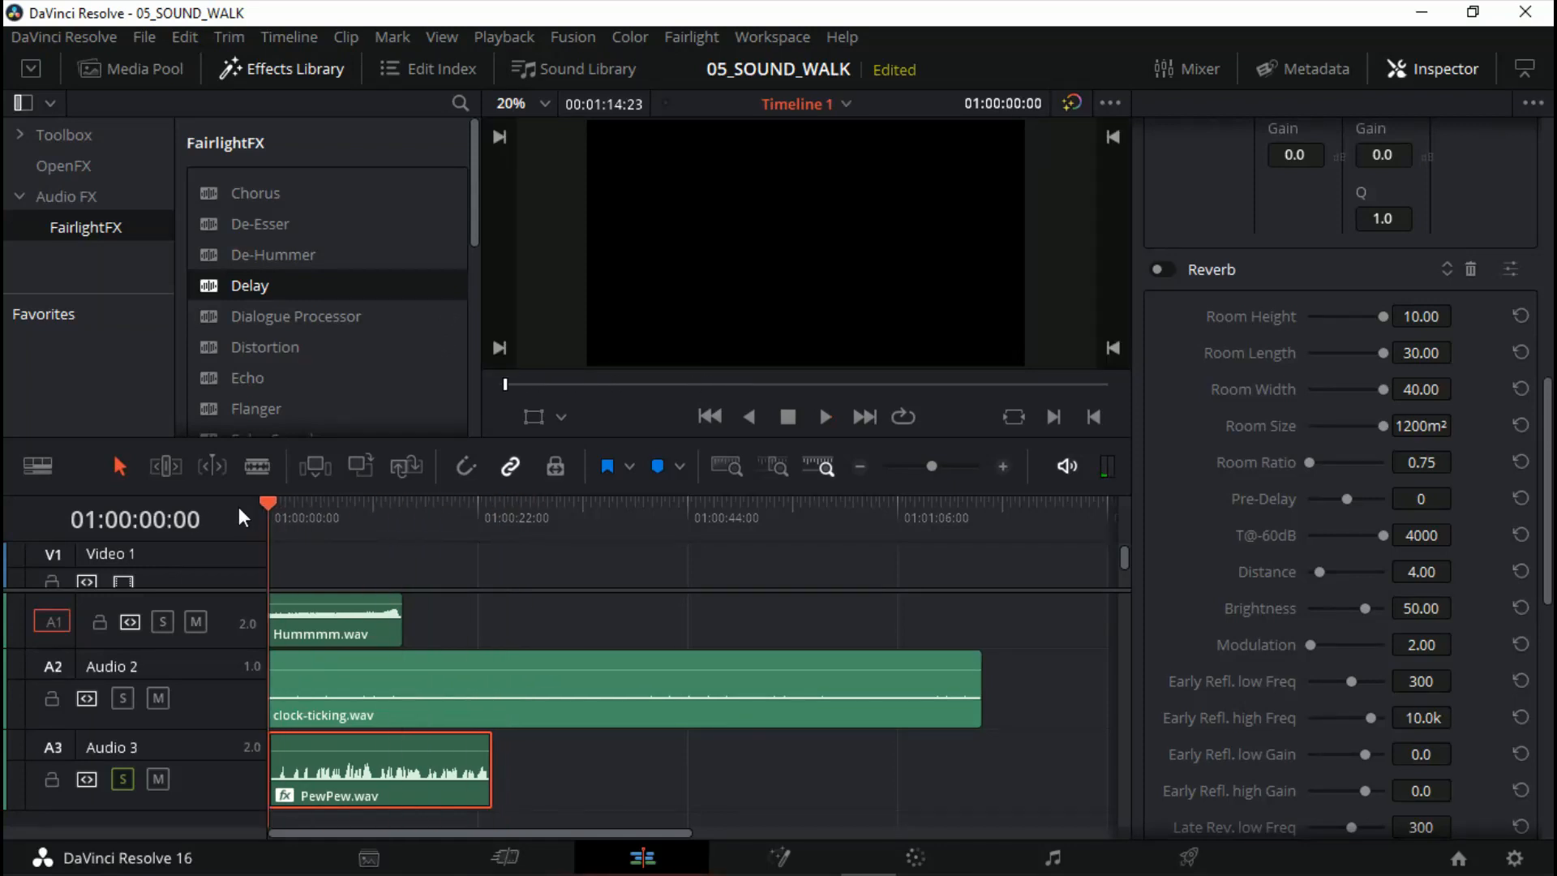
key("space")
scroll(1195, 616, "down", 10)
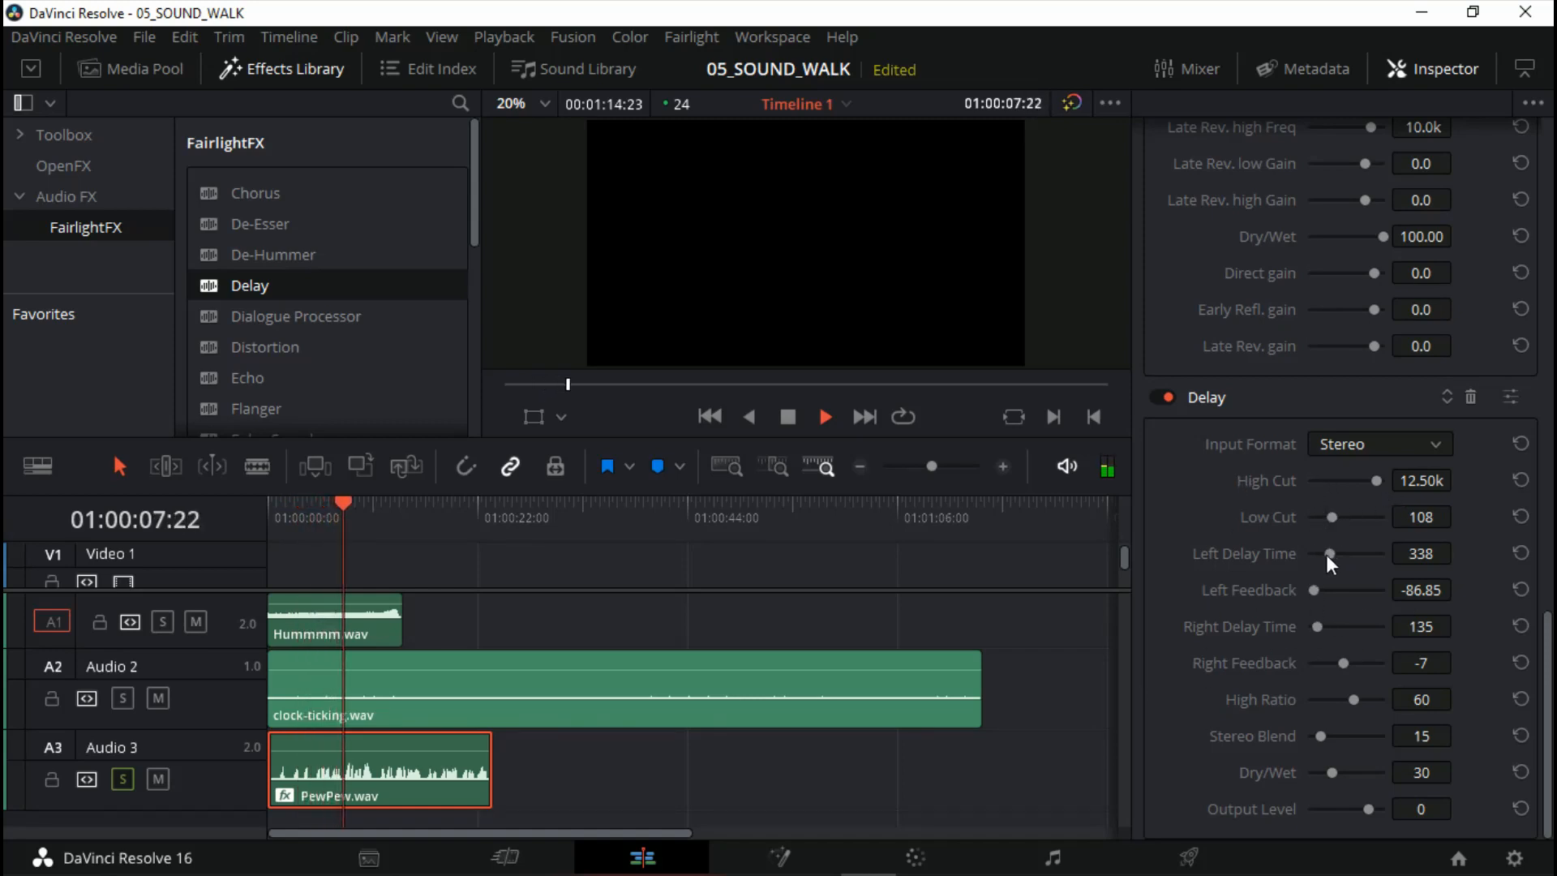
left_click_drag(1329, 553, 1343, 586)
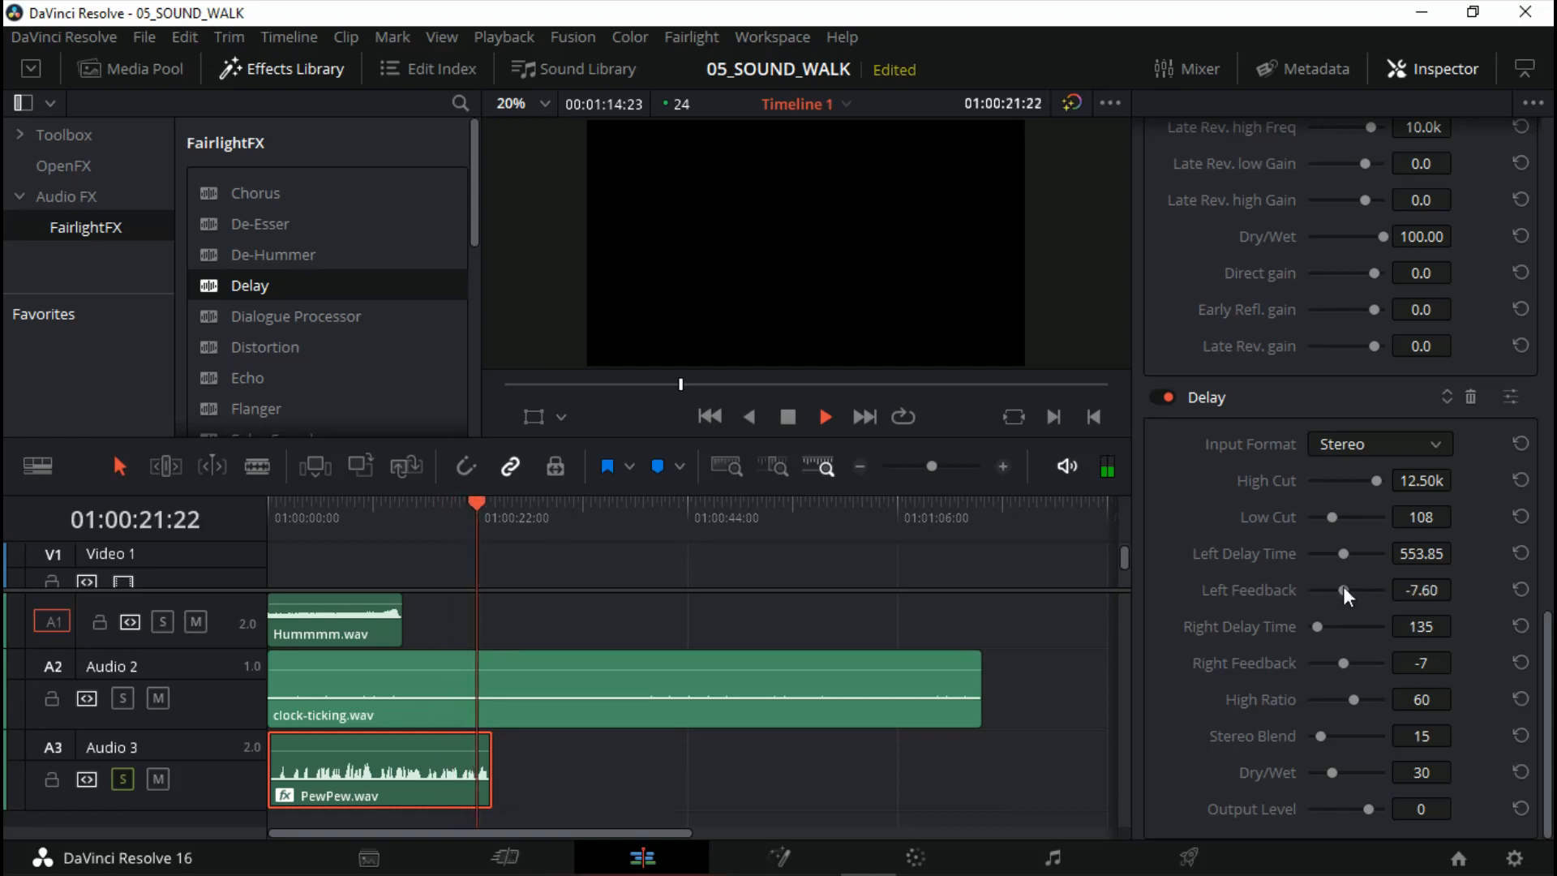
Replay PewPew.wav from near the start with the Delay effect, stop playback, and return the playhead to the timeline start
left_click(282, 502)
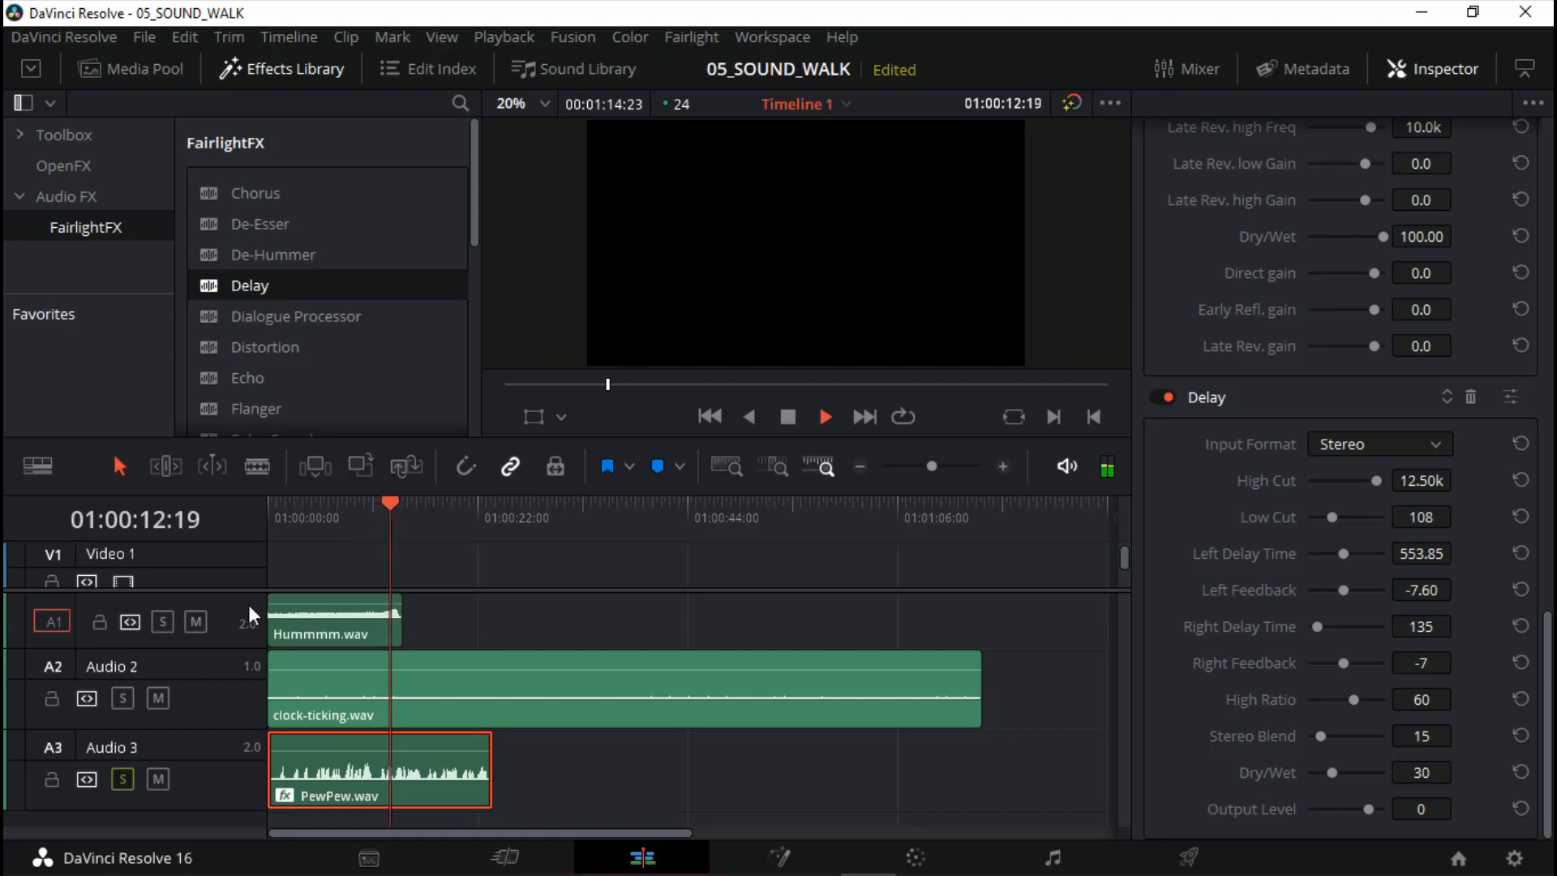
key("space")
left_click_drag(389, 503, 263, 519)
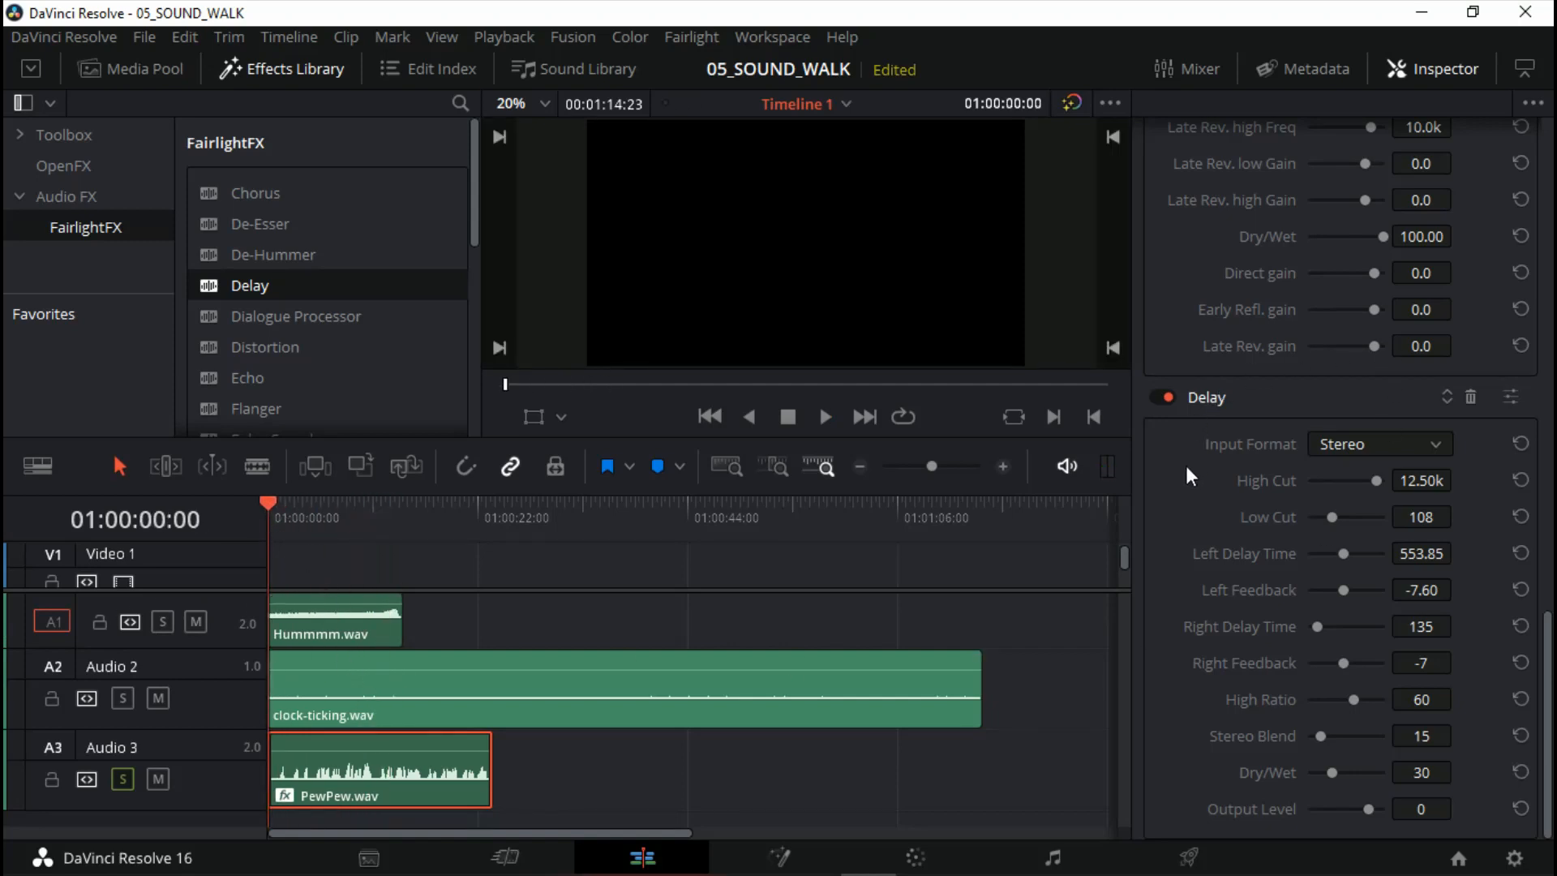
Play PewPew.wav from the timeline start and switch its Reverb effect back on during playback
scroll(1185, 465, "up", 10)
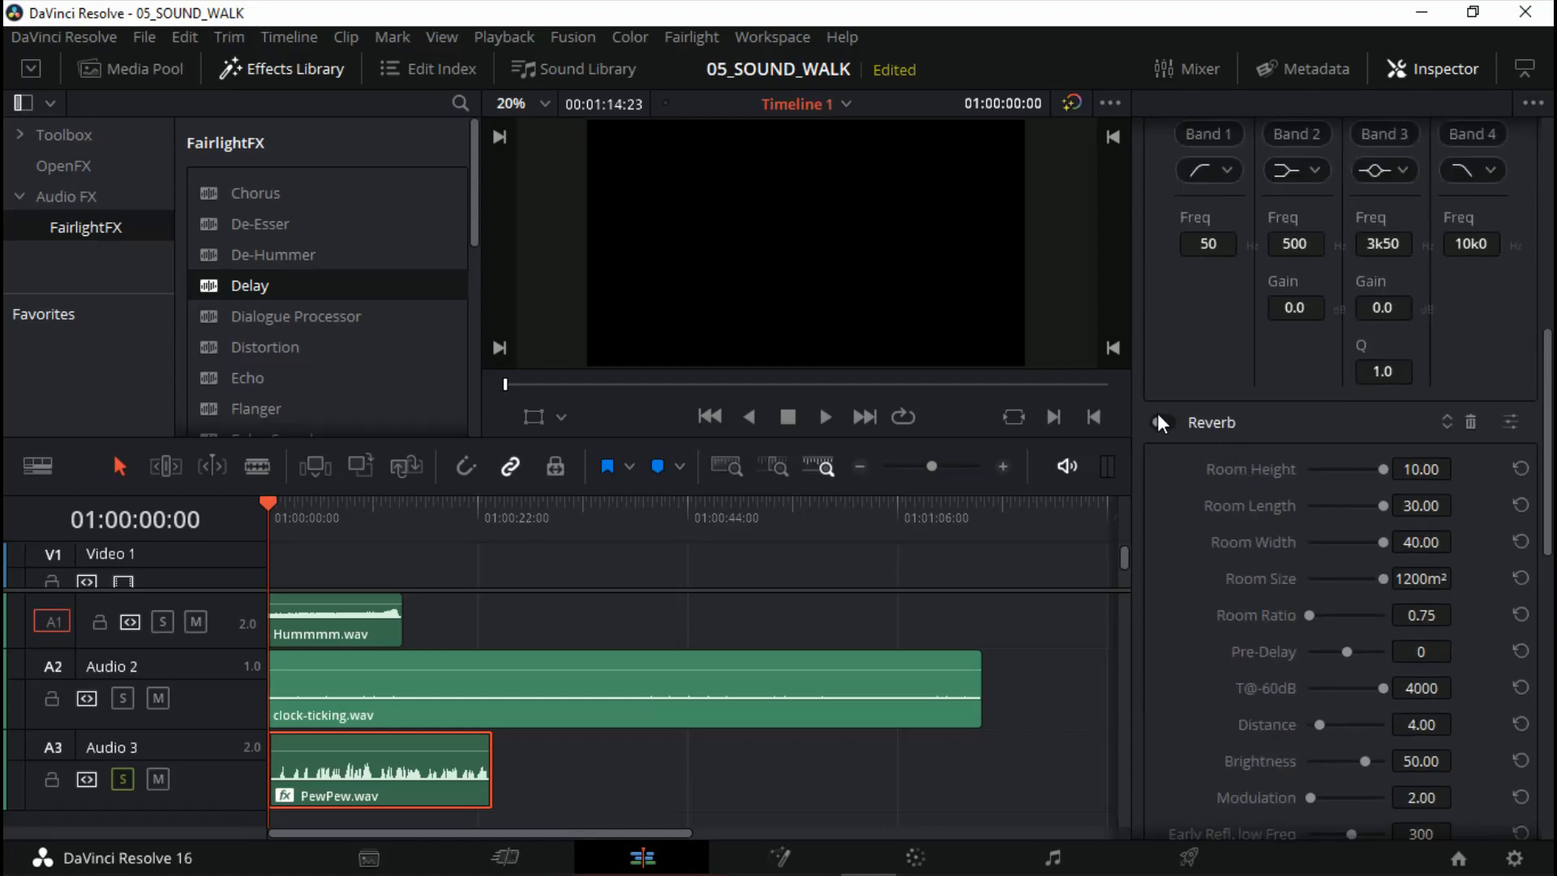
key("space")
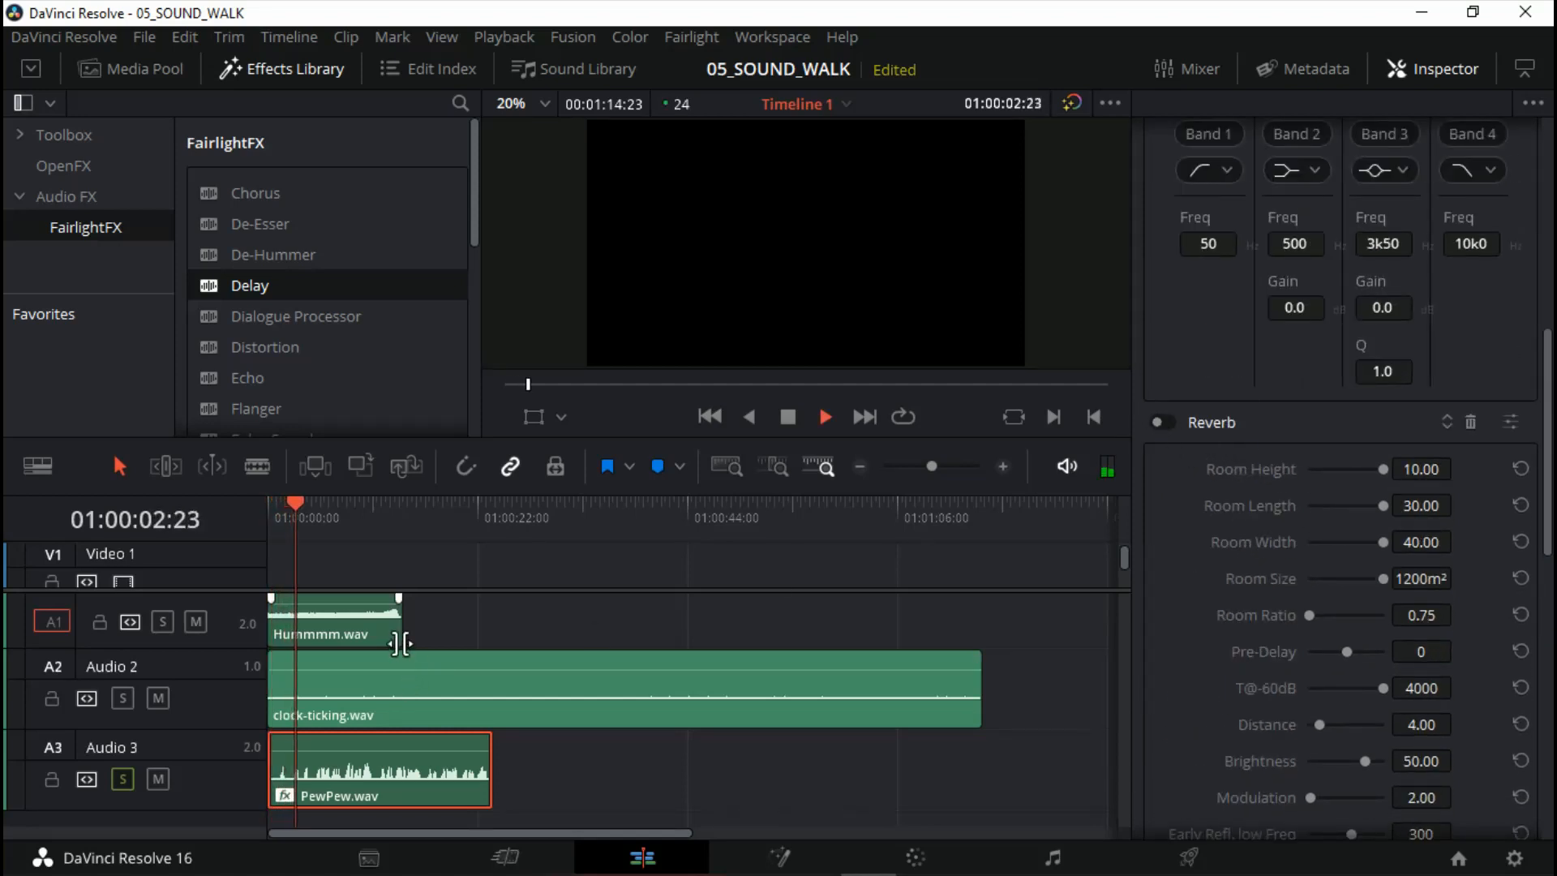
left_click(440, 757)
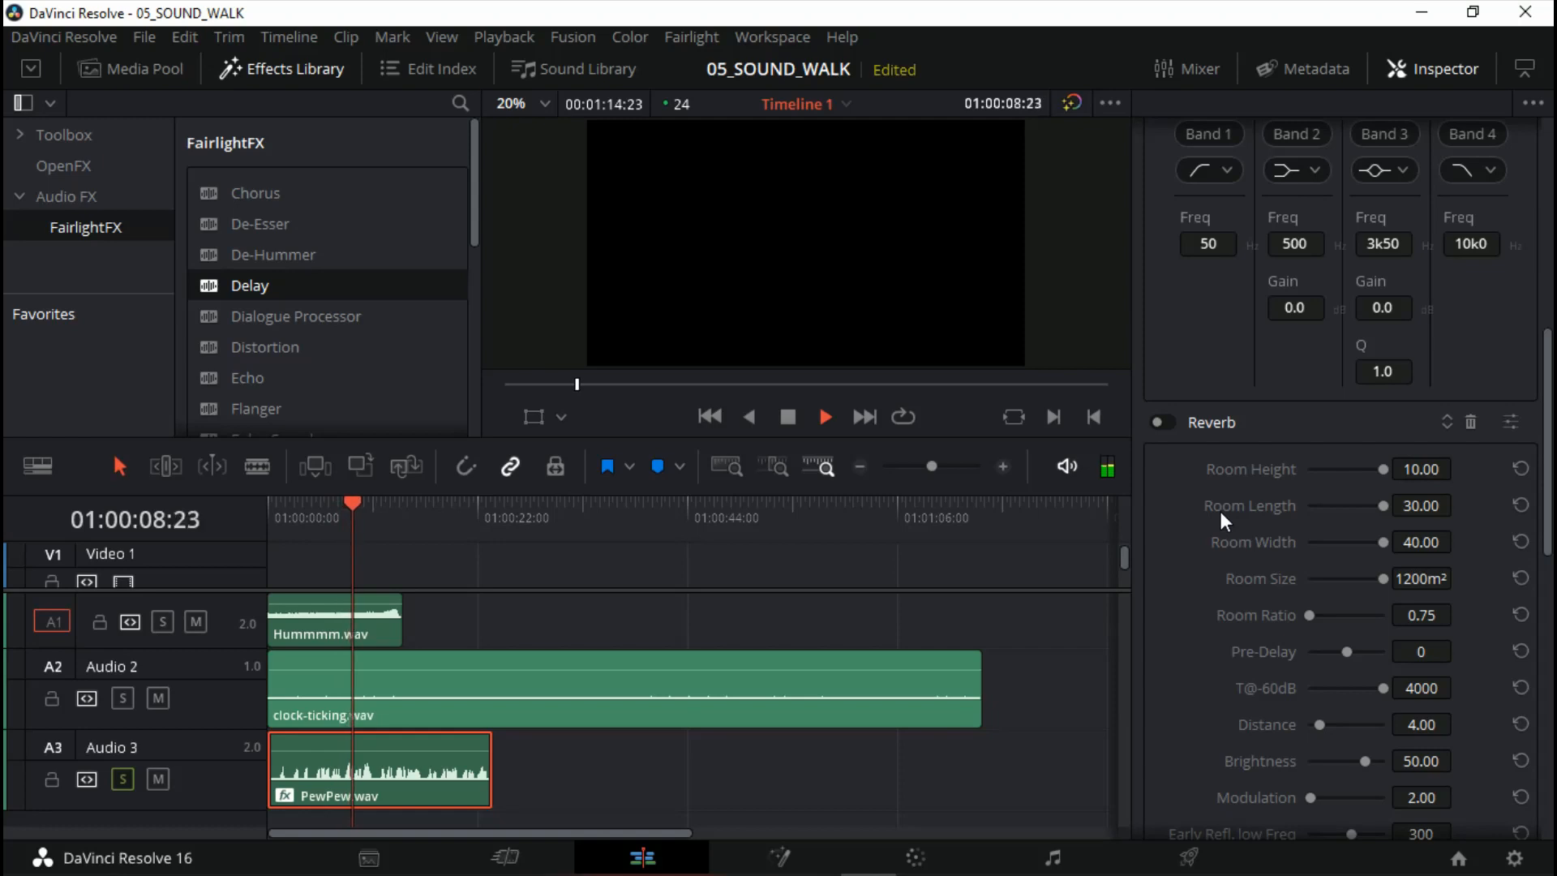
left_click(1161, 421)
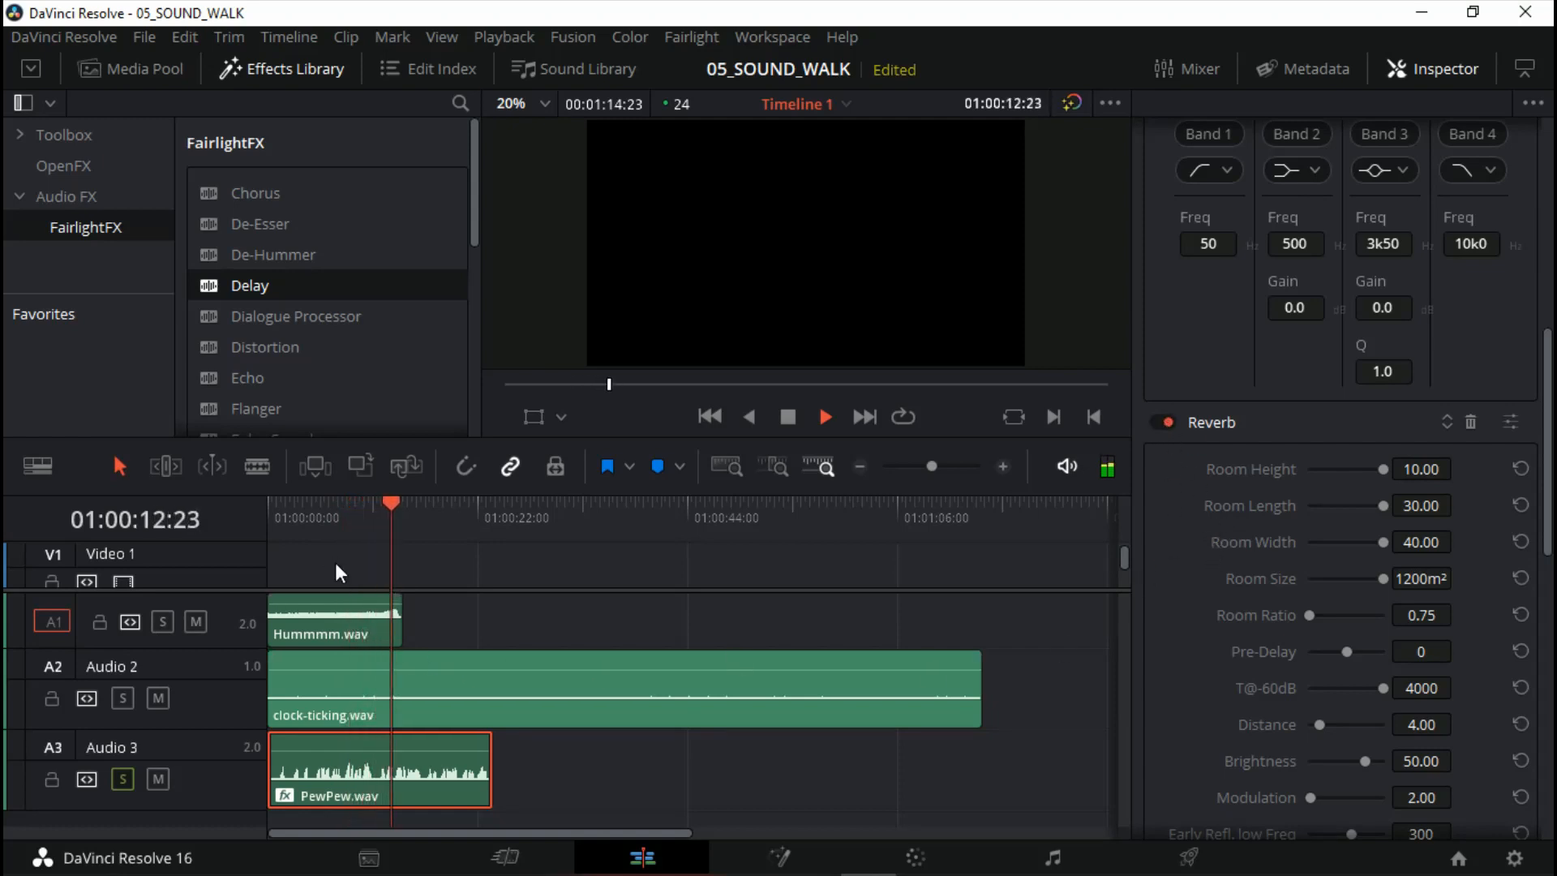
Listen to PewPew.wav with Reverb and Delay combined from near the timeline start, pausing at about 17 seconds and again at about 20 seconds
left_click_drag(388, 494, 273, 514)
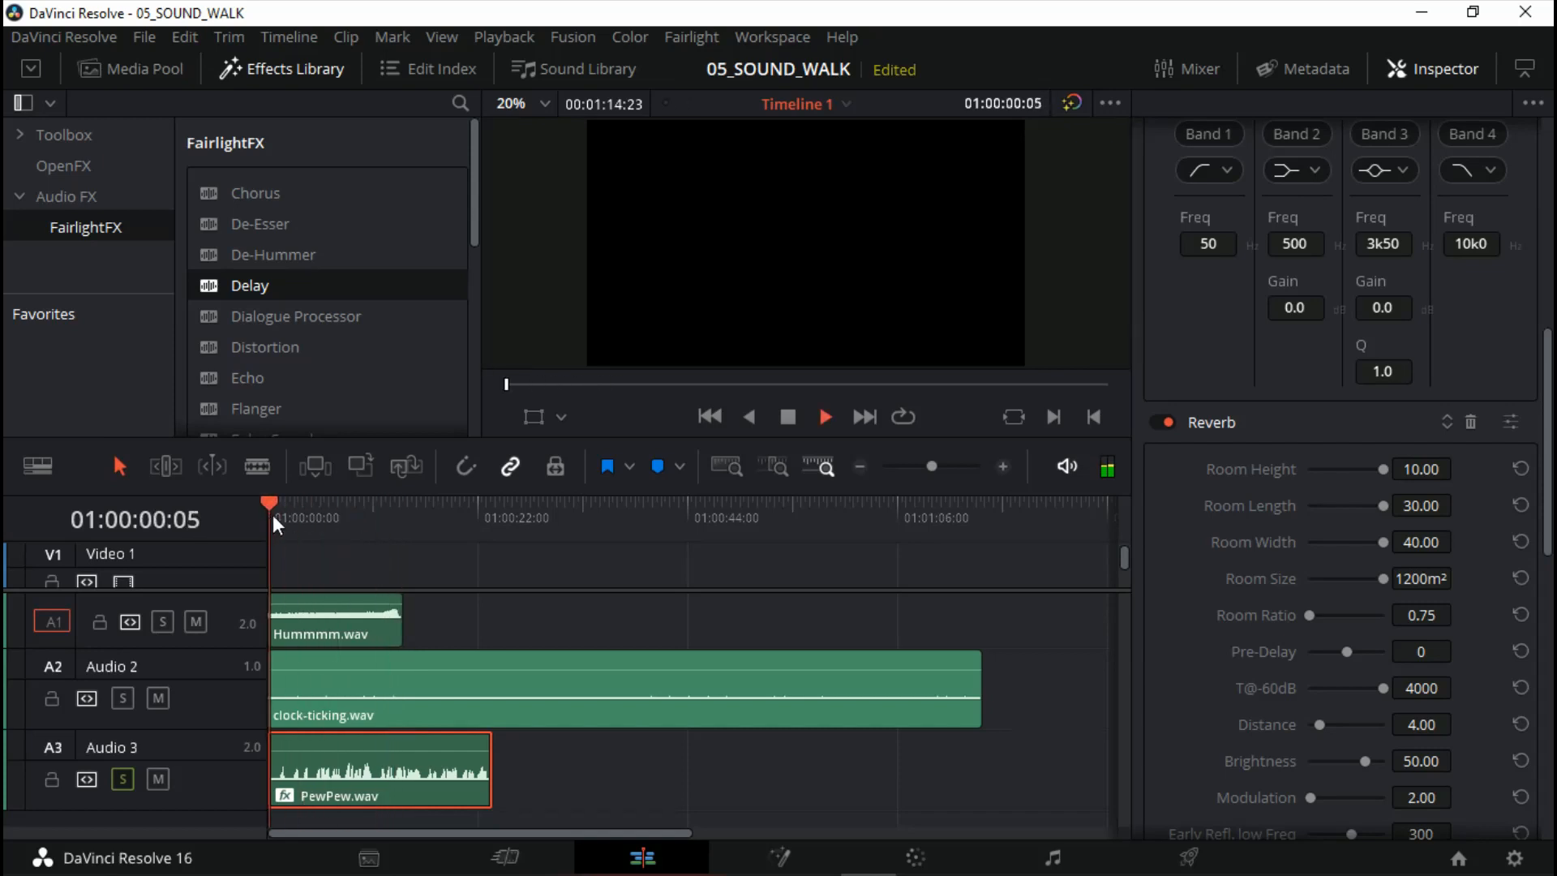
key("space")
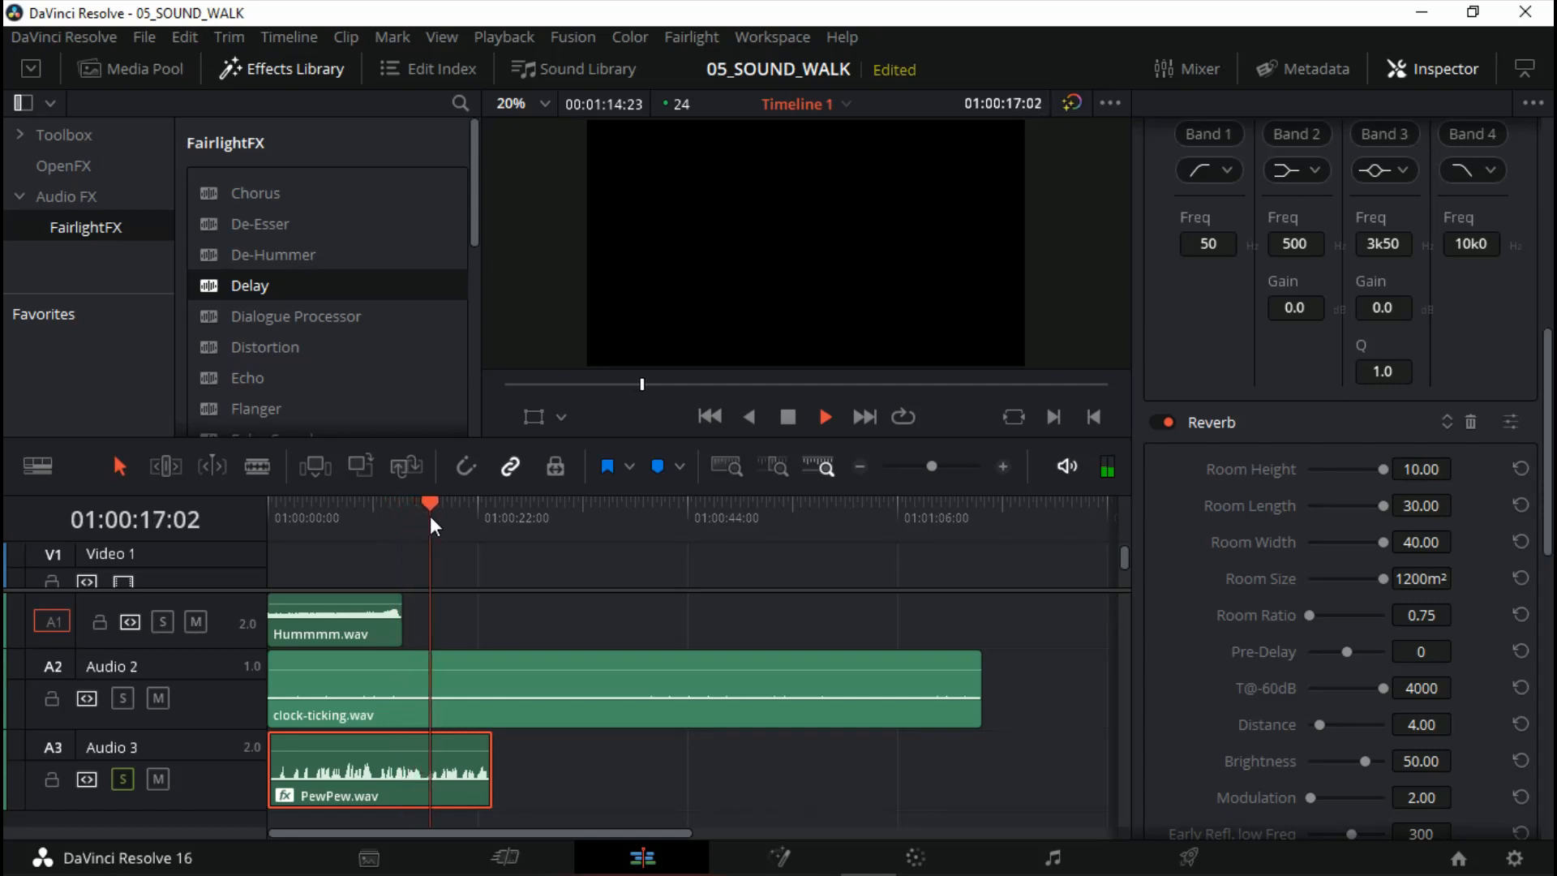
key("space")
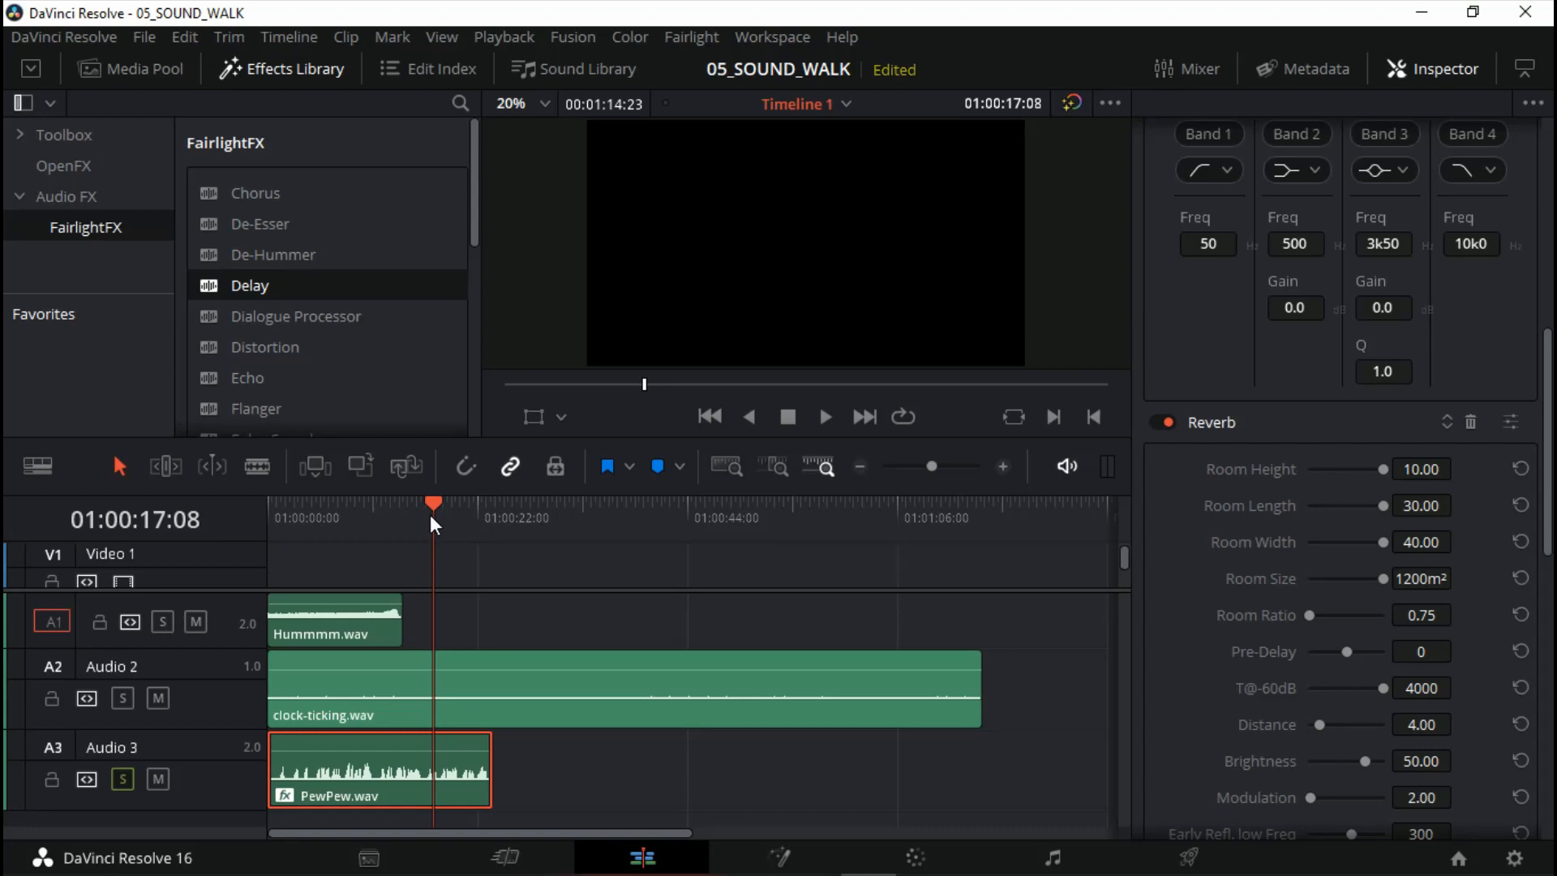
key("space")
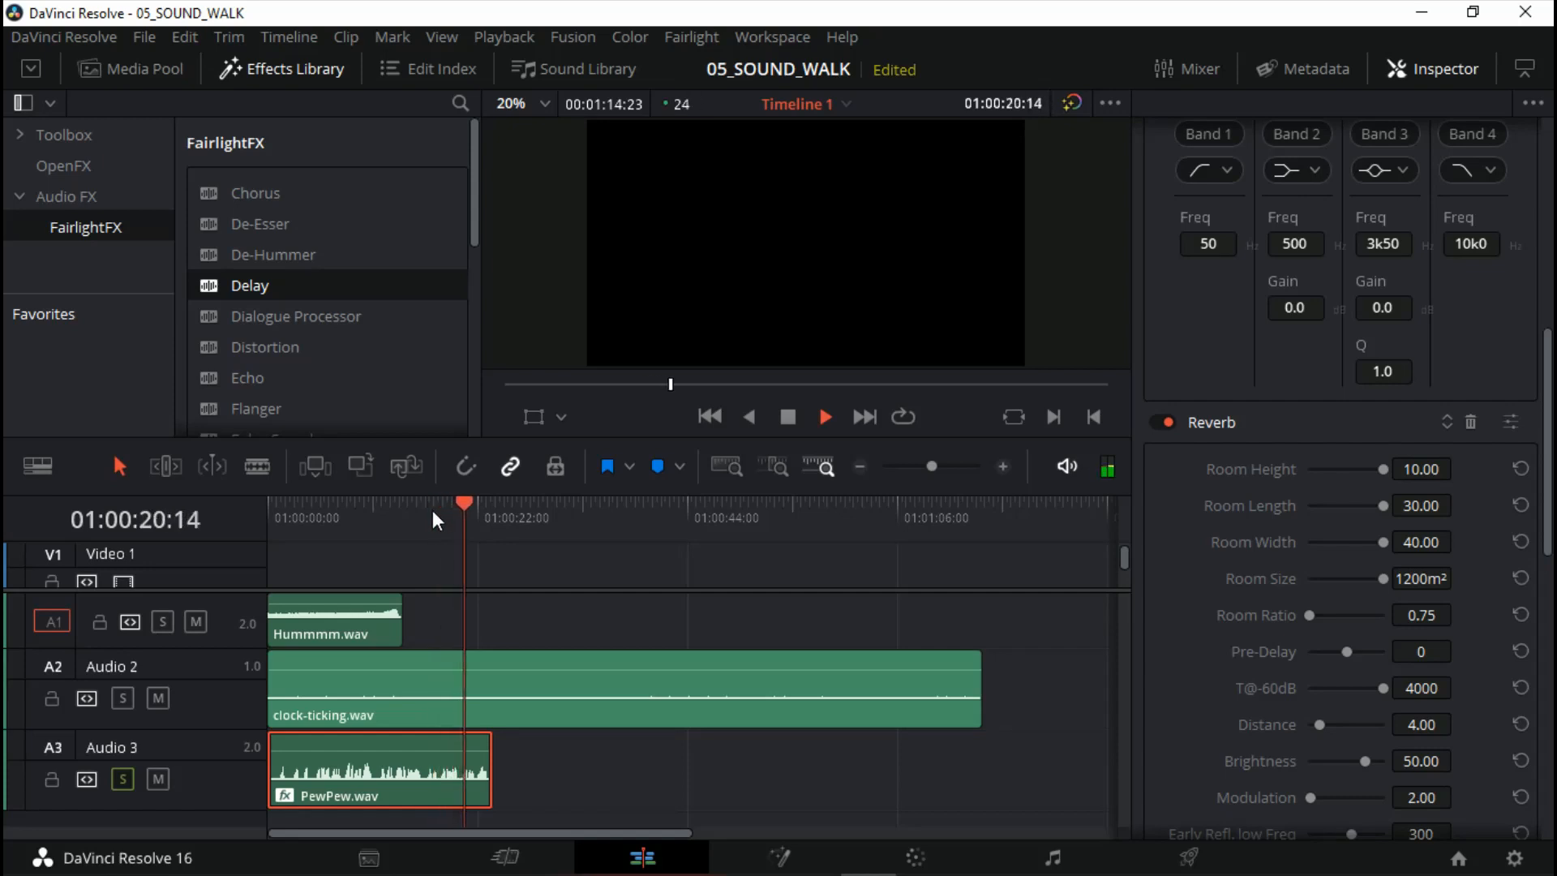
key("space")
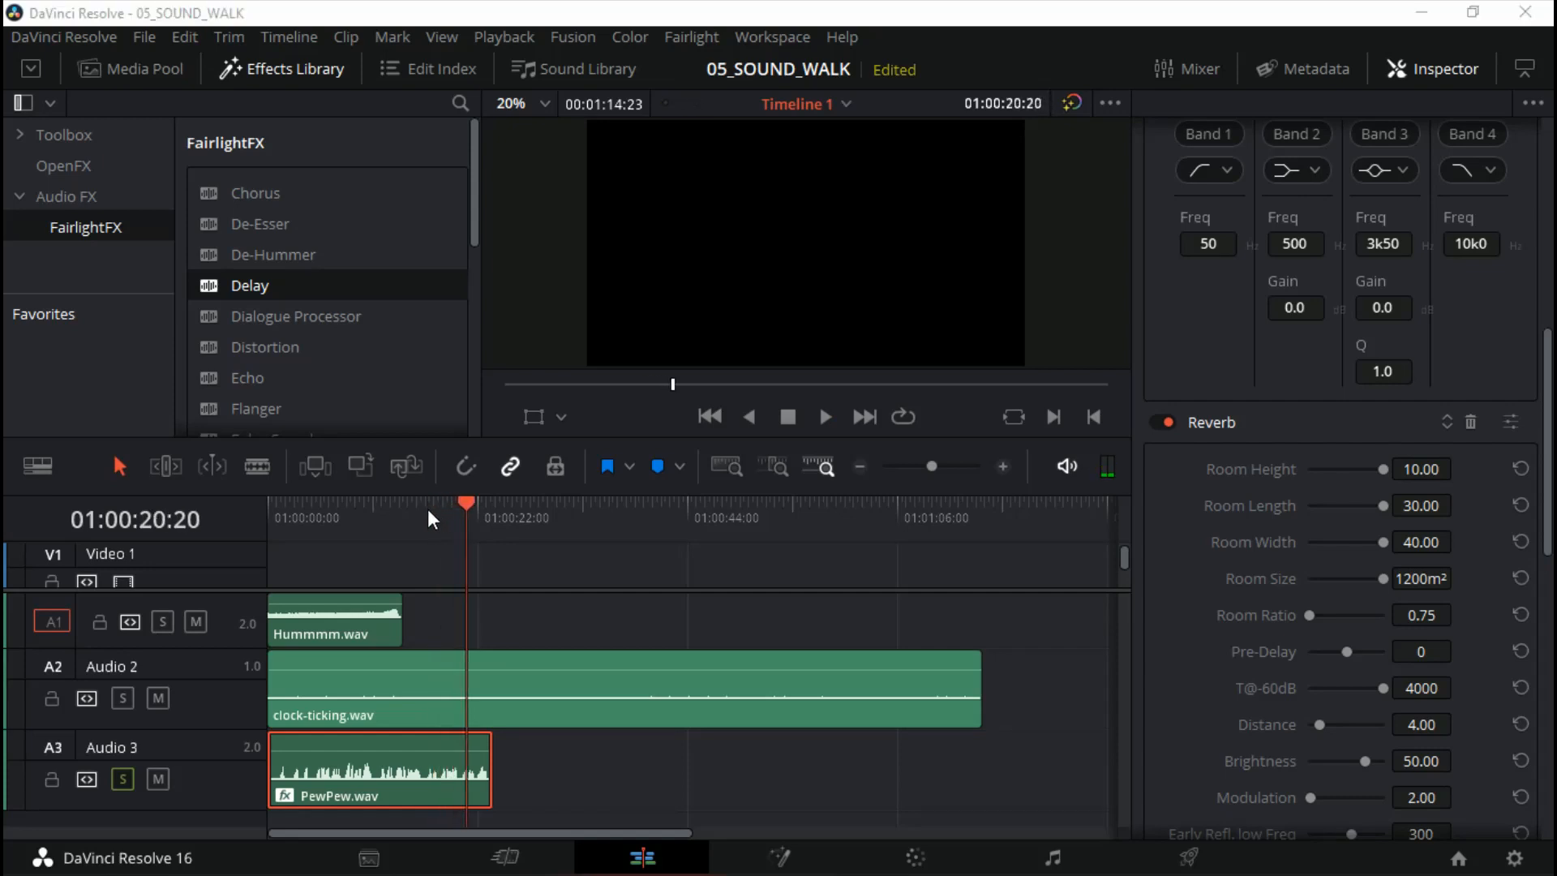